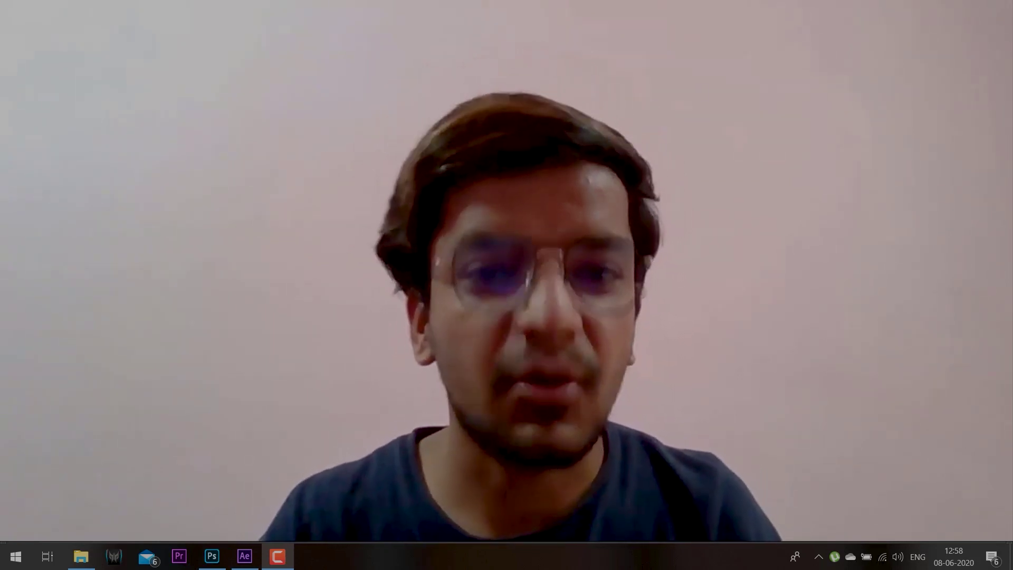
key(alt+Tab)
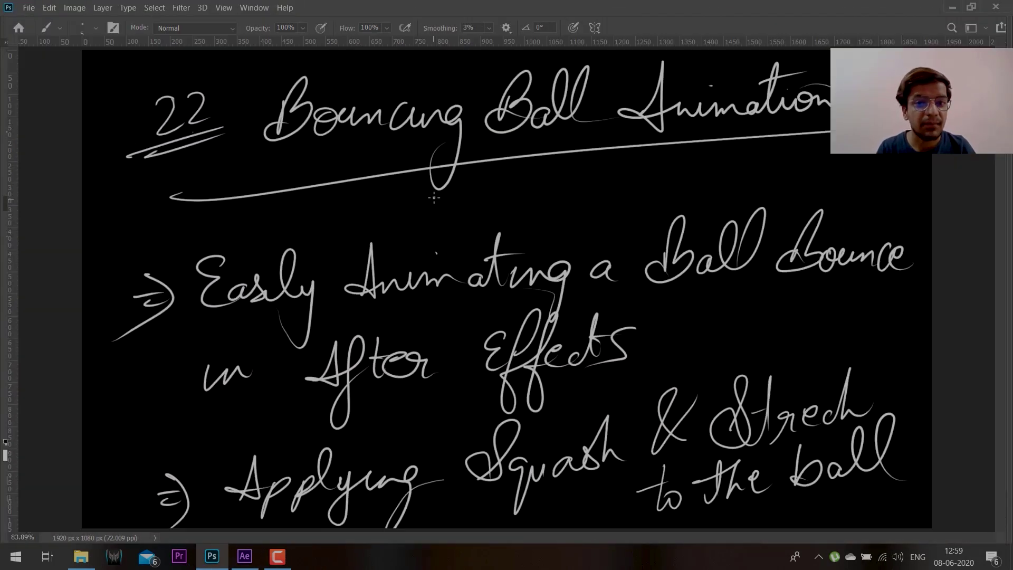
key(Tab)
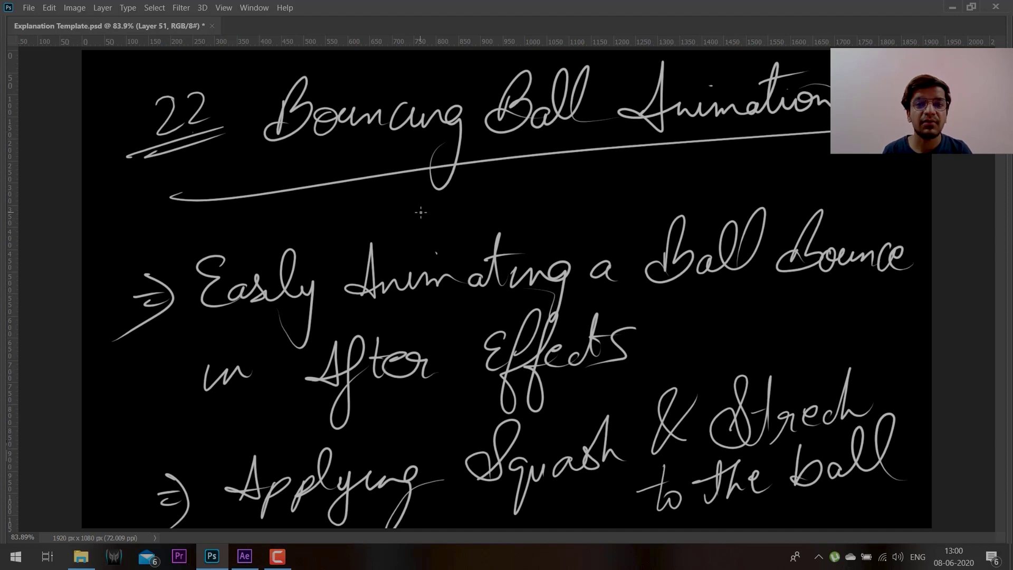
- Switch to After Effects and save the untitled project on the Desktop as "bouncing ball animation"
click(244, 555)
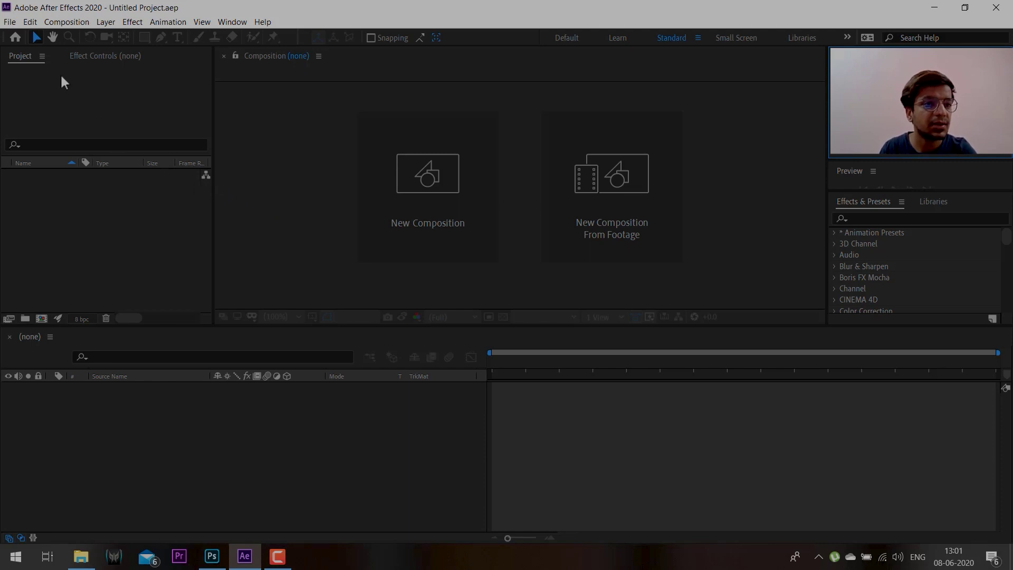
click(9, 22)
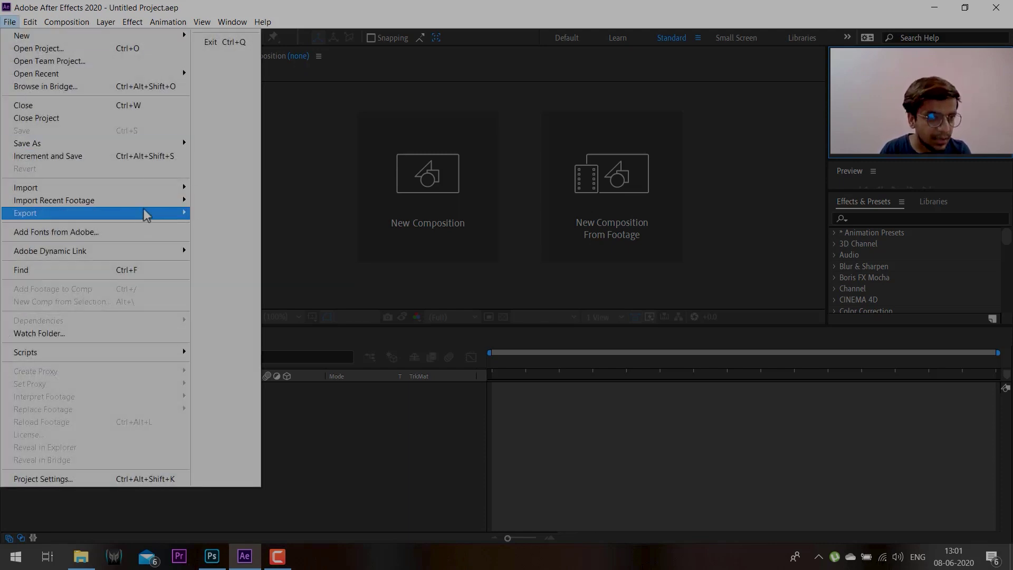
mouse_move(169, 143)
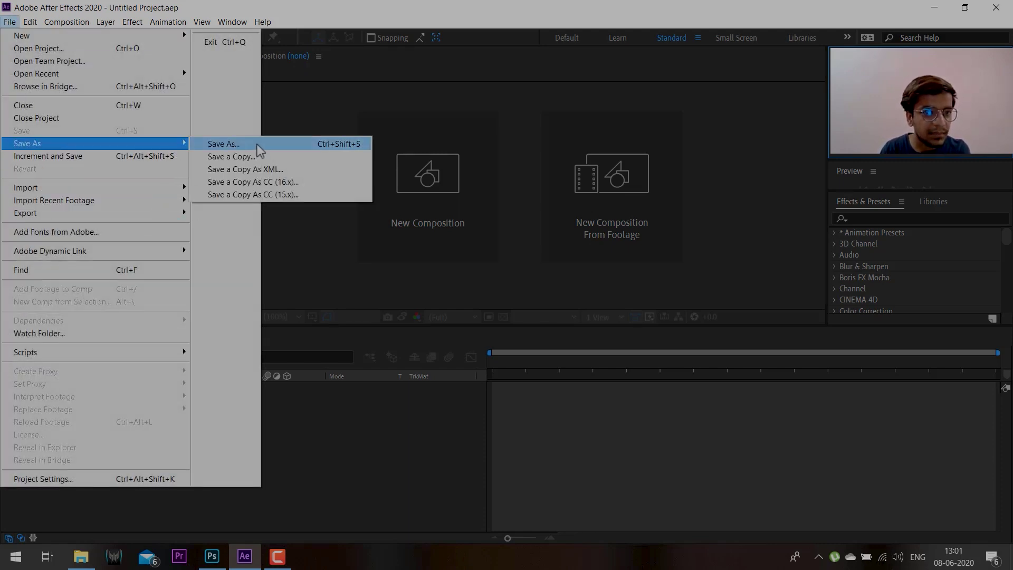
click(260, 146)
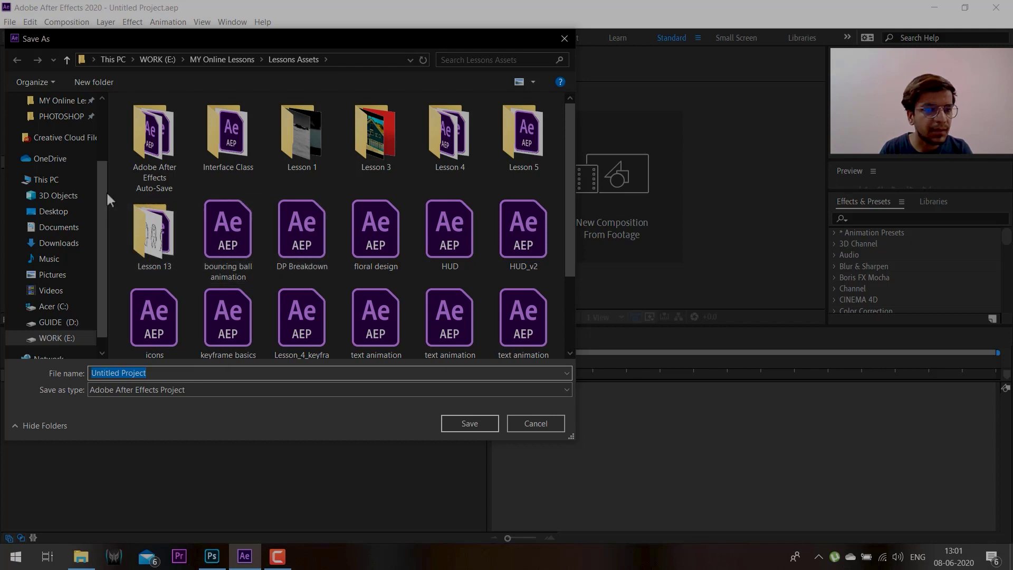
drag(105, 192, 97, 109)
click(72, 144)
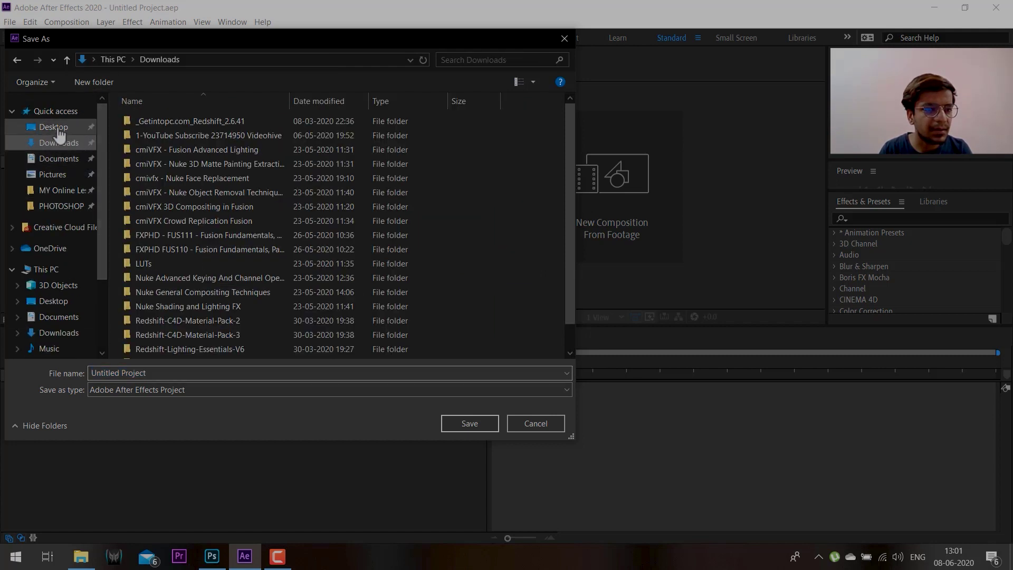
click(59, 128)
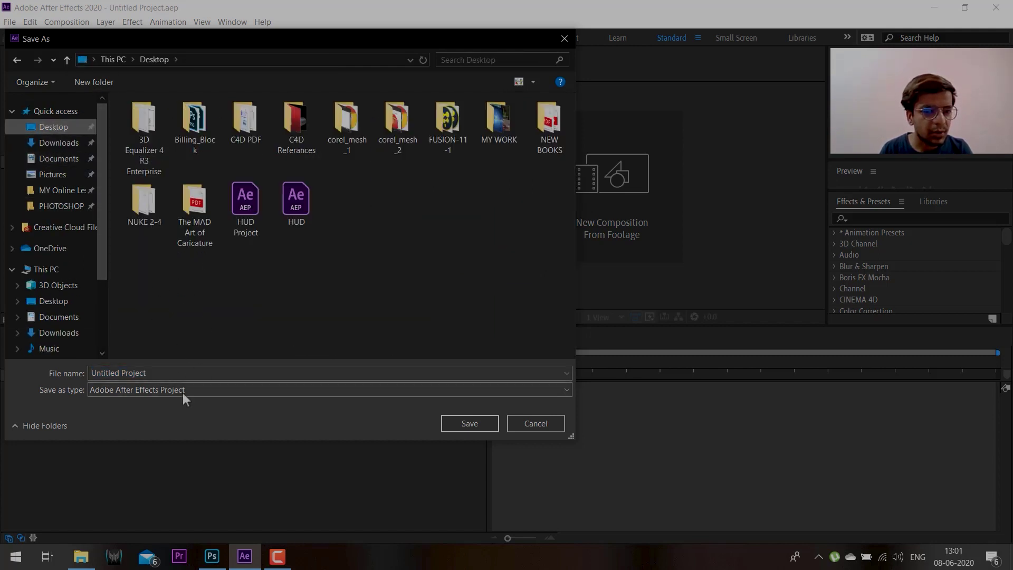
click(185, 369)
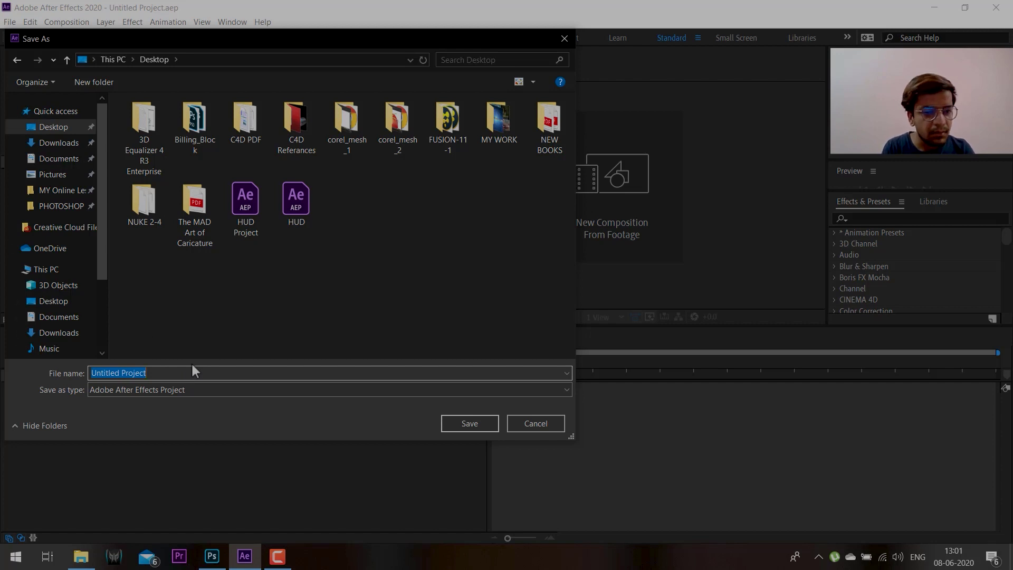
text(bouncing )
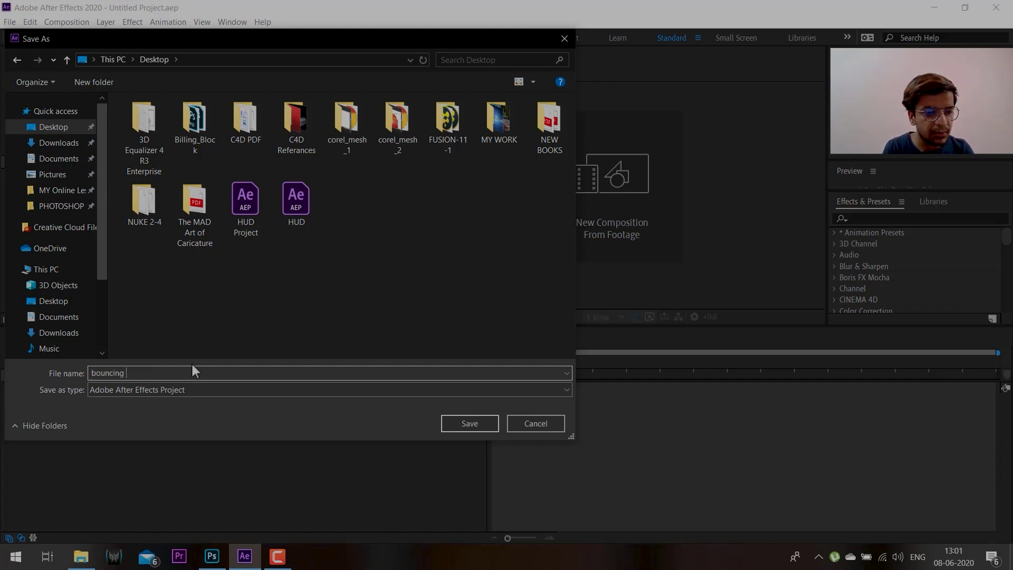
text(ball animation)
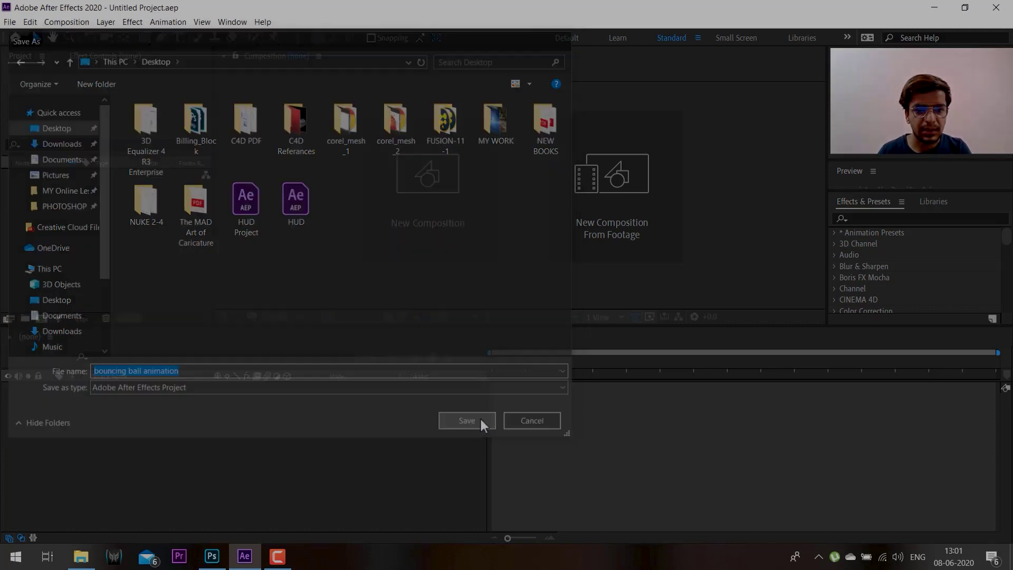
click(480, 422)
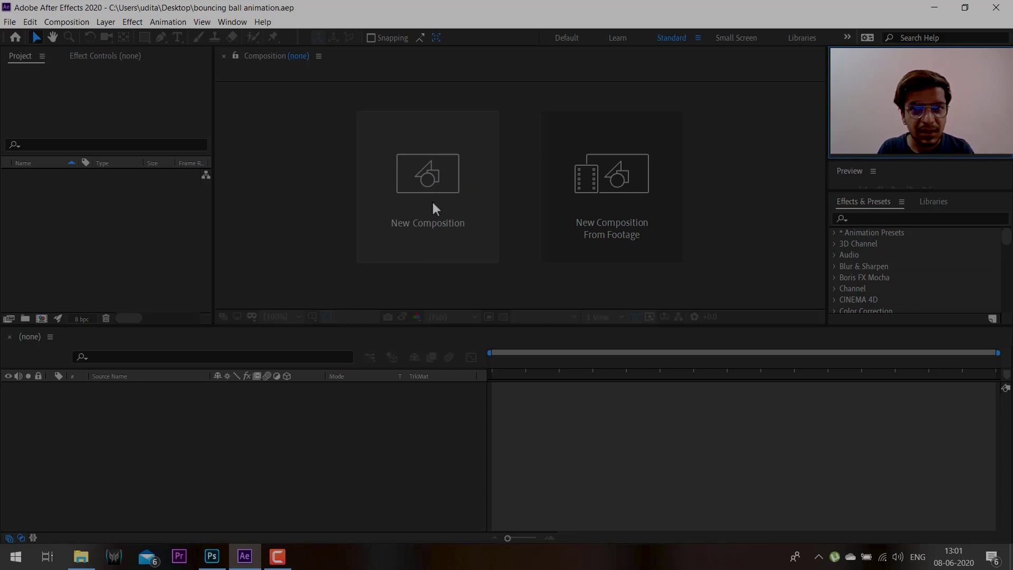
- Create a new composition named "Bouncing Ball" with the HDV/HDTV 720 25 preset and a duration of 0:00:05:00
click(438, 185)
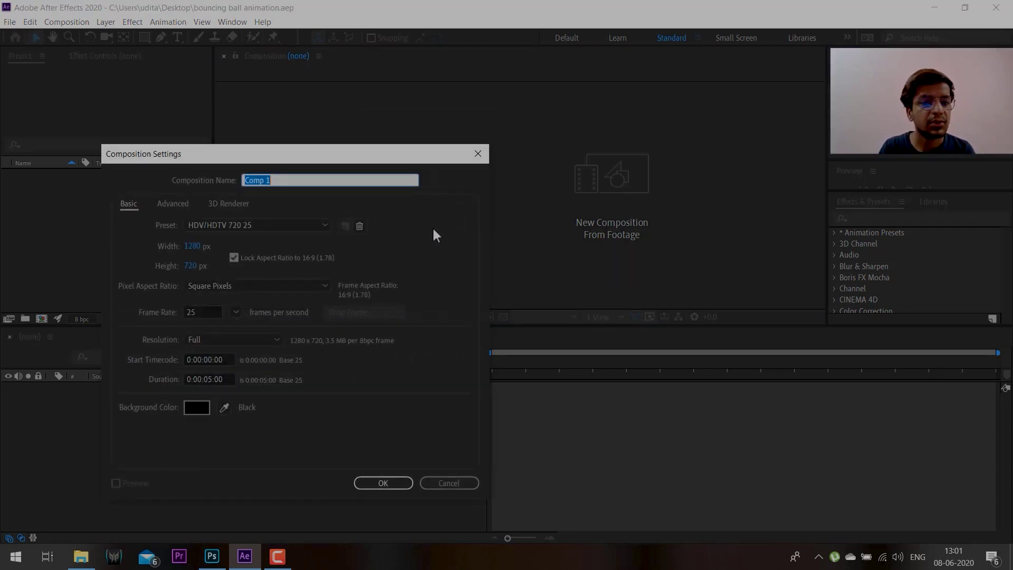
drag(468, 119, 465, 116)
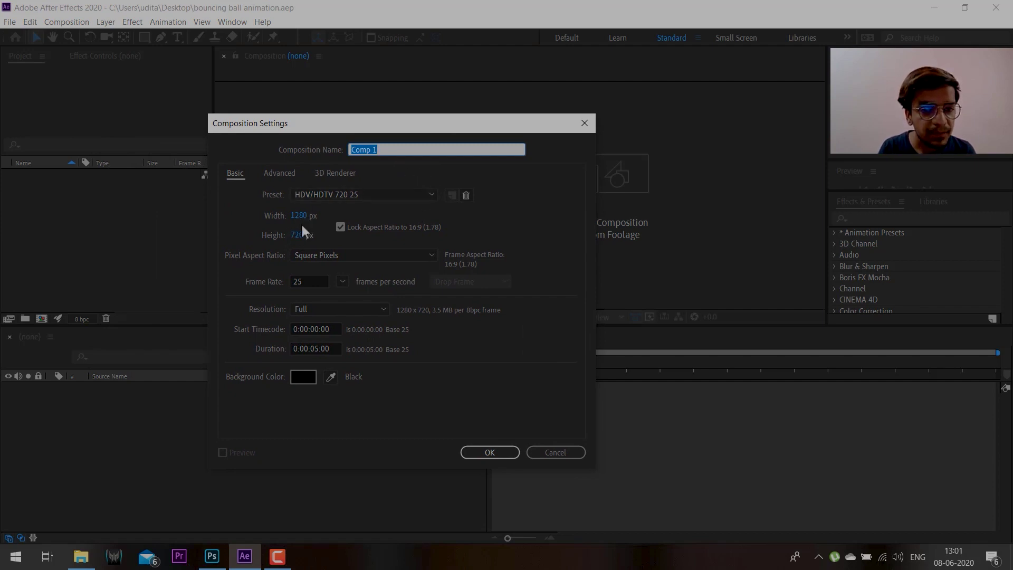
click(382, 133)
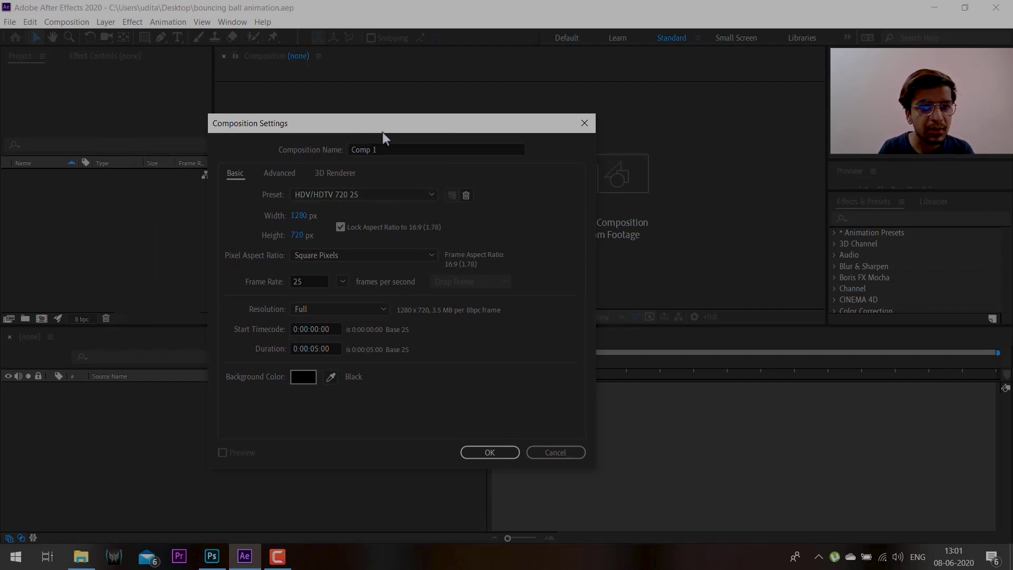
drag(416, 122, 519, 112)
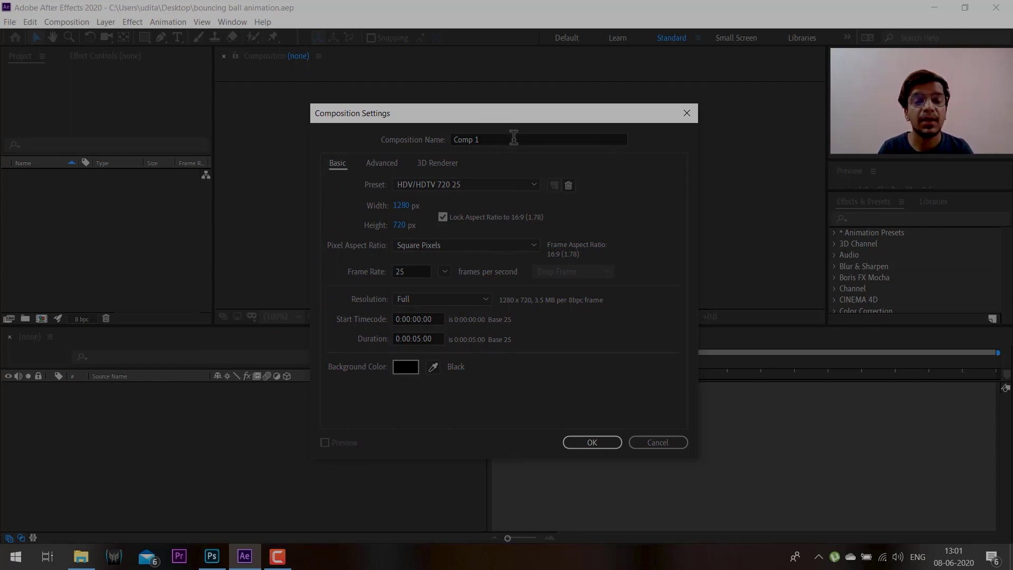
drag(513, 139, 374, 131)
text(B)
key(Caps_Lock)
text(oy)
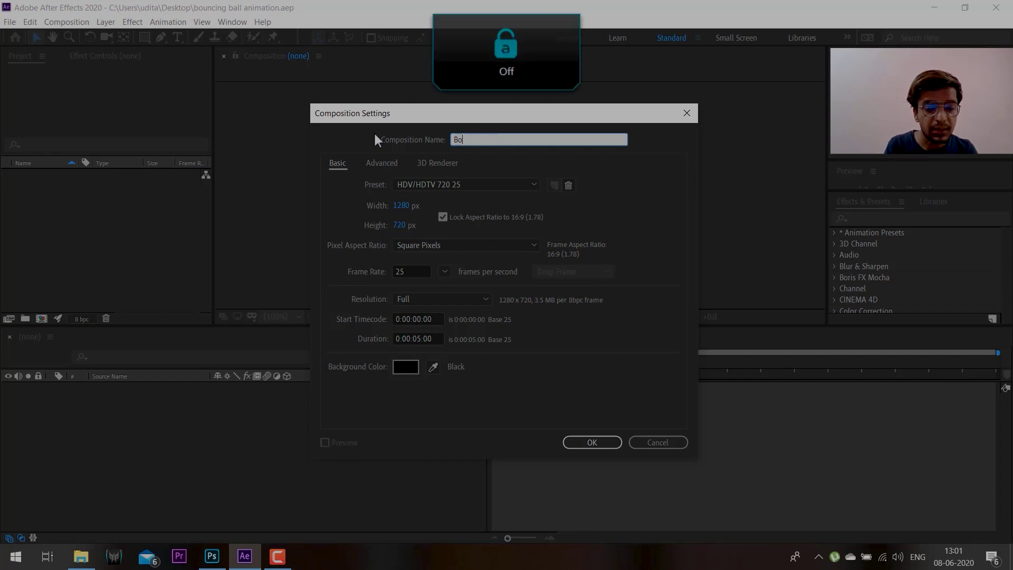
text(ncin)
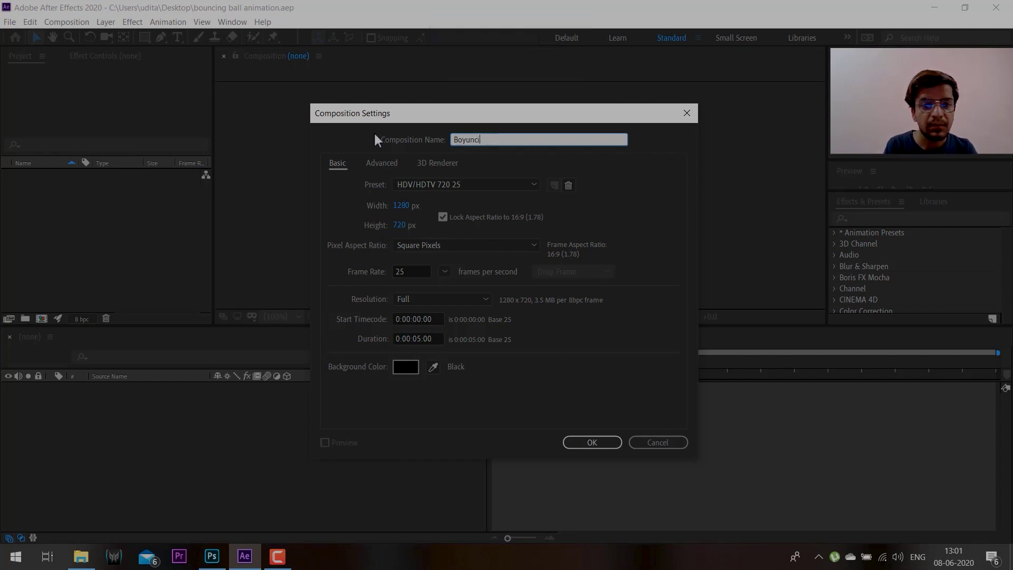
key(BackSpace)
key(BackSpace)
key(BackSpace)
key(BackSpace)
key(BackSpace)
key(BackSpace)
text(u)
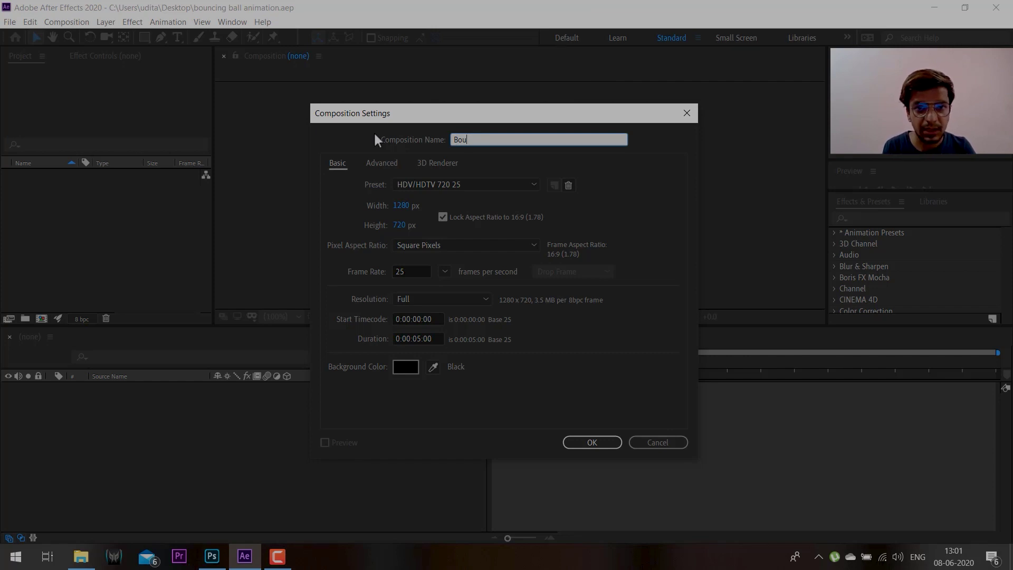
text(ning)
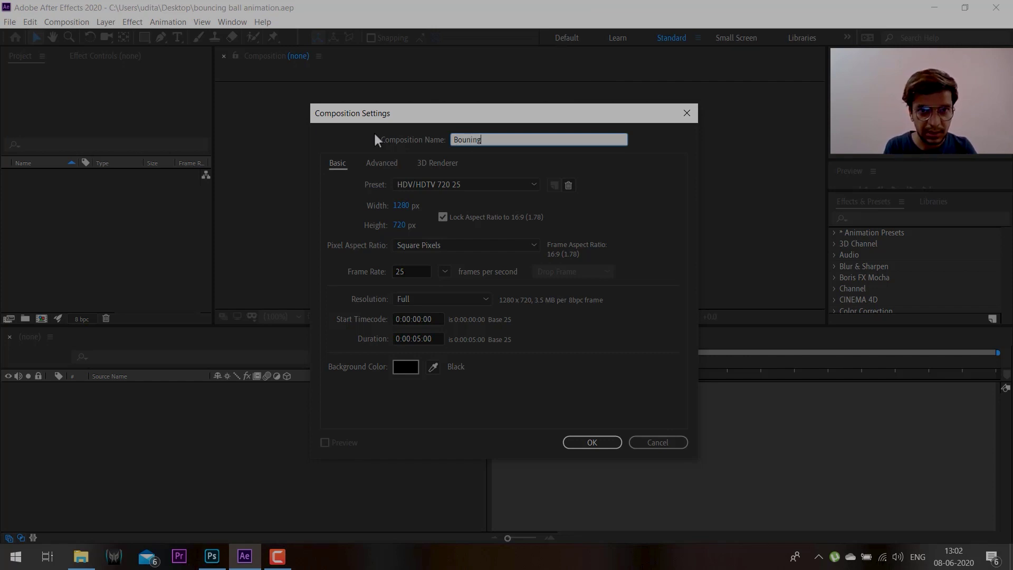
key(Caps_Lock)
text(B)
key(Caps_Lock)
text(a)
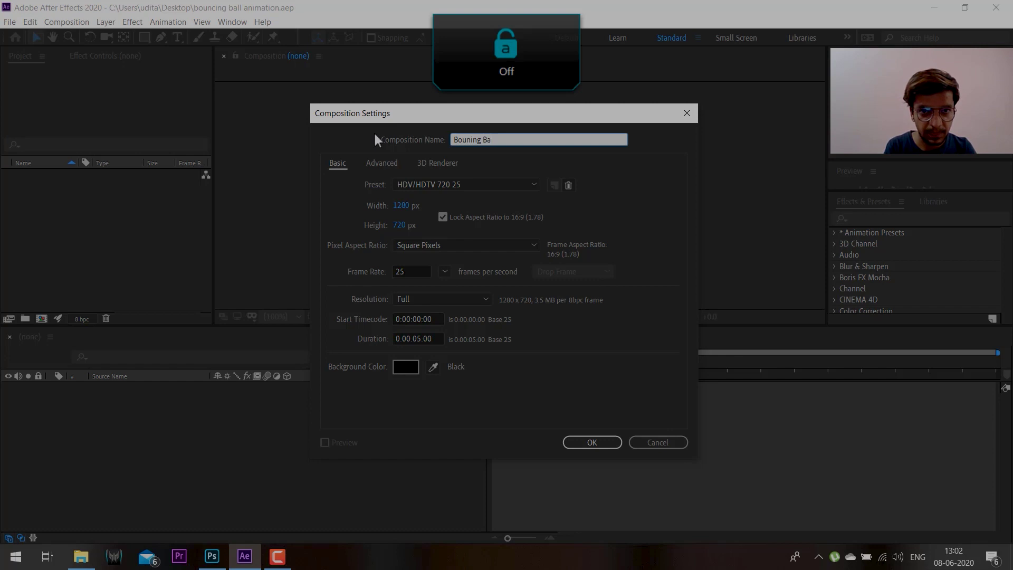
key(Left)
key(Left)
key(Left)
key(Left)
key(Left)
key(Left)
text(c)
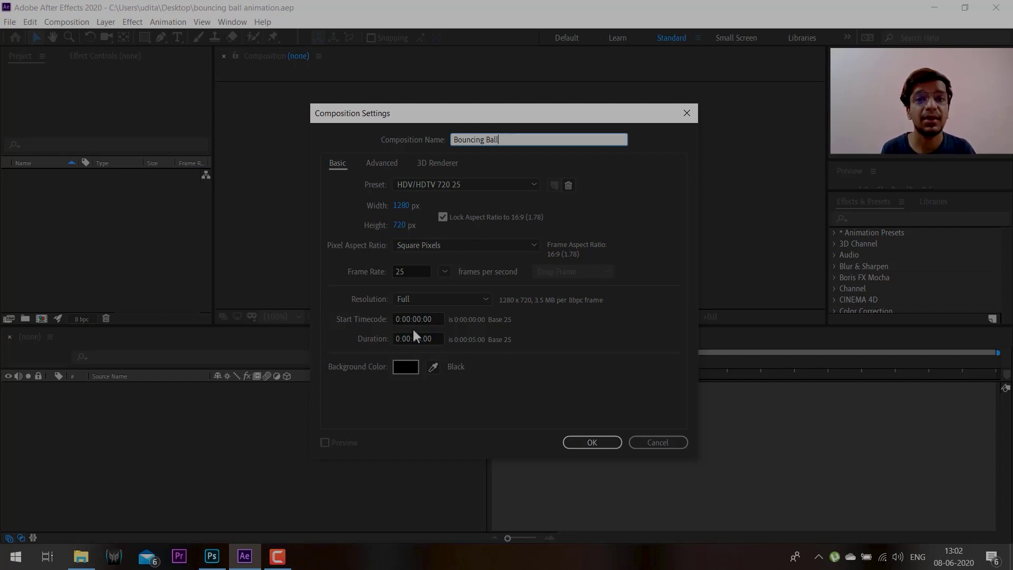
click(608, 444)
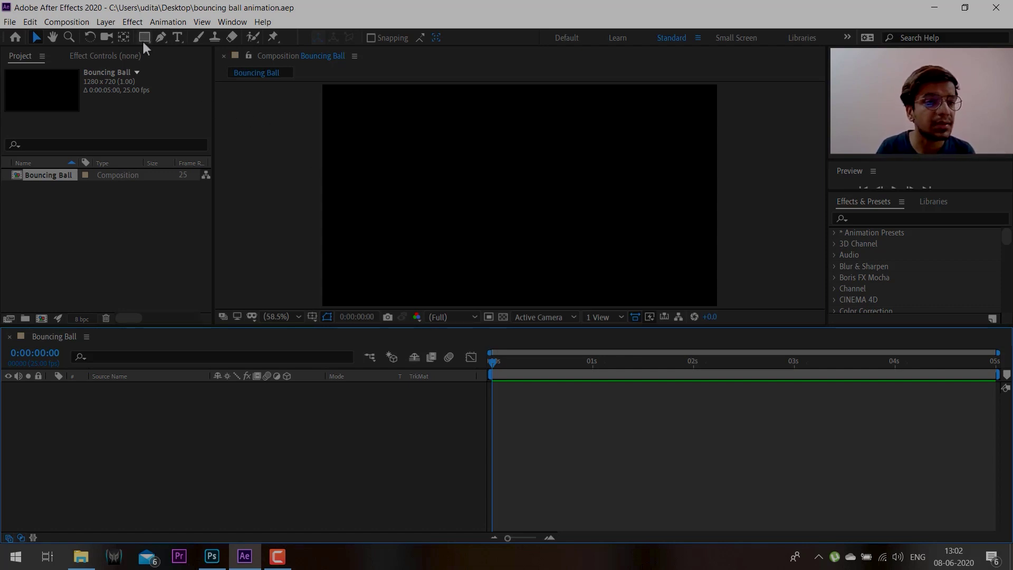
drag(143, 38, 190, 60)
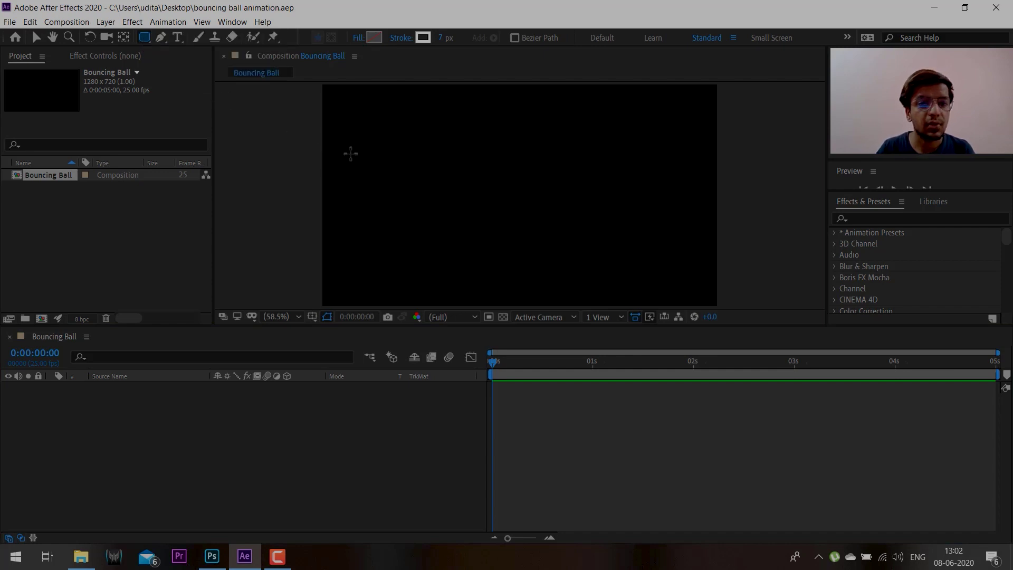
mouse_move(372, 128)
mouse_down()
mouse_move(411, 157)
mouse_move(398, 151)
mouse_up()
key(ctrl+z)
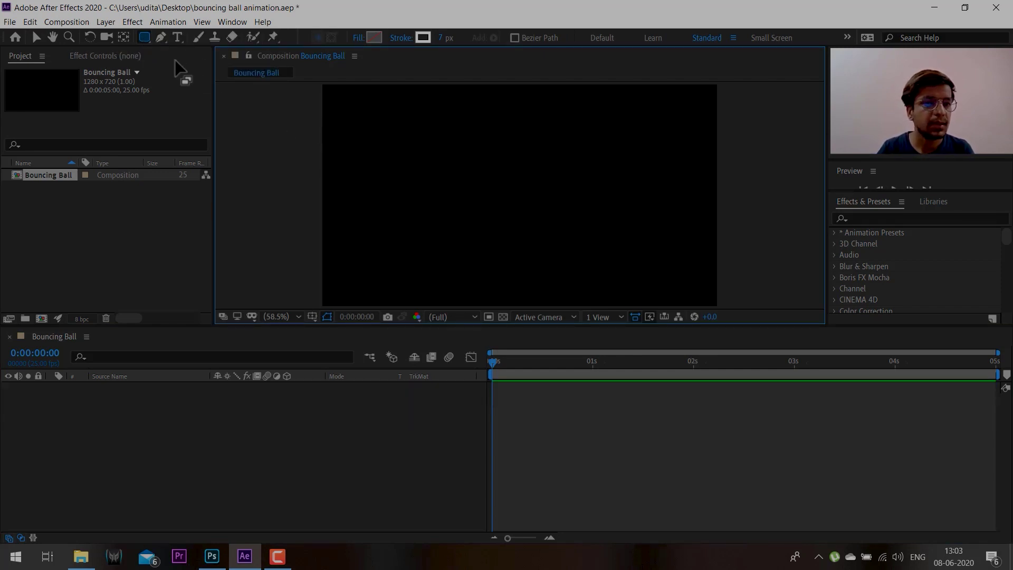
- Draw a small circle with the Ellipse tool in the upper-left area of the composition frame and set its stroke to None
drag(147, 39, 184, 64)
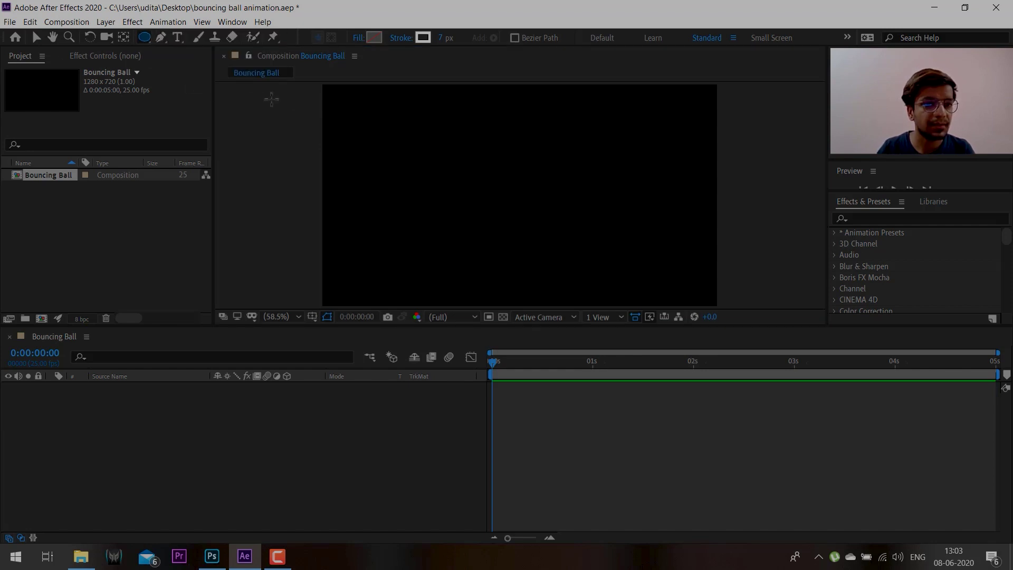
mouse_move(379, 122)
mouse_down()
mouse_move(420, 163)
mouse_move(414, 146)
mouse_up()
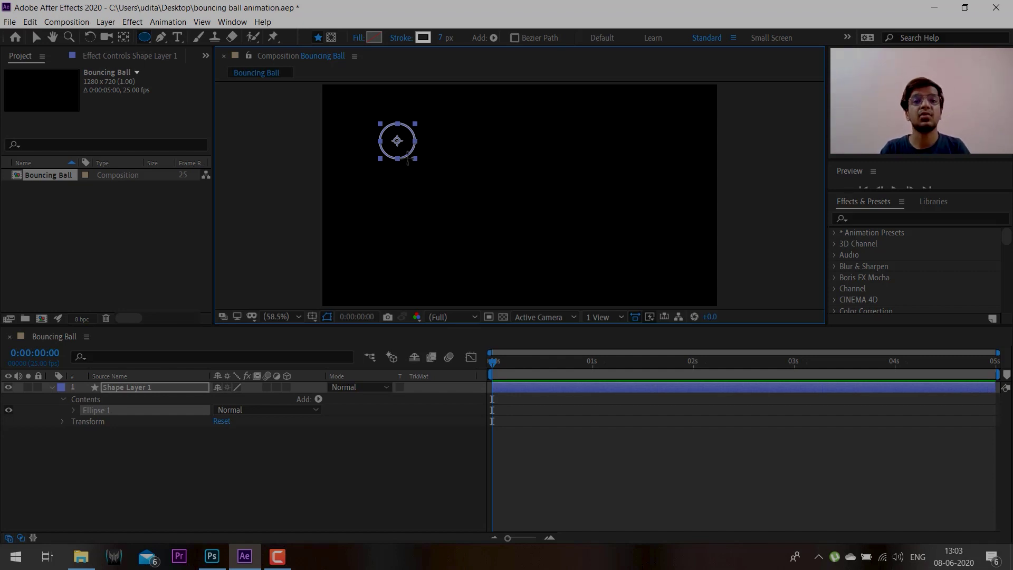
click(401, 39)
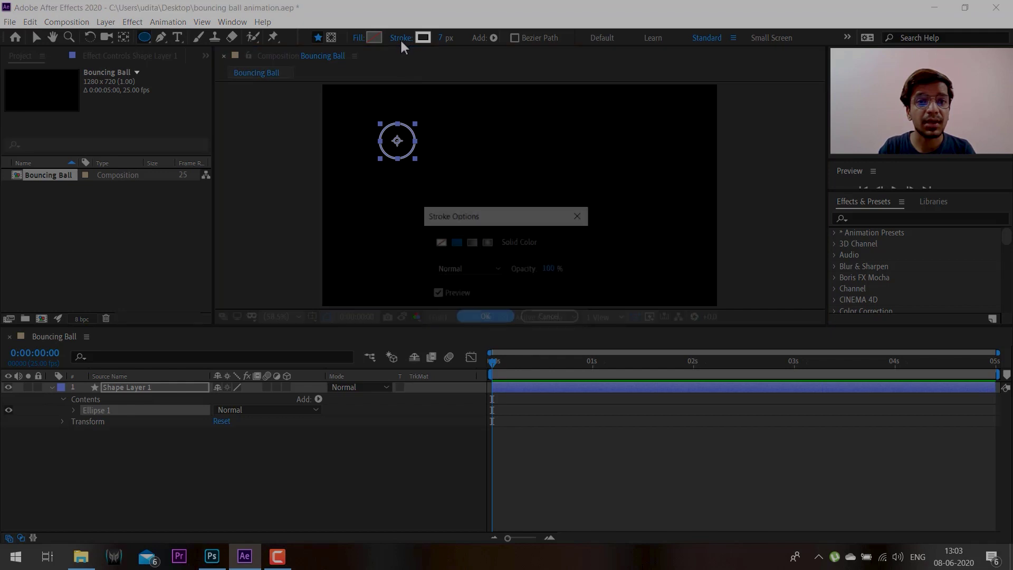
click(440, 242)
click(476, 316)
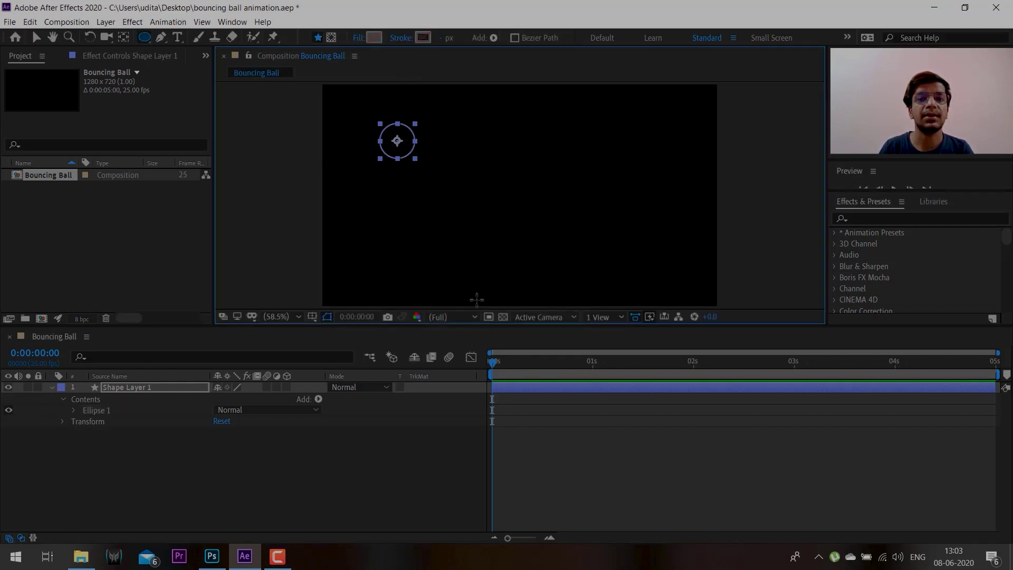
- Give the circle a Solid Color fill and make it light blue
click(357, 38)
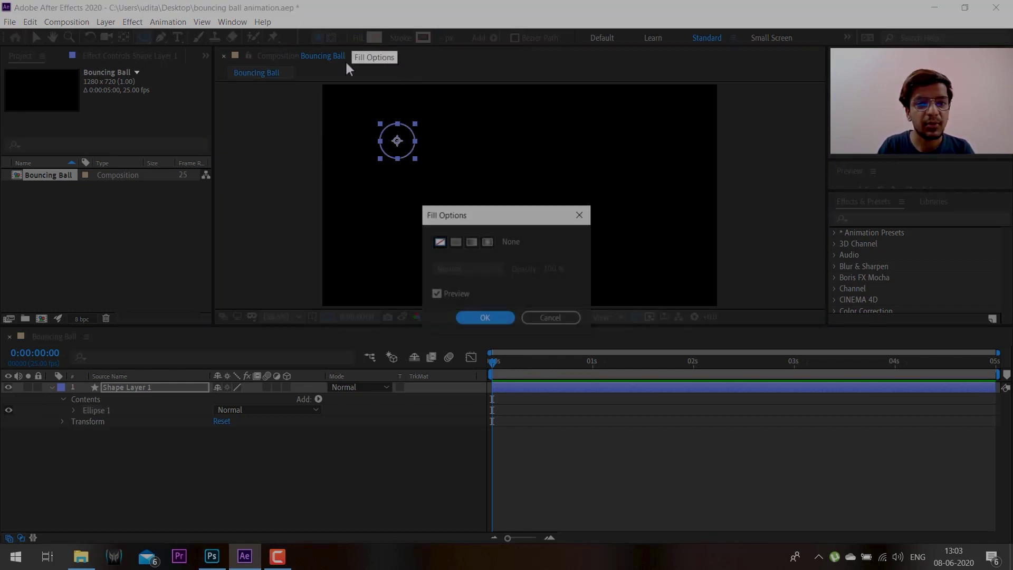
click(456, 241)
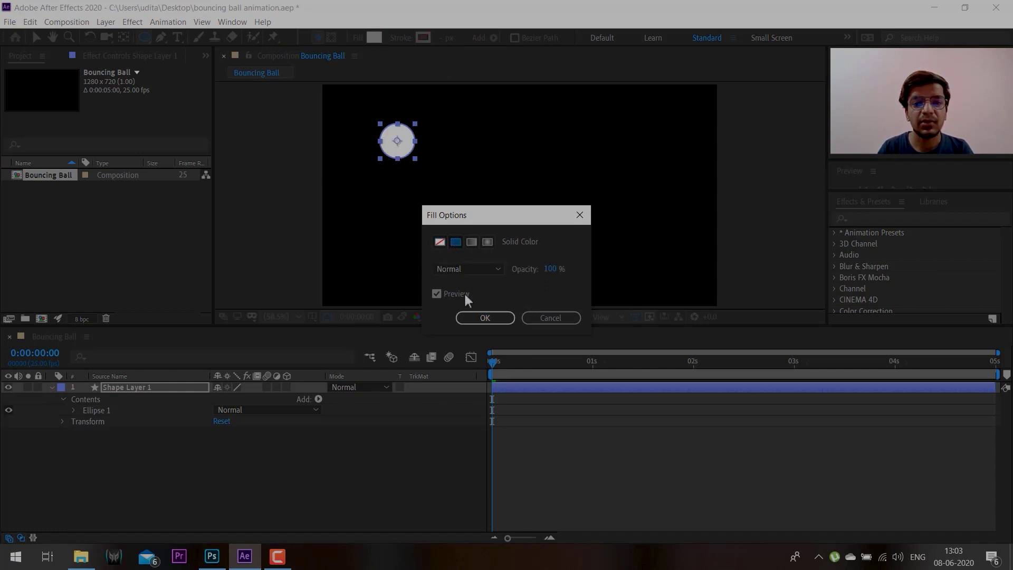
click(488, 317)
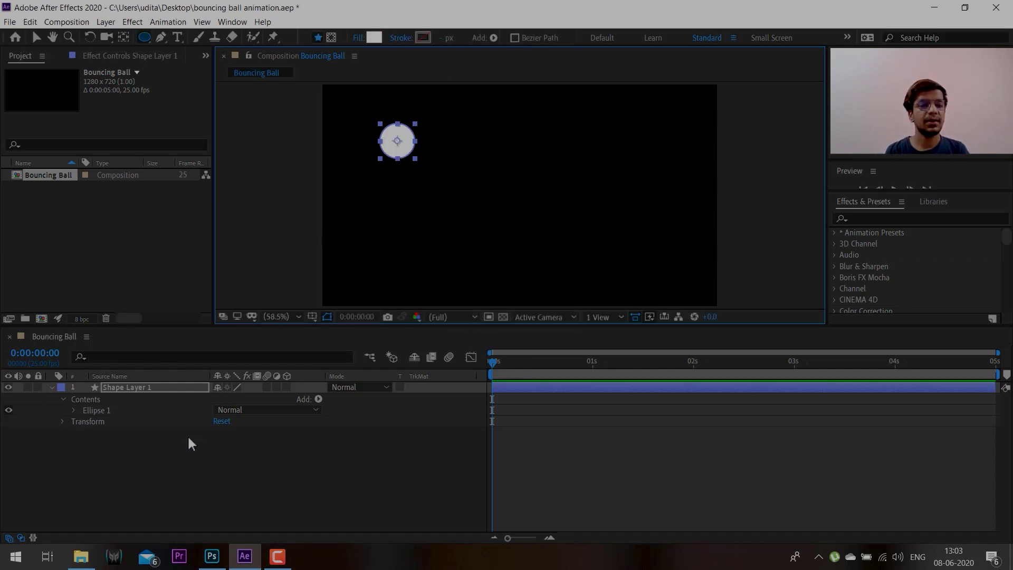
click(141, 467)
click(153, 388)
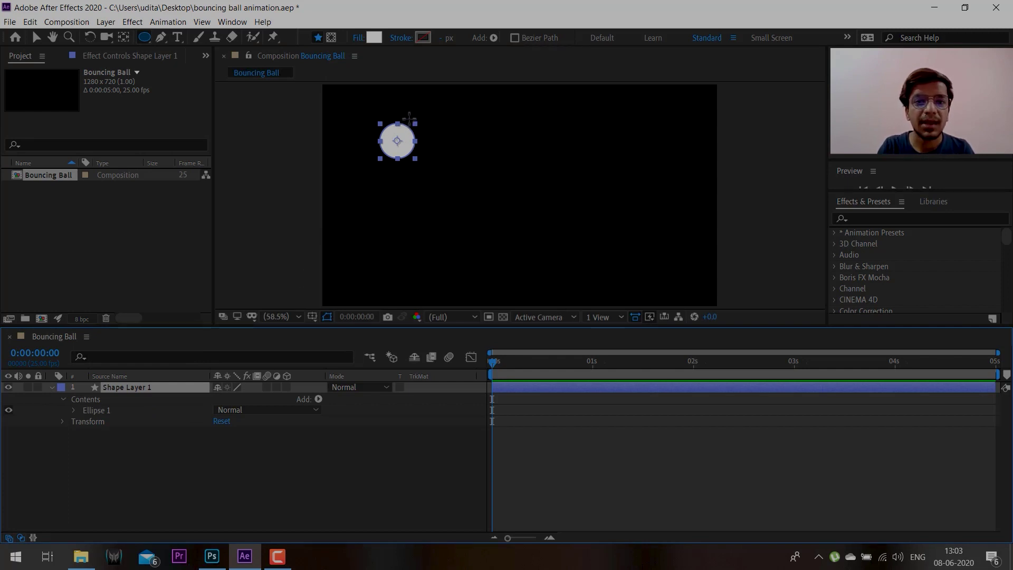
click(374, 38)
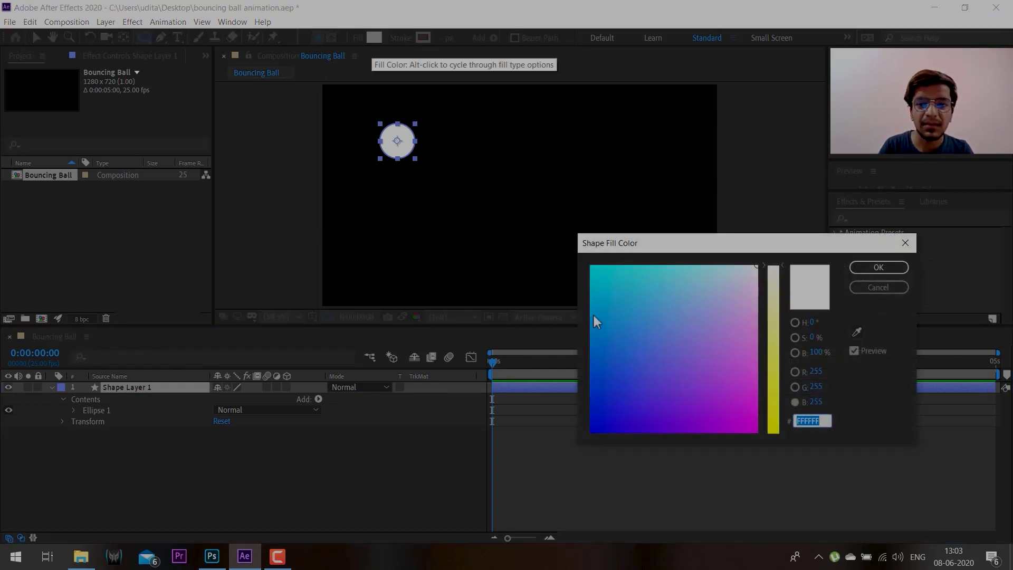
click(635, 298)
click(892, 267)
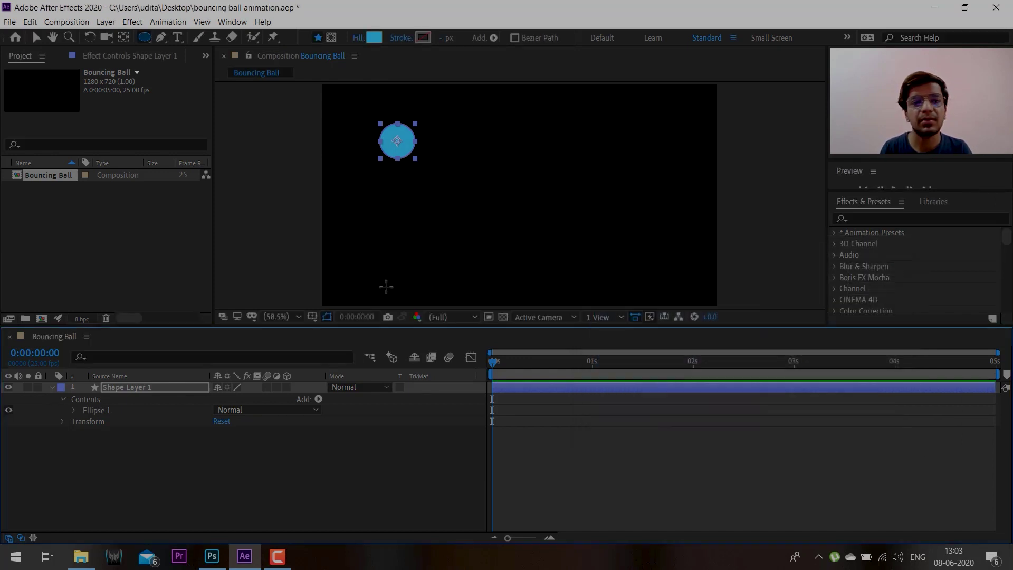
- Try rotating the ball layer to 78° and reset its rotation to 0°
click(258, 477)
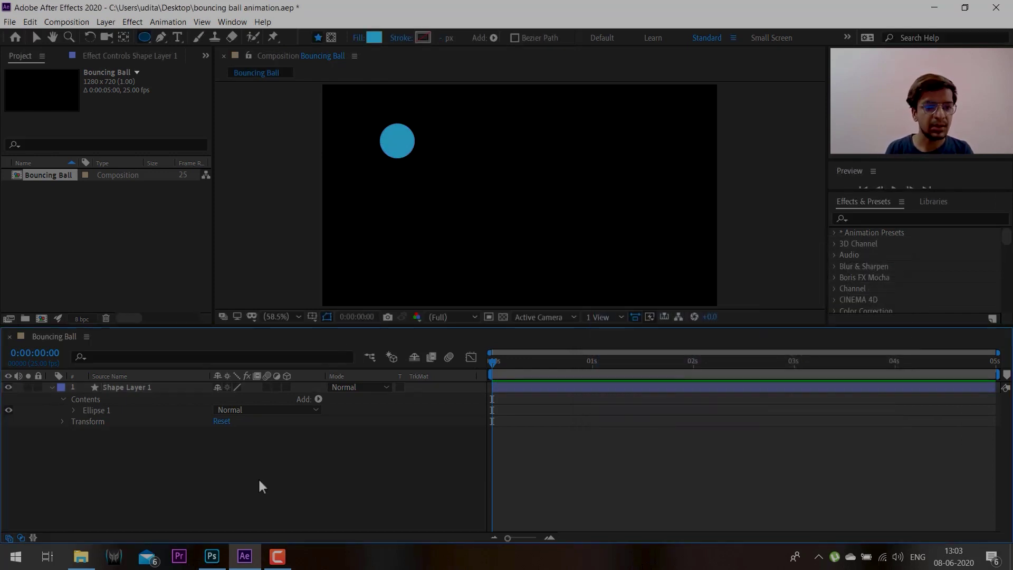
click(157, 387)
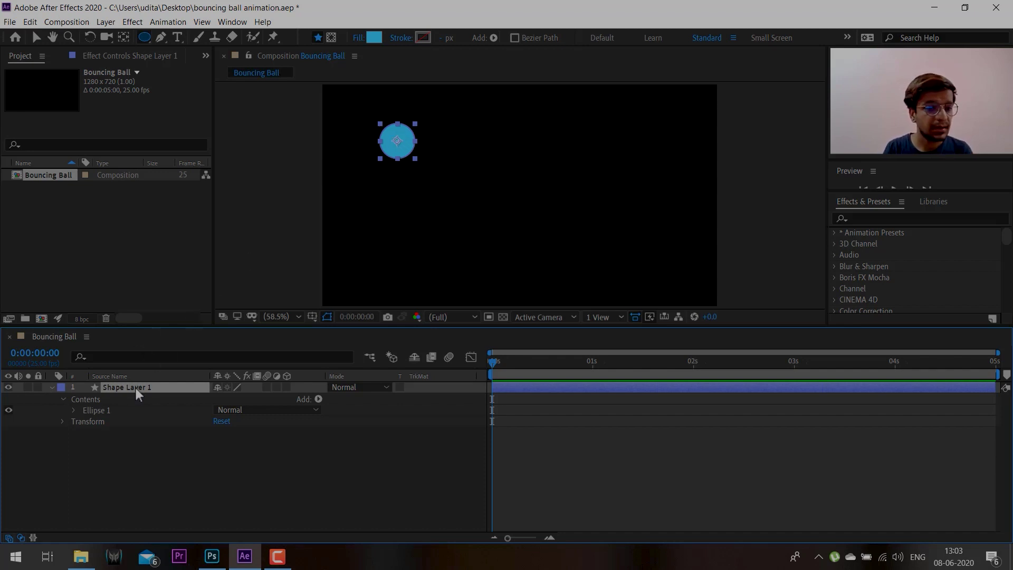
key(r)
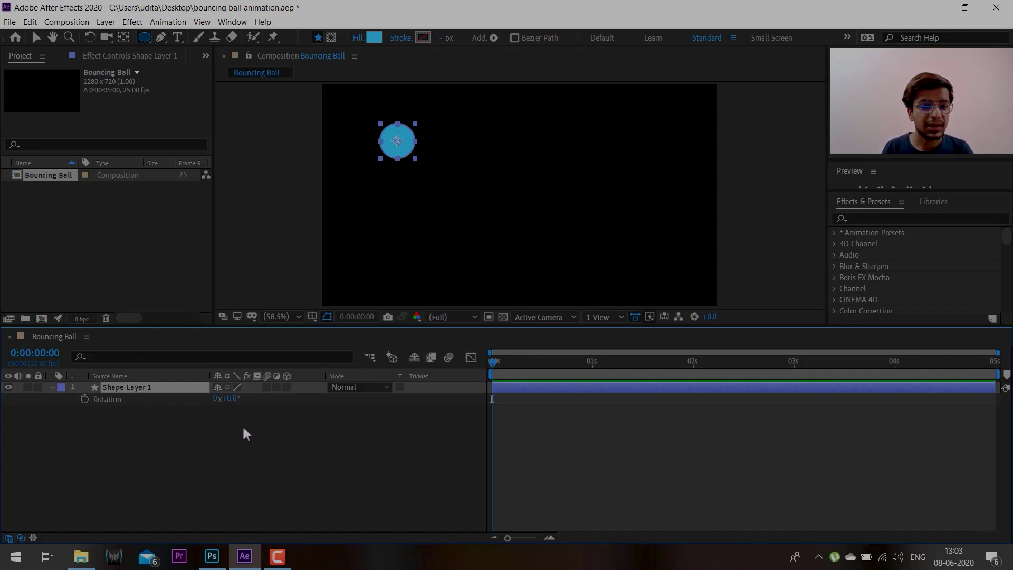
drag(231, 399, 272, 401)
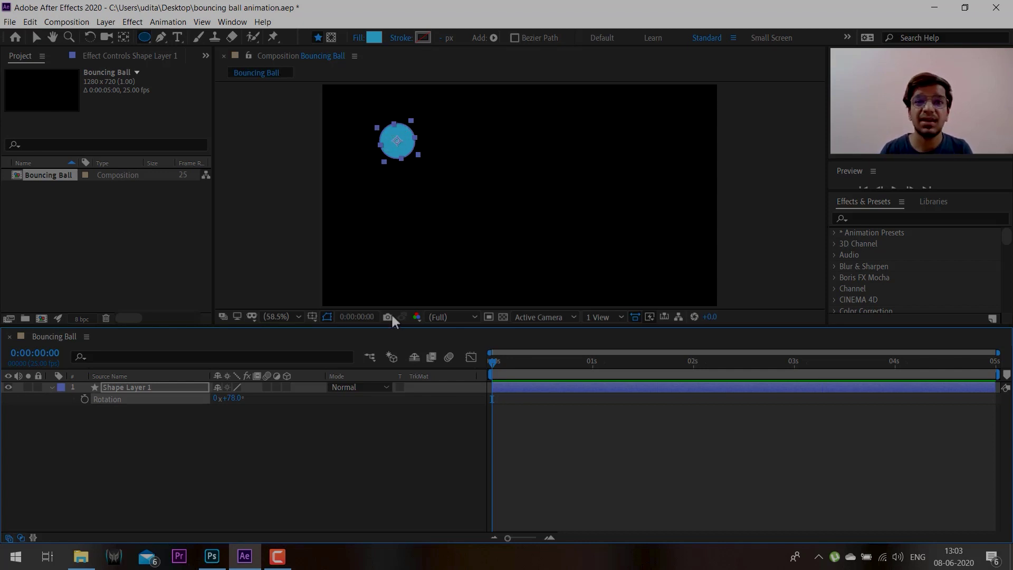
click(274, 470)
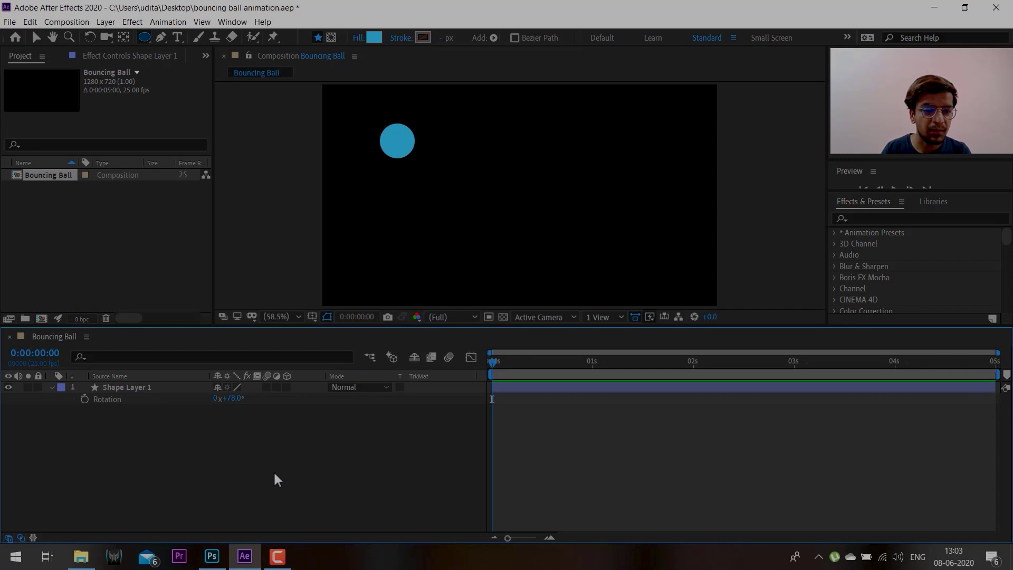
click(231, 398)
text(0)
key(Return)
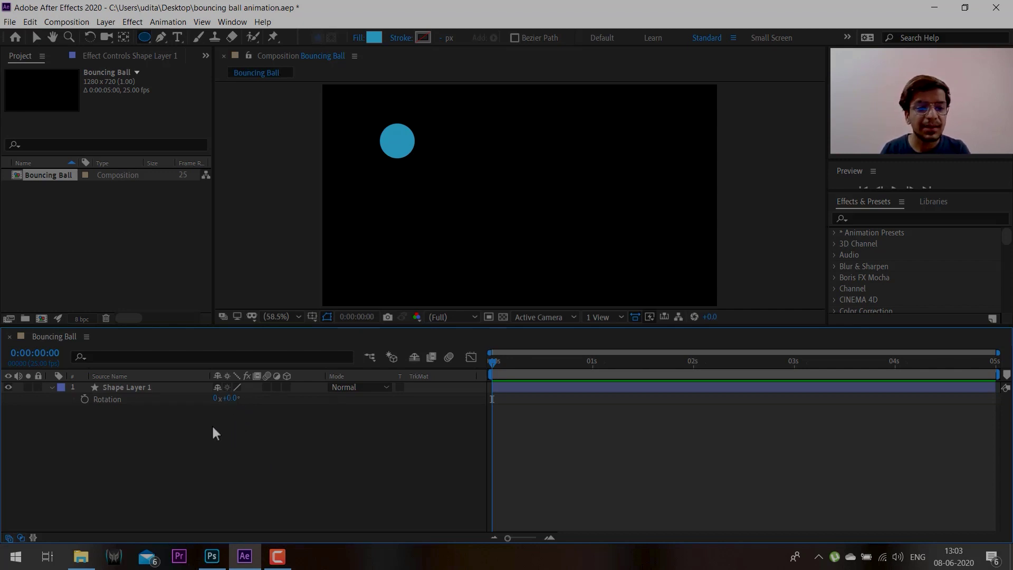
- Keyframe the ball layer's rotation at 0° on the first frame and at 5 full revolutions at 0:00:04:24
click(124, 402)
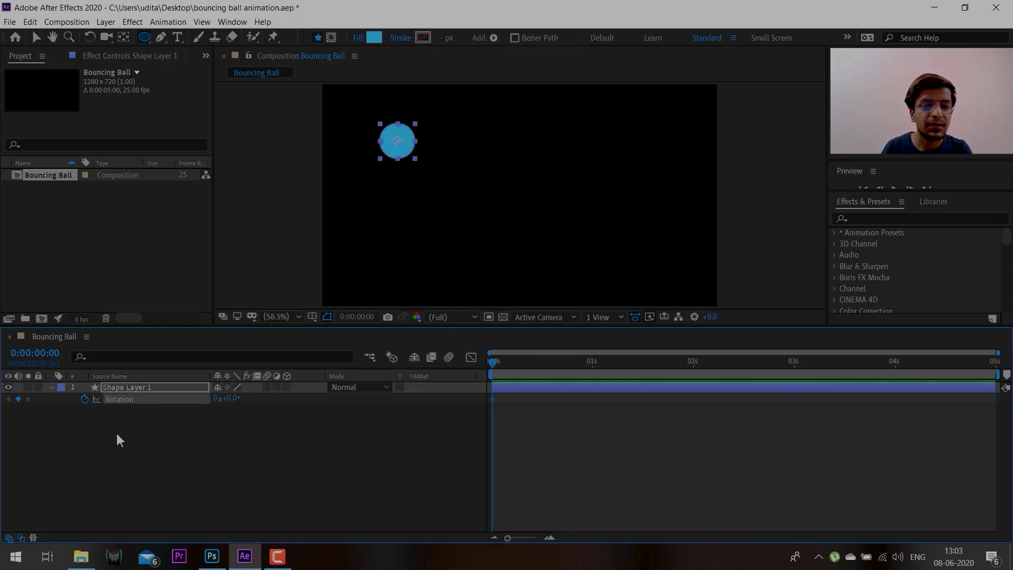
drag(526, 359, 994, 360)
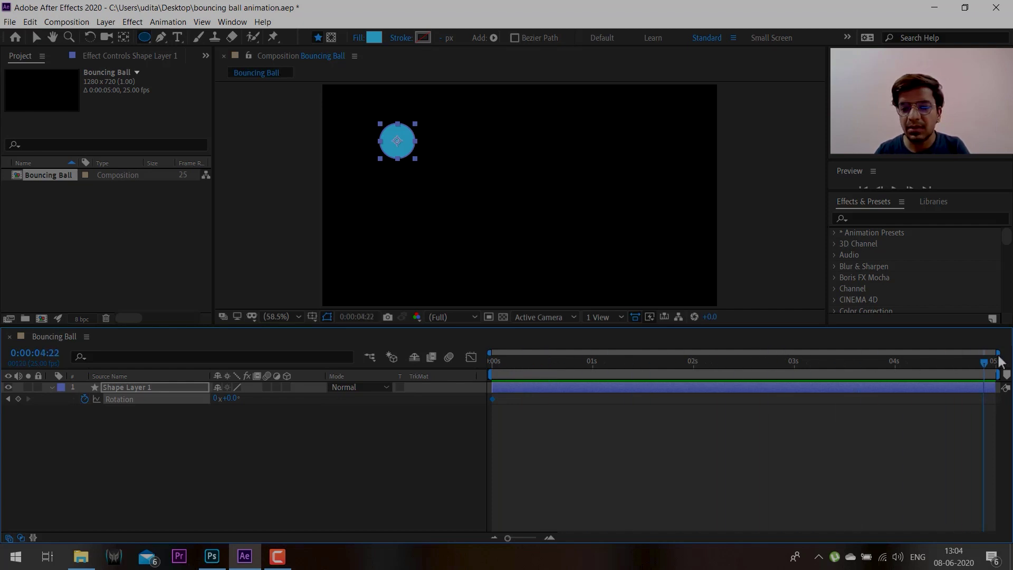
click(215, 400)
text(5)
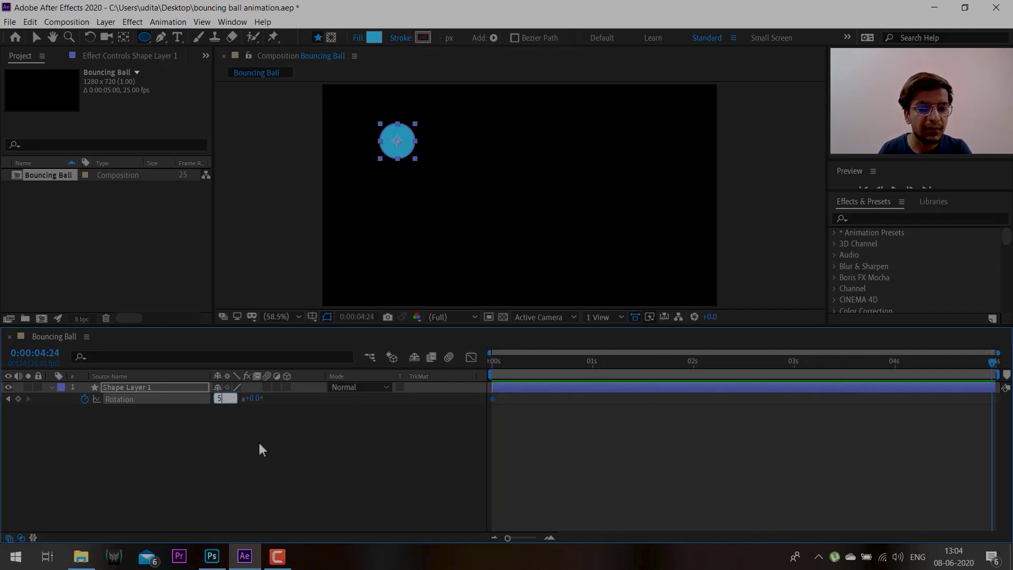
click(255, 431)
- Play back the composition to check the ball's rotation animation
key(space)
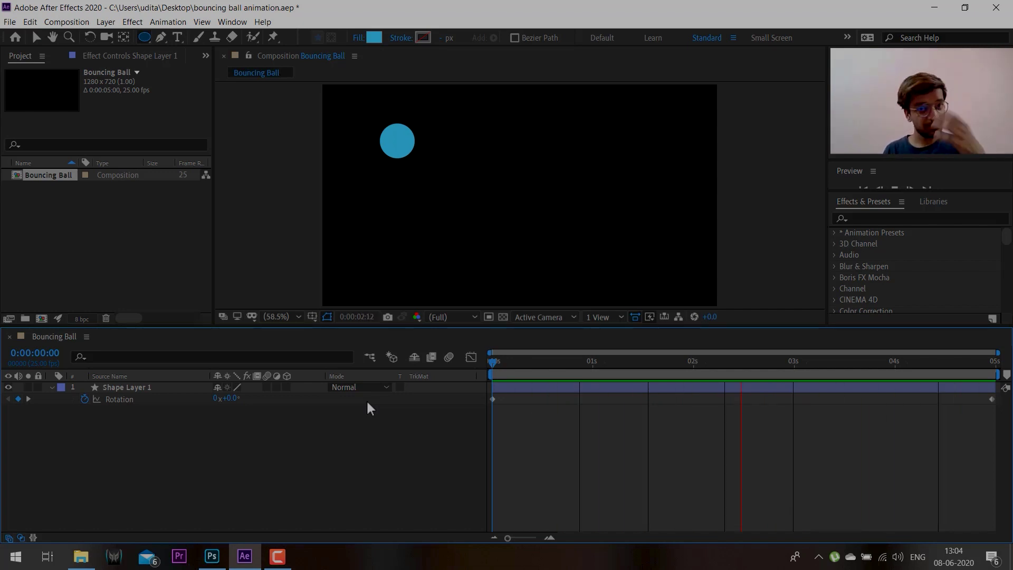
key(space)
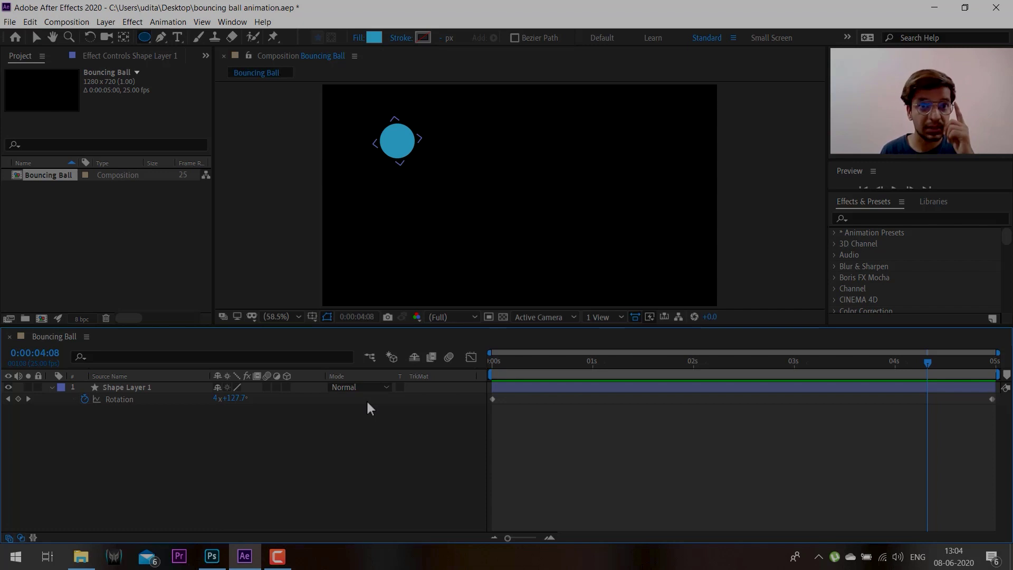
click(366, 399)
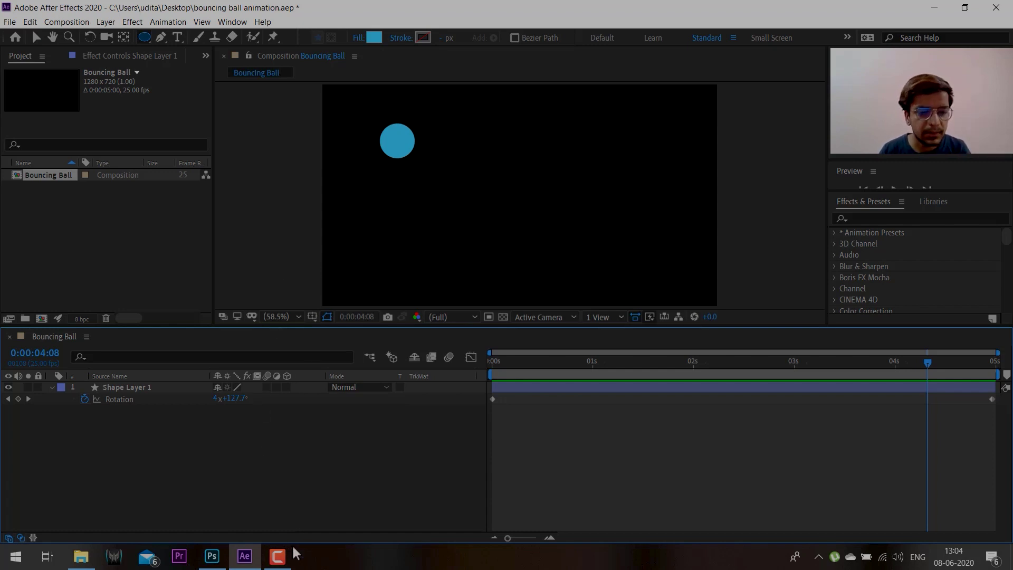
click(278, 556)
click(282, 560)
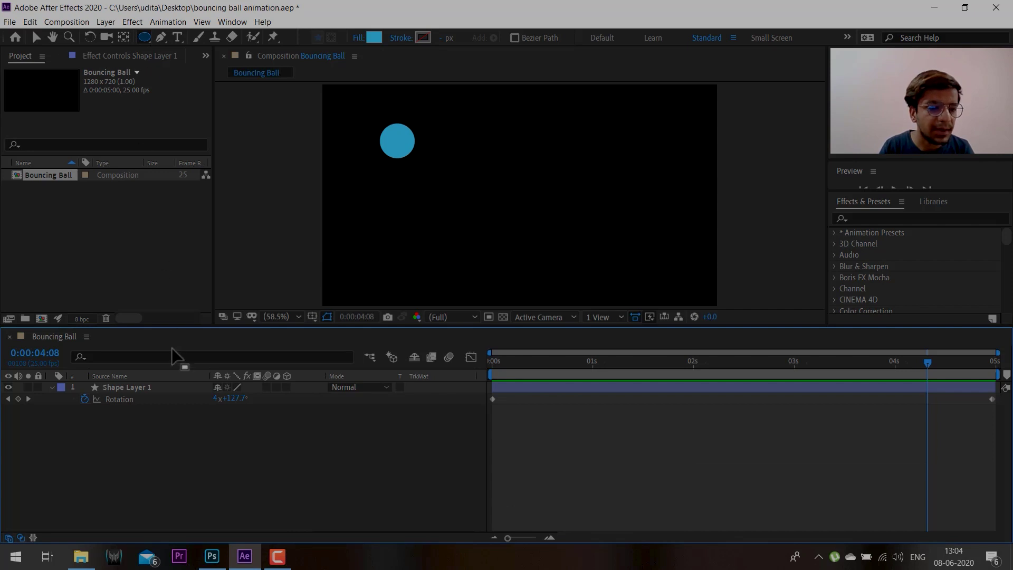
- Draw a small ellipse highlight near the top of the ball in the same shape layer and fill it with E2FAFF
click(151, 387)
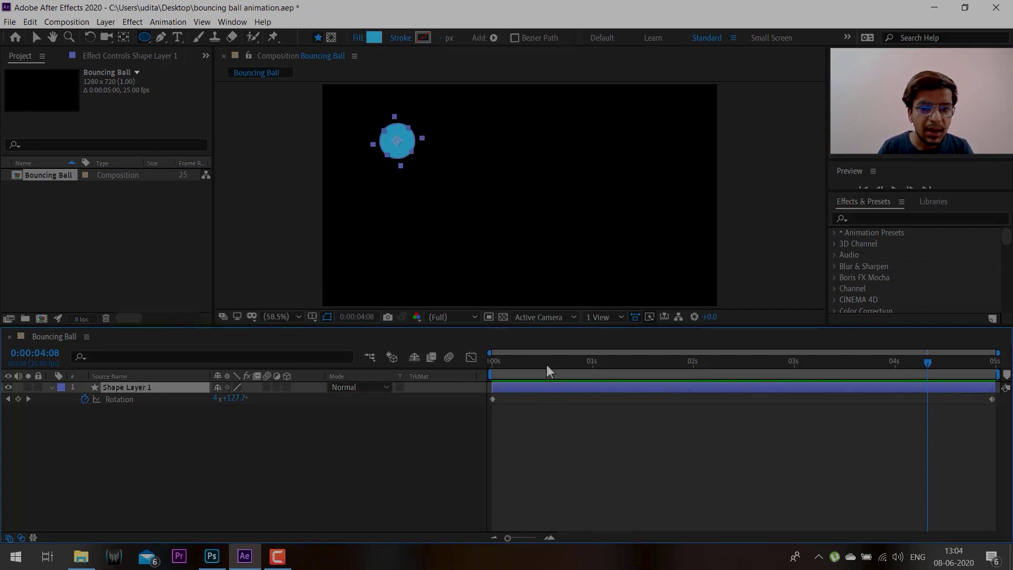
drag(546, 364, 486, 354)
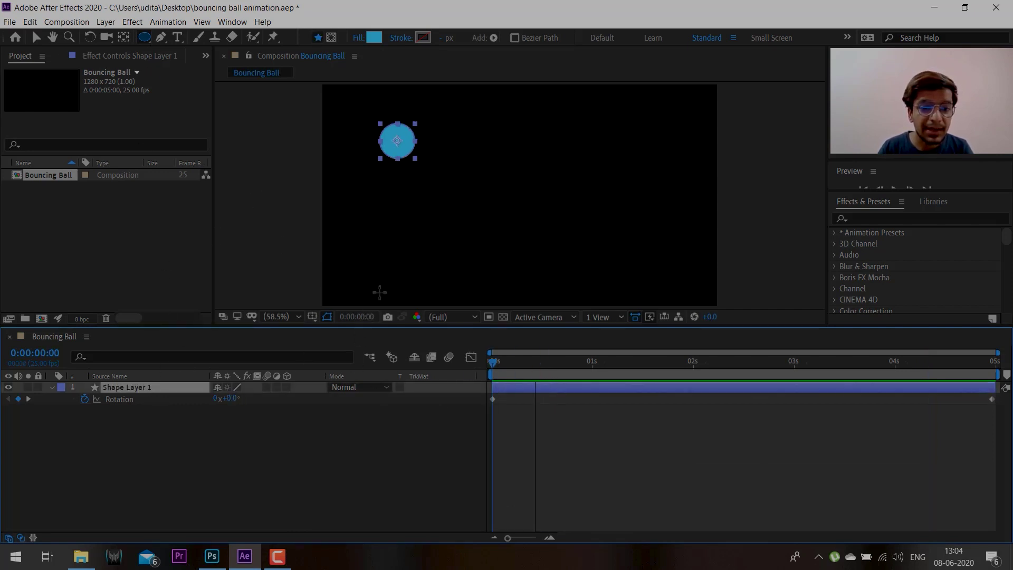
click(146, 41)
click(192, 65)
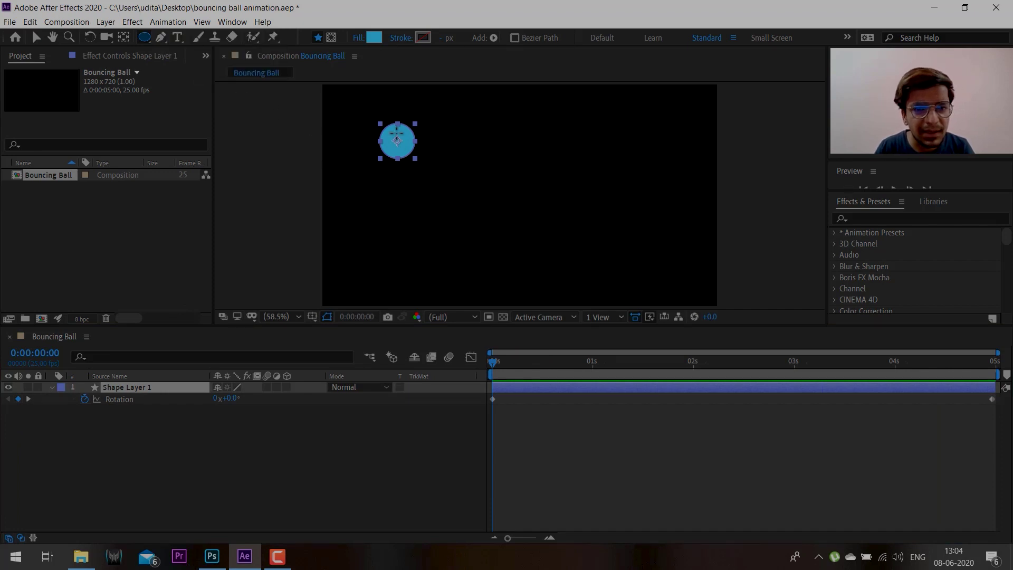
click(397, 138)
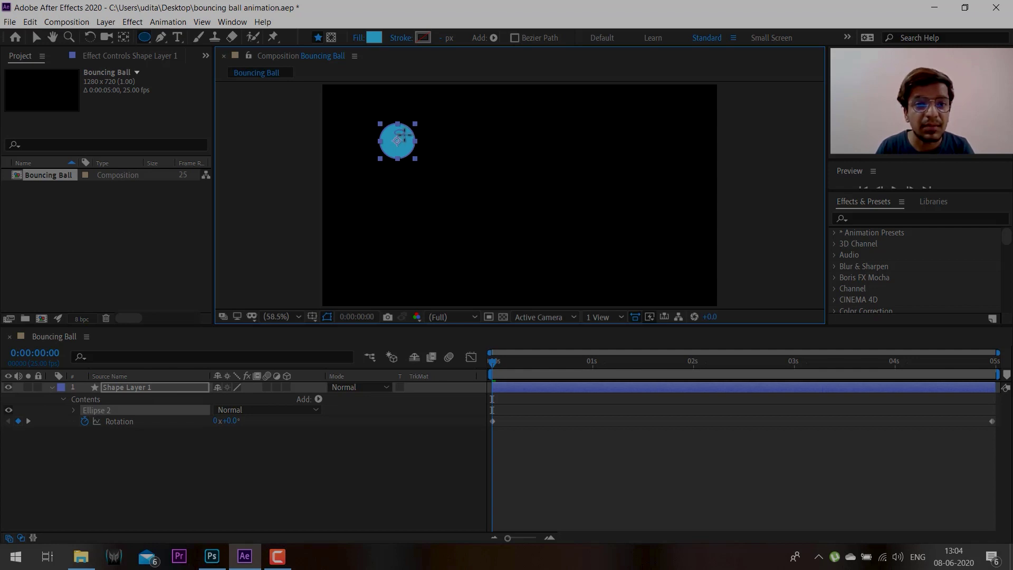
click(374, 37)
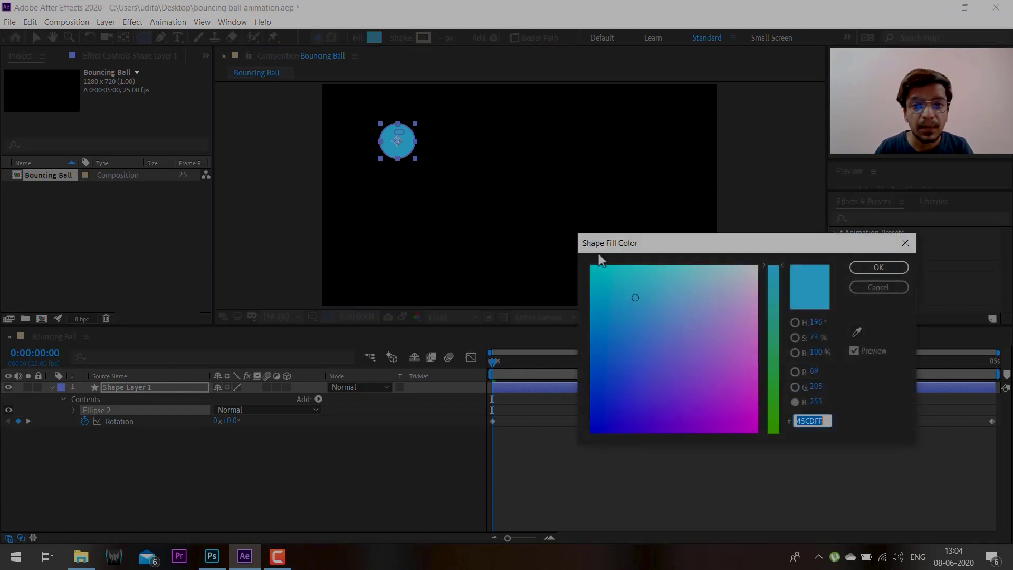
mouse_move(716, 331)
mouse_down()
mouse_move(721, 285)
mouse_move(737, 269)
mouse_up()
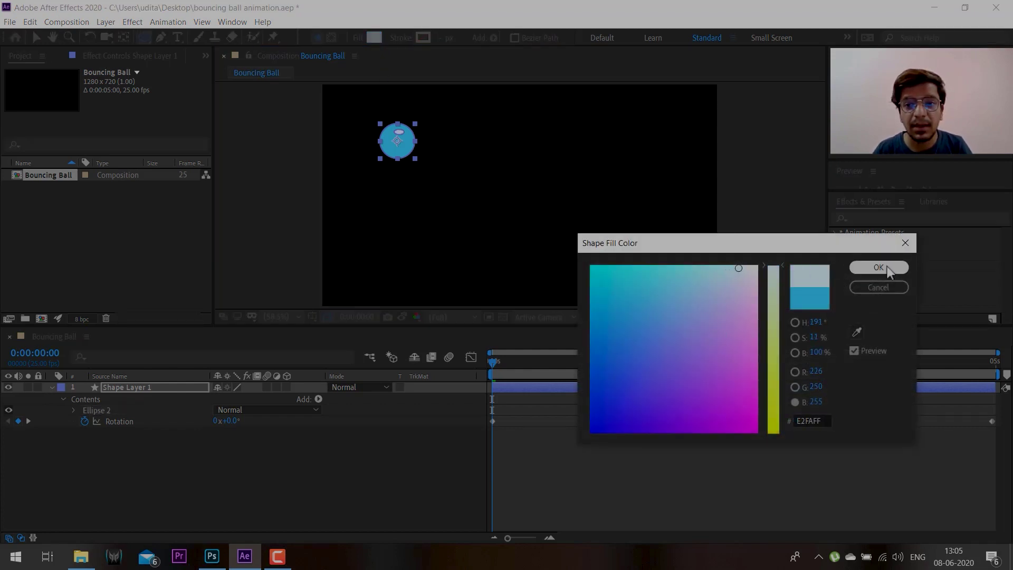
click(878, 268)
- Preview the spinning ball with its highlight in the composition
click(219, 447)
key(space)
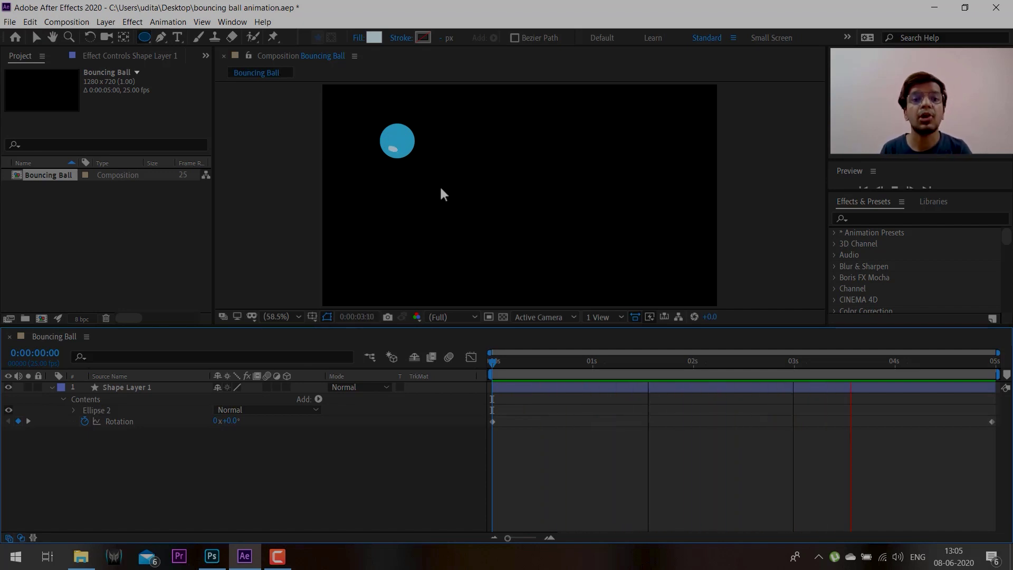
key(space)
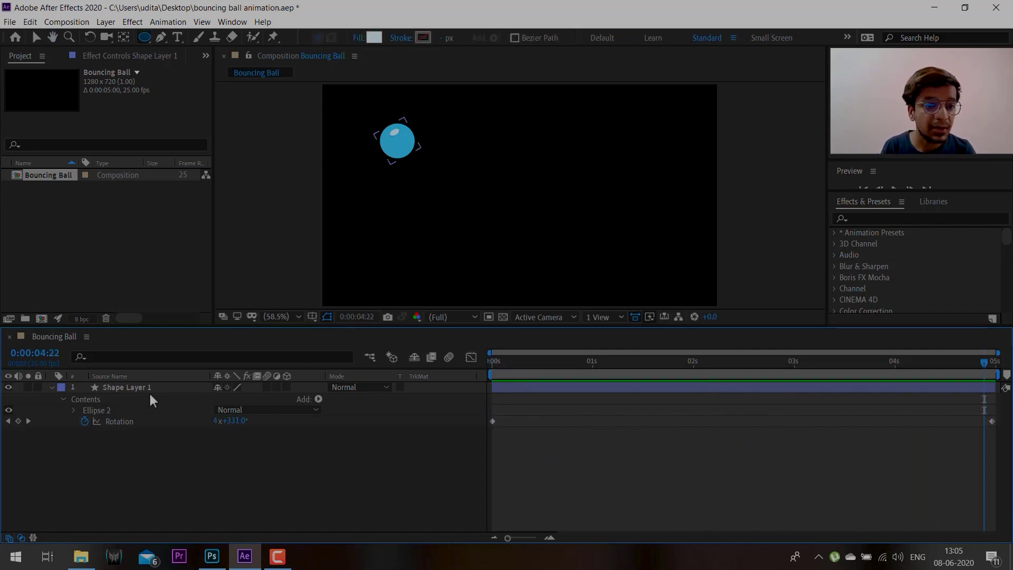
- Return to the first frame and remove all rotation keyframes from the ball layer
click(149, 390)
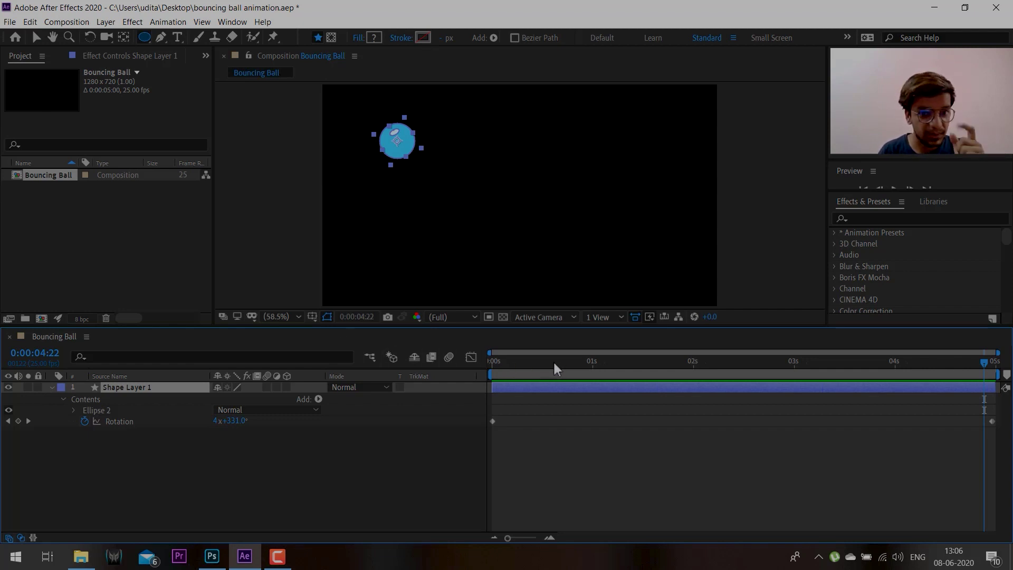
drag(553, 361, 492, 360)
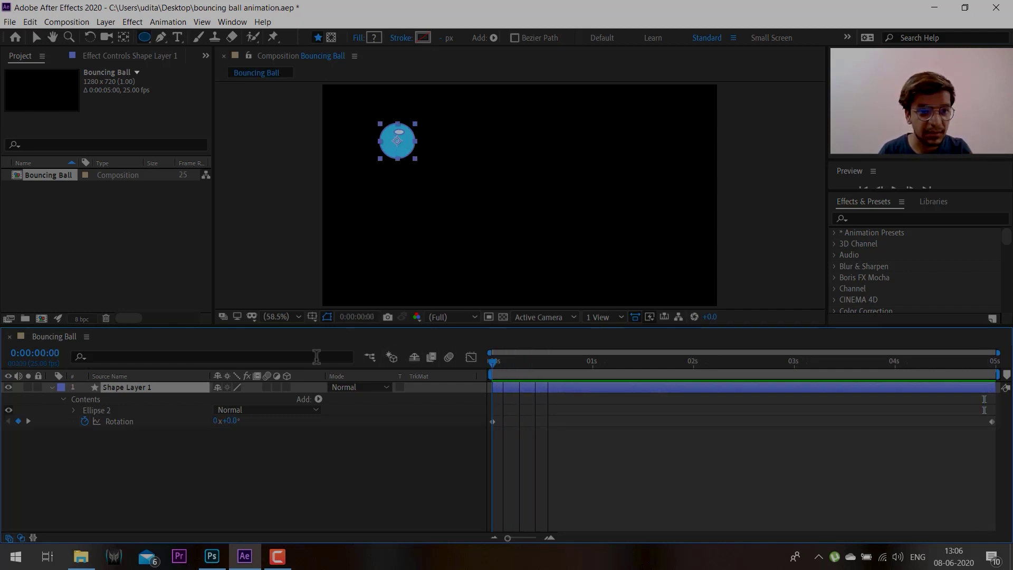
click(85, 420)
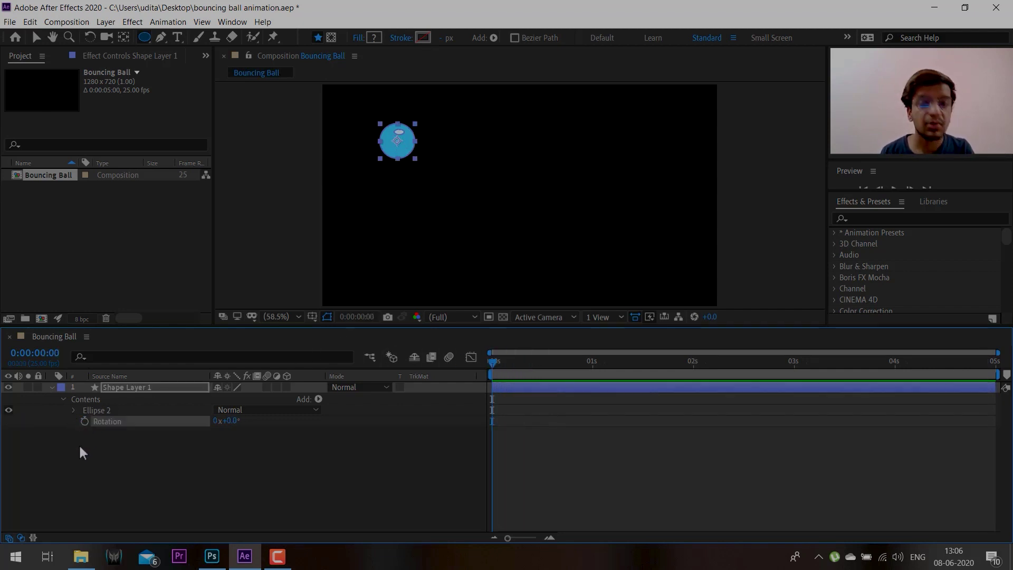
click(231, 458)
- Center the ball layer's anchor point in its layer content
click(171, 388)
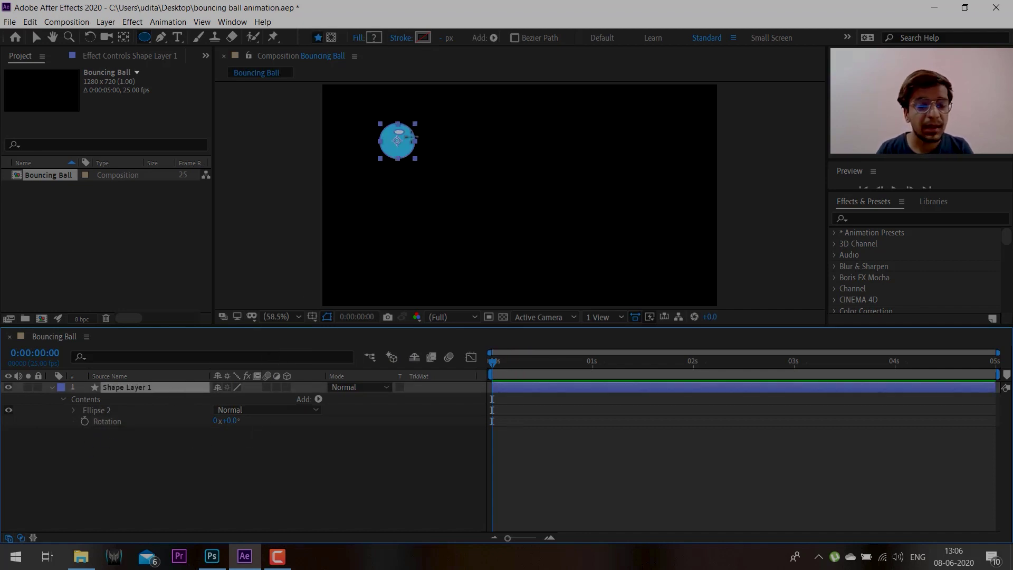
click(106, 21)
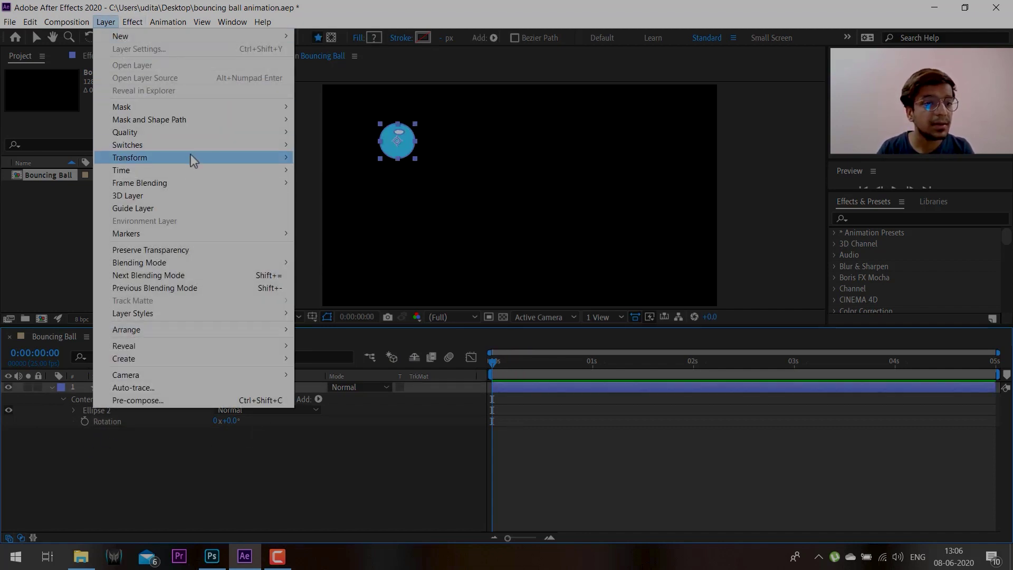
mouse_move(191, 154)
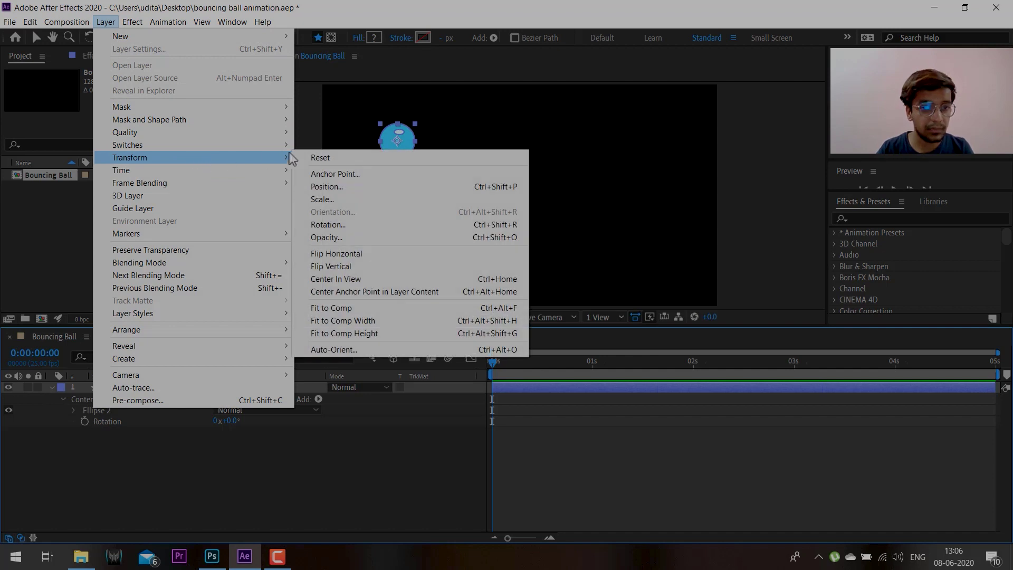
click(448, 292)
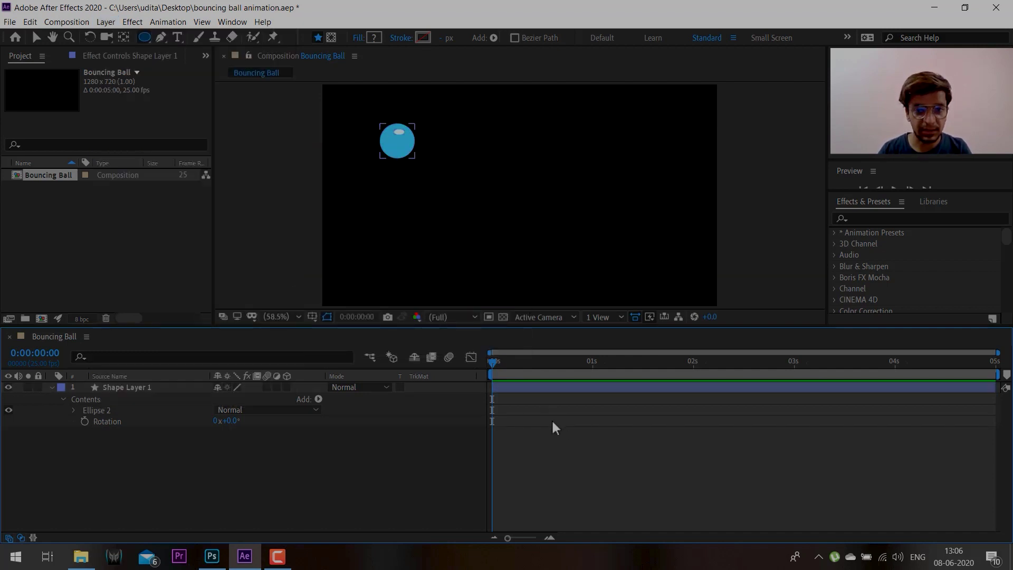
- Move the ball to the upper middle of the frame and place its anchor point at its bottom edge
click(542, 387)
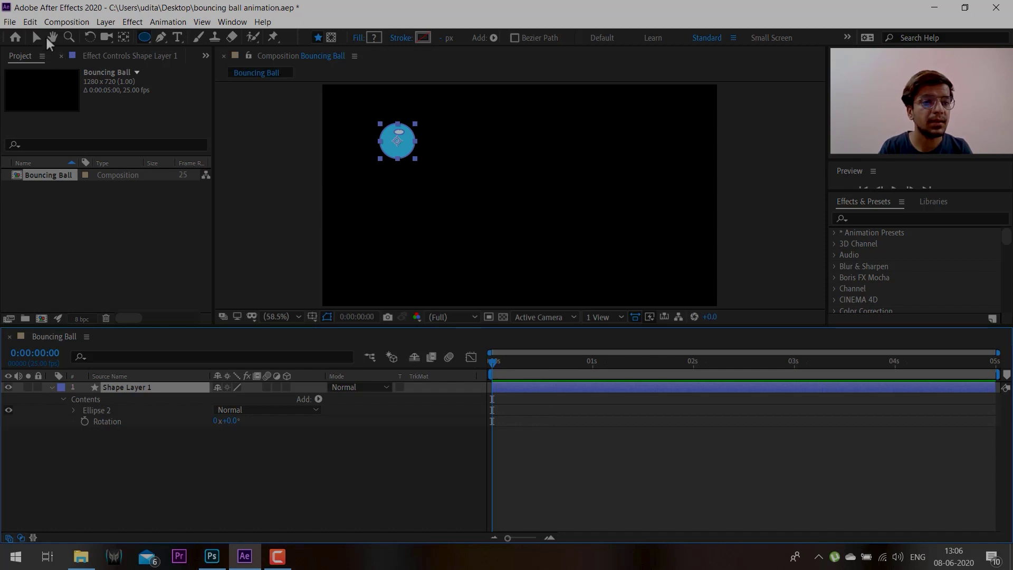
click(37, 37)
drag(398, 148, 493, 171)
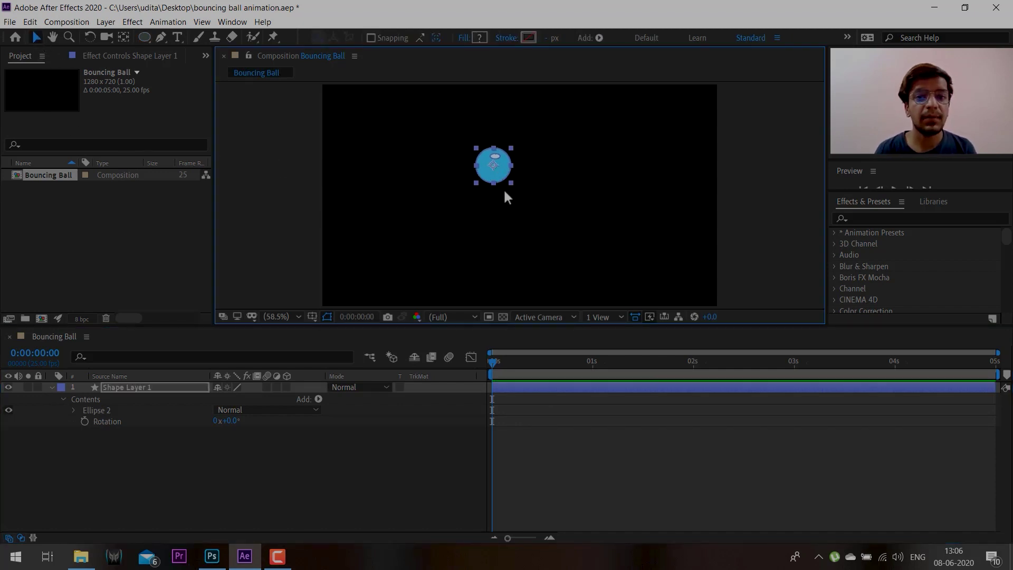
click(123, 37)
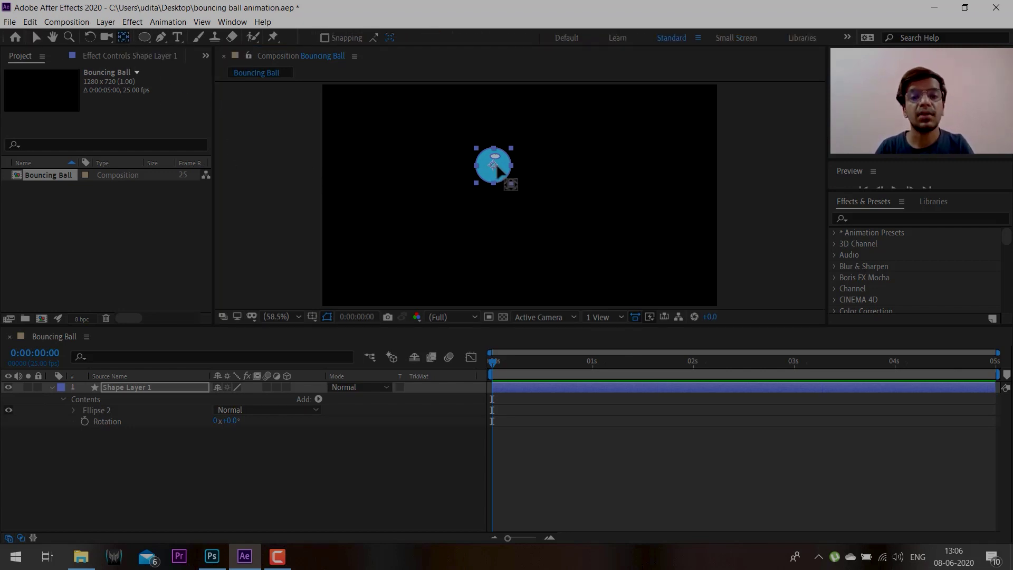
drag(494, 165, 493, 182)
- Unlink the ball layer's scale proportions and stretch it vertically to 230%
click(140, 389)
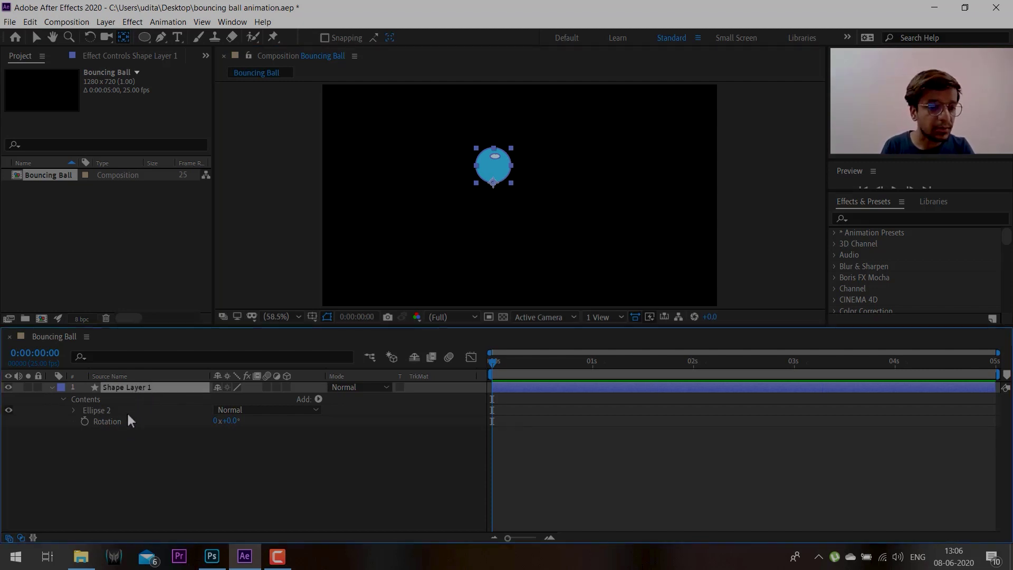
key(s)
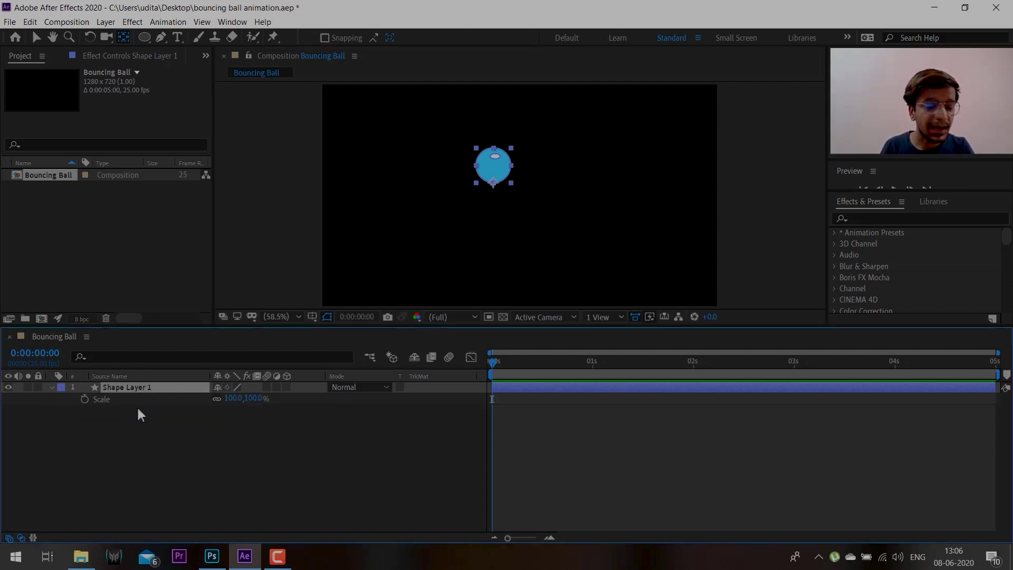
click(217, 399)
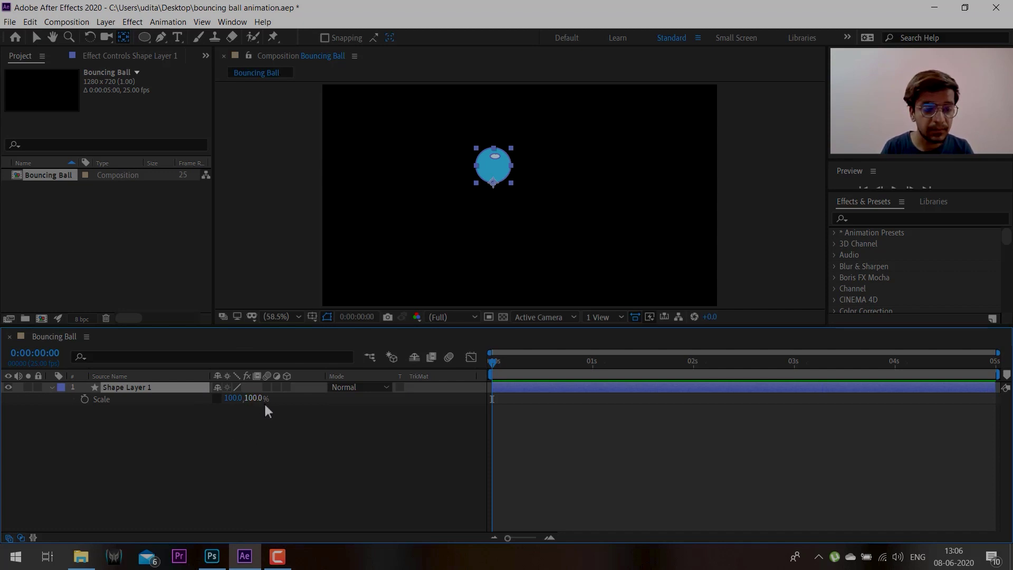
drag(258, 399, 330, 393)
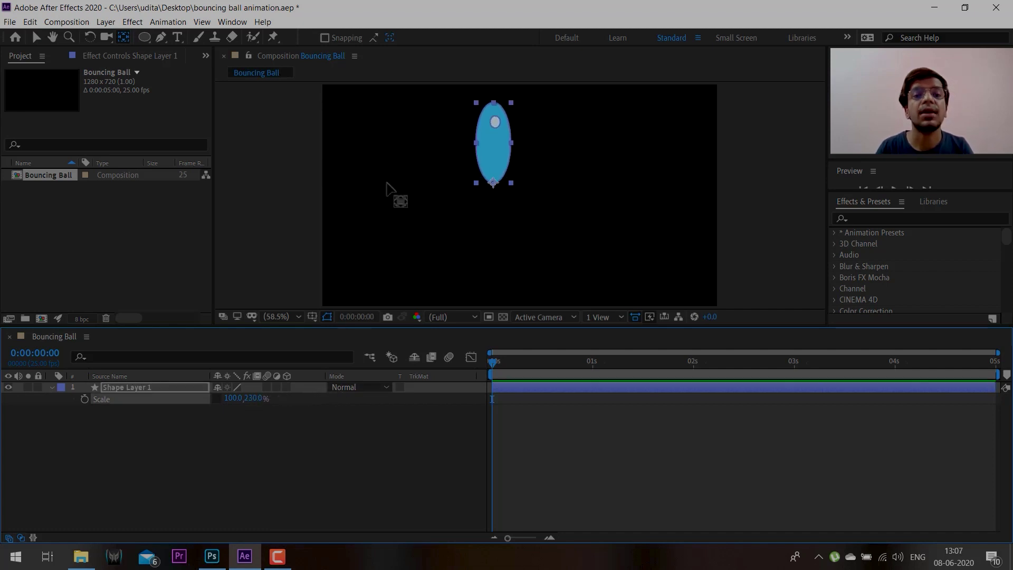
- Try squashing the ball layer vertically to 30%, and undo the scale changes back to a uniform 100%
drag(259, 398, 228, 418)
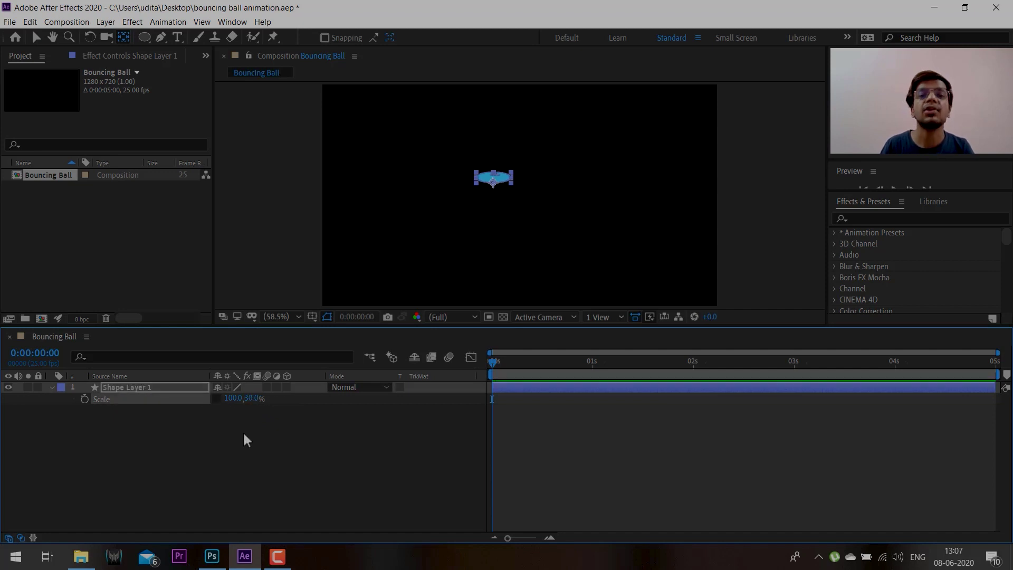
key(ctrl+z)
key(ctrl+z)
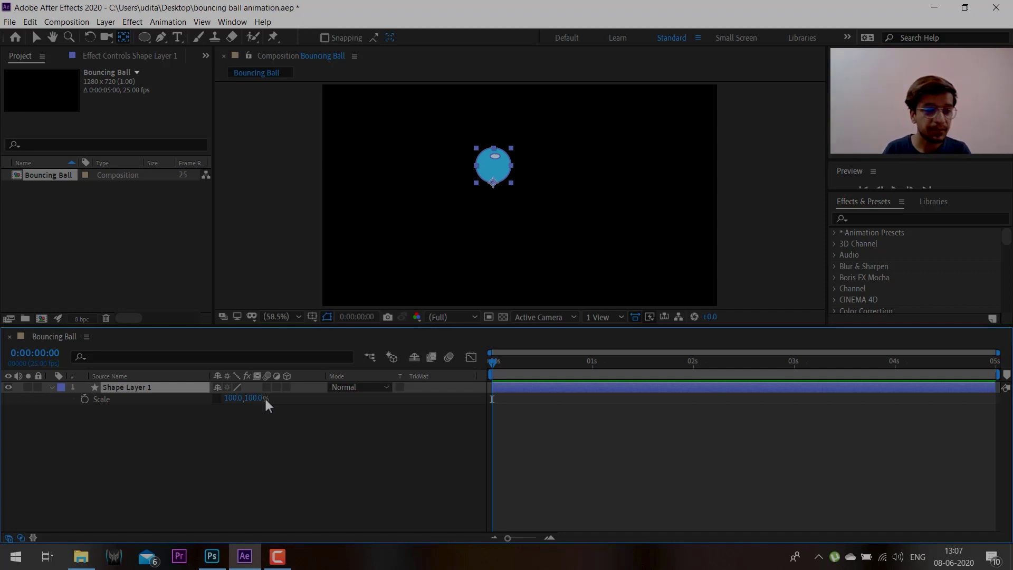
key(s)
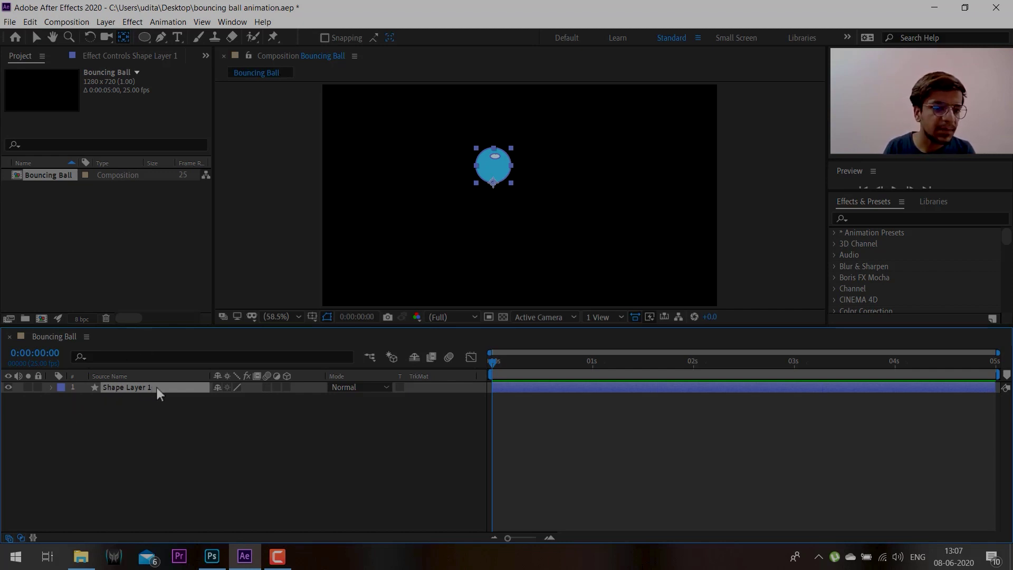
- Rename the ball's shape layer to Ball
key(Return)
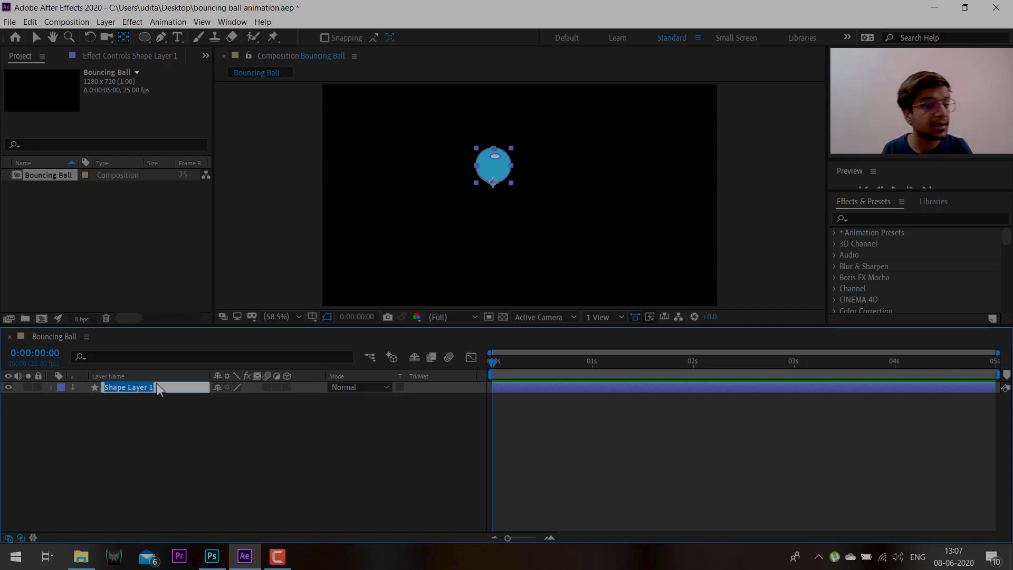
key(Caps_Lock)
text(Ball)
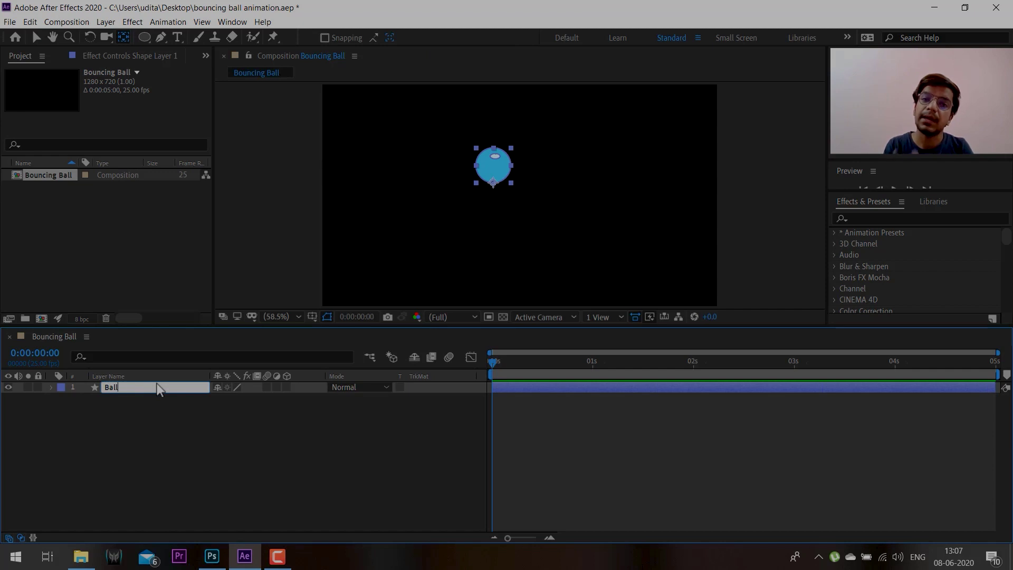
key(Return)
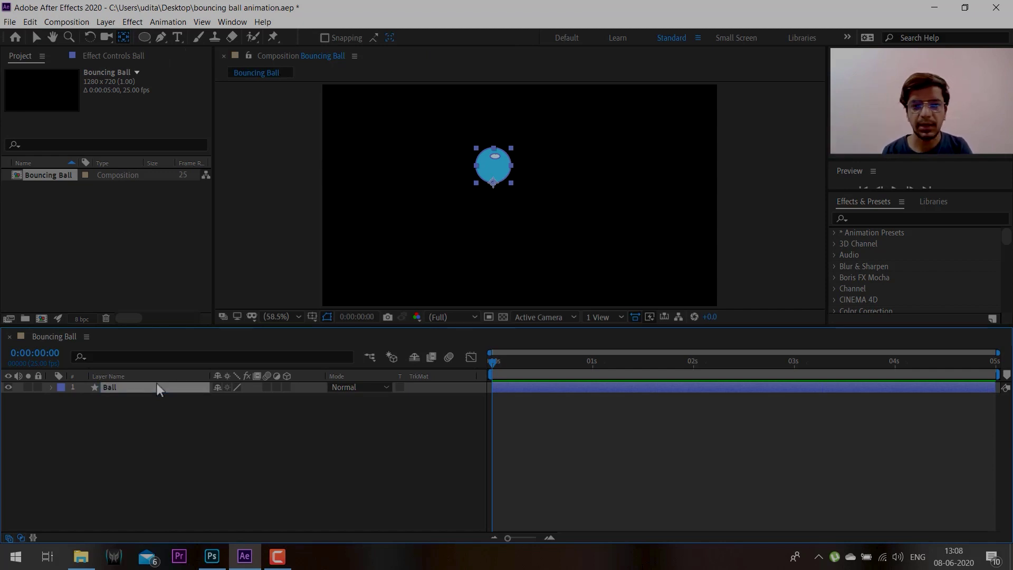
- Move the ball higher with the Selection tool so it sits near the upper edge of the frame
click(173, 411)
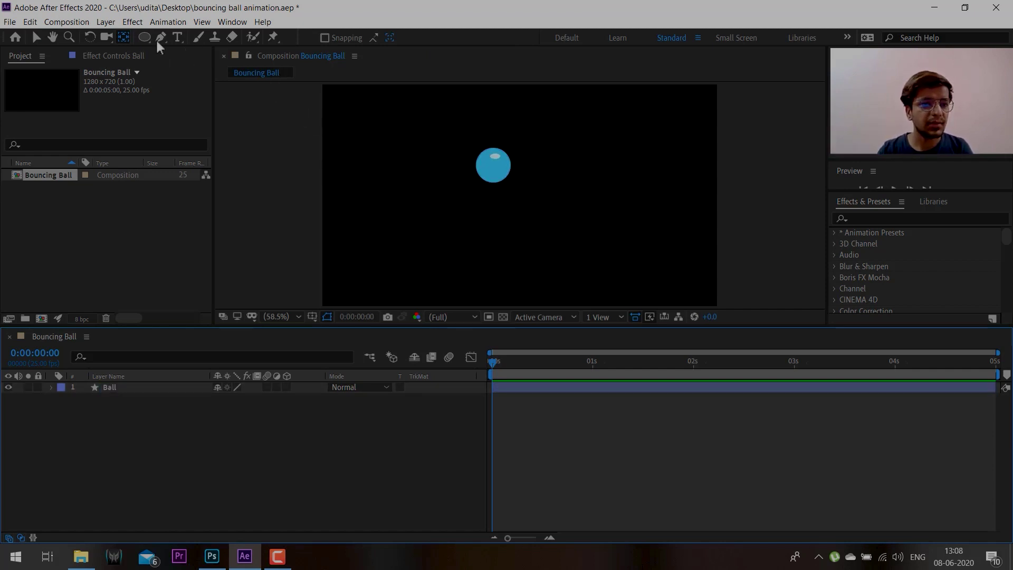
click(37, 38)
drag(501, 166, 505, 130)
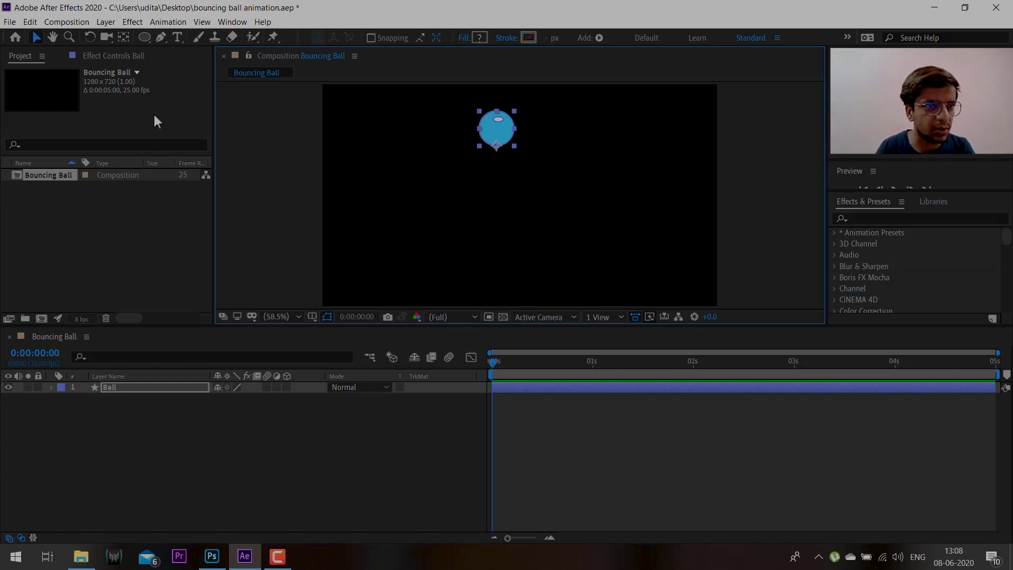
- Draw a full-width ground rectangle along the frame's lower edge on its own shape layer, deleting the one drawn inside the Ball layer
drag(147, 39, 169, 38)
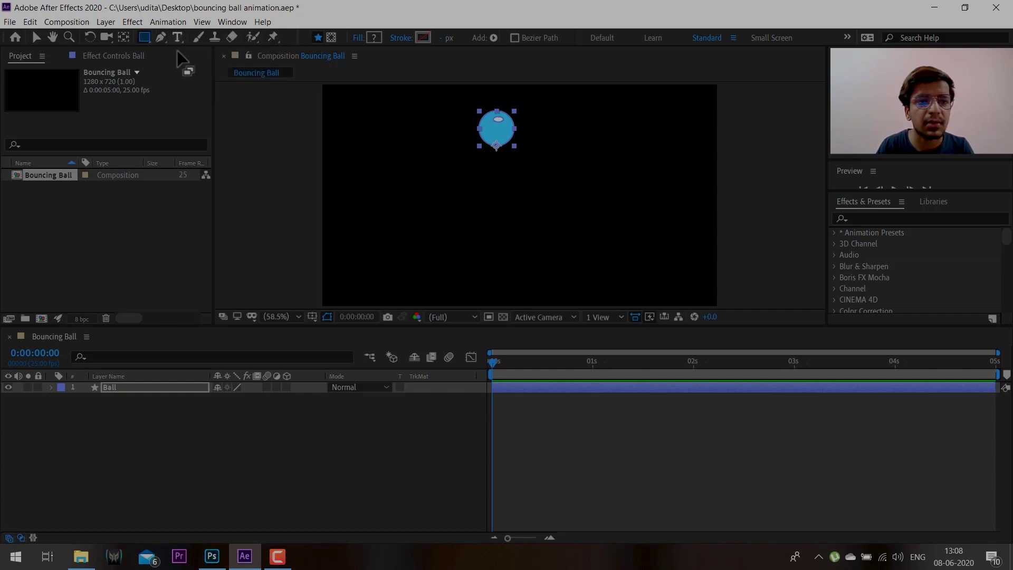
drag(303, 284, 732, 309)
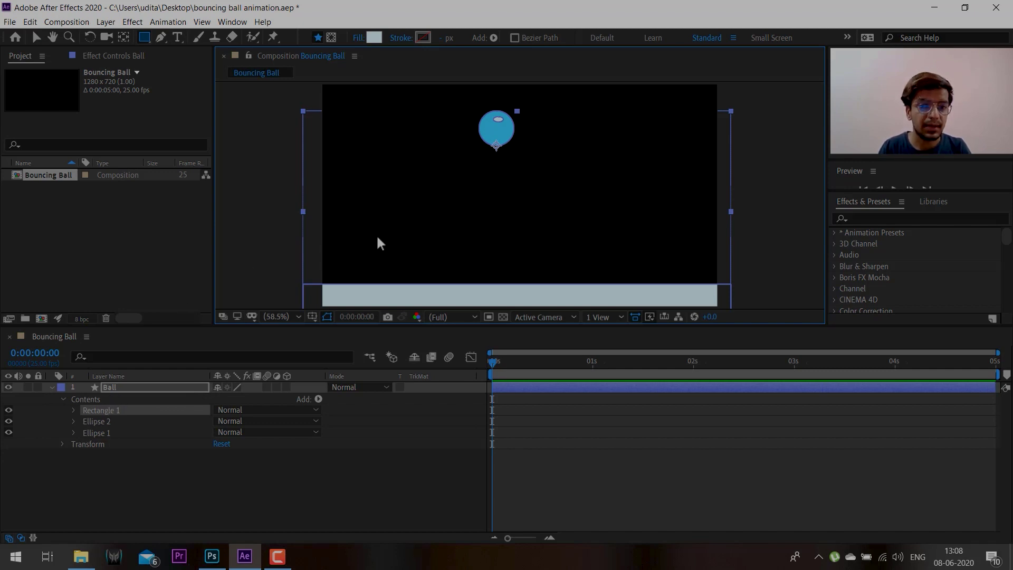
key(Delete)
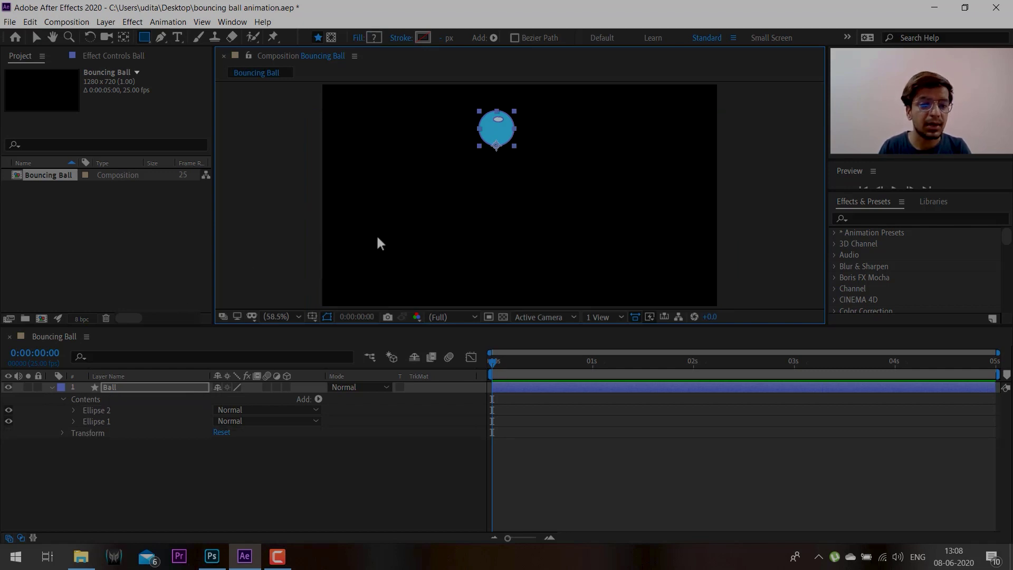
click(122, 465)
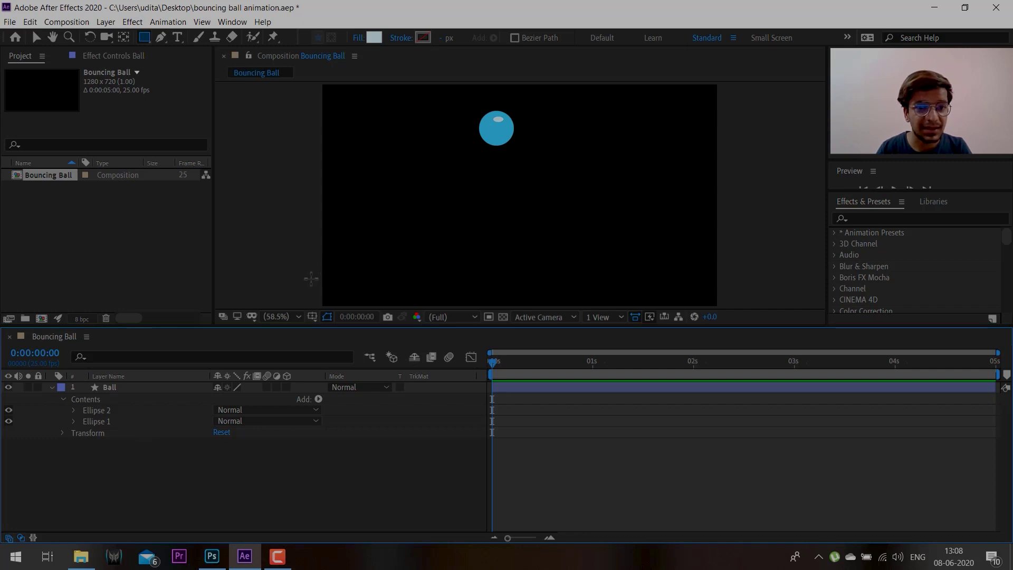
drag(297, 282, 727, 305)
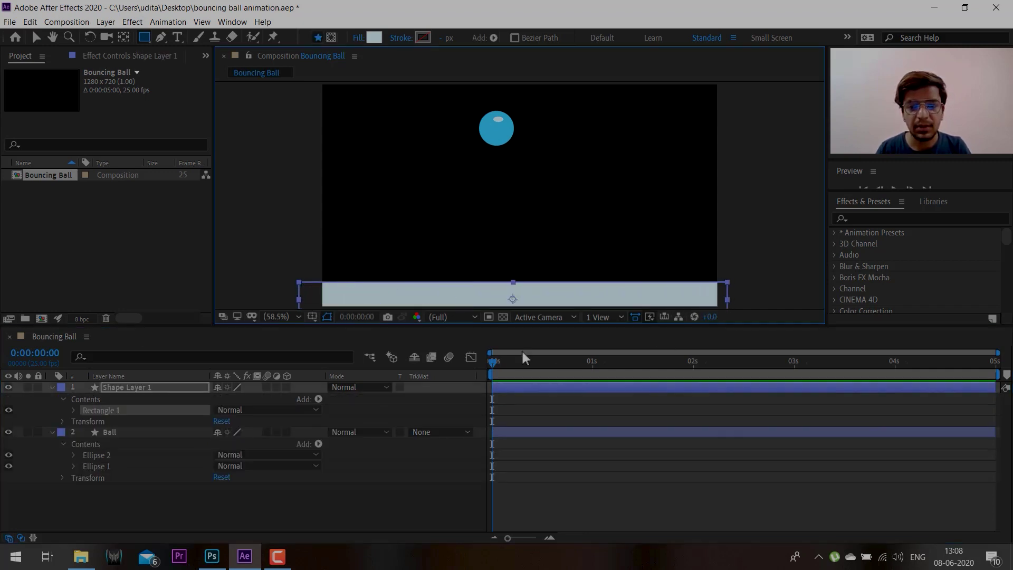
click(521, 398)
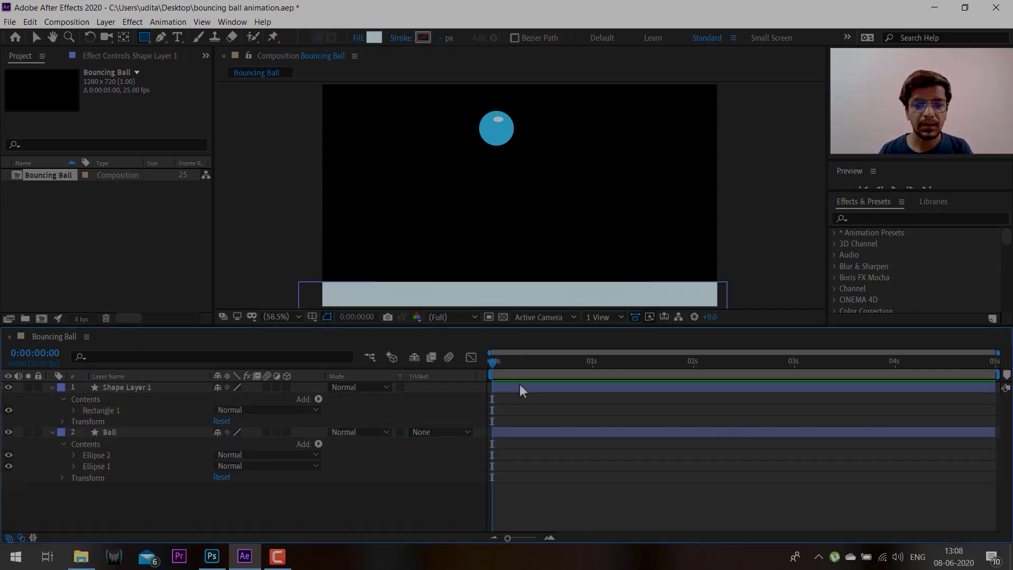
- Change the ground rectangle's fill to dark indigo, hex 200170
click(516, 386)
click(374, 37)
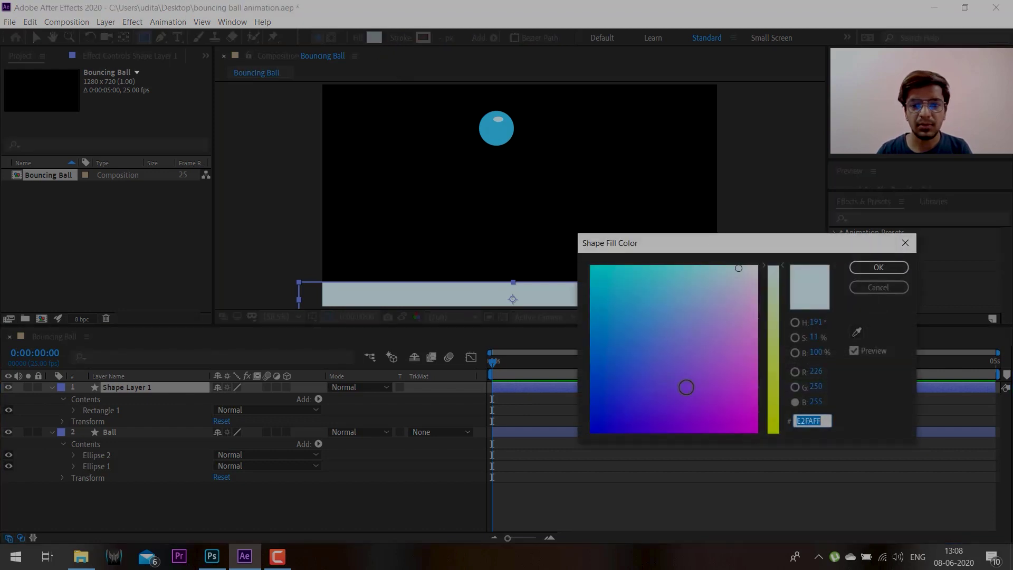
click(654, 413)
click(628, 428)
click(776, 359)
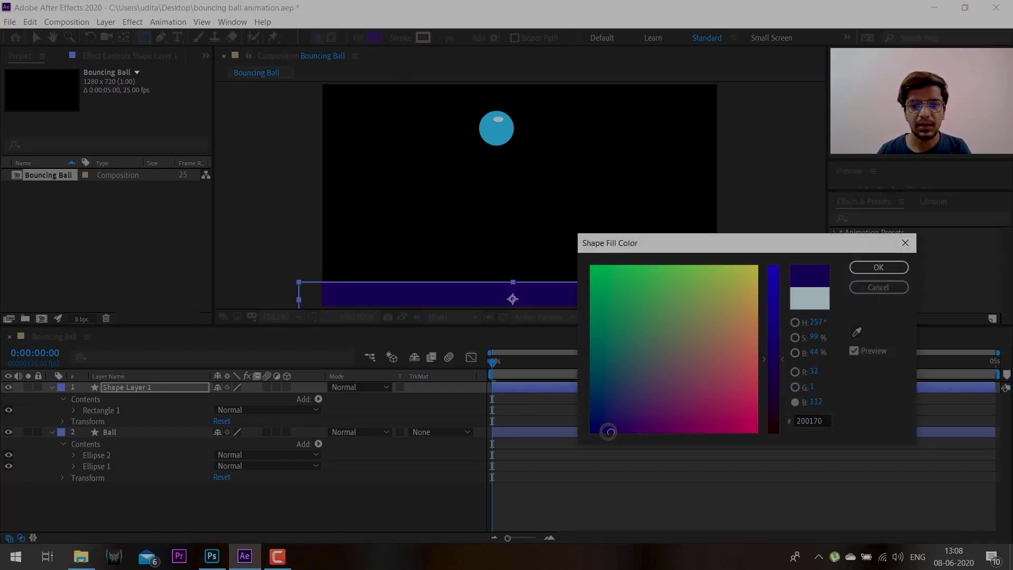
click(854, 268)
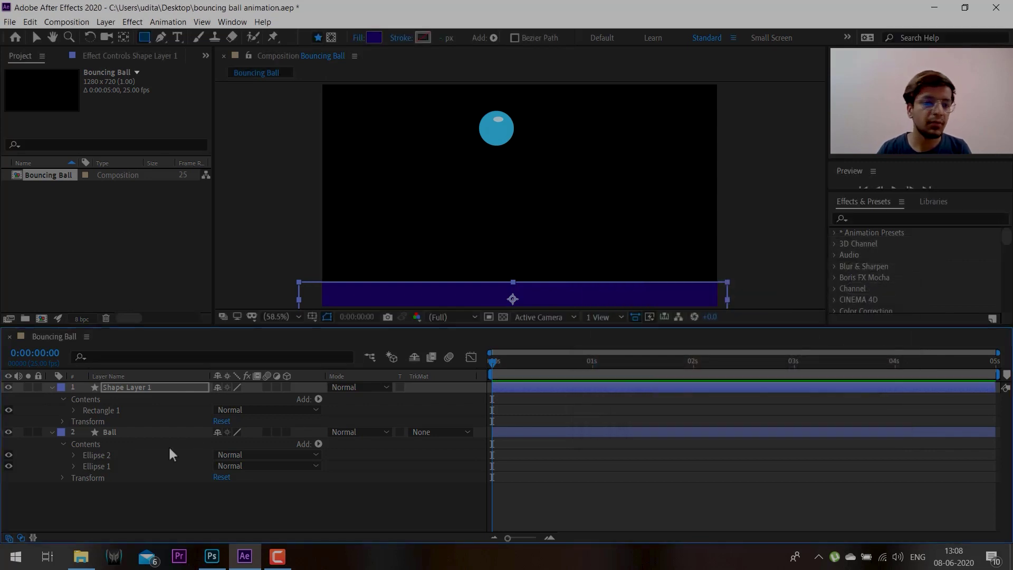
- Rename the rectangle's shape layer to Ground
click(125, 519)
click(144, 388)
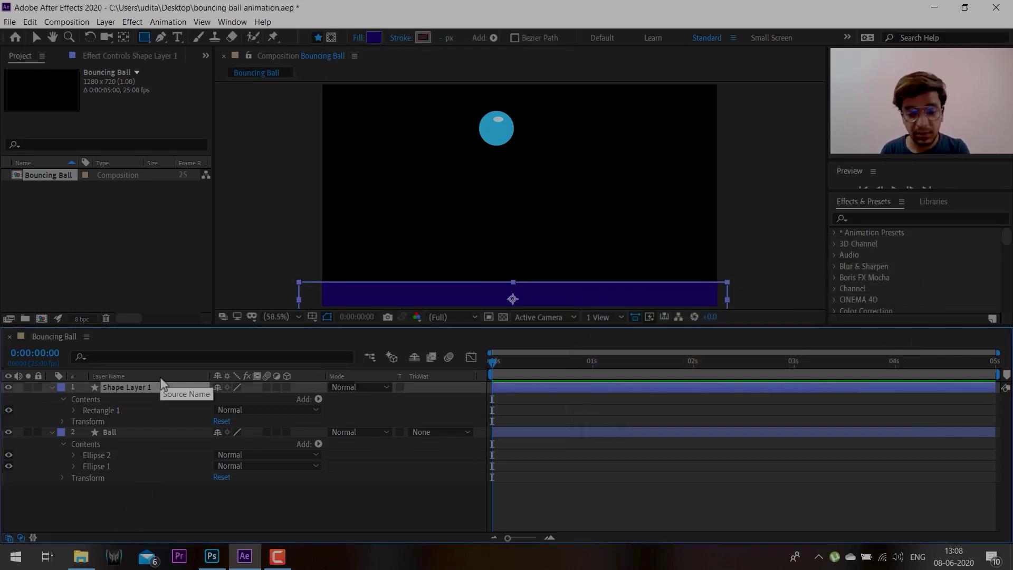
key(Return)
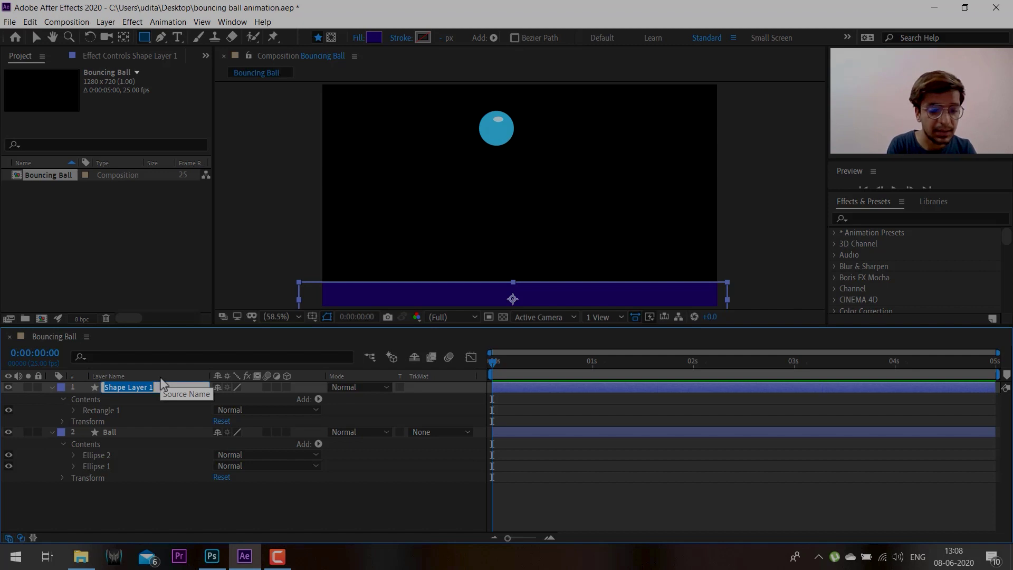
text(Ground)
key(Return)
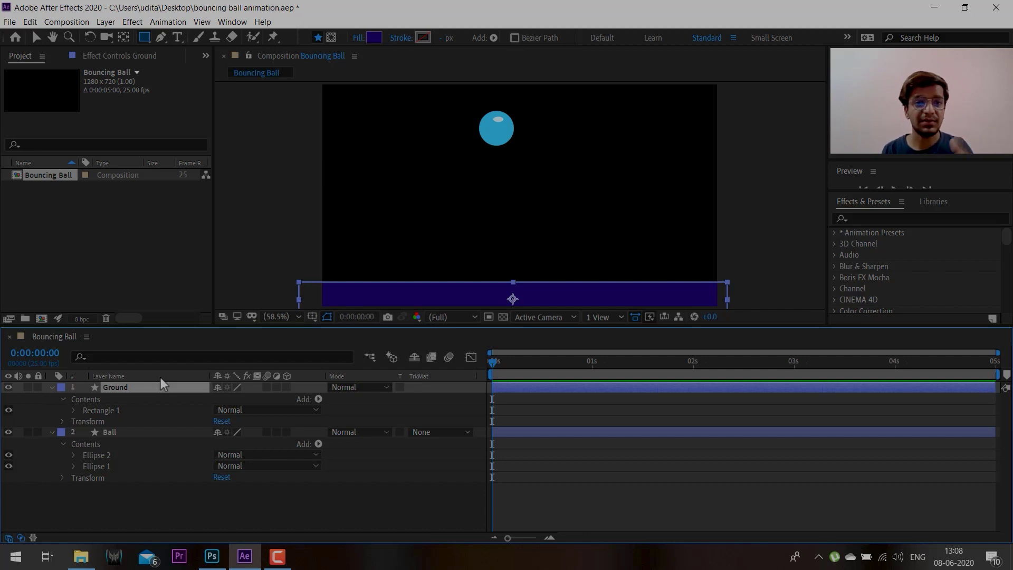
- Collapse the expanded properties of both the Ground and Ball layers
key(ctrl+a)
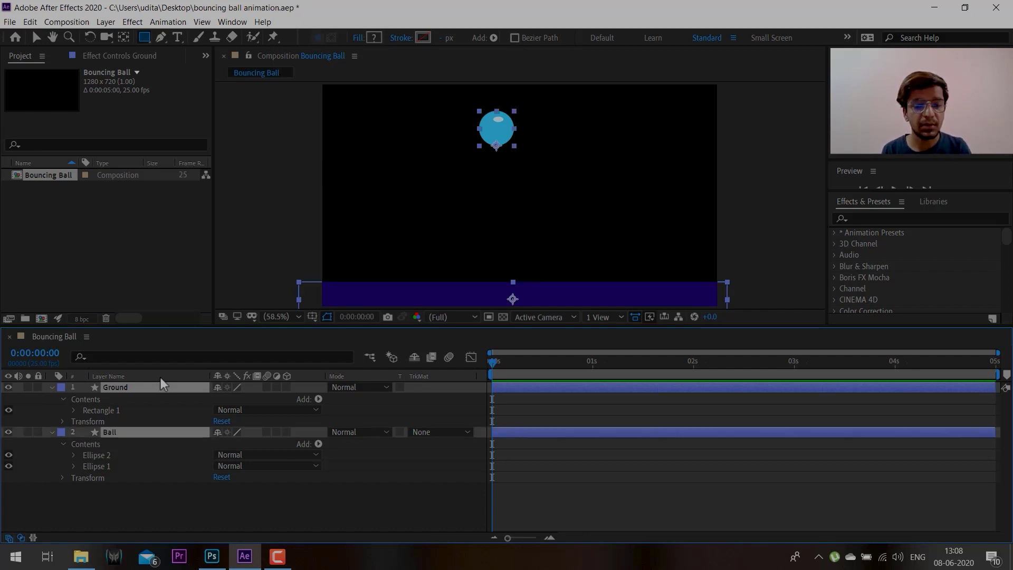
key(u)
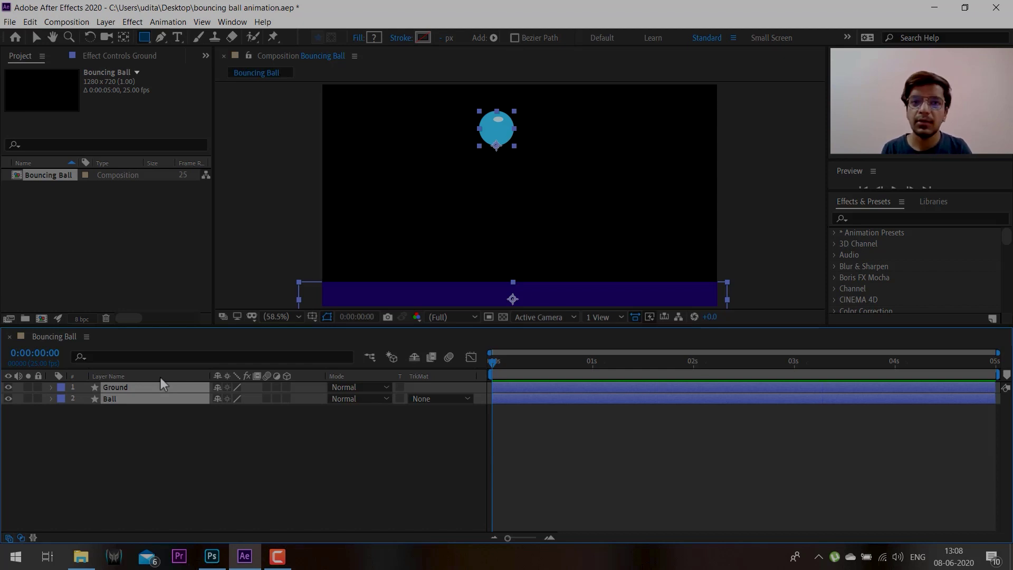
click(146, 439)
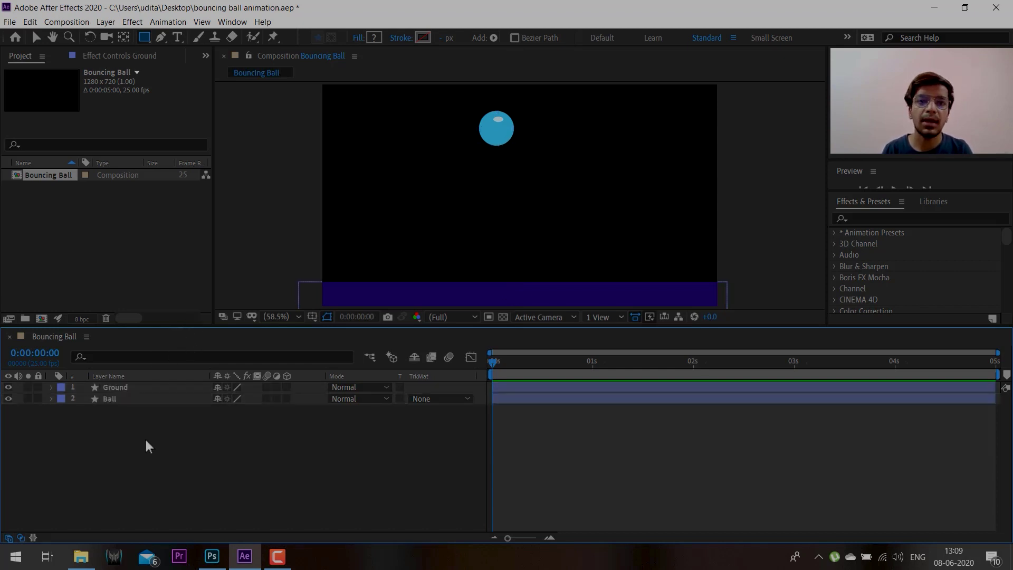
- Place the Ground layer beneath the Ball layer in the layer stack and lock it
click(131, 386)
drag(126, 387, 118, 441)
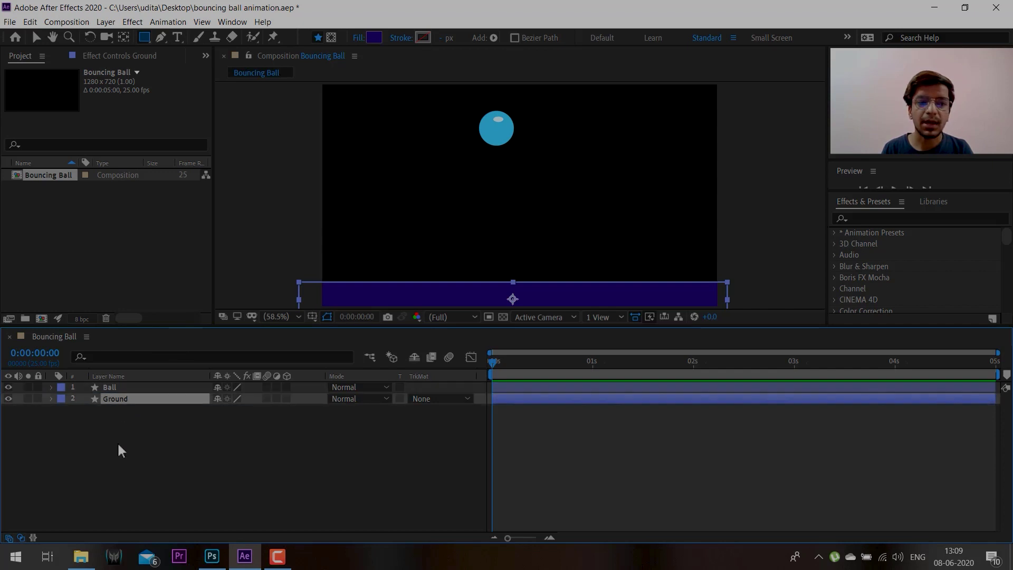
click(38, 398)
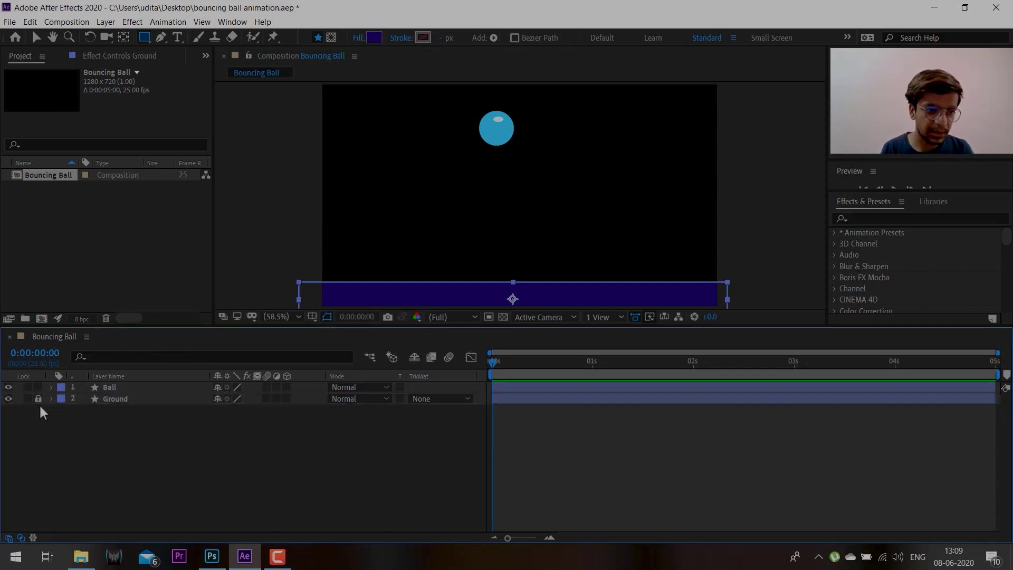
- Shift the ball slightly to the right in the composition, to a position of about 588, 198
click(128, 389)
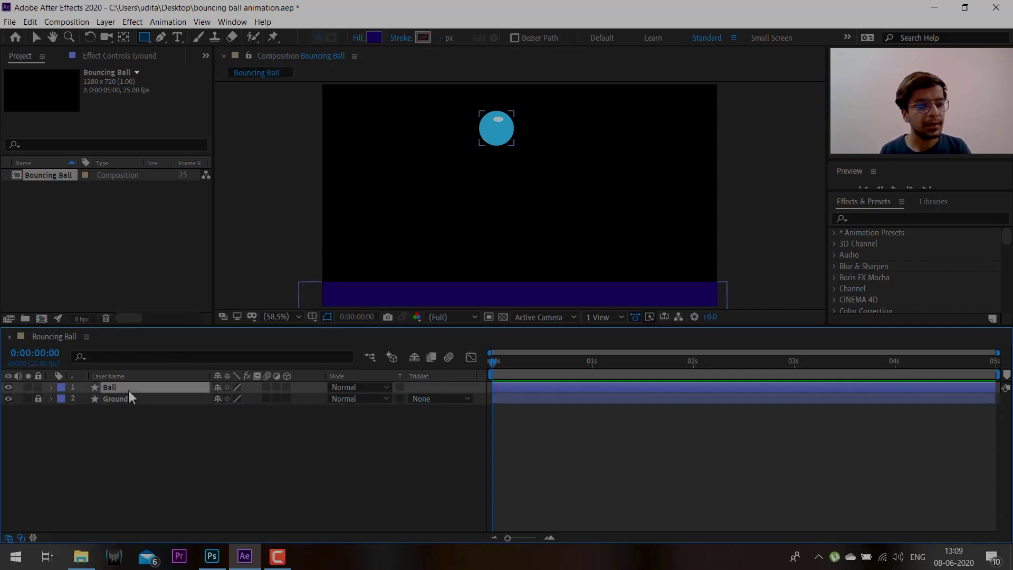
click(37, 38)
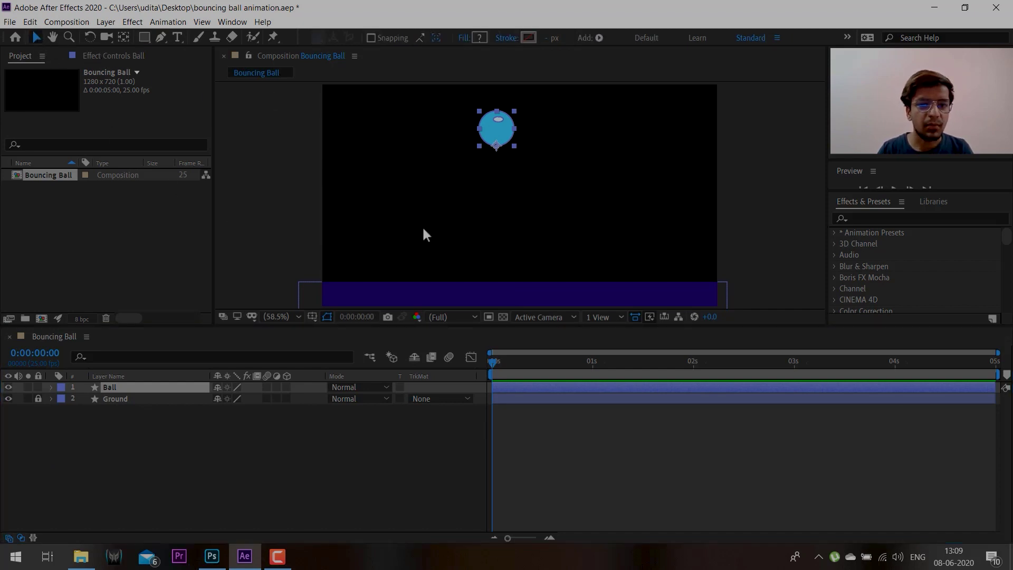
mouse_move(501, 133)
mouse_down()
mouse_move(519, 133)
mouse_move(510, 132)
mouse_up()
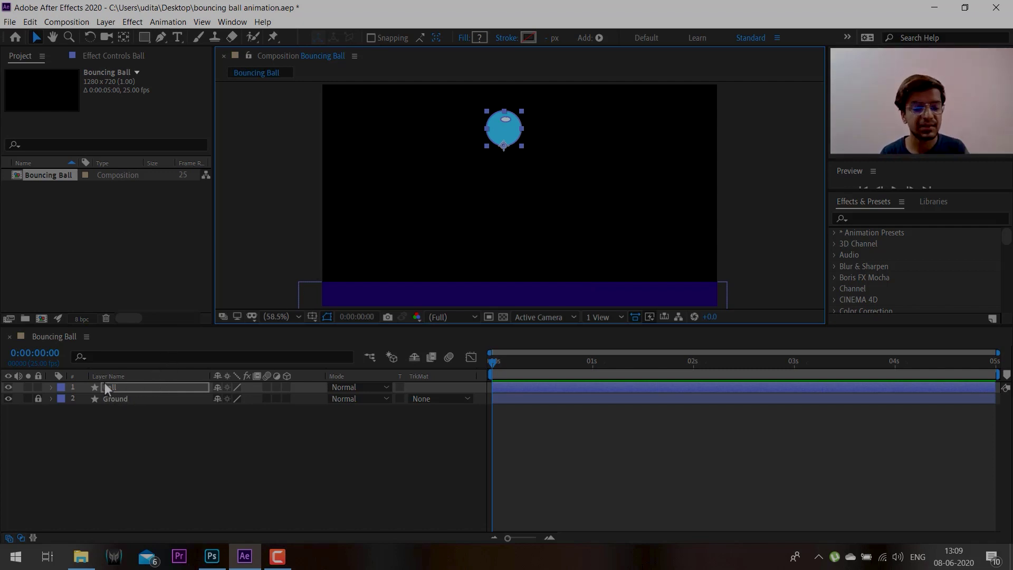
- Reveal the Ball layer's Position property and separate it into X and Y dimensions
click(125, 388)
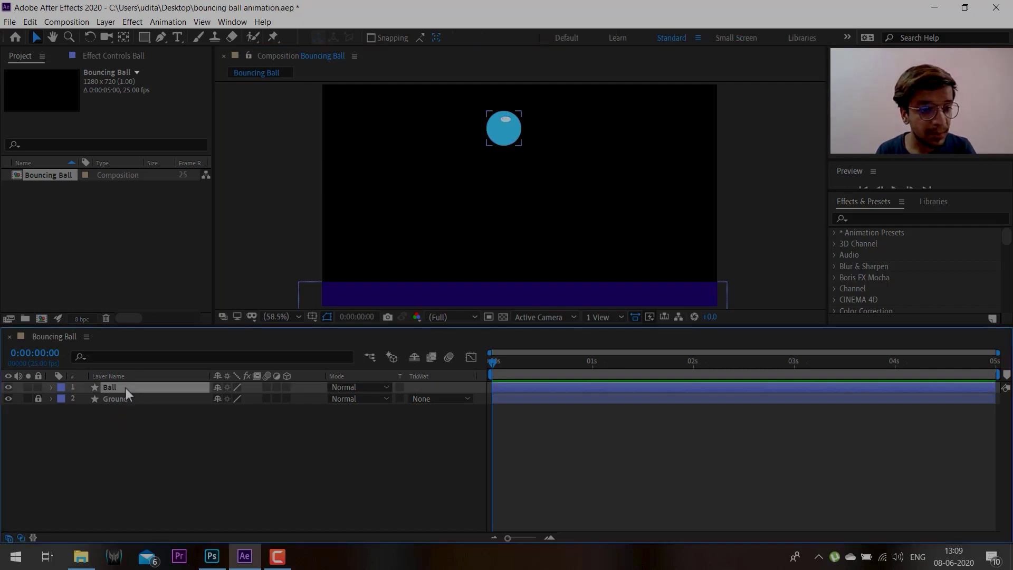
key(p)
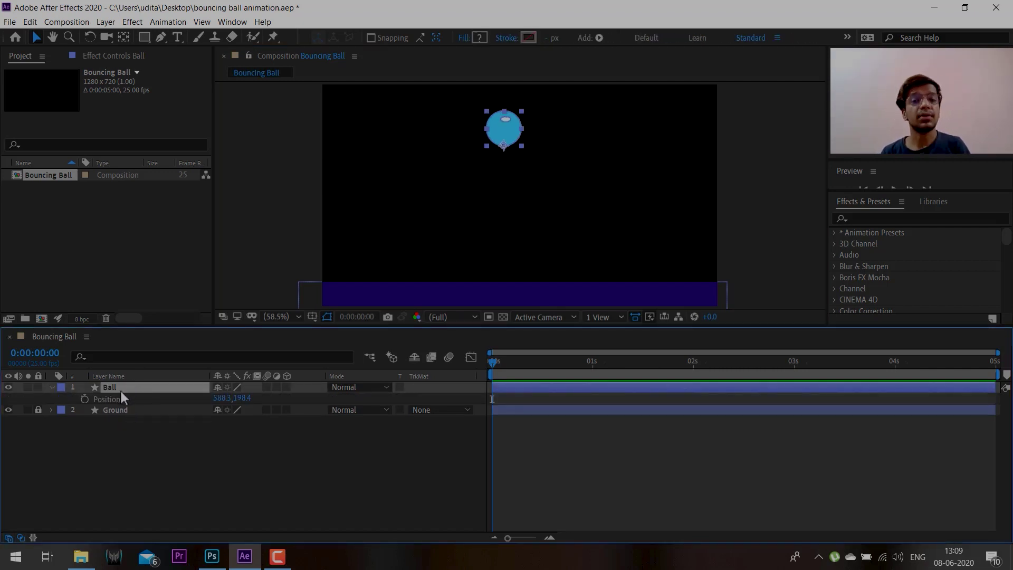
click(112, 403)
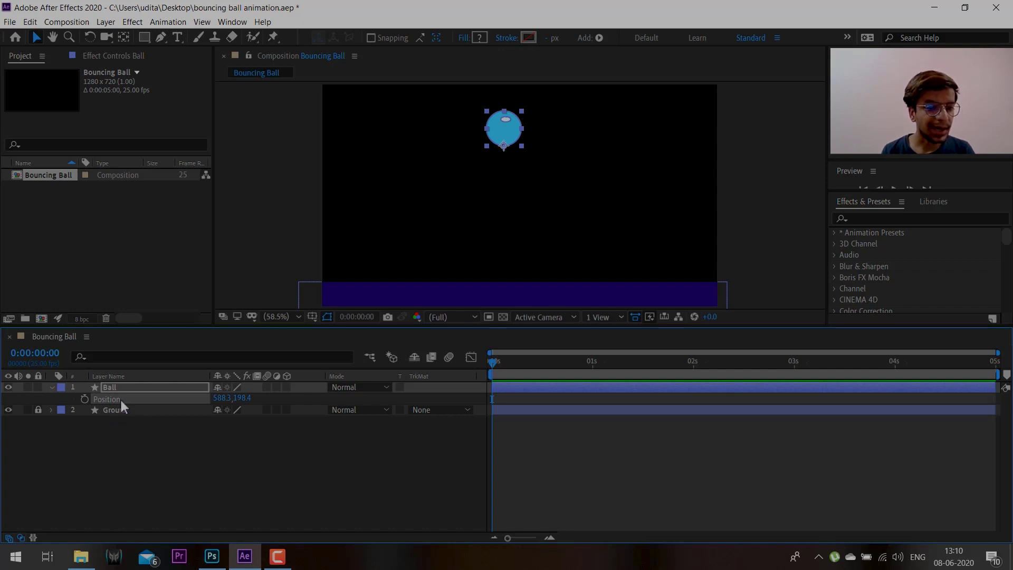
right_click(119, 398)
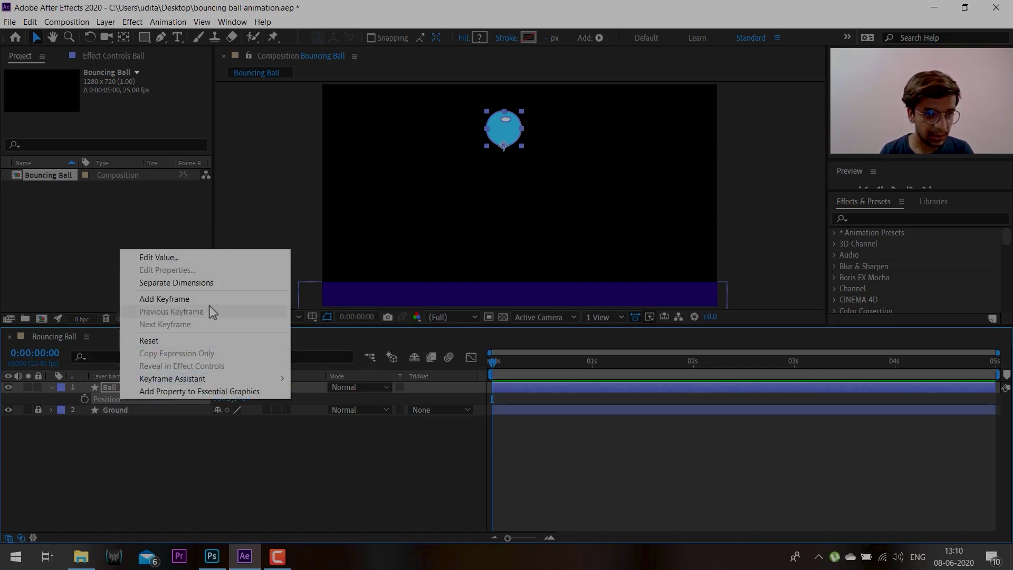
click(217, 285)
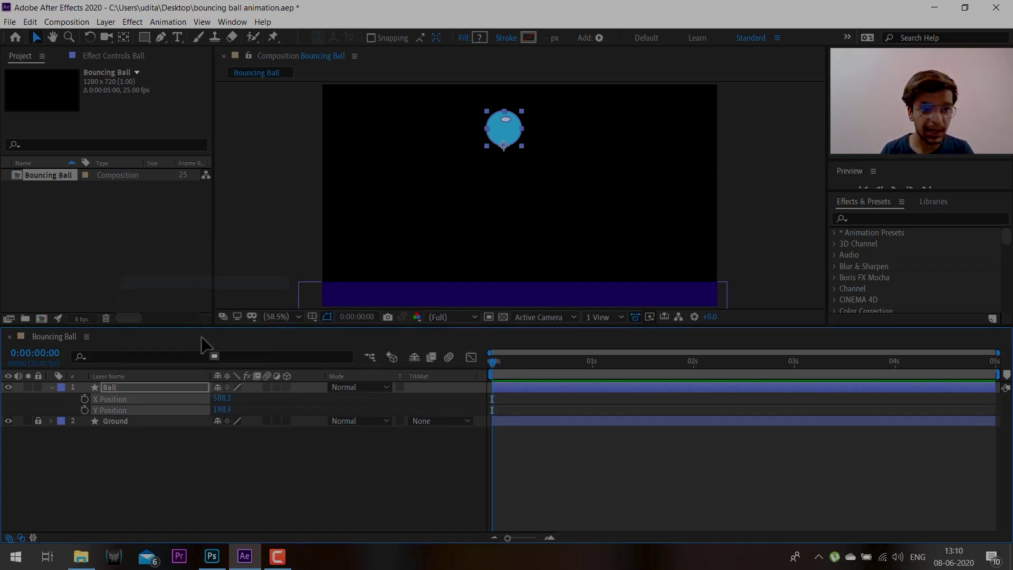
- Enable keyframing for the Ball layer's Y Position at the first frame
click(163, 483)
click(141, 406)
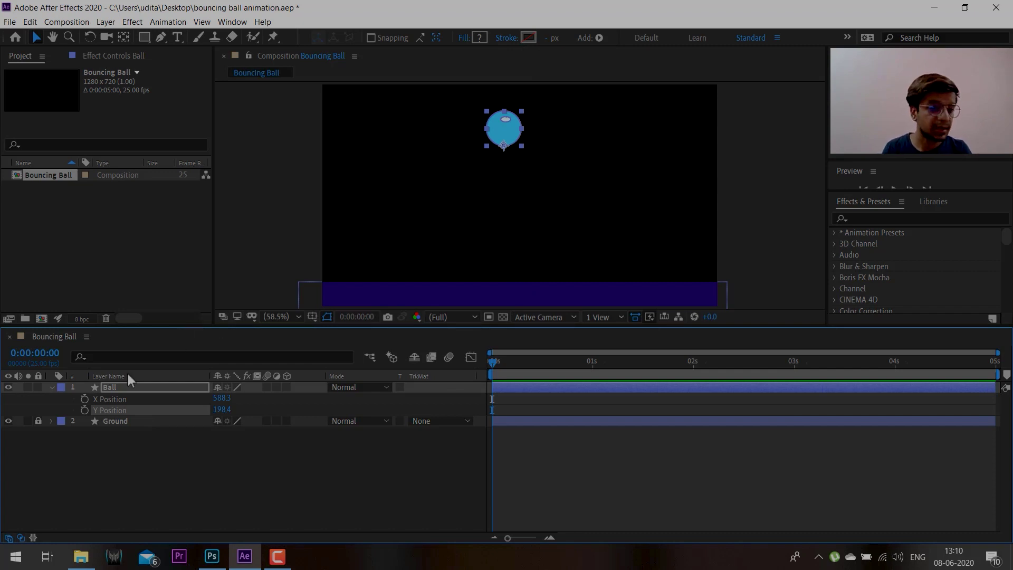
click(84, 410)
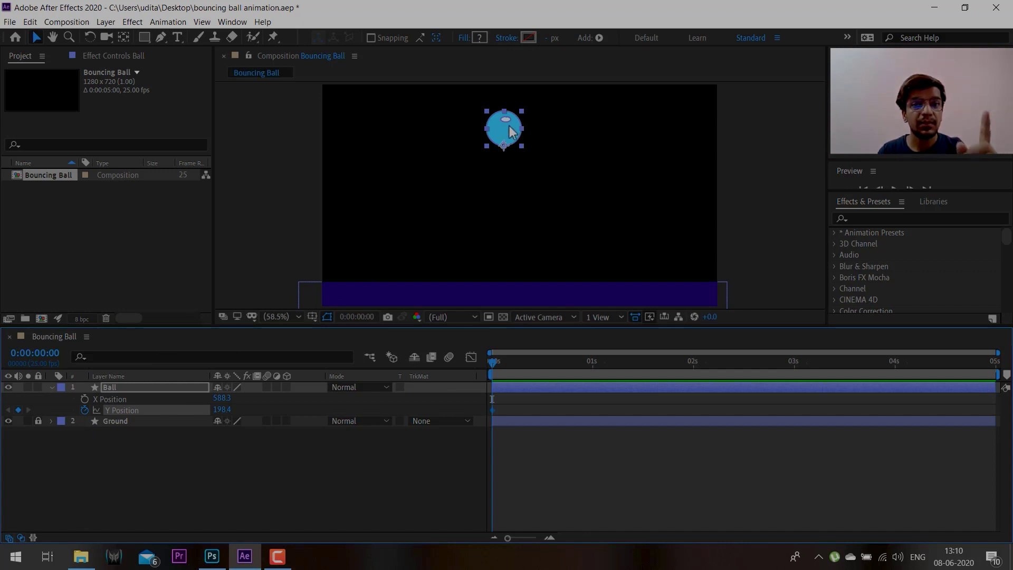
- Lower the ball until it rests on the ground, at a Y Position of about 639.6, and duplicate that keyframe at one second
drag(506, 143, 504, 271)
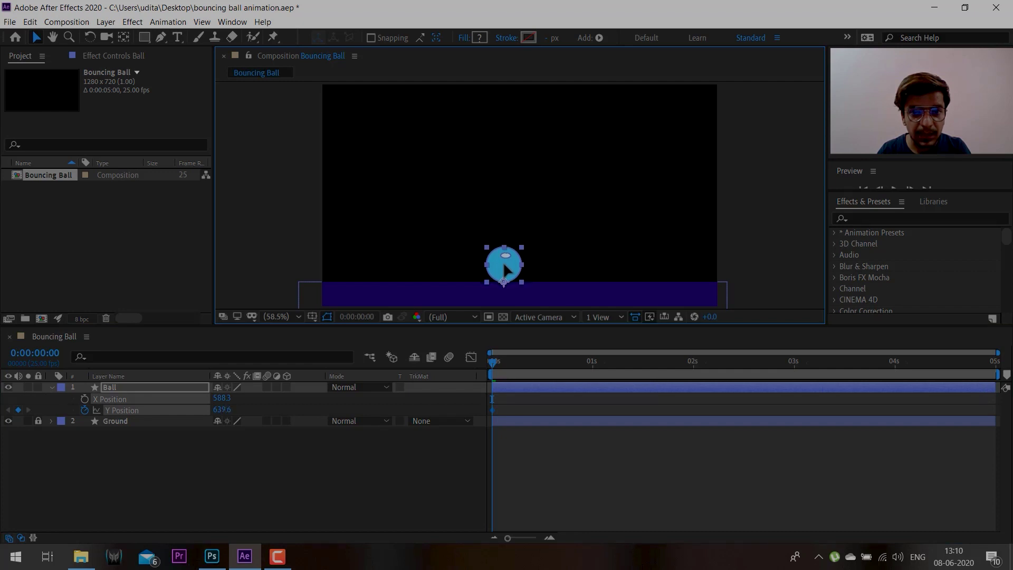
click(508, 454)
key(z)
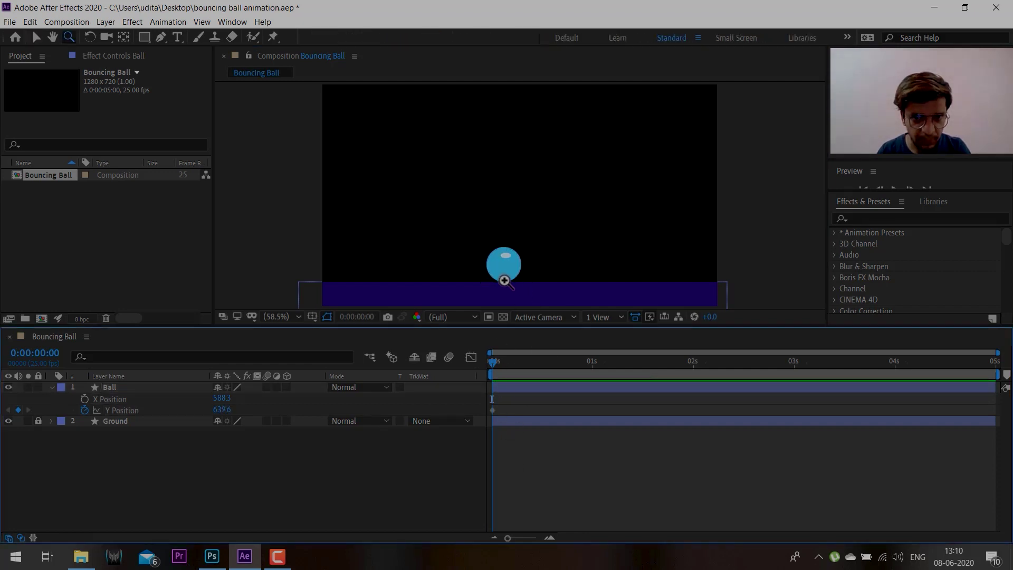
click(514, 278)
click(535, 185)
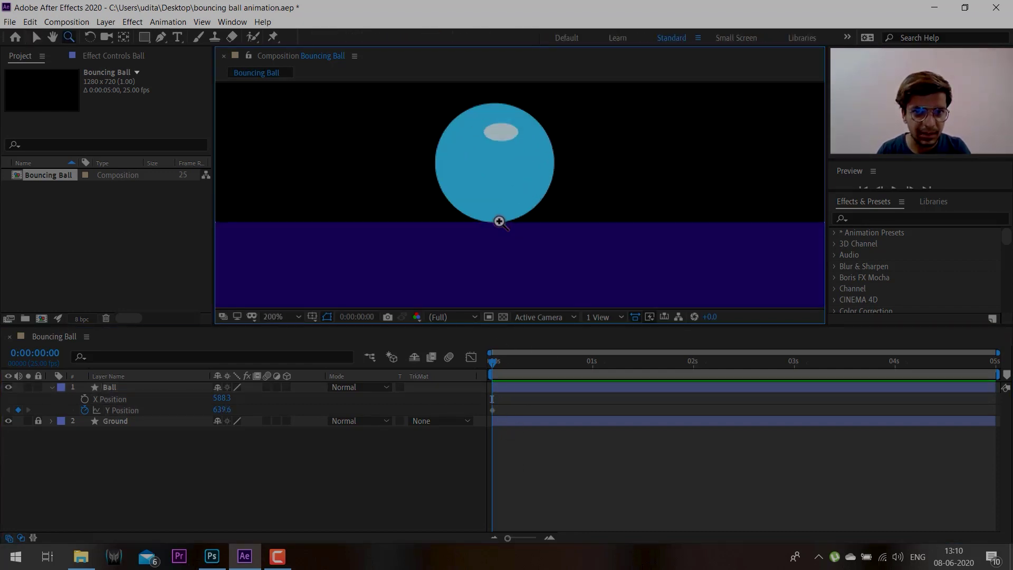
click(290, 315)
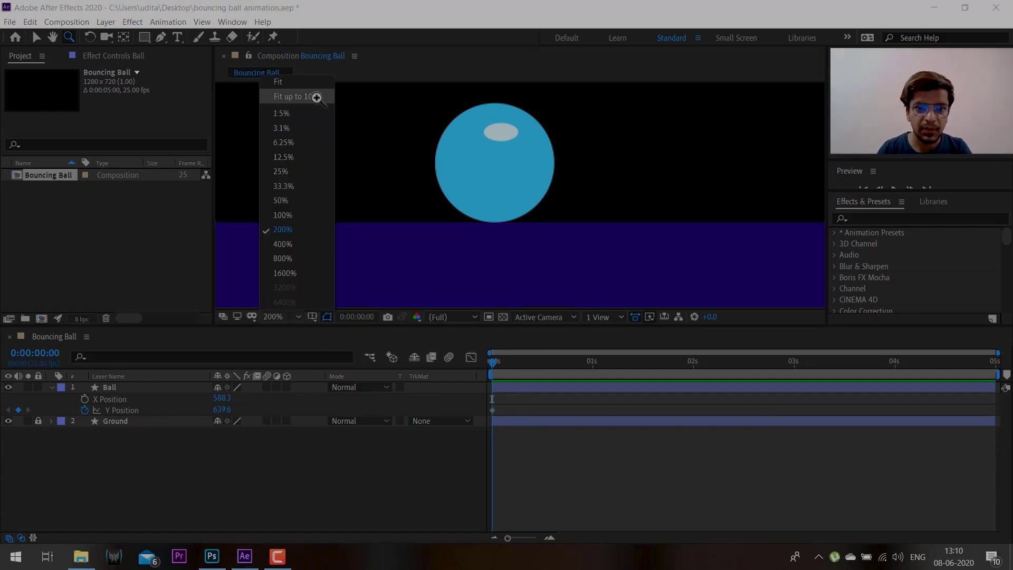
click(298, 96)
key(v)
drag(509, 398, 485, 411)
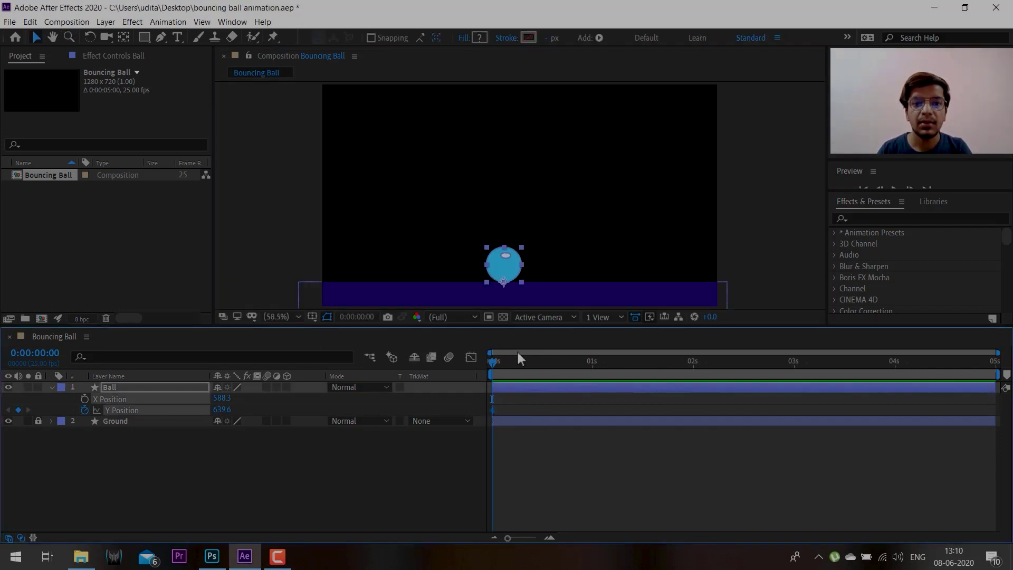
drag(505, 359, 593, 362)
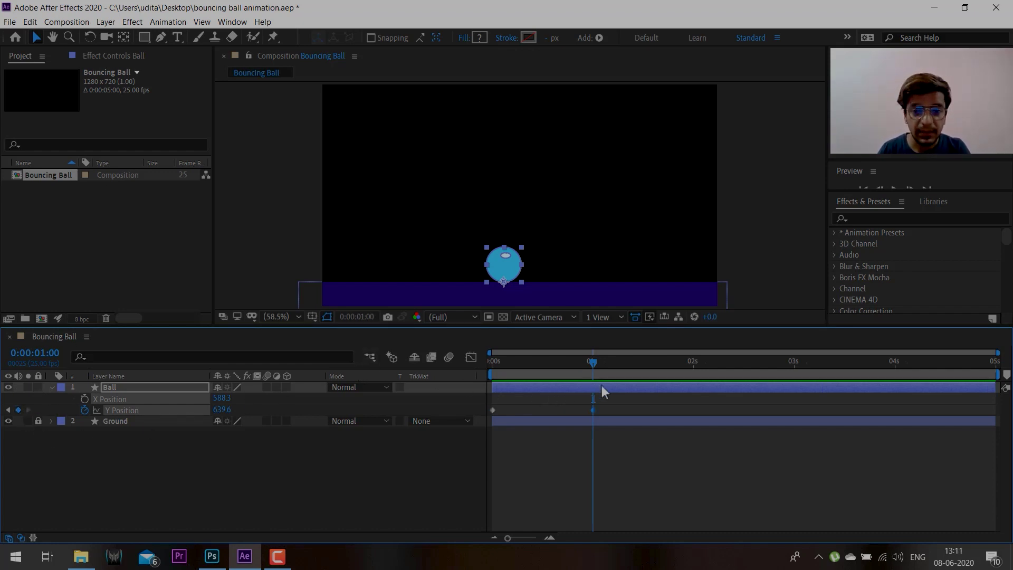
- Display the timeline in frames and add a Y Position keyframe at frame 12 that raises the ball to about 220.6
drag(583, 364, 540, 363)
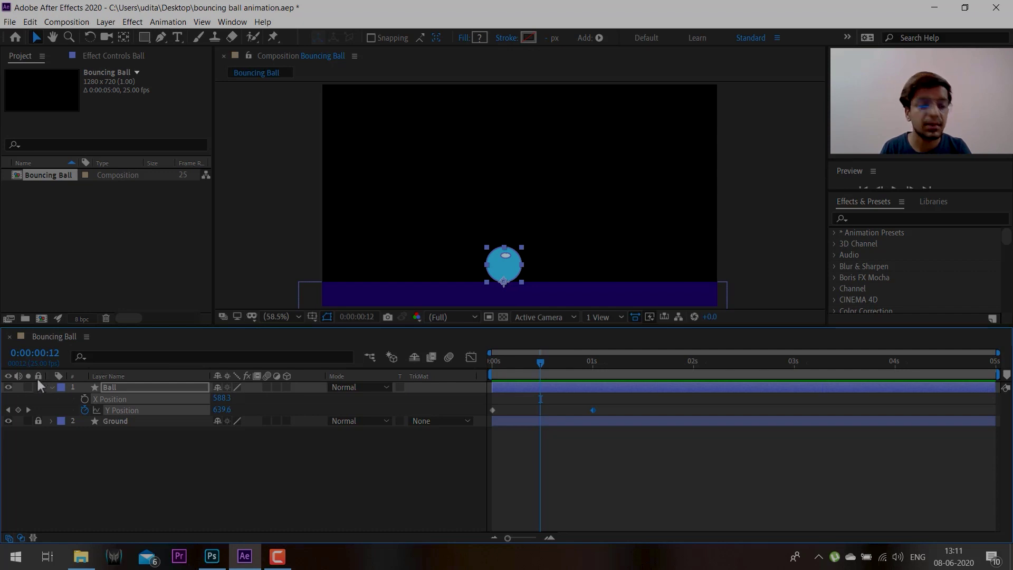
ctrl+click(42, 358)
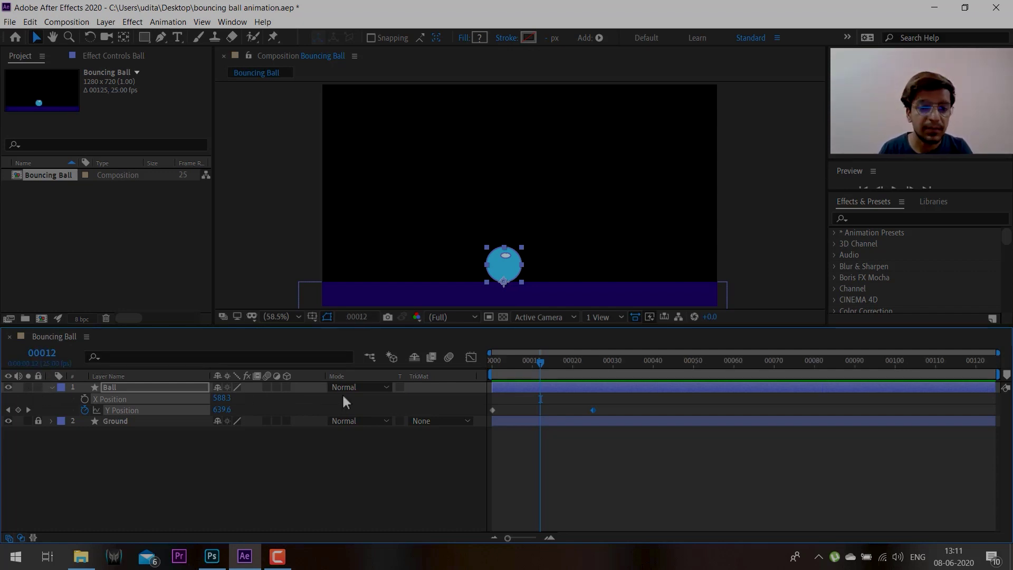
click(18, 409)
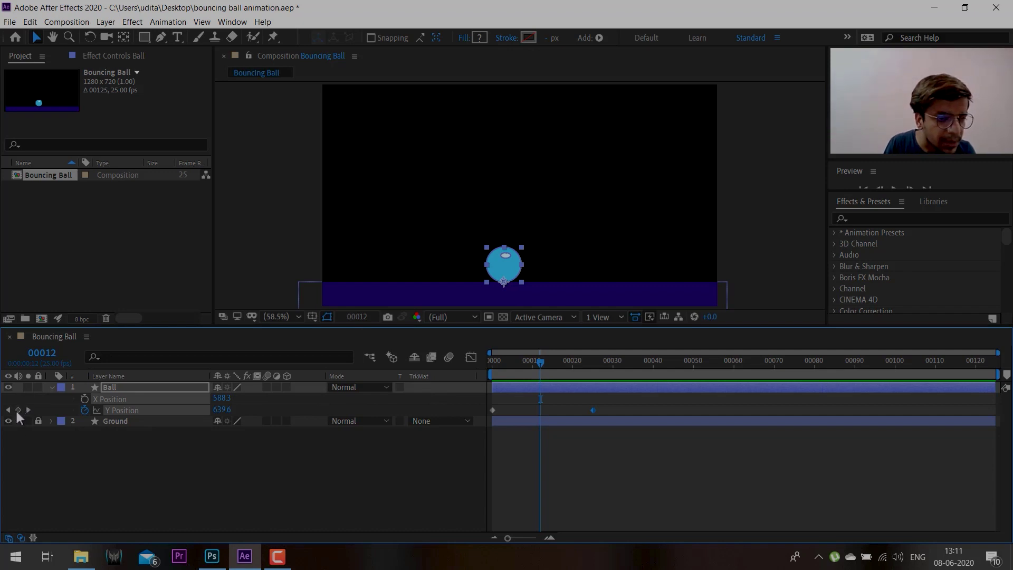
drag(226, 416, 206, 413)
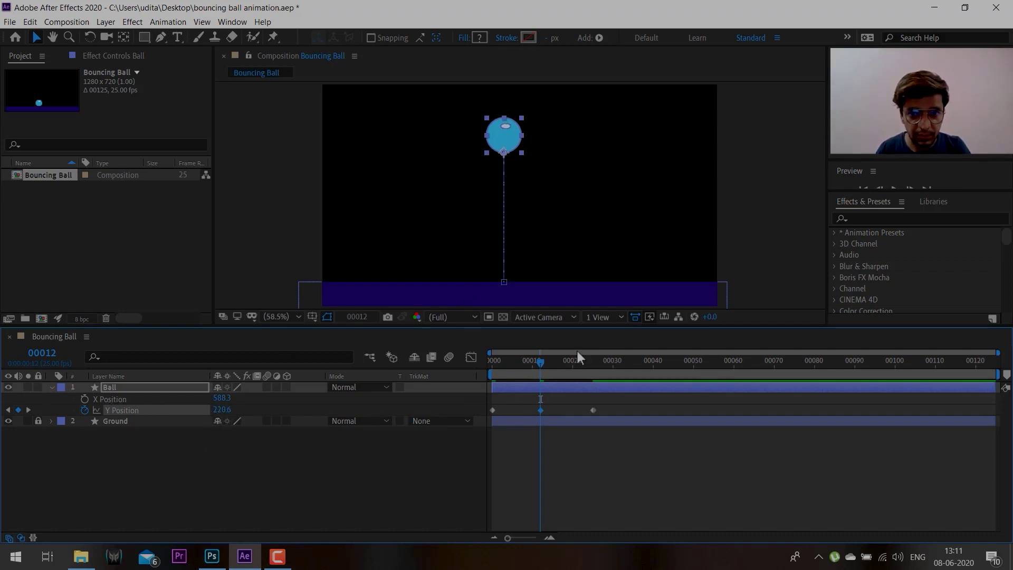
- Shorten the work area to end at about frame 27, just after the last keyframe, and preview the bounce
drag(538, 366, 593, 366)
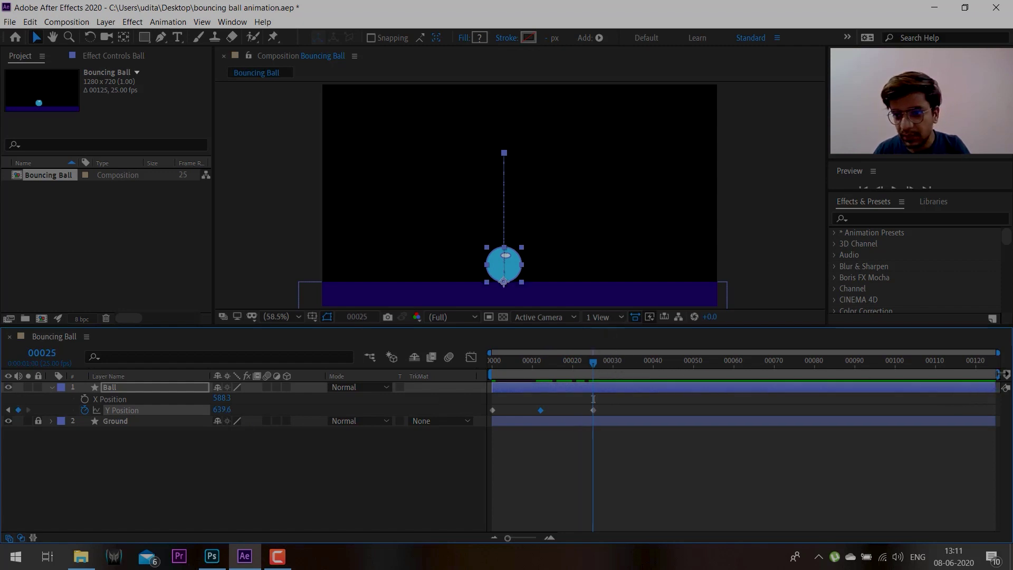
drag(997, 374, 609, 368)
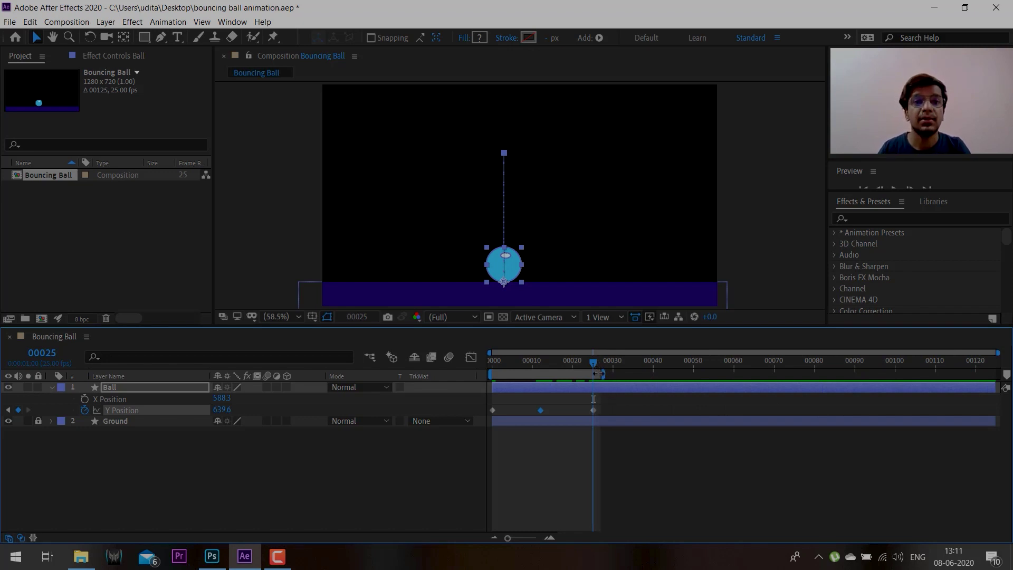
key(space)
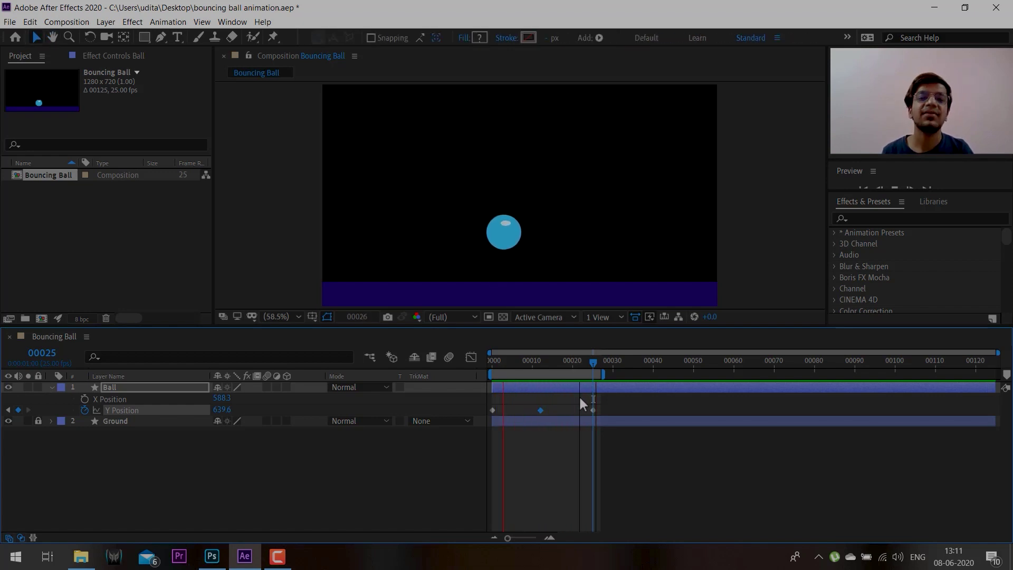
key(space)
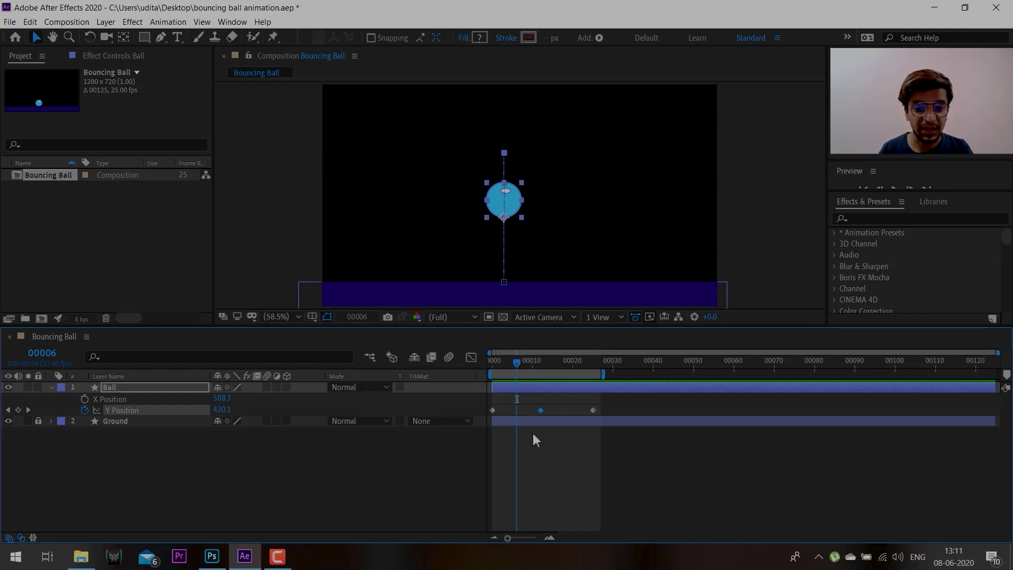
- Apply Easy Ease to the ball's Y Position keyframe at frame 12 and preview the eased bounce
click(562, 400)
drag(540, 412, 540, 412)
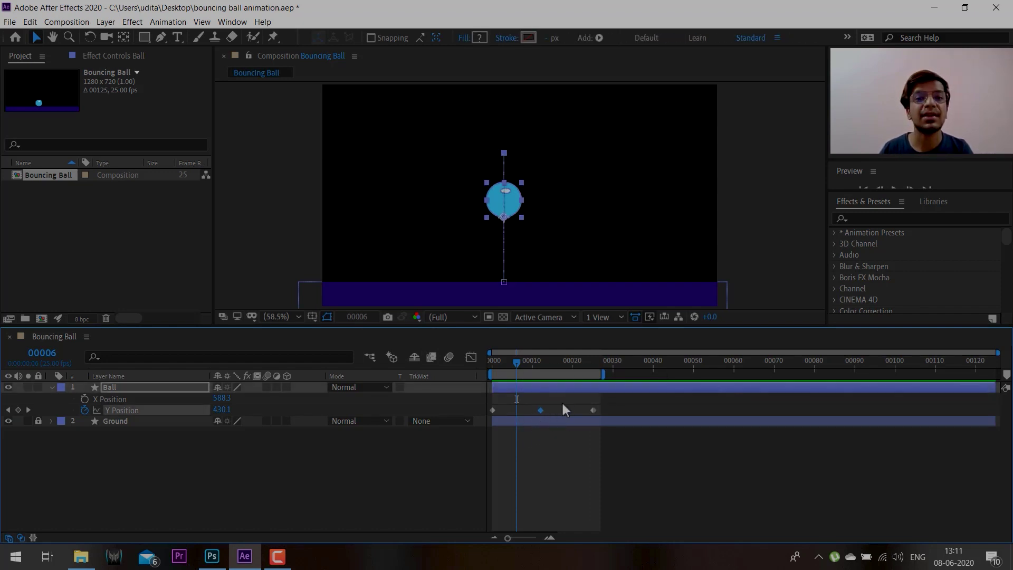
right_click(541, 411)
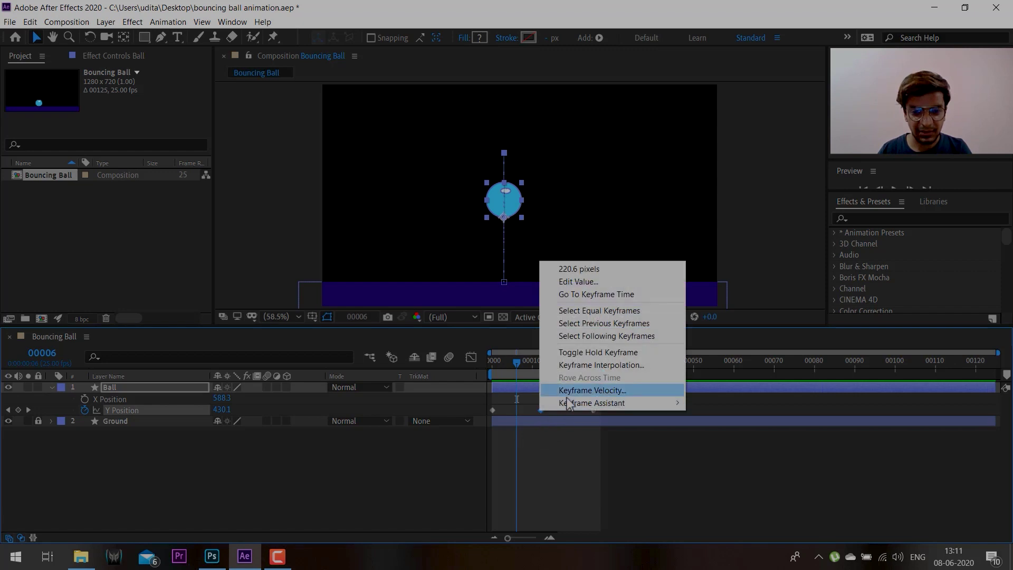
mouse_move(622, 403)
click(748, 440)
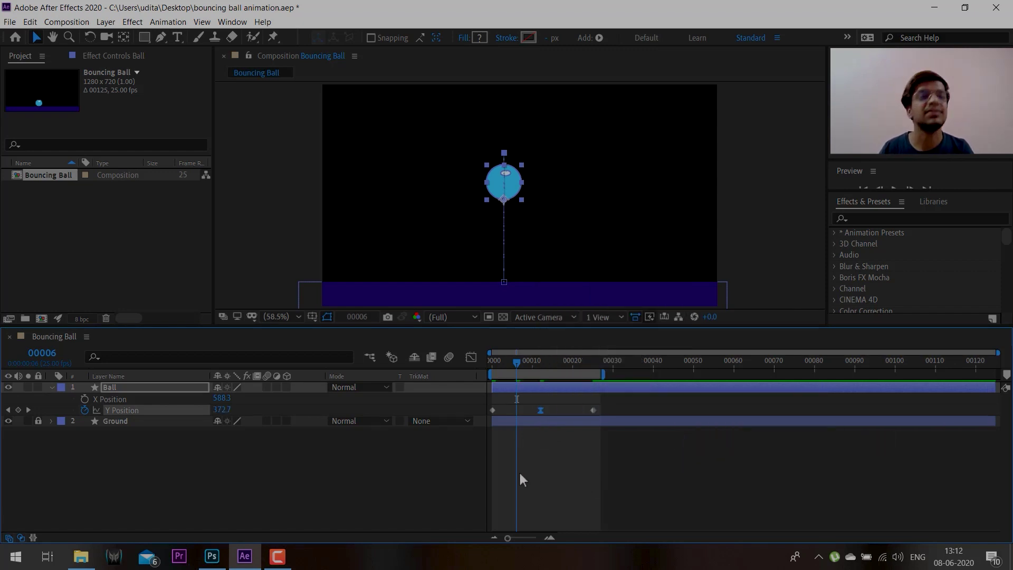
click(538, 460)
key(space)
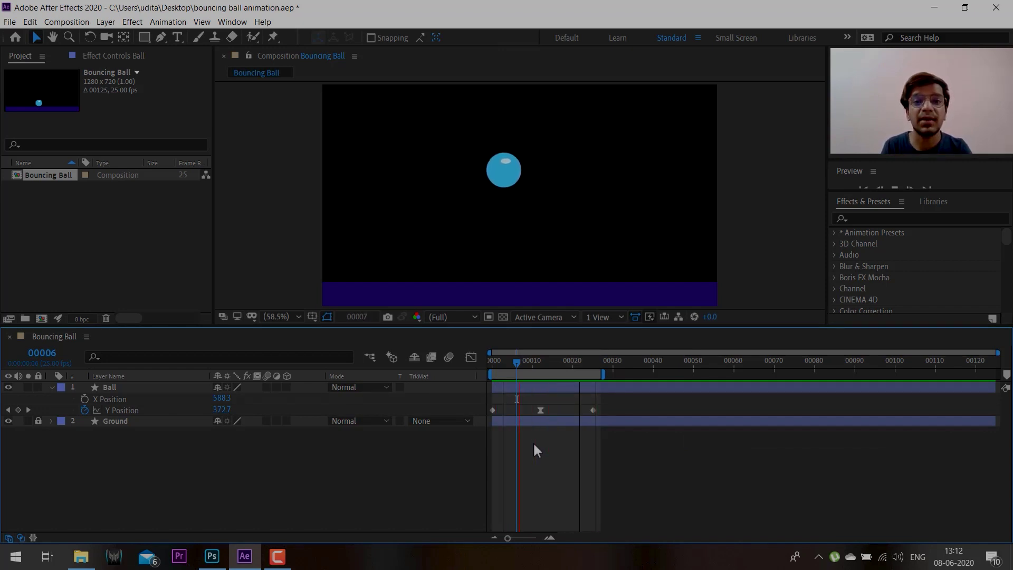
key(space)
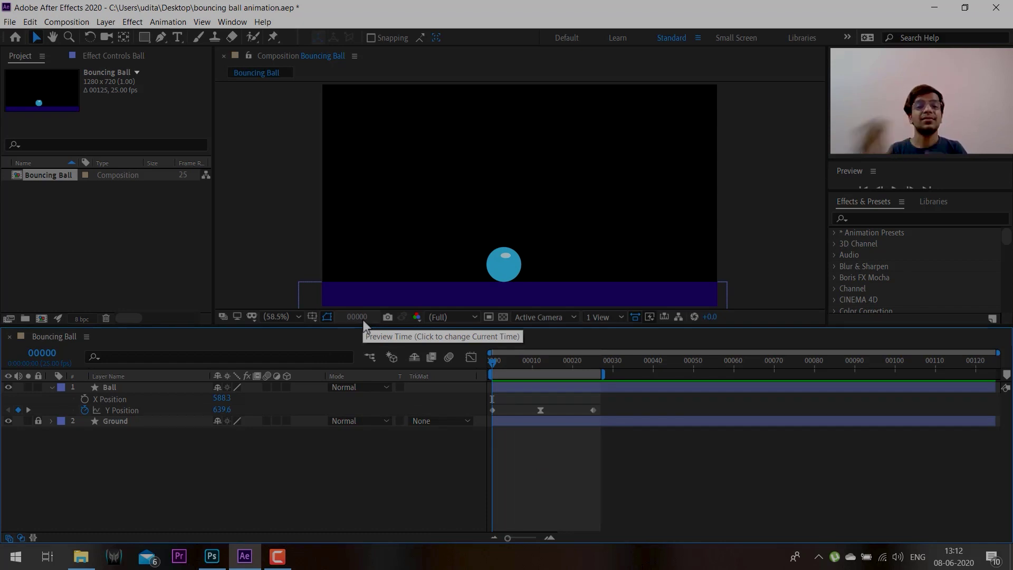
- Lengthen the frame 12 keyframe's easing handles in the Y Position speed graph and preview the resulting bounce
click(132, 410)
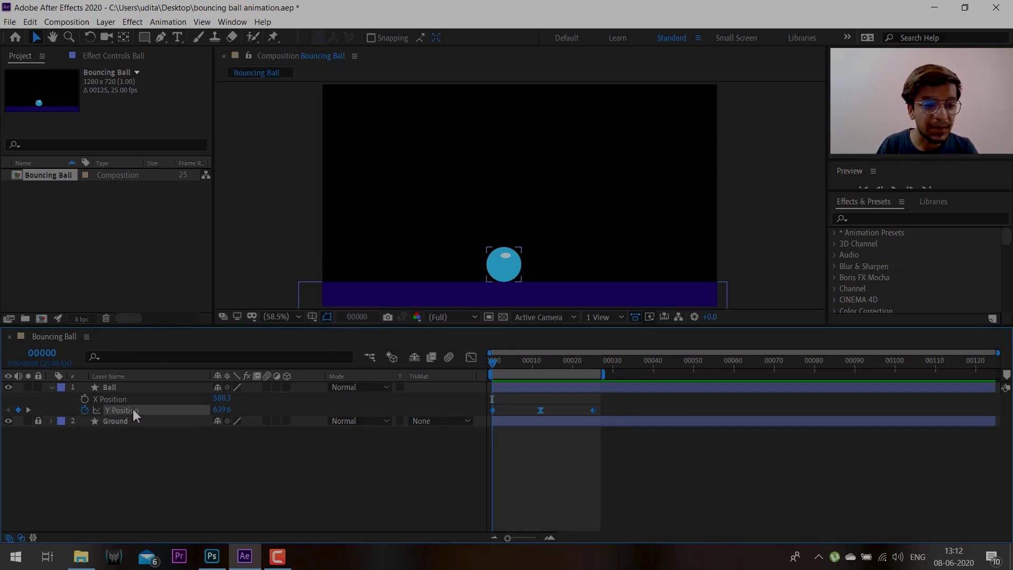
click(540, 411)
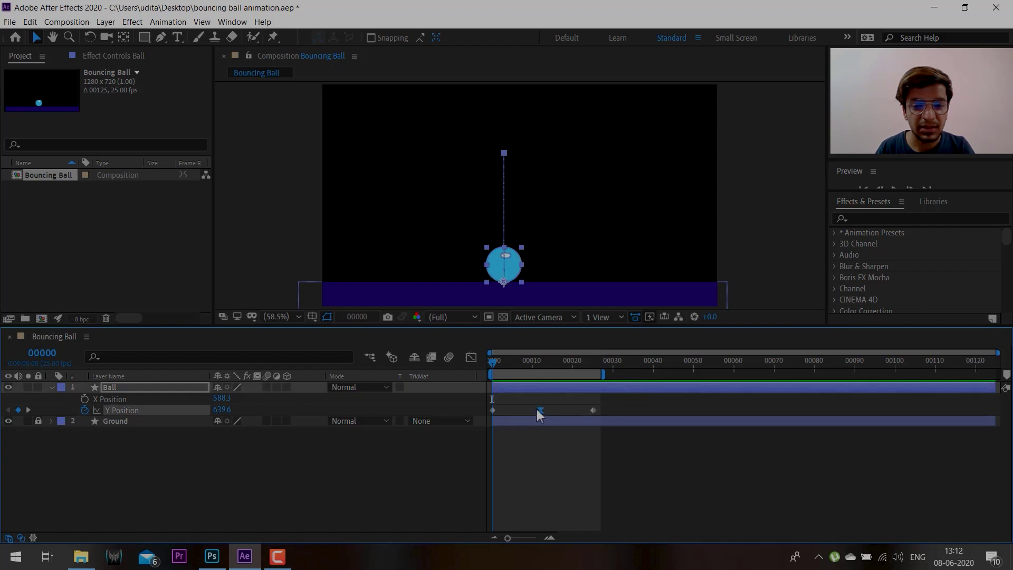
click(470, 357)
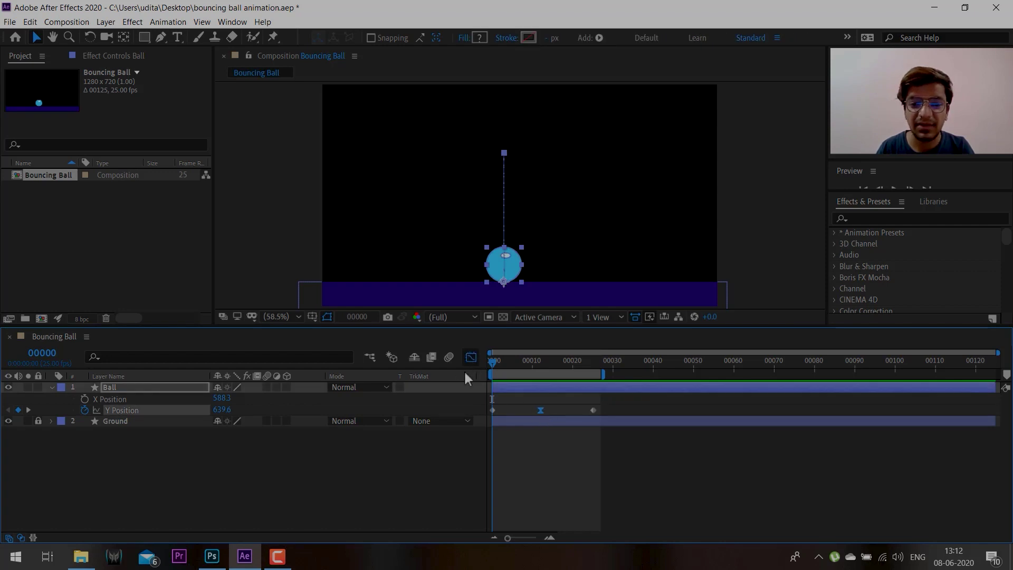
mouse_move(532, 445)
mouse_down()
mouse_move(522, 444)
mouse_move(557, 427)
mouse_move(565, 443)
mouse_move(516, 444)
mouse_up()
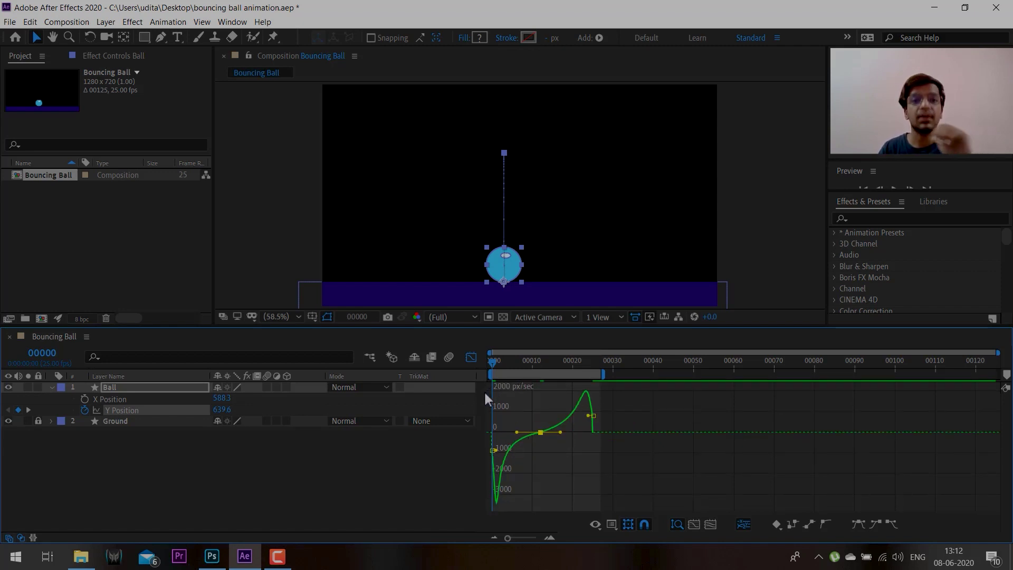
click(472, 357)
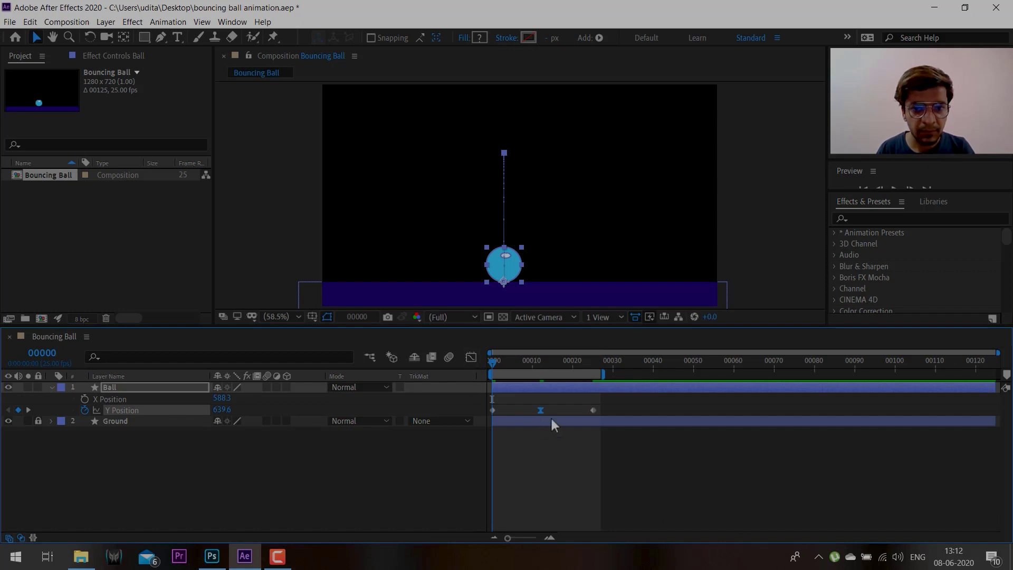
key(space)
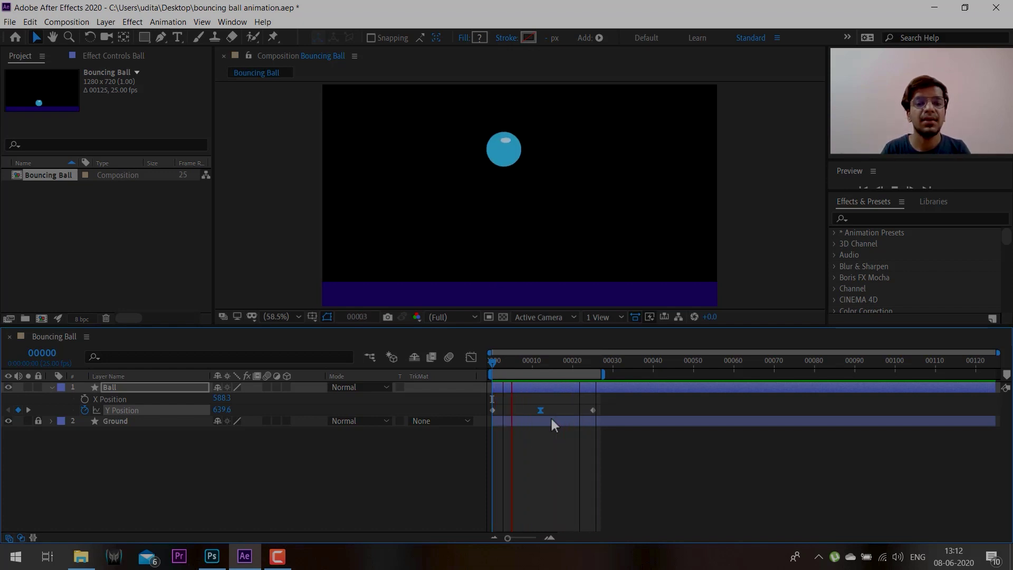
key(space)
- Inspect the frame 12 keyframe's easing handles in the speed graph while replaying the bounce from the first frame
click(472, 358)
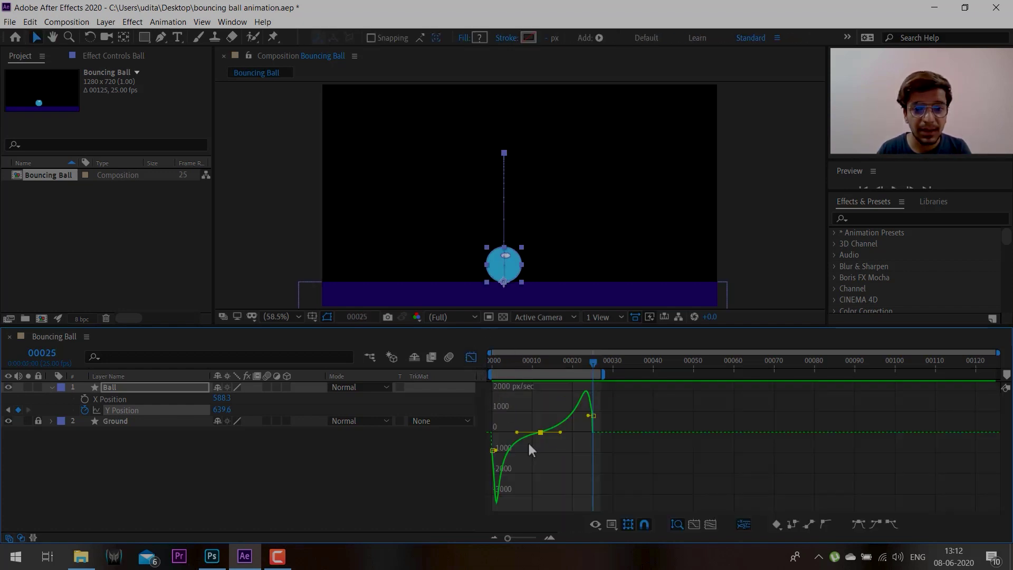
drag(517, 436, 559, 430)
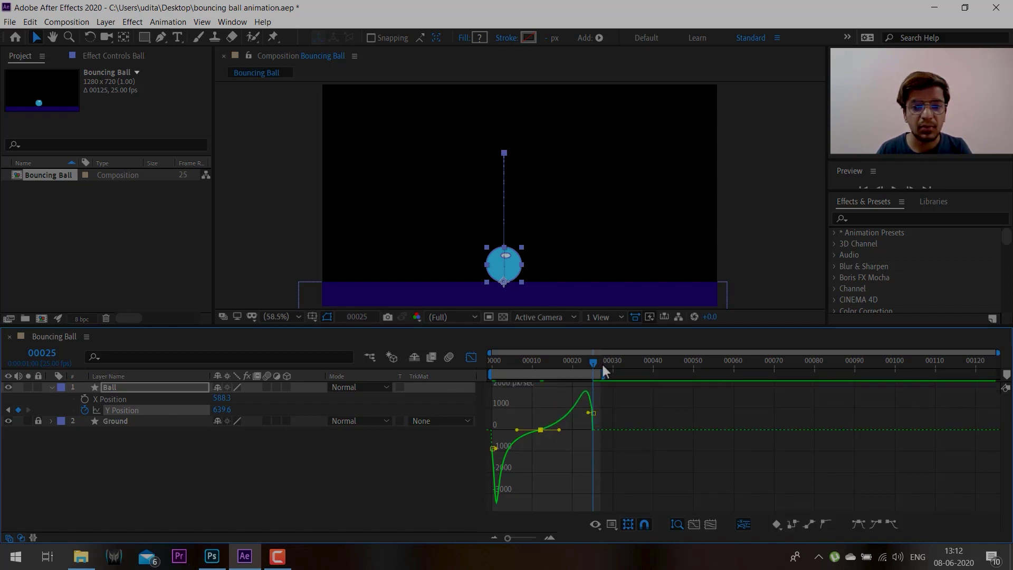
click(589, 362)
key(space)
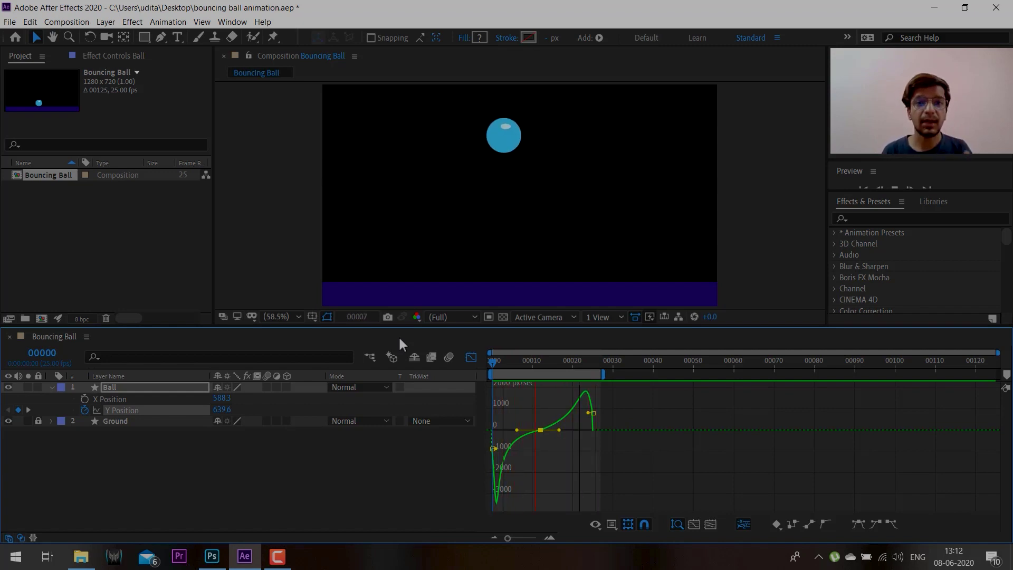
key(space)
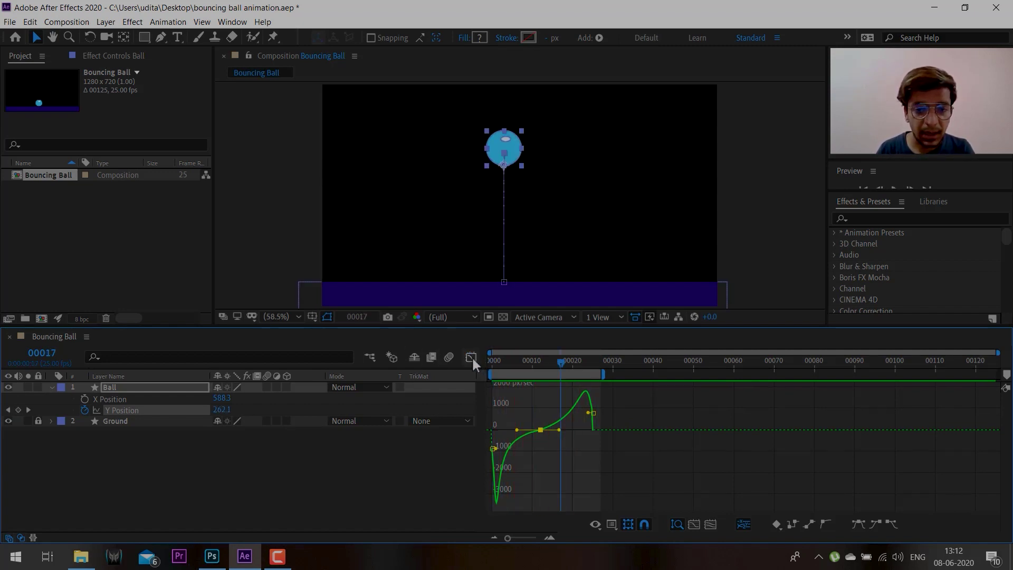
click(472, 356)
- Extend the work area to about frame 113 and duplicate the three Y Position bounce keyframes starting at frames 25, 50 and 75
drag(563, 372, 358, 354)
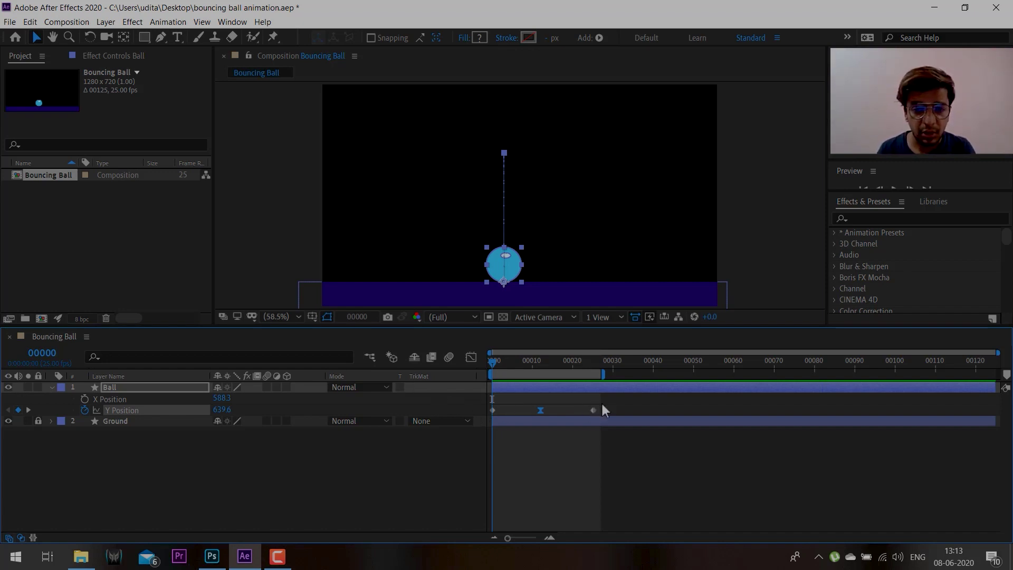
drag(602, 404, 397, 425)
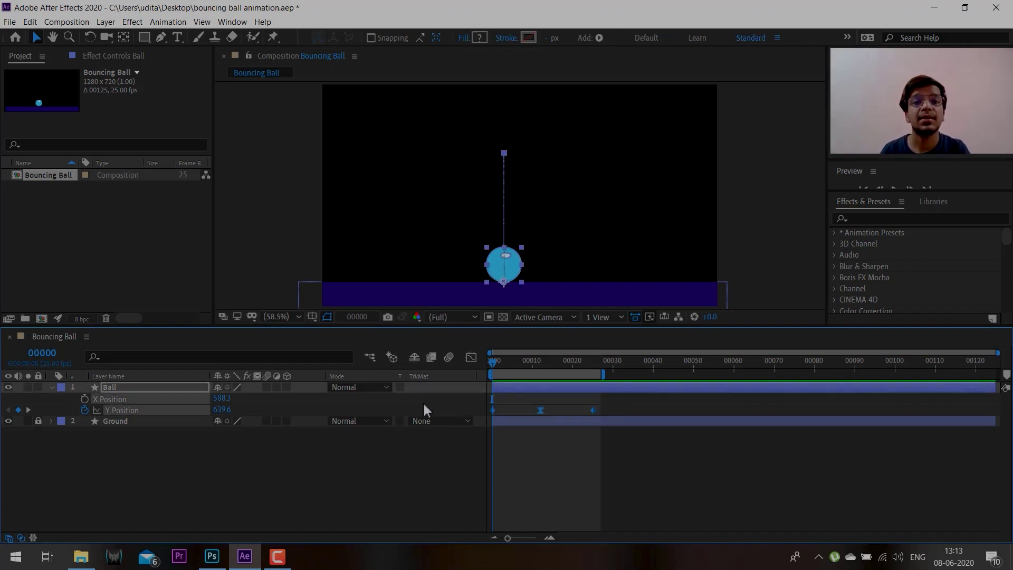
drag(603, 374, 950, 374)
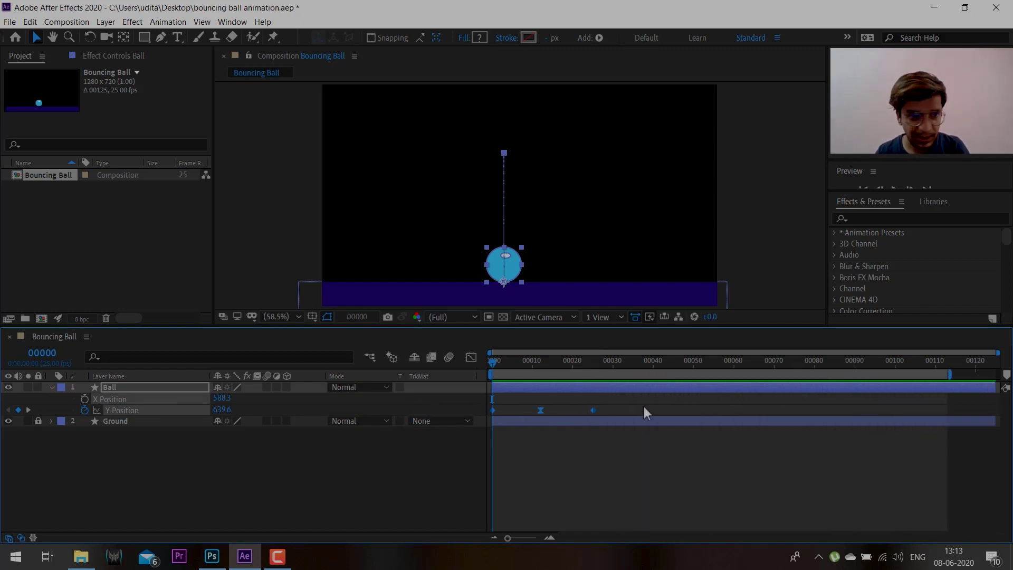
click(29, 410)
click(28, 411)
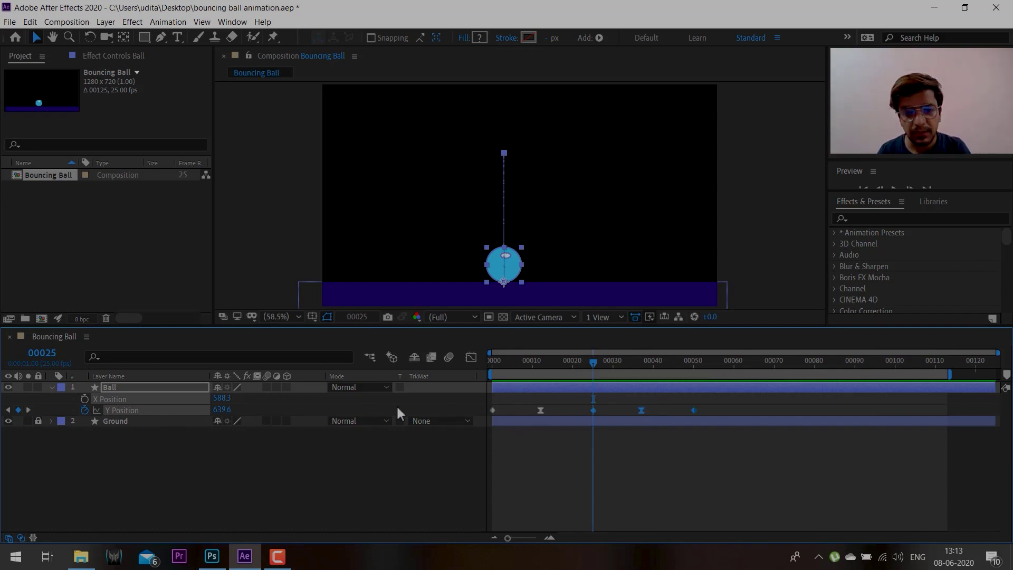
click(29, 409)
click(27, 409)
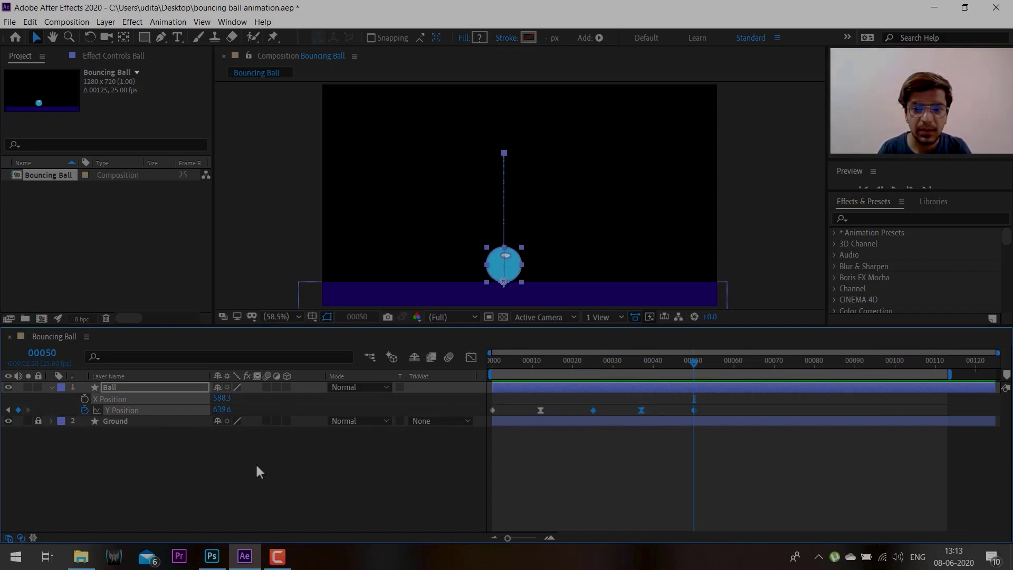
click(30, 408)
click(30, 408)
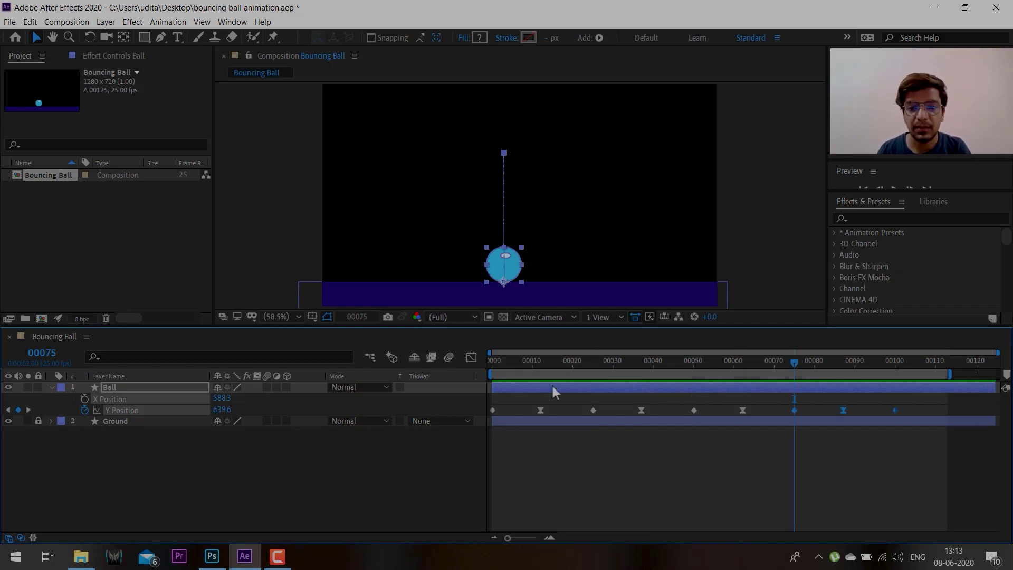
- End the work area at frame 100, preview the repeated bounces and return to the first frame
drag(560, 363, 895, 390)
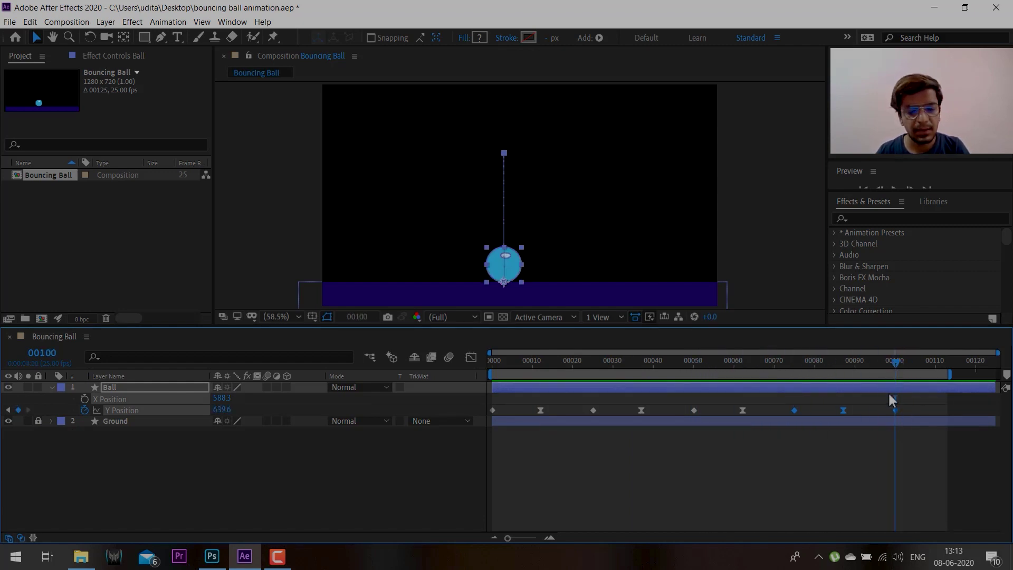
key(n)
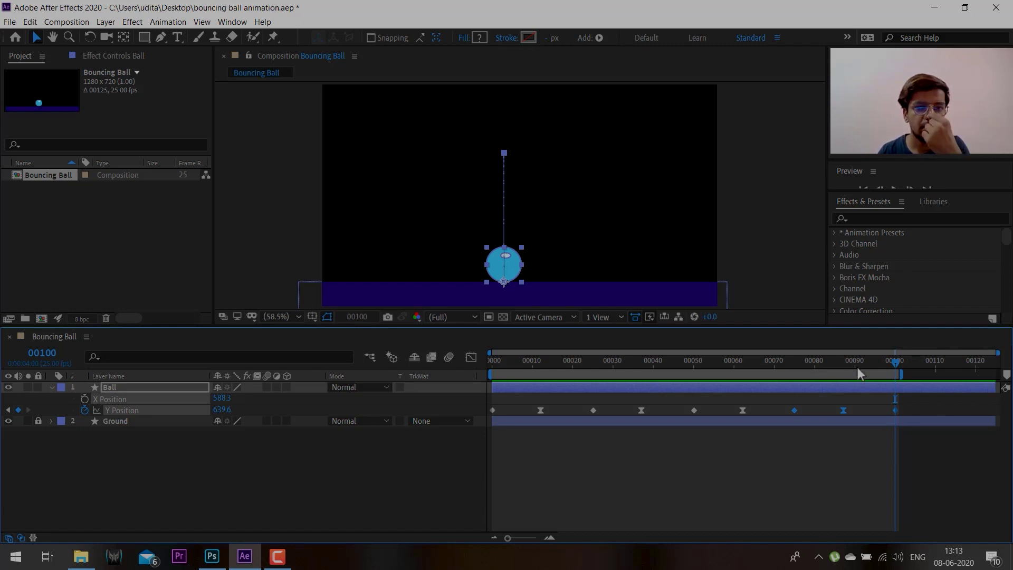
key(space)
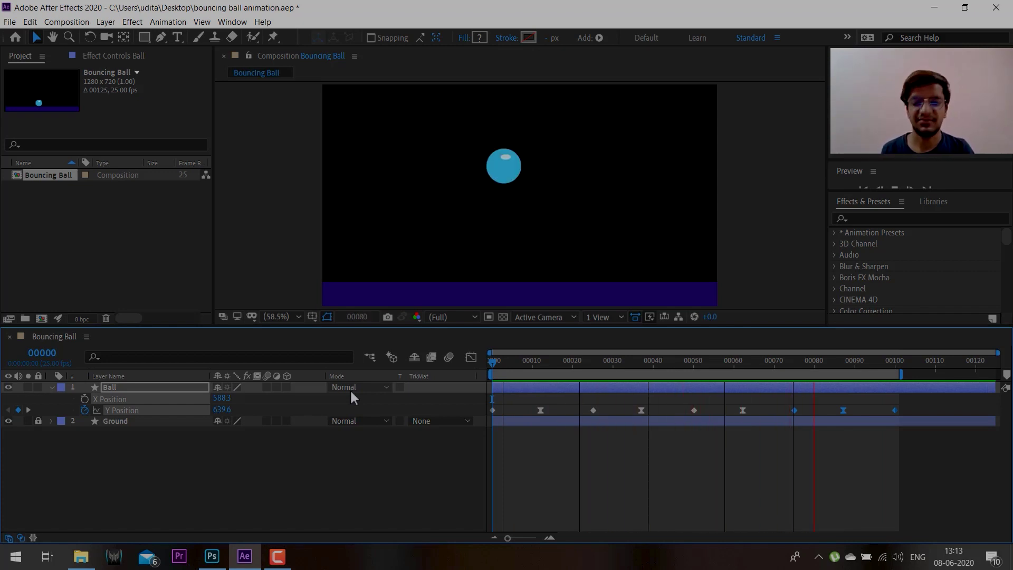
key(space)
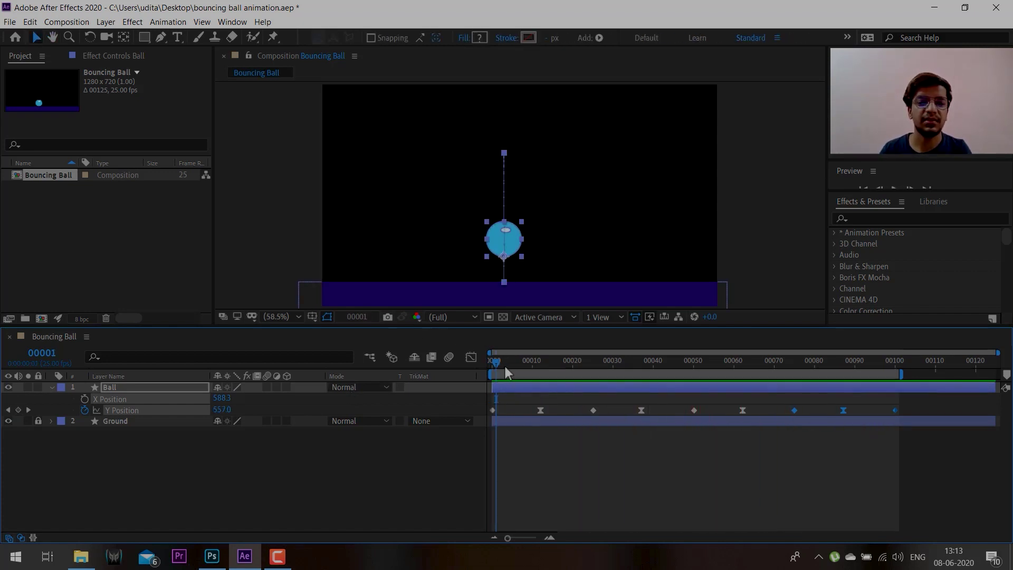
key(Home)
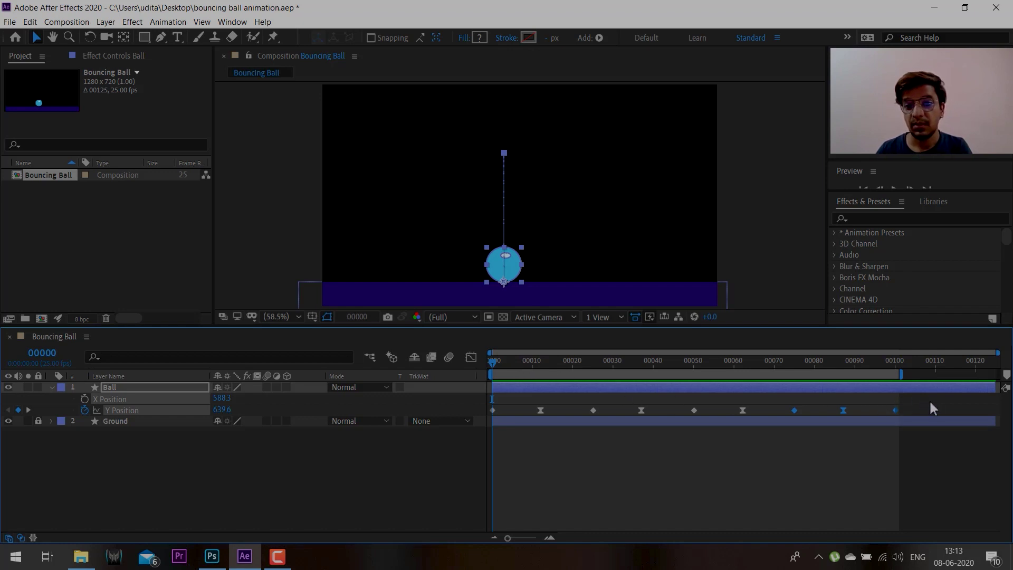
- Replay the bounces with all of the ball's Y Position keyframes selected, clear the selection and save the project
drag(930, 397, 472, 419)
key(space)
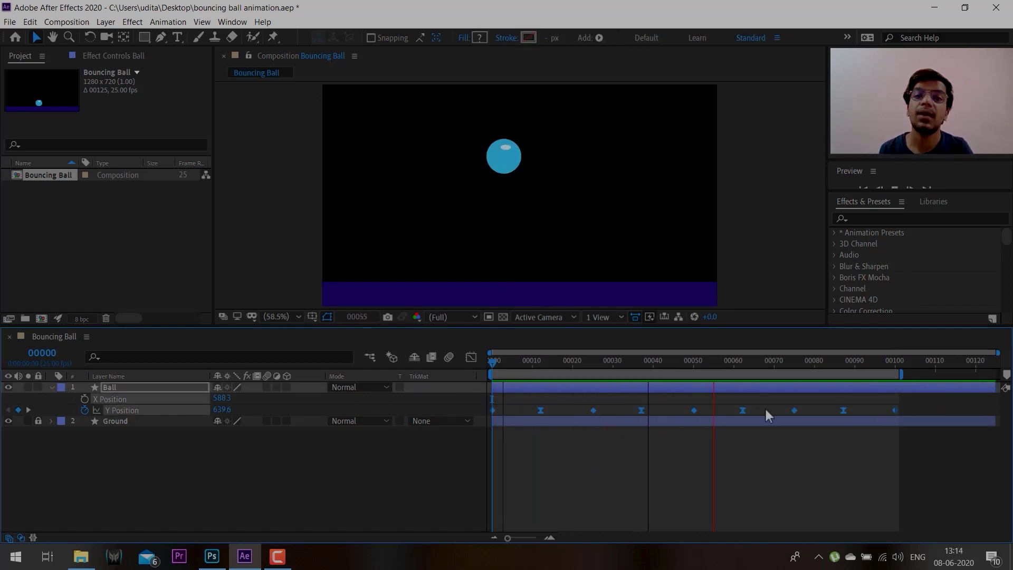
key(space)
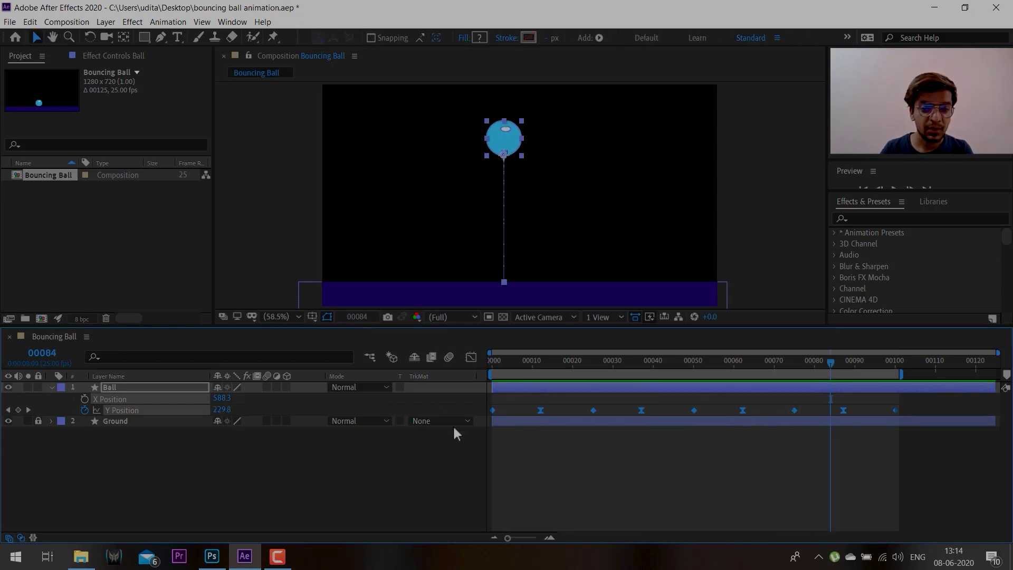
click(495, 446)
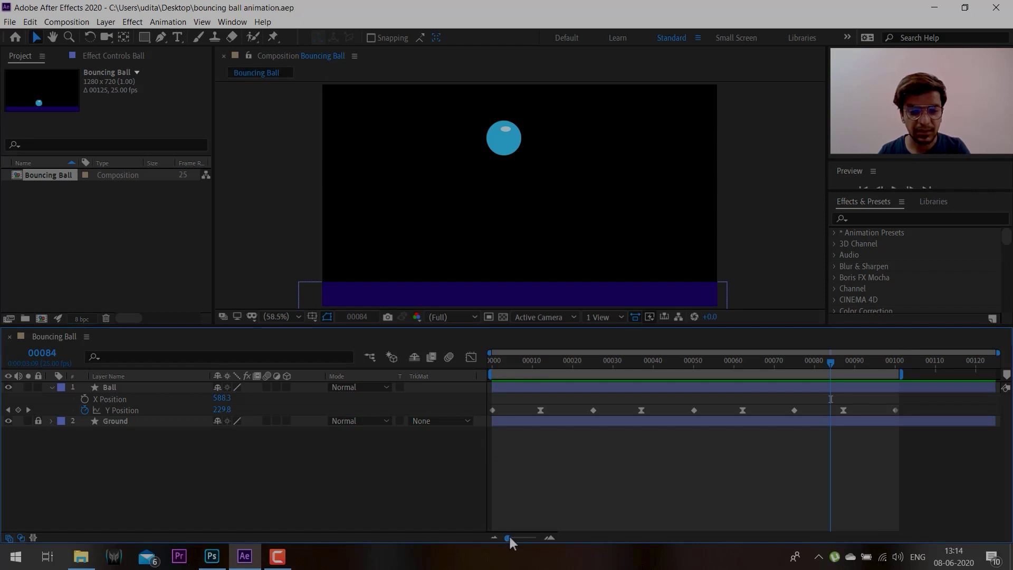
- Narrow the layer name column, add an X Position keyframe to the ball at frame 0 and set it to -121.7
mouse_move(508, 537)
mouse_down()
mouse_move(519, 538)
mouse_move(507, 536)
mouse_up()
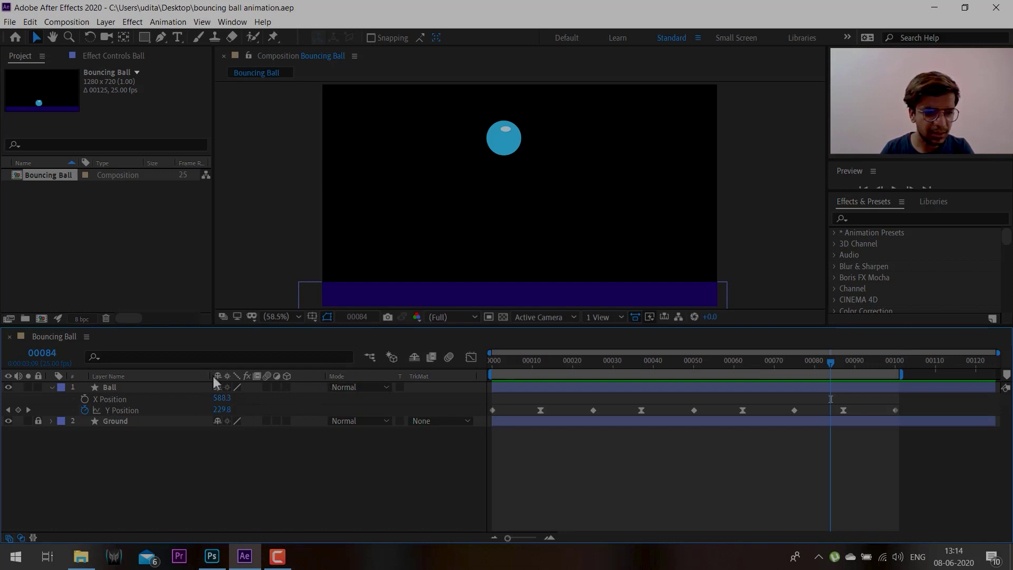
drag(206, 375, 162, 381)
drag(489, 360, 369, 369)
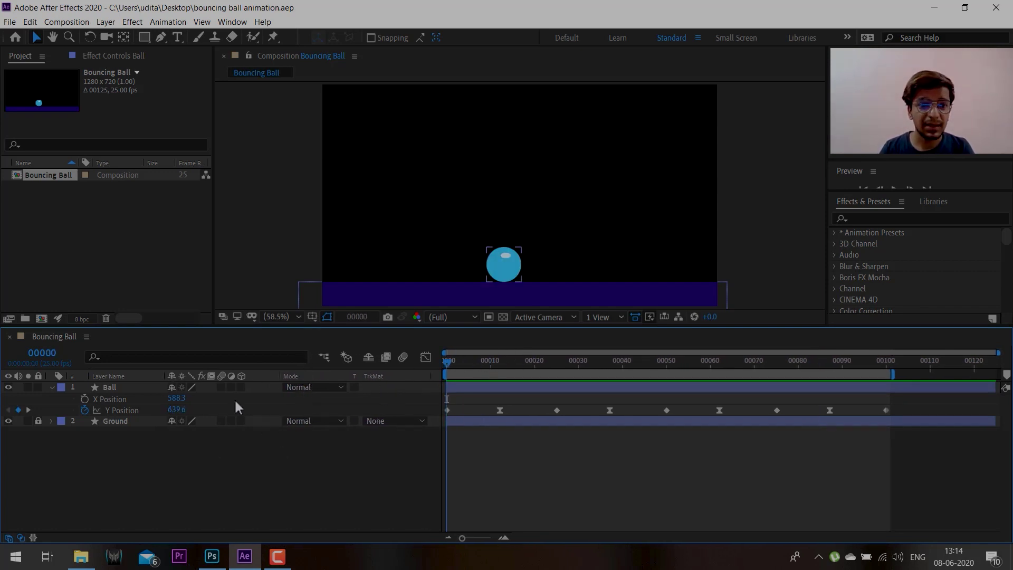
click(122, 406)
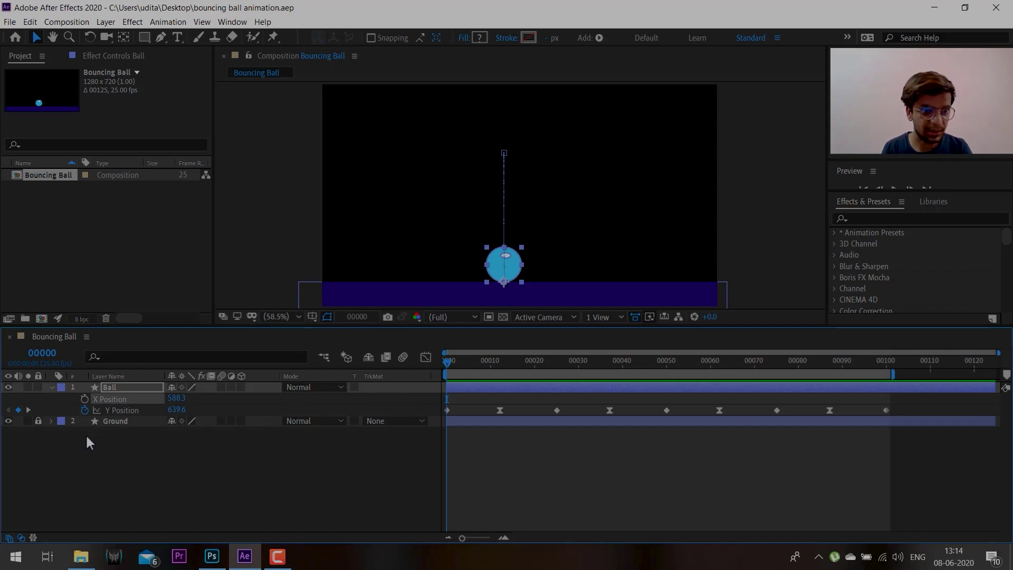
click(84, 399)
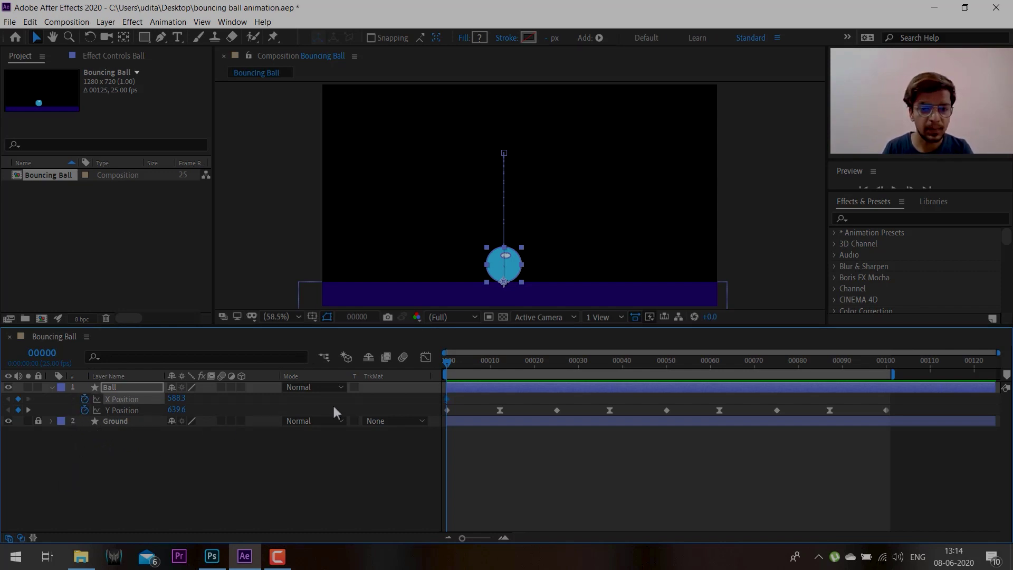
drag(464, 402, 435, 402)
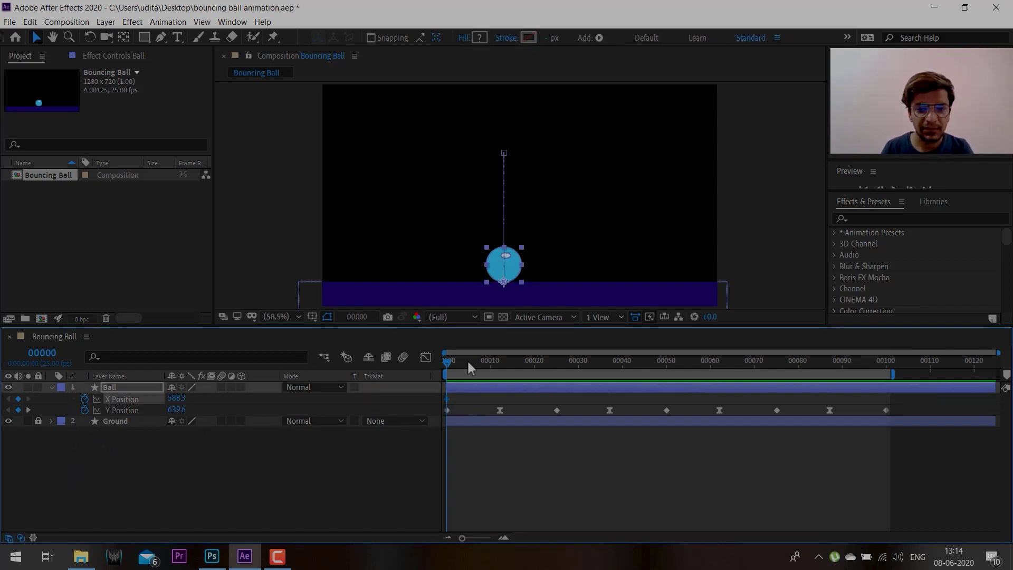
mouse_move(178, 400)
mouse_down()
mouse_move(118, 400)
mouse_move(182, 407)
mouse_up()
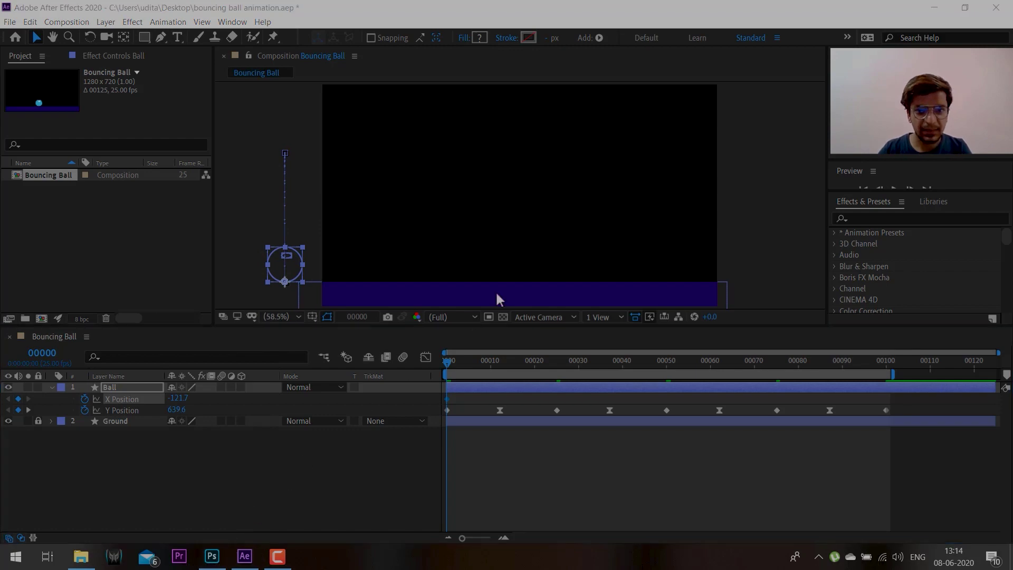
- Switch to Photoshop and sketch a straight-edged rectangle beneath "Ball Bounce", labelling it "Comp"
click(211, 561)
drag(737, 338, 493, 227)
drag(540, 201, 495, 220)
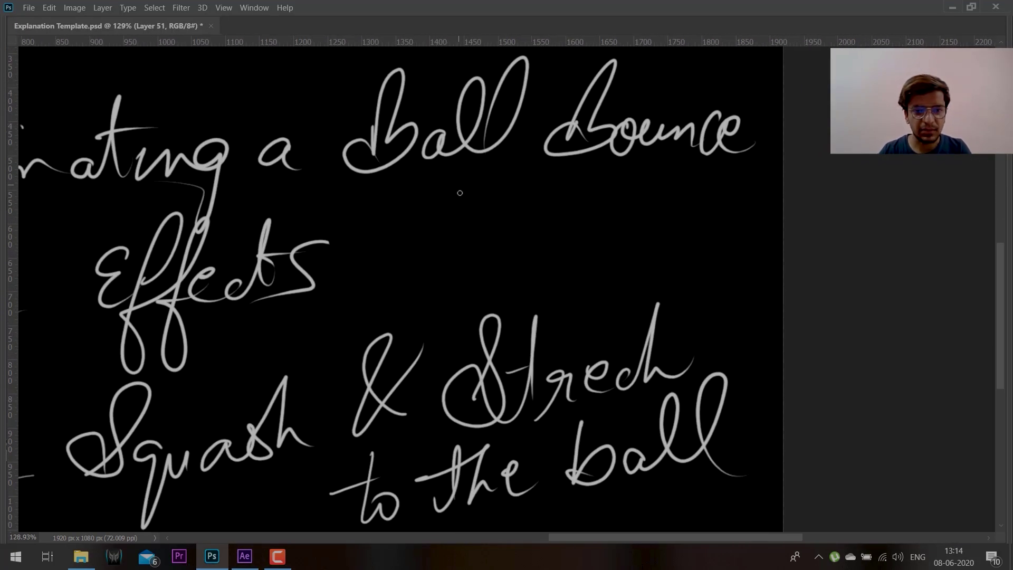
drag(462, 188, 462, 319)
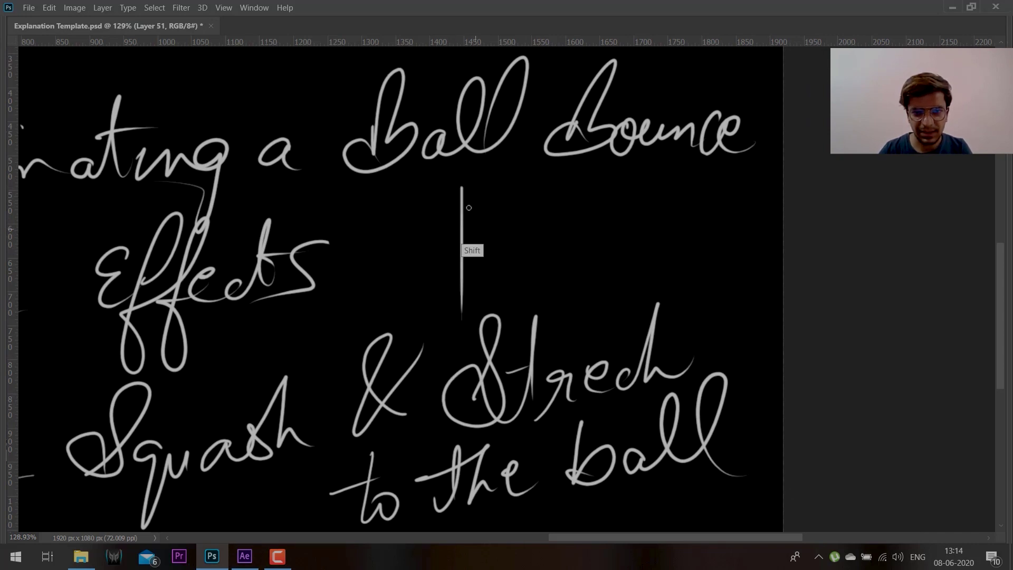
mouse_move(463, 186)
mouse_down()
mouse_move(710, 187)
mouse_move(702, 304)
mouse_up()
drag(462, 312, 741, 312)
key(shift)
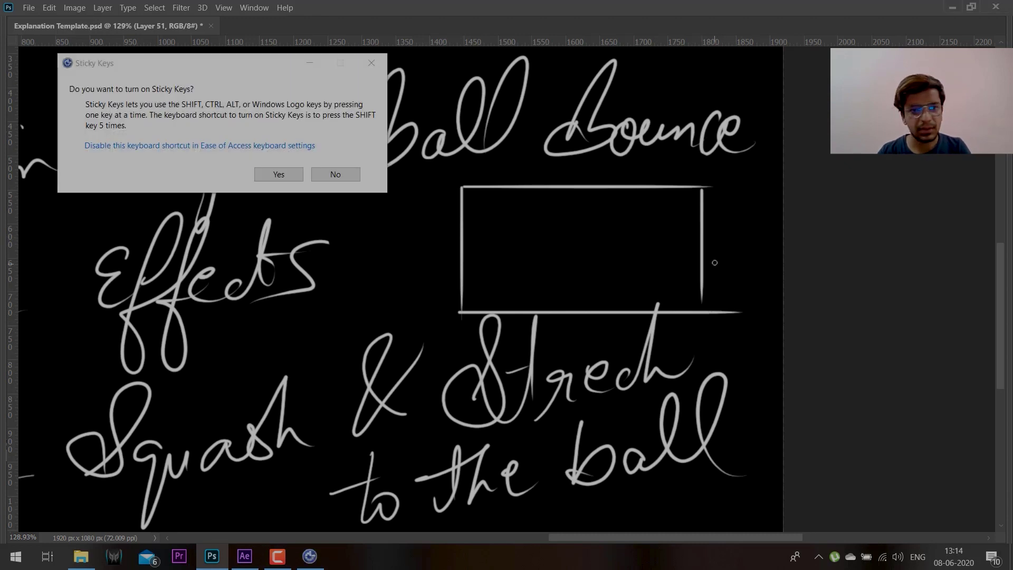
click(354, 175)
drag(727, 244, 720, 270)
drag(726, 257, 759, 260)
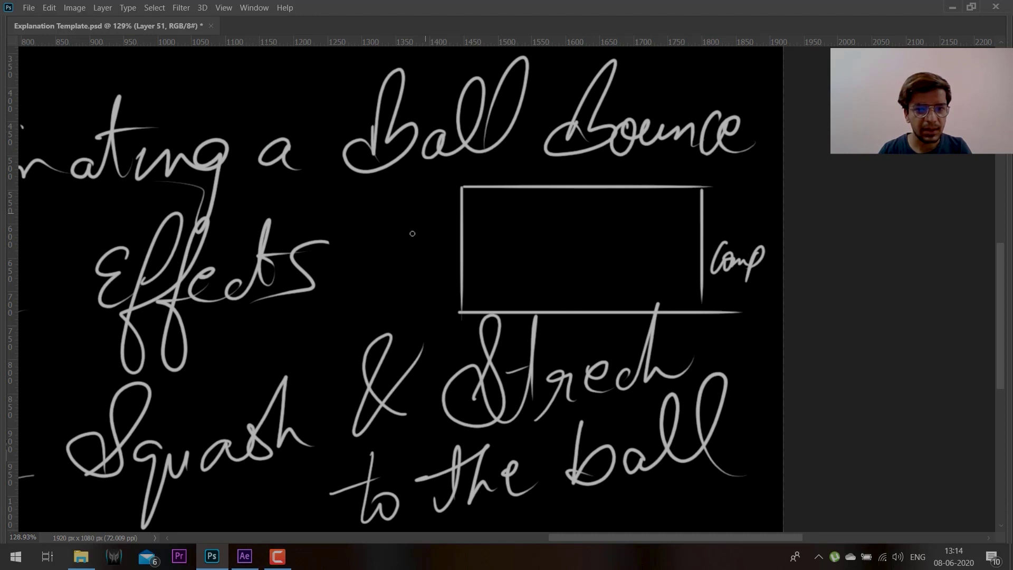
- Sketch a ball entering from outside the rectangle, bouncing along its ground line and exiting the other side, with the first contact marked "HIT"
mouse_move(412, 233)
mouse_down()
mouse_move(424, 206)
mouse_move(527, 278)
mouse_up()
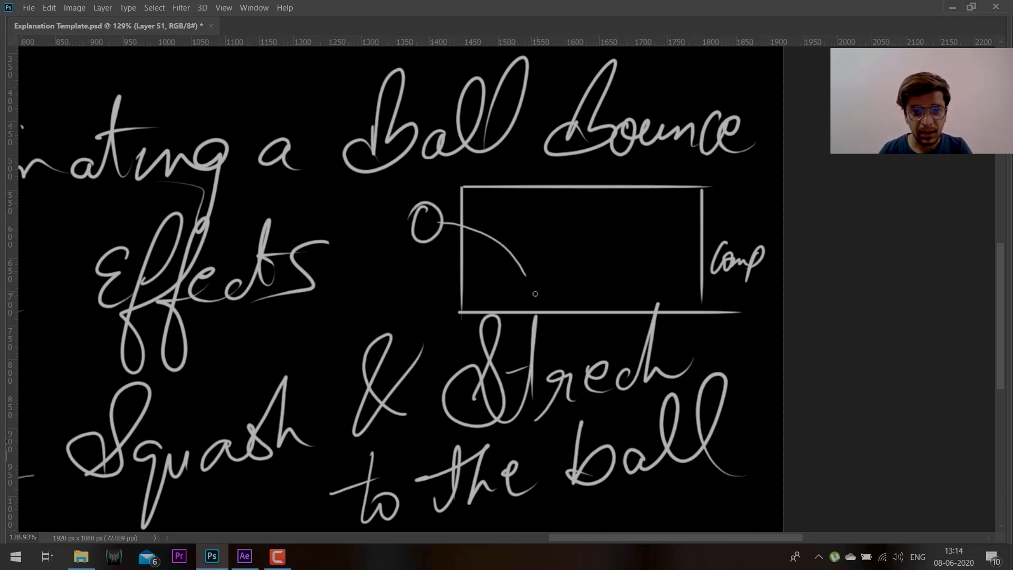
mouse_move(523, 300)
mouse_down()
mouse_move(611, 250)
mouse_move(627, 275)
mouse_move(646, 268)
mouse_move(669, 290)
mouse_move(657, 293)
mouse_move(758, 291)
mouse_up()
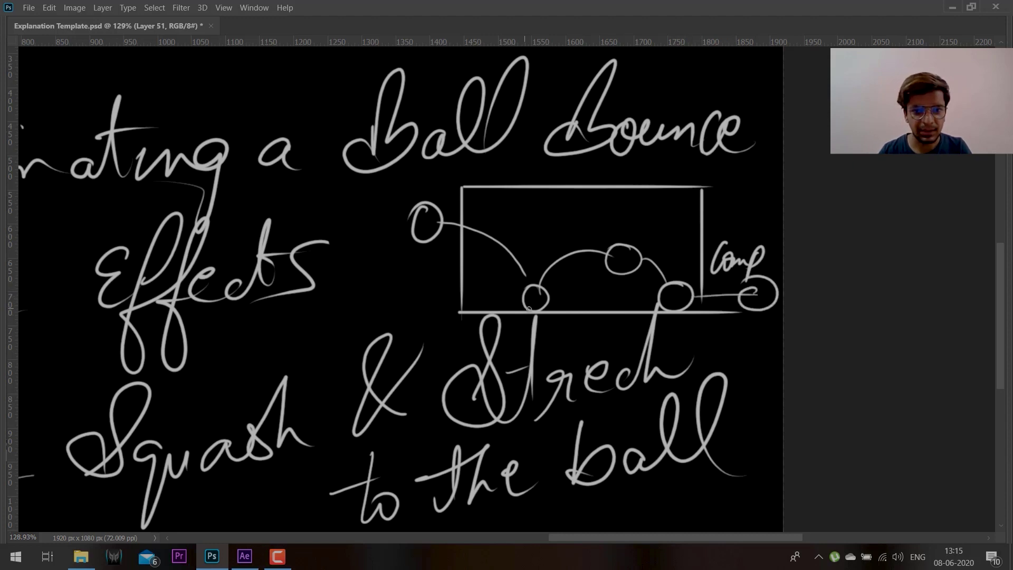
drag(549, 334, 562, 340)
mouse_move(568, 324)
mouse_down()
mouse_move(585, 326)
mouse_move(575, 338)
mouse_move(584, 343)
mouse_up()
- Draw squashed ovals at both ground contacts and stretched ovals along the arcs, and trace over the full bounce path
mouse_move(536, 302)
mouse_down()
mouse_move(577, 305)
mouse_move(501, 300)
mouse_up()
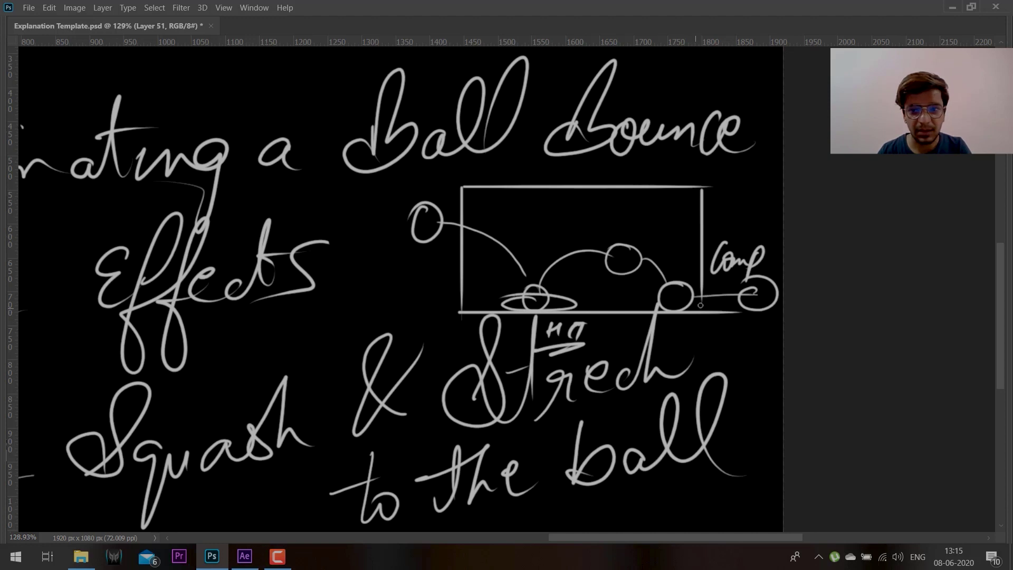
mouse_move(700, 305)
mouse_down()
mouse_move(636, 306)
mouse_move(708, 302)
mouse_up()
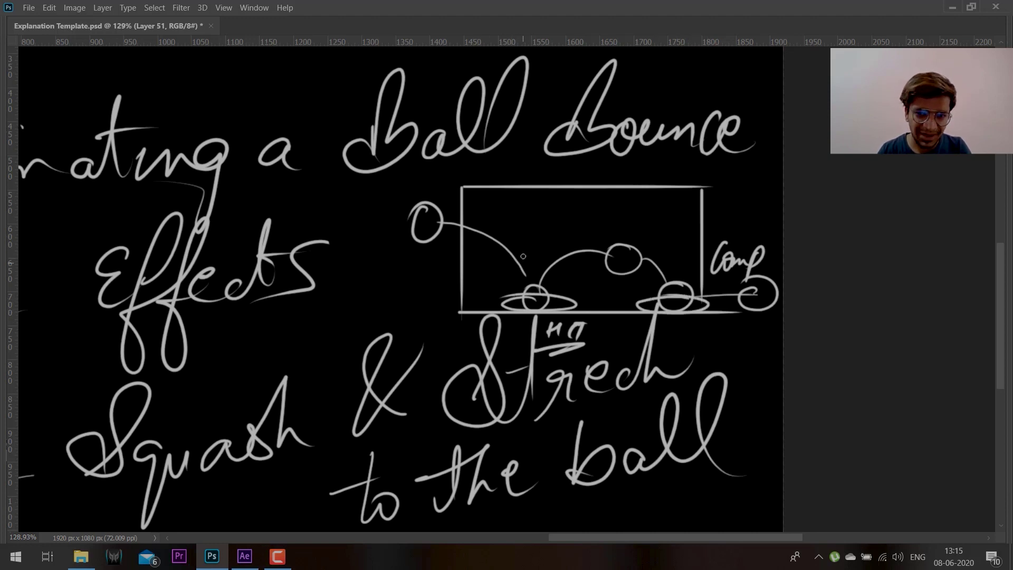
mouse_move(523, 256)
mouse_down()
mouse_move(519, 267)
mouse_move(520, 247)
mouse_move(549, 274)
mouse_move(568, 244)
mouse_up()
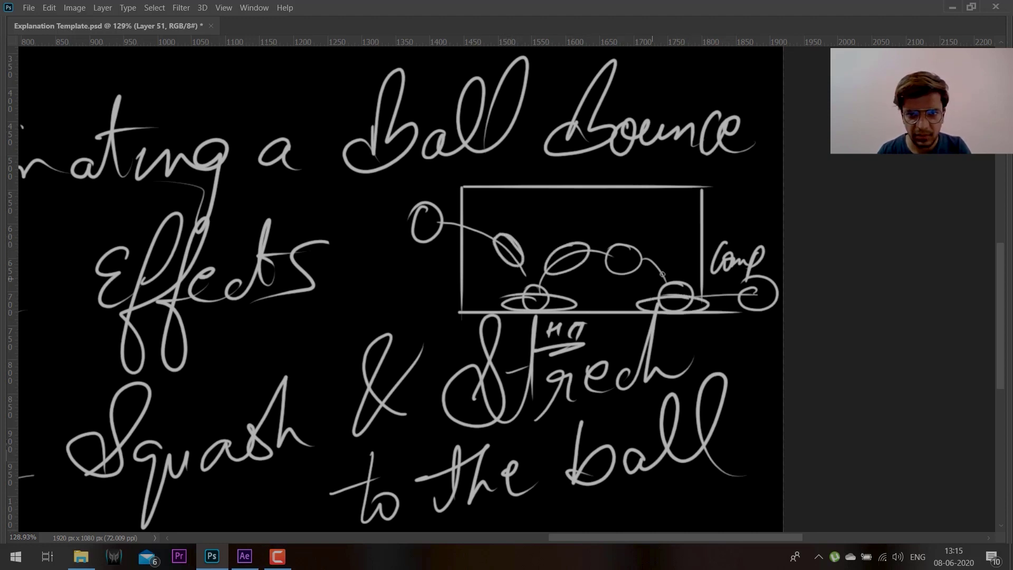
drag(653, 275, 656, 280)
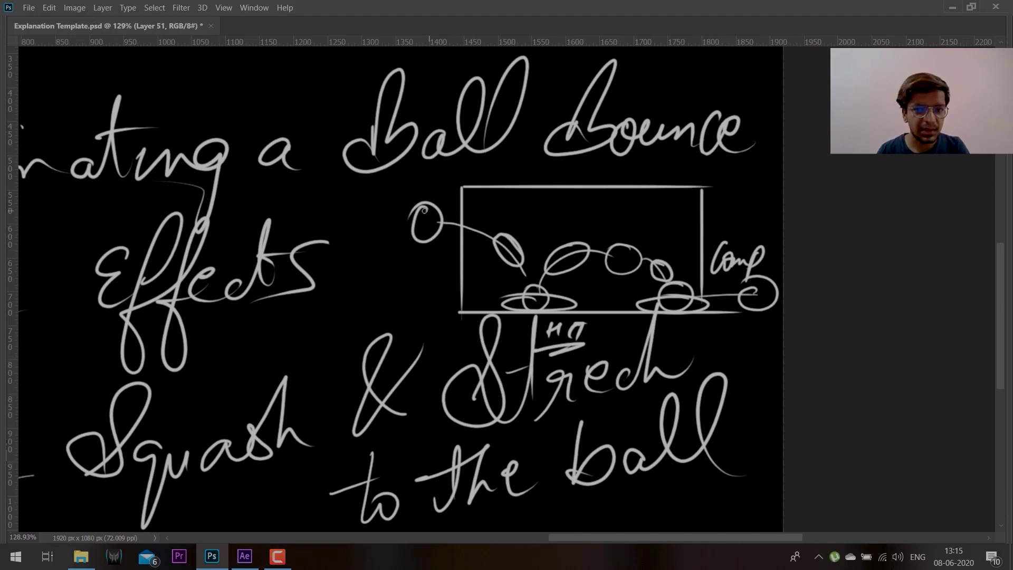
mouse_move(423, 210)
mouse_down()
mouse_move(522, 290)
mouse_move(555, 256)
mouse_move(677, 266)
mouse_move(689, 315)
mouse_move(783, 274)
mouse_up()
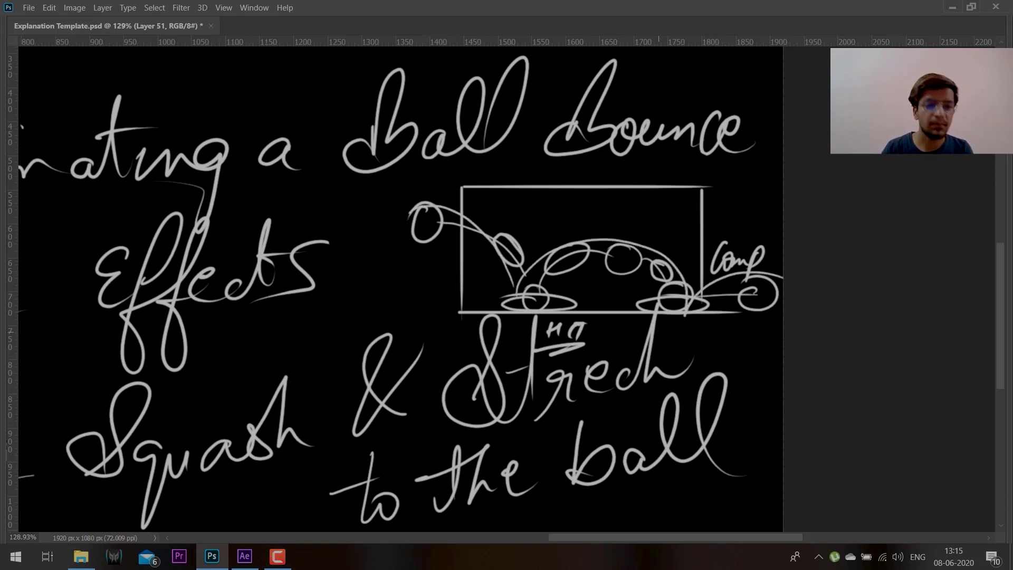
- Back in After Effects, extend the work area to about frame 109 and keyframe the ball's X Position at 1475.3 on frame 104
click(244, 556)
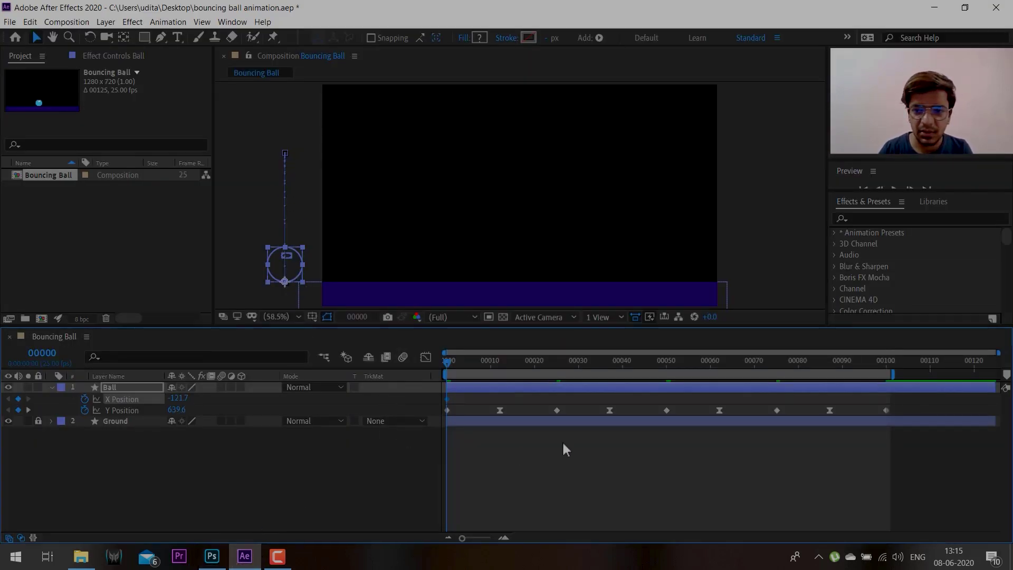
drag(901, 373, 927, 373)
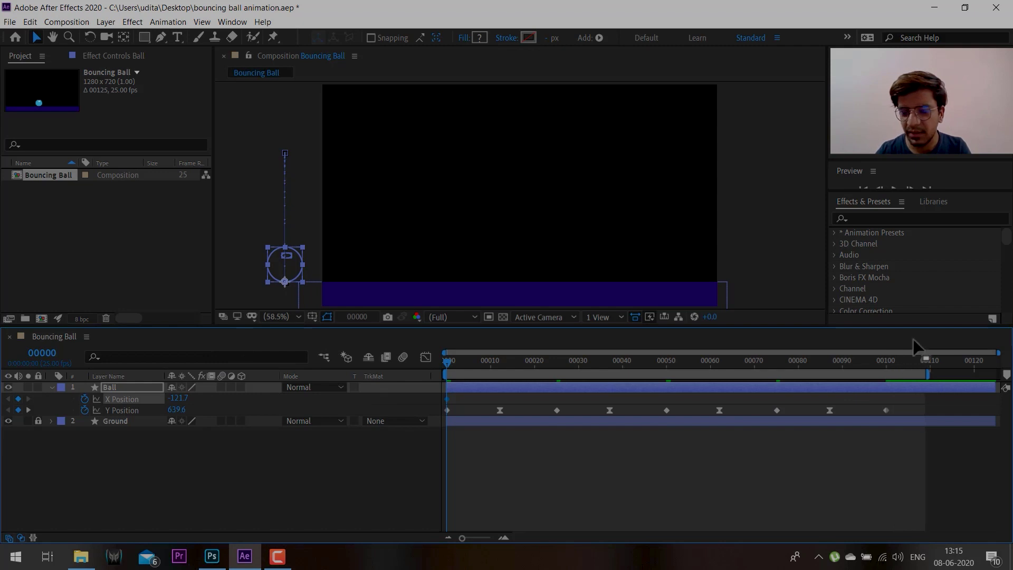
drag(449, 364, 904, 366)
drag(177, 400, 514, 394)
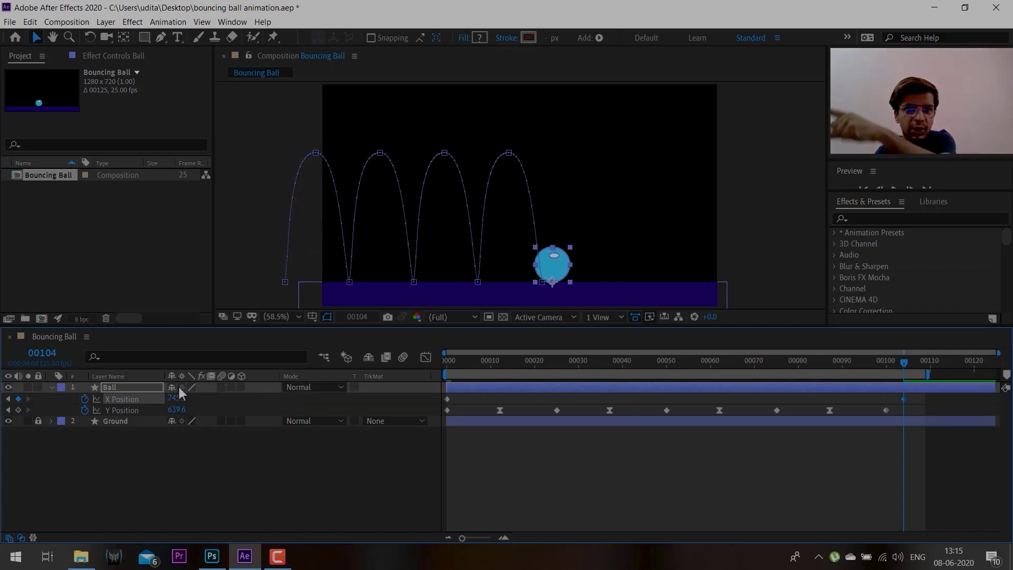
drag(178, 399, 591, 351)
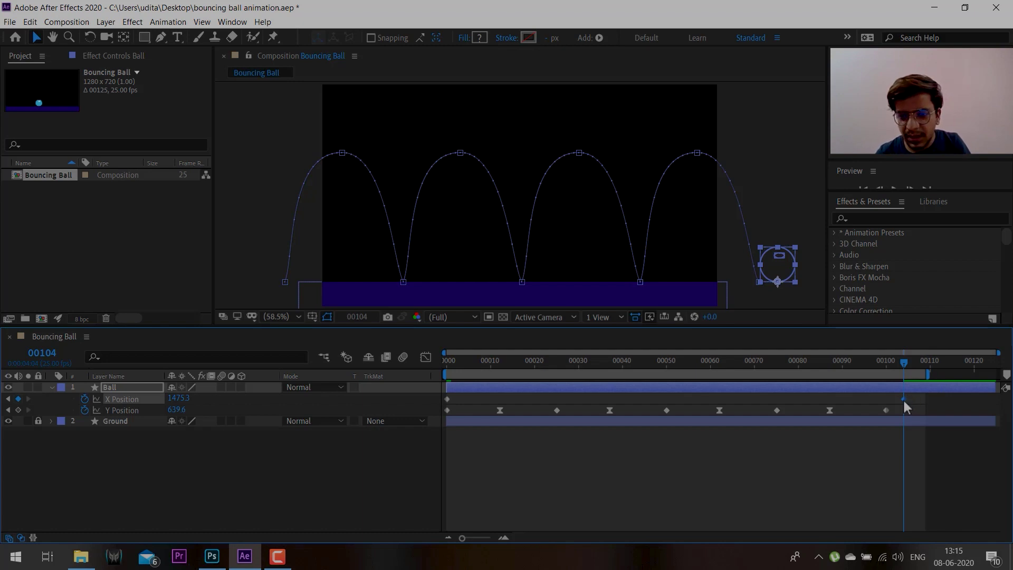
- Move the ending X Position keyframe to about frame 106 and select the X Position keyframe at frame 0 to show the motion path
drag(903, 400, 916, 398)
drag(906, 362, 324, 393)
click(449, 405)
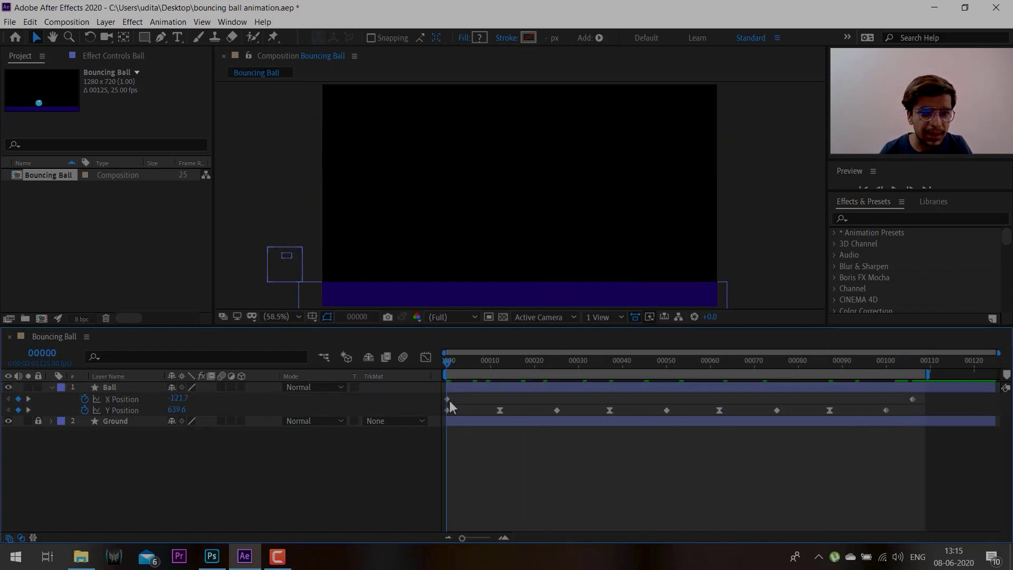
click(448, 399)
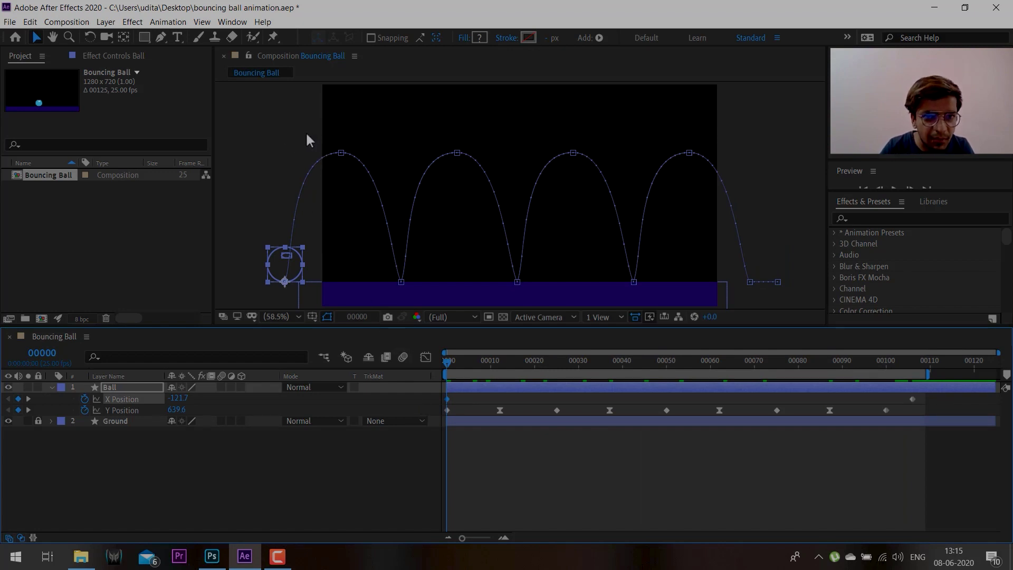
drag(448, 362, 413, 362)
key(Home)
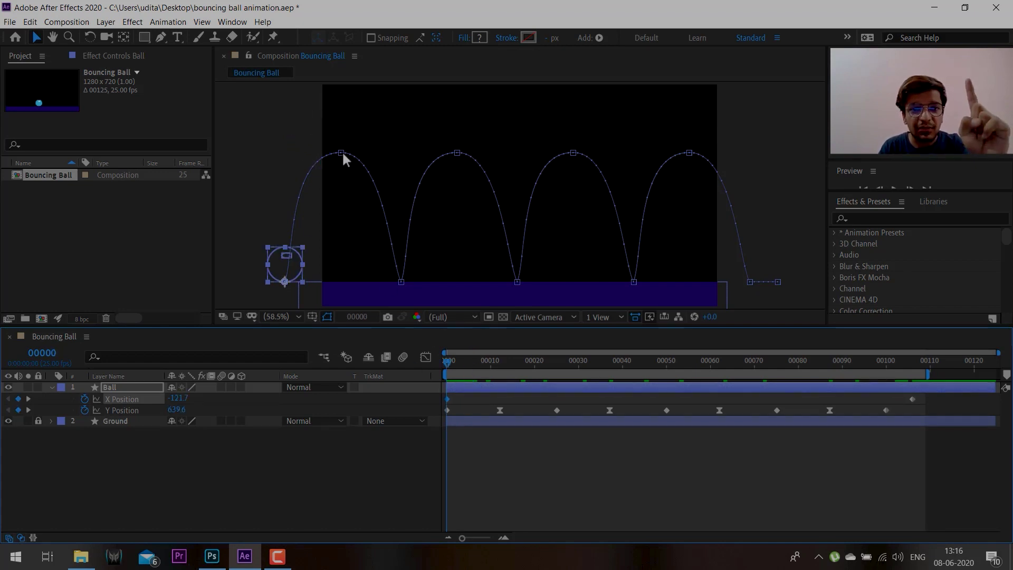
- Set the ball's X Position keyframe at frame 0 to -185.7, shifting the first bounce peak to the composition's edge
click(341, 153)
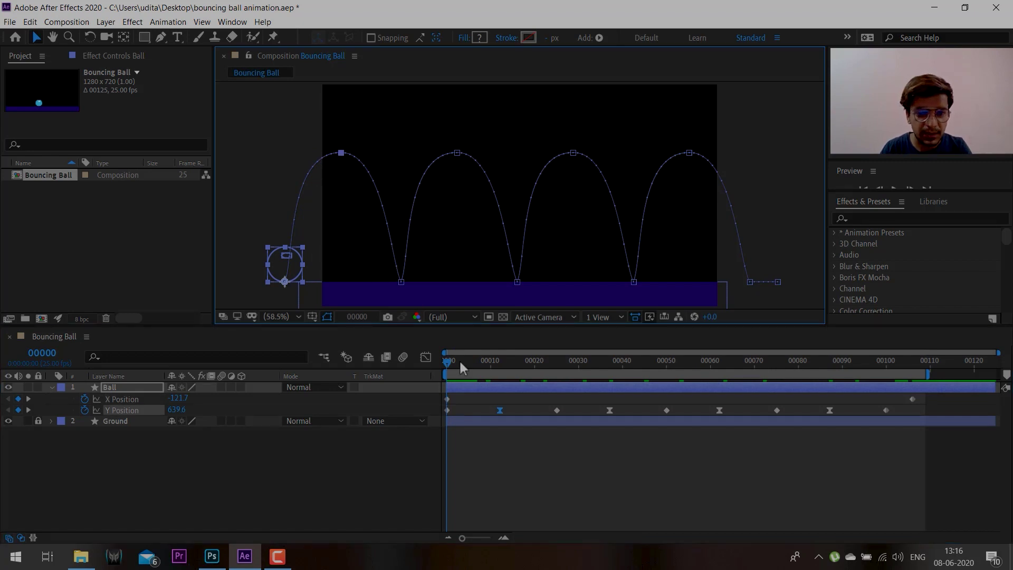
drag(461, 394, 443, 403)
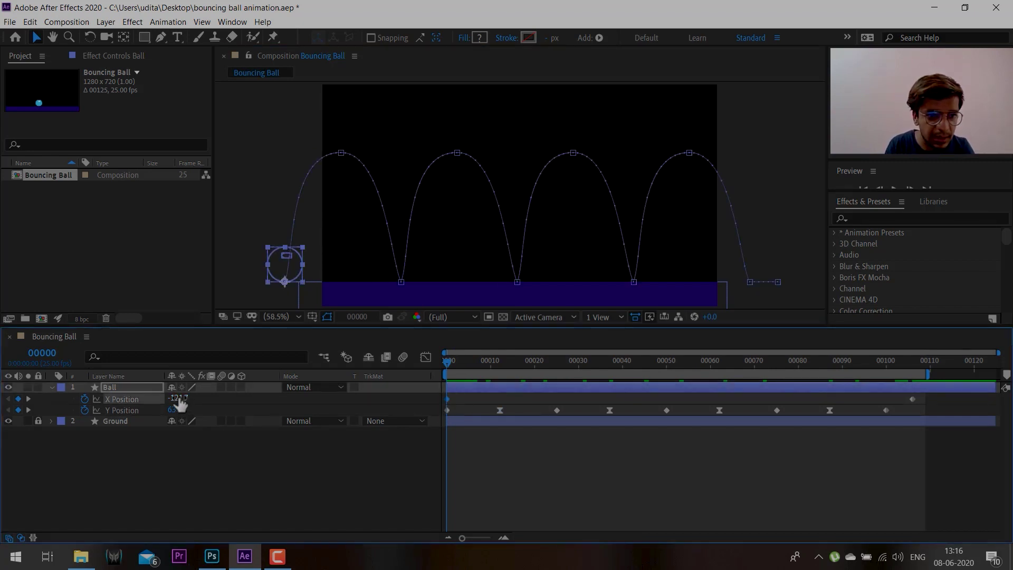
drag(177, 398, 137, 448)
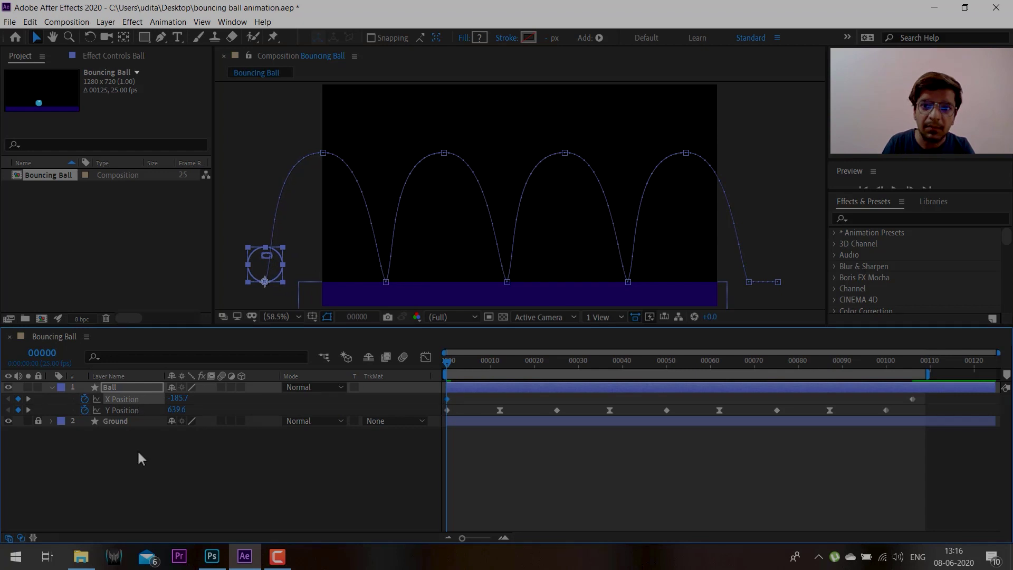
- Deselect the ball layer and preview the bounce animation
click(317, 454)
key(space)
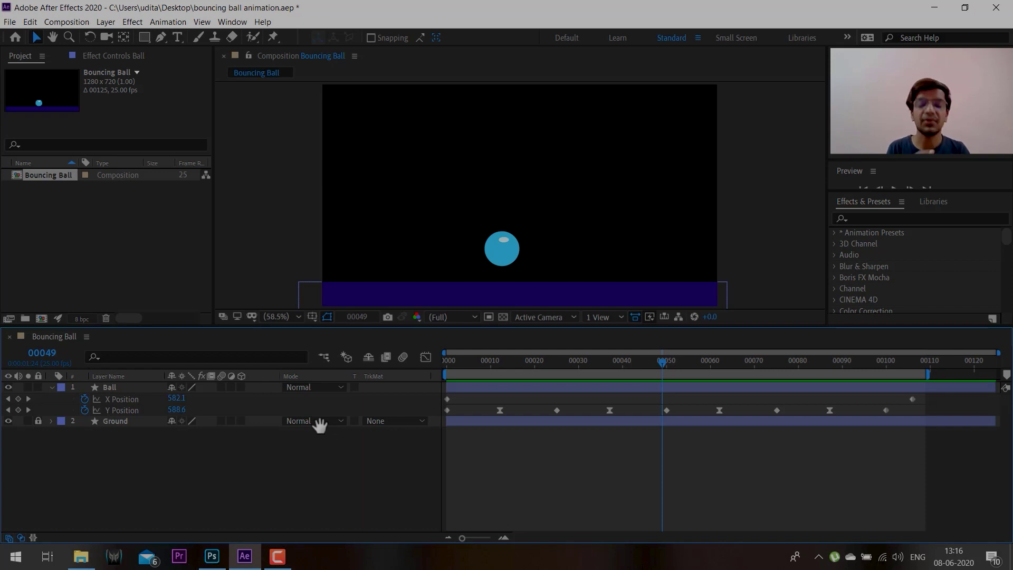
click(212, 556)
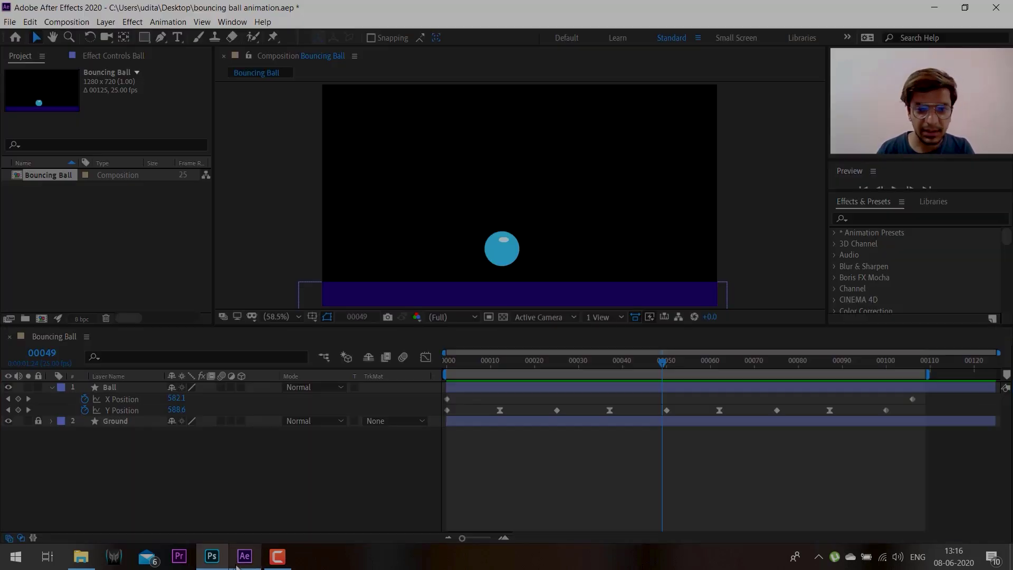
click(244, 557)
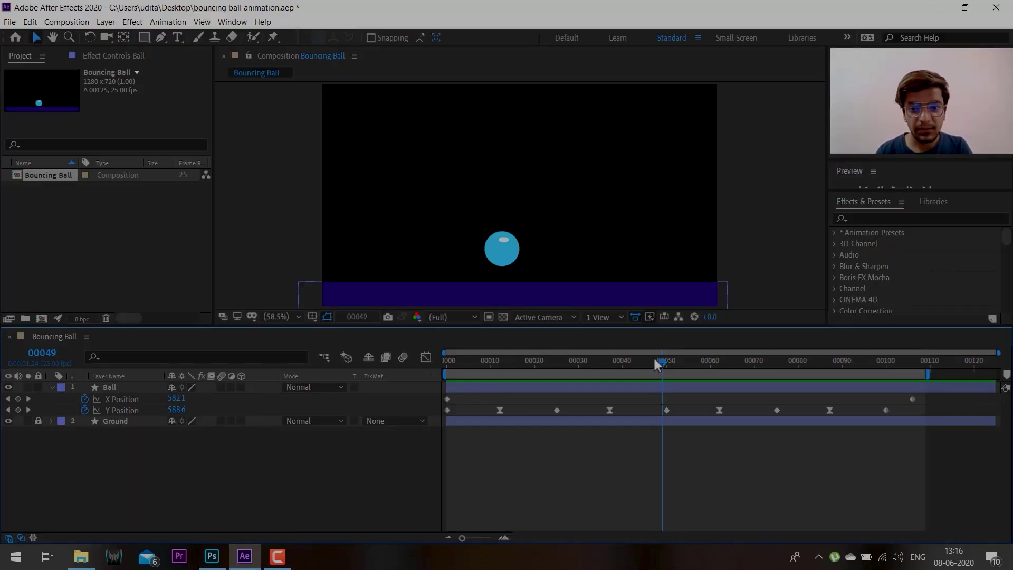
- Apply Easy Ease In to the ball's ending X Position keyframe at frame 106 and preview the slowdown from frame 0
drag(662, 363, 393, 400)
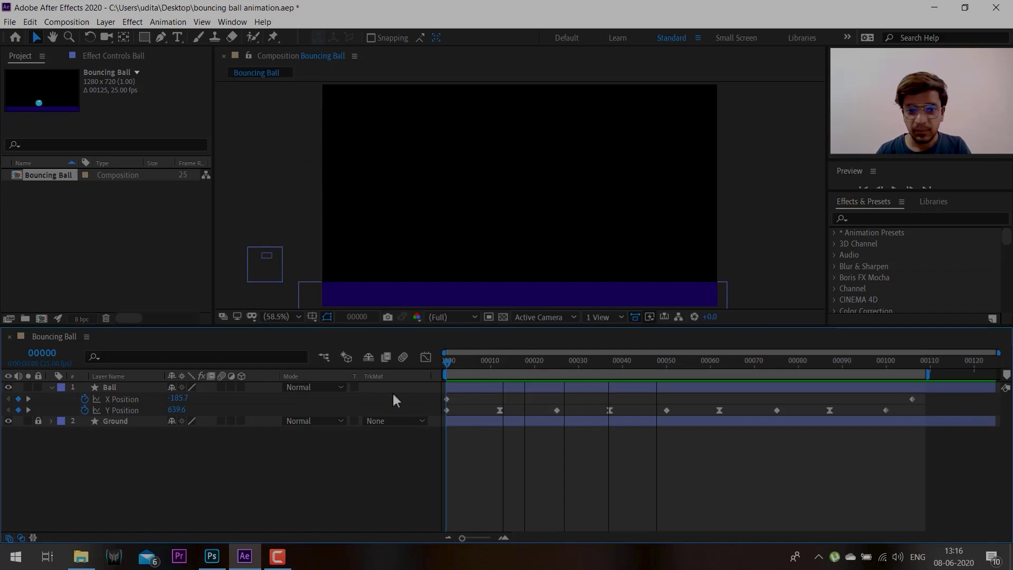
click(912, 399)
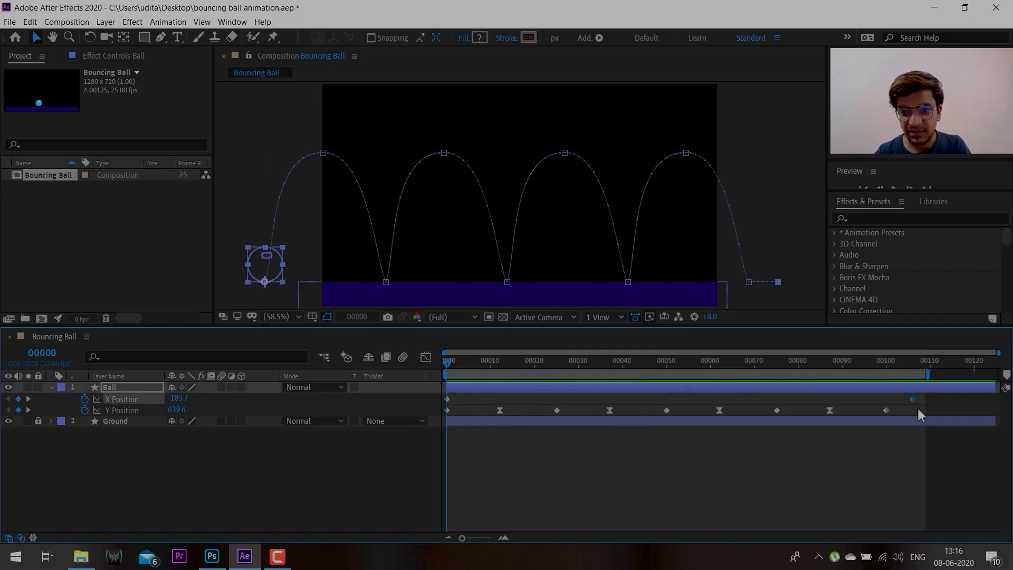
right_click(911, 399)
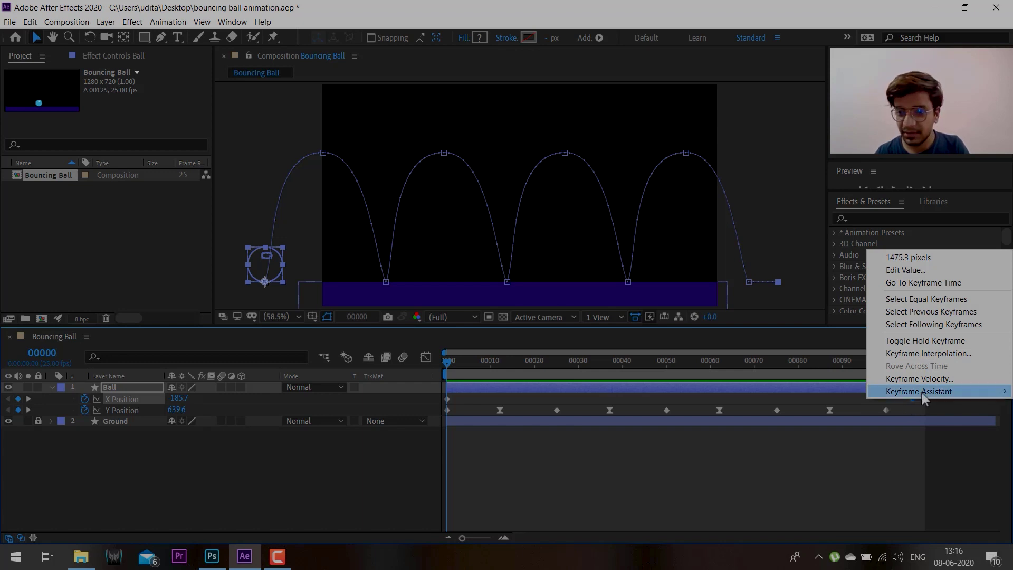
mouse_move(918, 391)
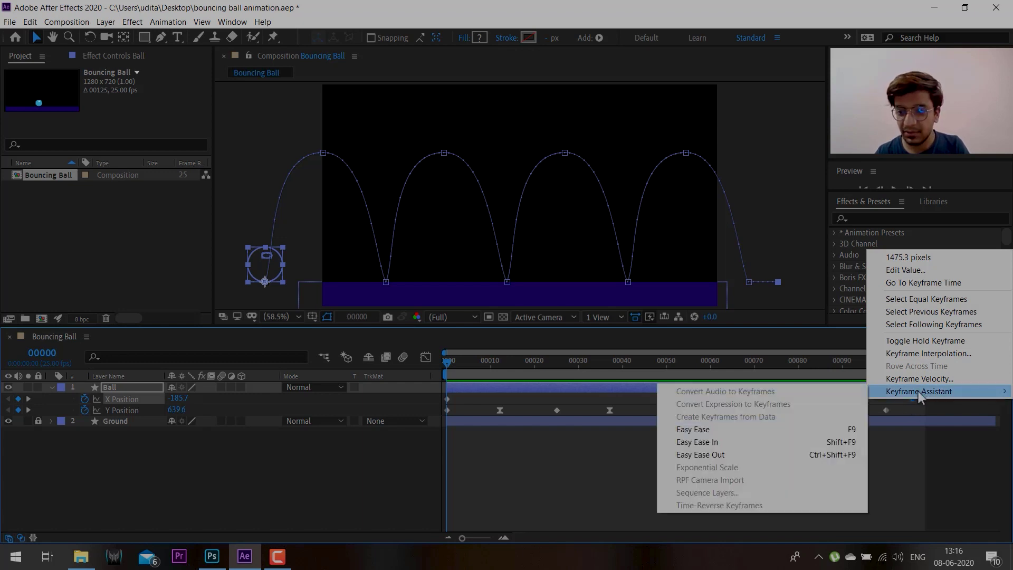
click(724, 445)
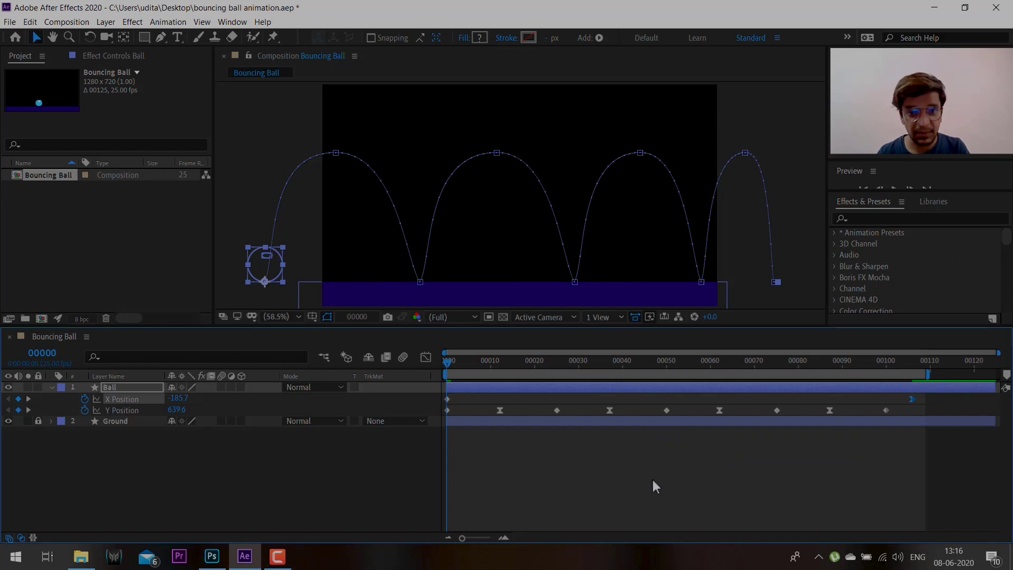
key(space)
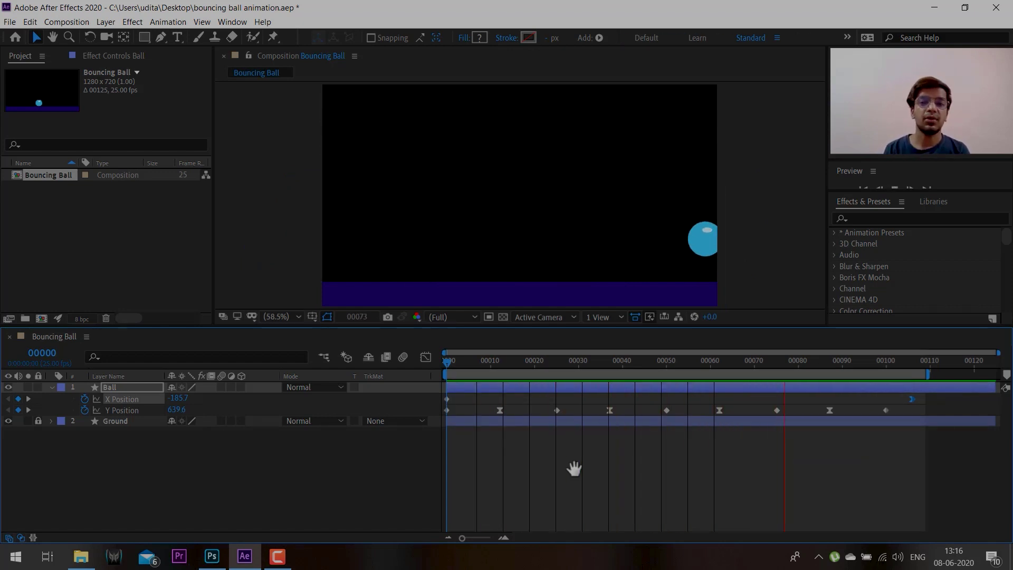
key(space)
- Lower the second, third and fourth bounce peaks together on the motion path to a Y Position of about 357.4
key(shift+Page_Down)
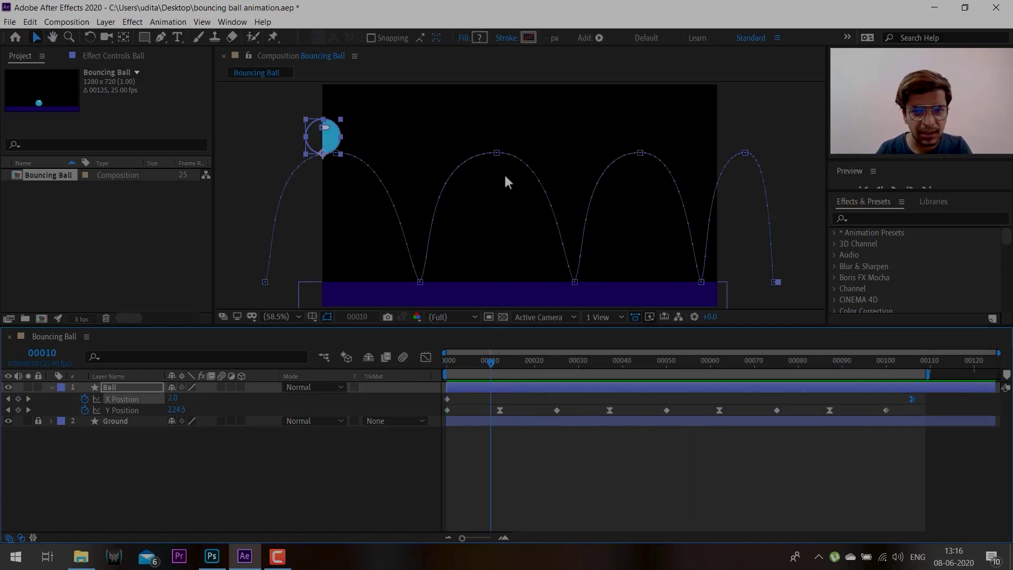
click(497, 153)
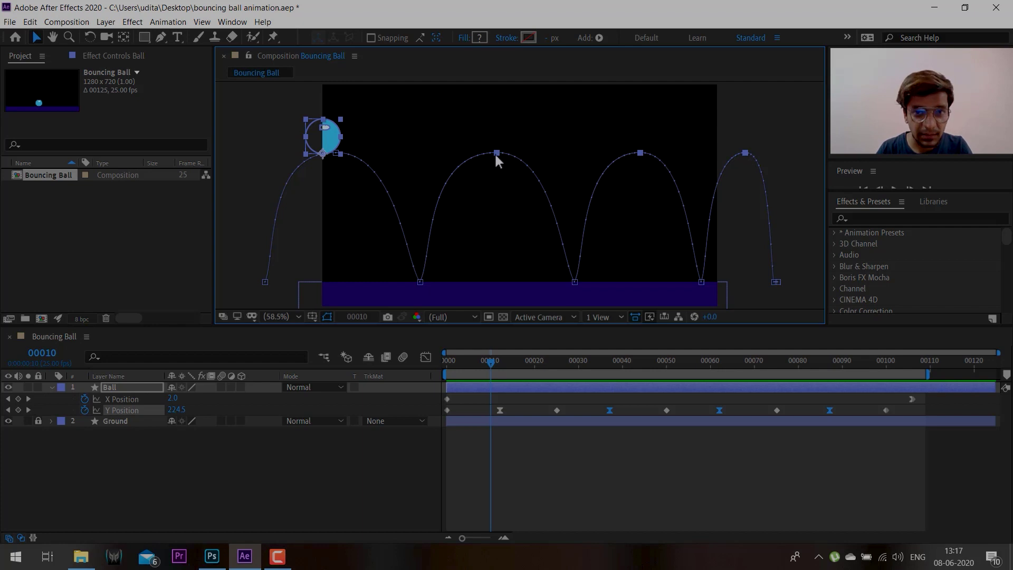
drag(496, 156, 491, 198)
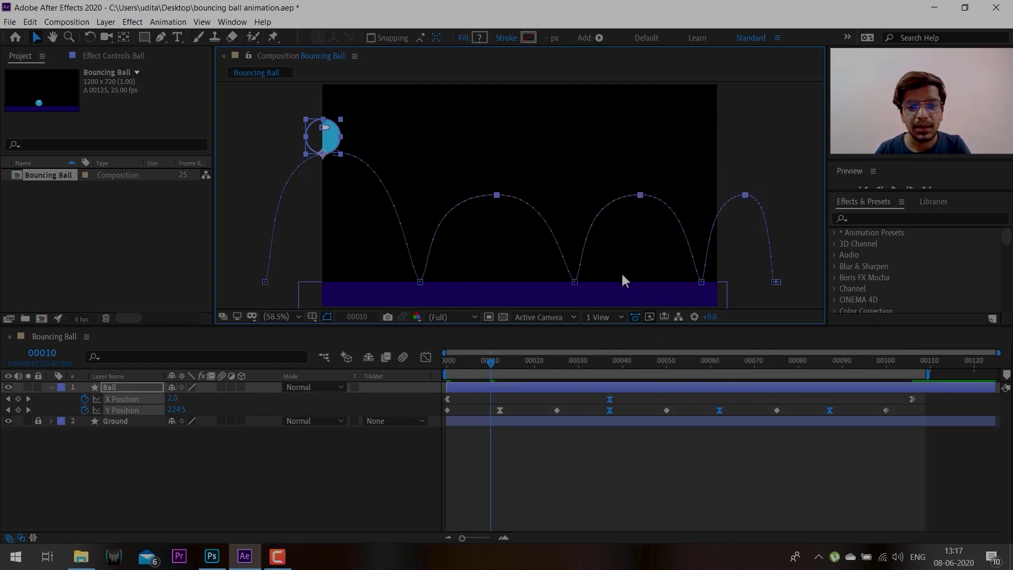
click(553, 454)
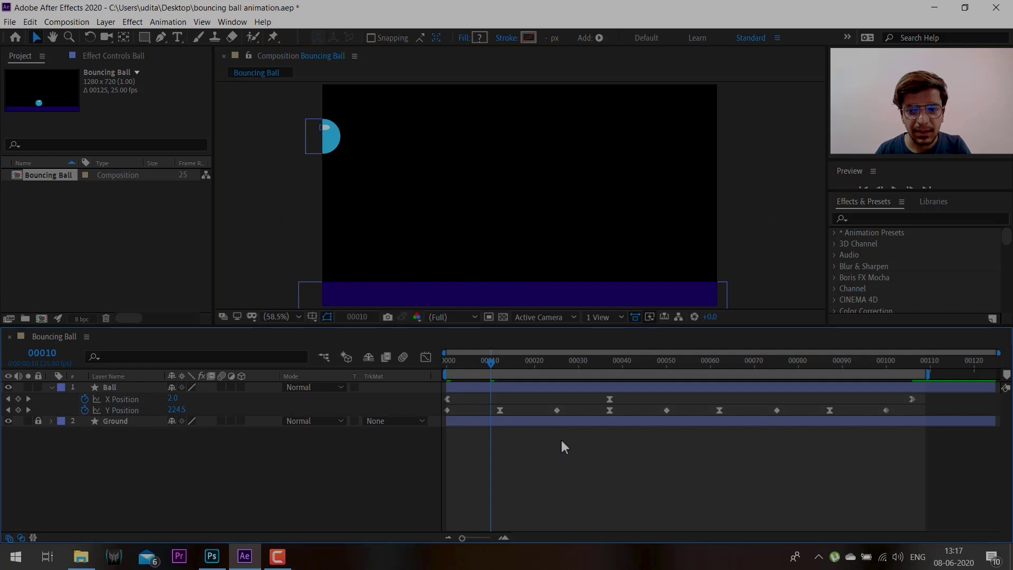
- Delete the stray X Position keyframe at frame 37 and convert the X Position keyframe at frame 0 back to linear
click(609, 399)
key(Delete)
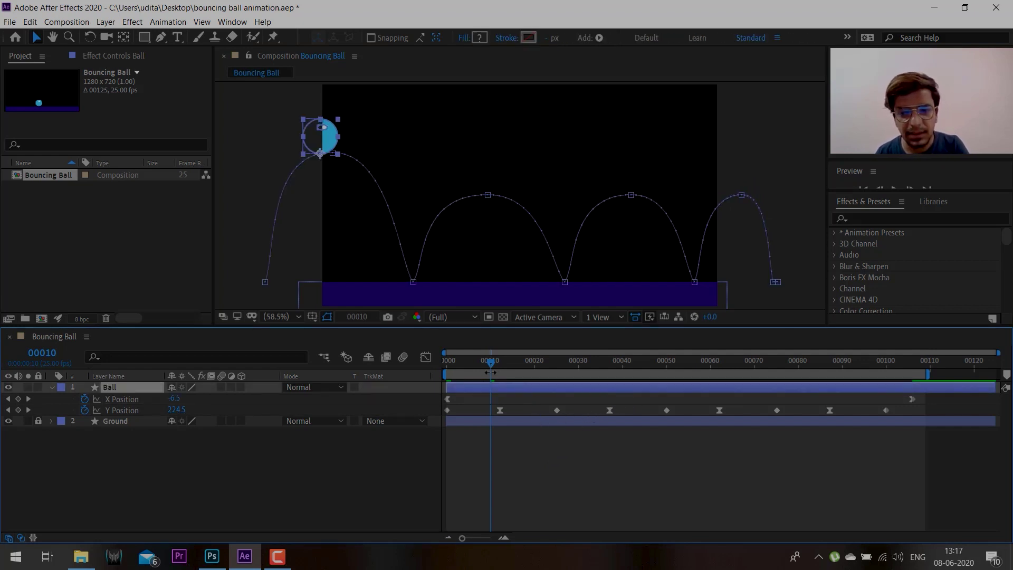
drag(498, 361, 444, 367)
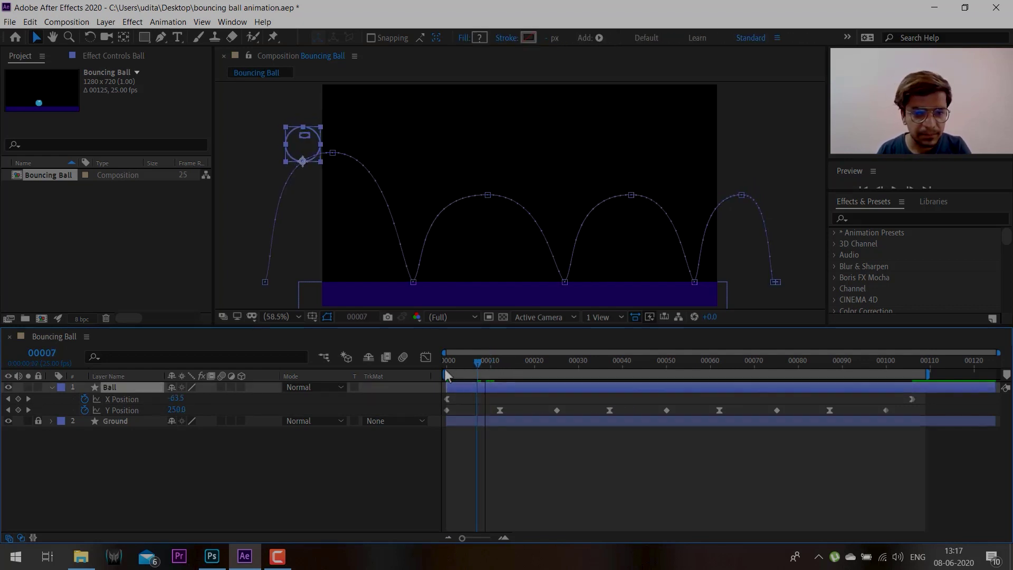
click(448, 399)
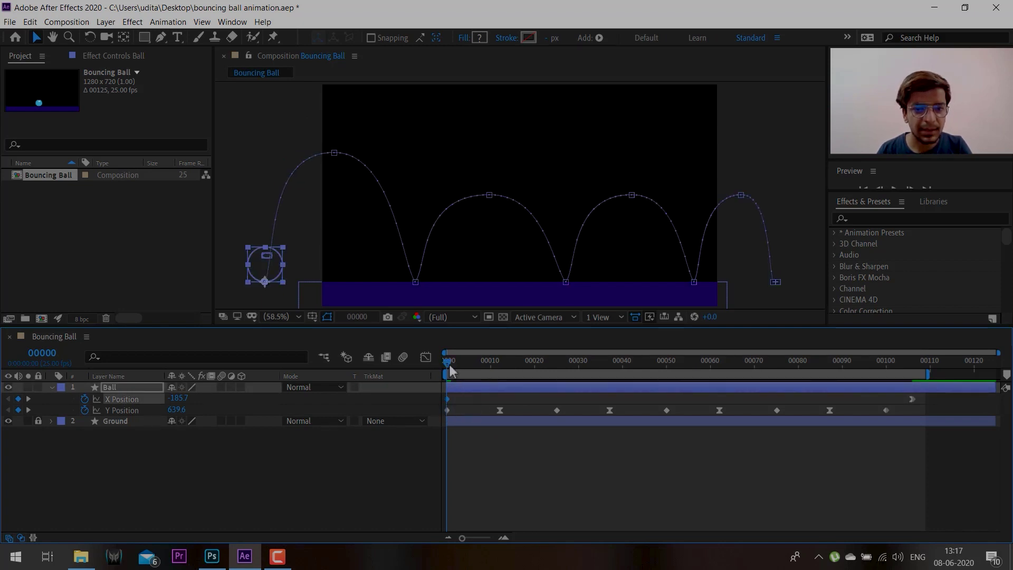
- Set the ball's Y Position keyframe at frame 62 to 451.4, lowering the third bounce peak
drag(450, 364, 722, 372)
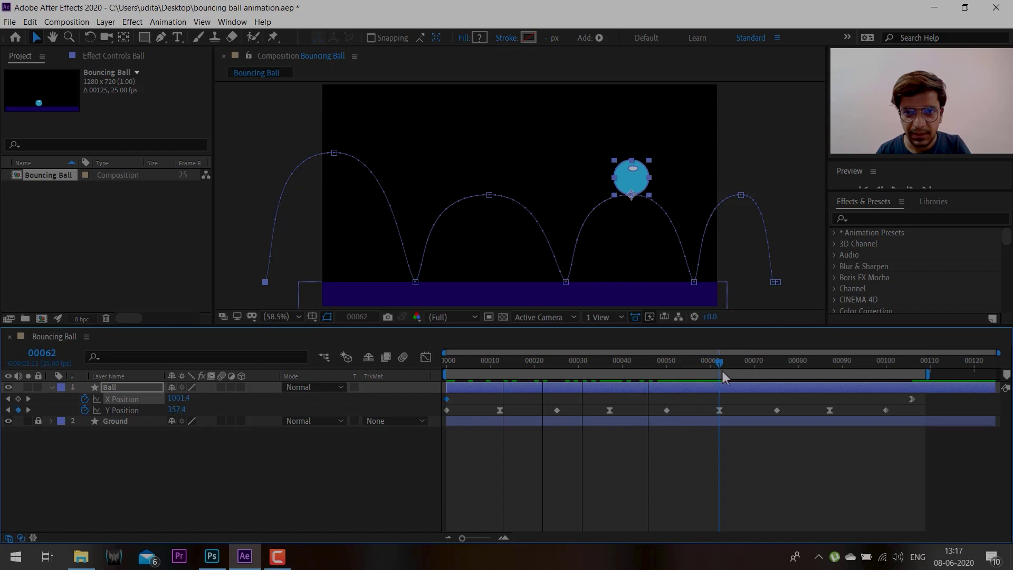
click(720, 410)
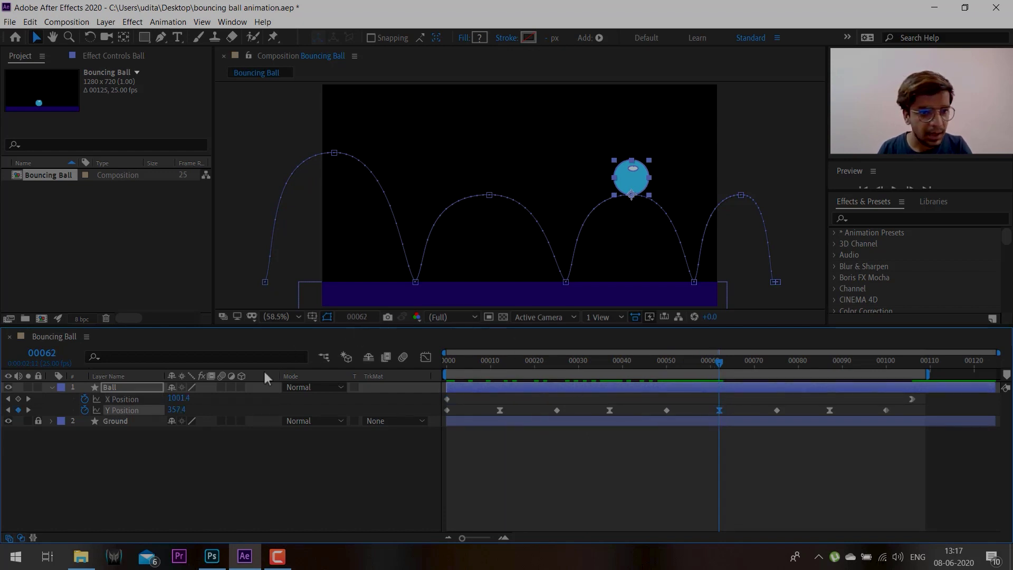
drag(176, 410, 227, 409)
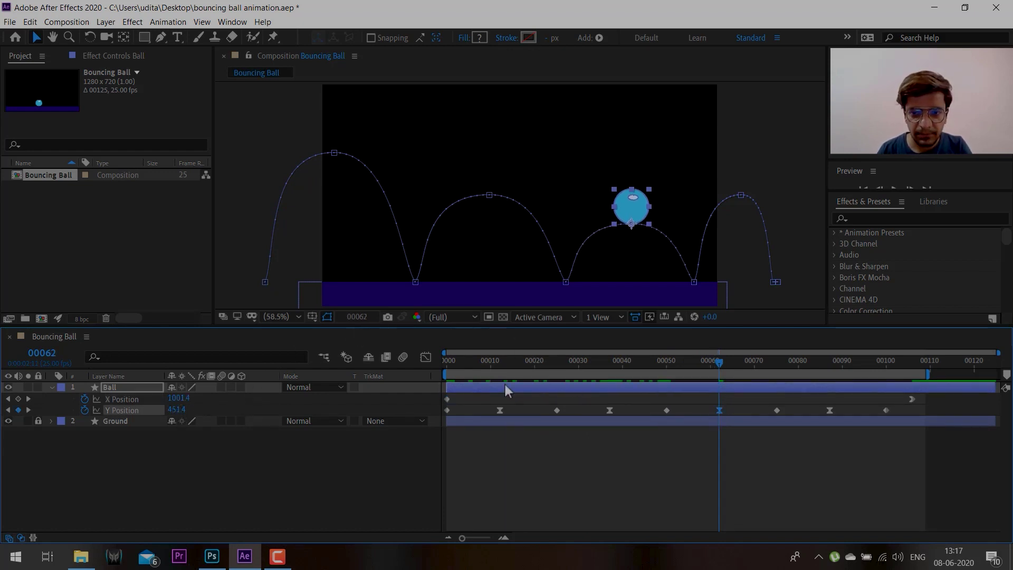
- Set the ball's Y Position keyframe at frame 87 to 588.4, making the fourth bounce the lowest
drag(719, 362, 830, 376)
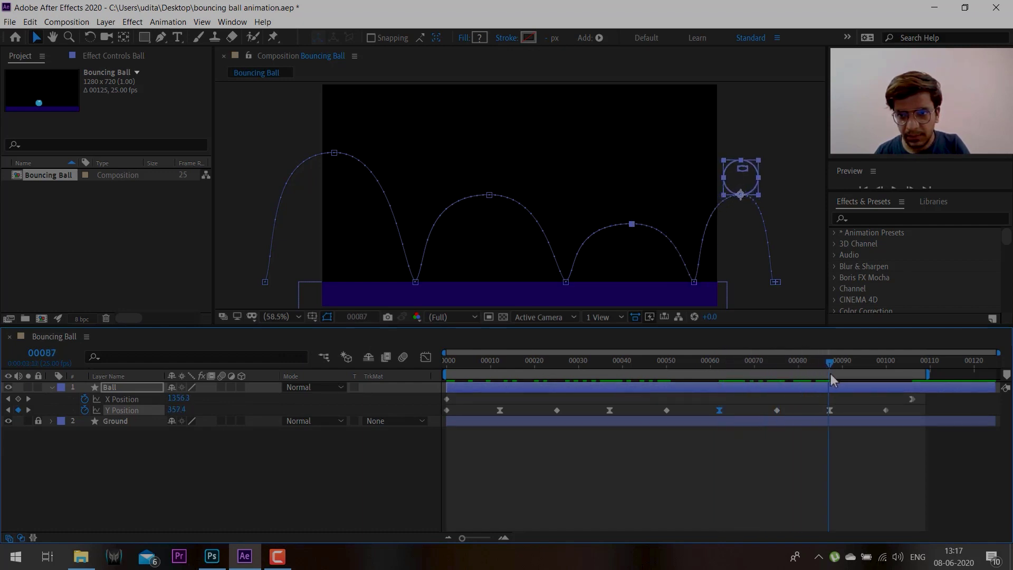
click(830, 411)
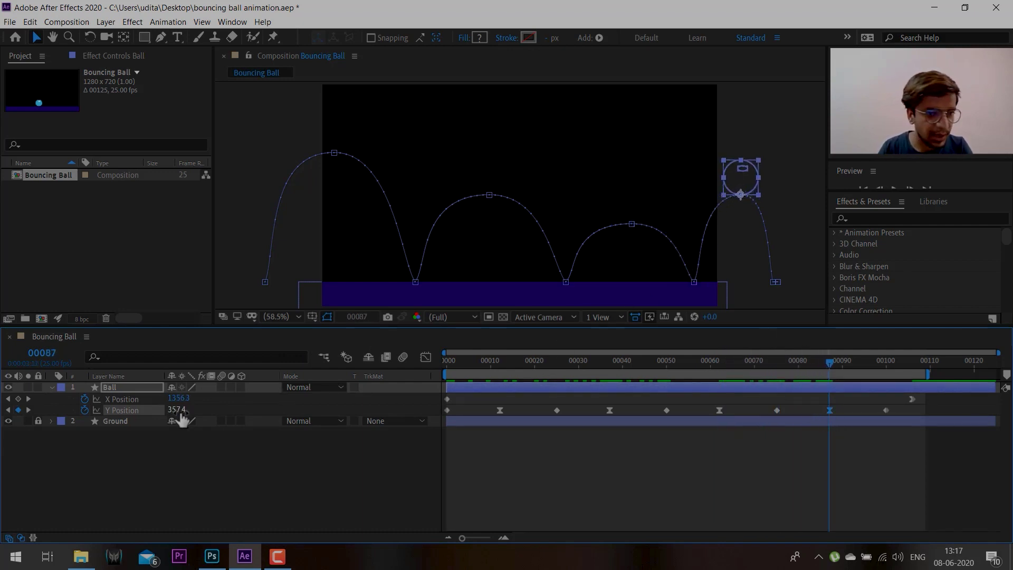
drag(177, 410, 427, 397)
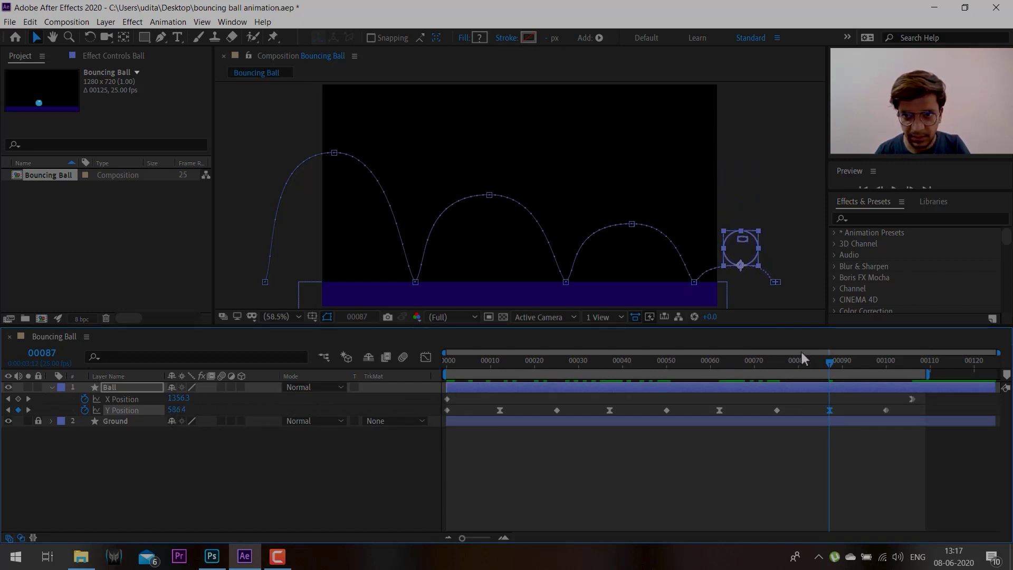
- Set the ball's X Position keyframe at frame 0 to -228.7, aligning the first peak with the composition's edge
drag(822, 359, 406, 387)
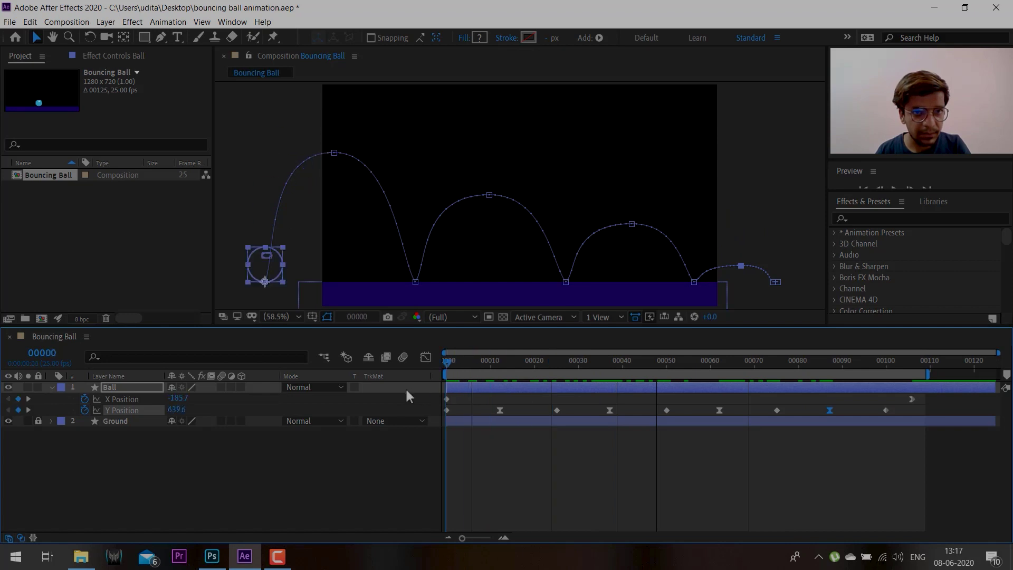
click(447, 400)
mouse_move(178, 399)
mouse_down()
mouse_move(153, 399)
mouse_move(169, 399)
mouse_up()
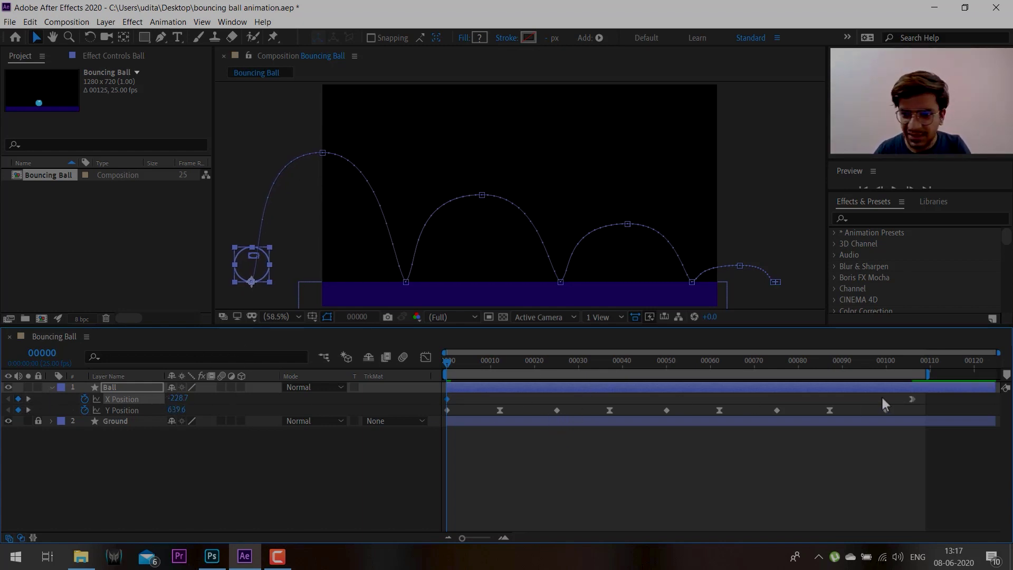
- Set the ball's ending X Position keyframe at frame 106 to 1880.3, shifting the third bounce peak to the composition's far edge
drag(924, 394, 870, 404)
drag(457, 396, 429, 414)
drag(930, 406, 907, 398)
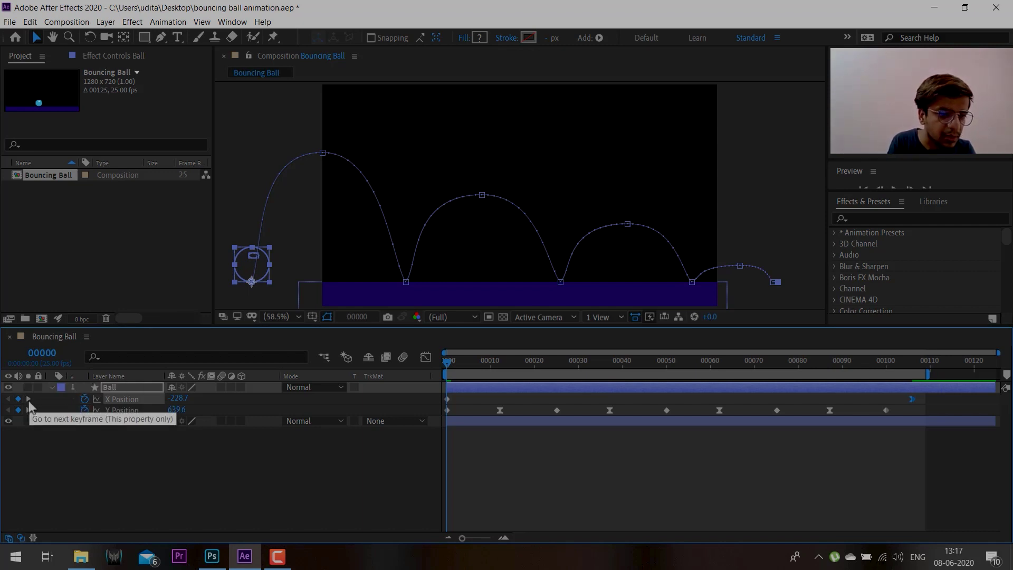
click(28, 399)
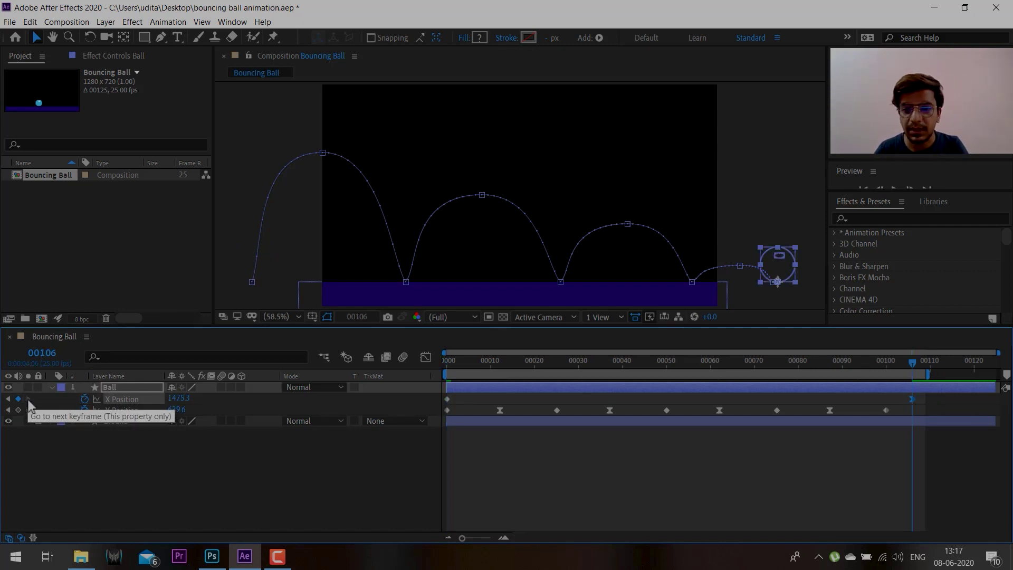
key(Page_Down)
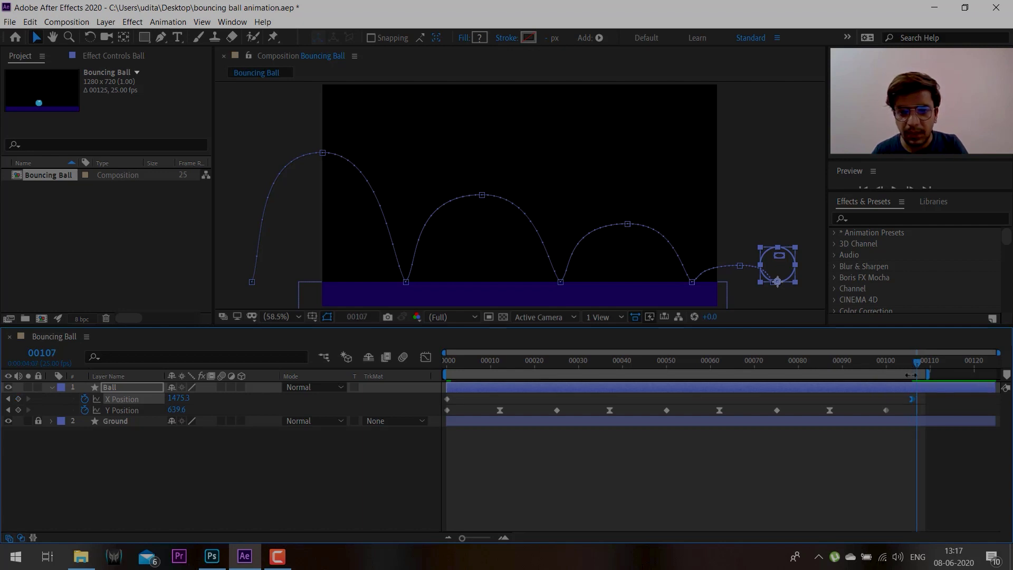
click(8, 399)
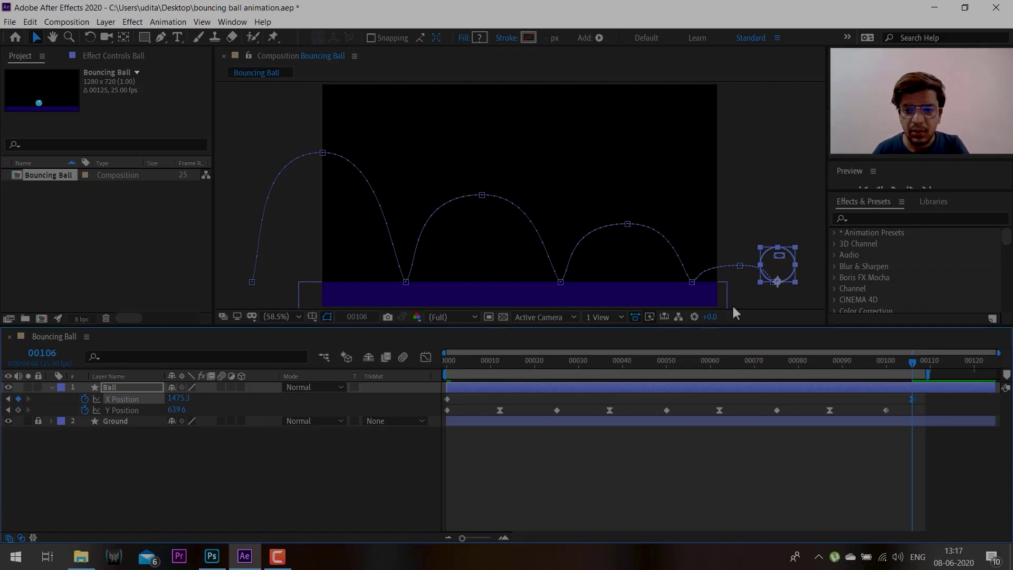
drag(178, 398, 459, 416)
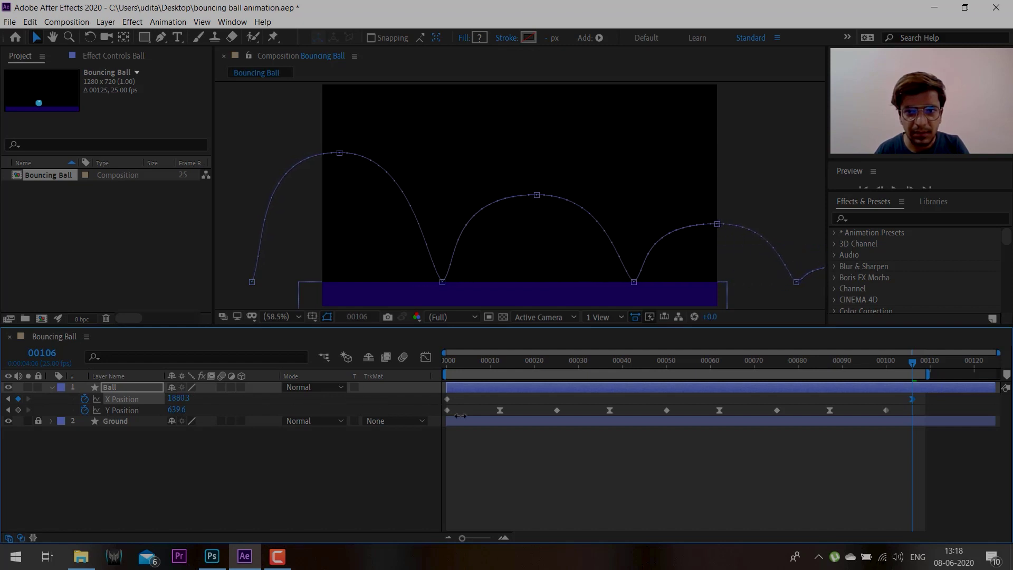
- Look at the ball bounce squash-and-stretch sketch in Photoshop and return to After Effects
click(211, 556)
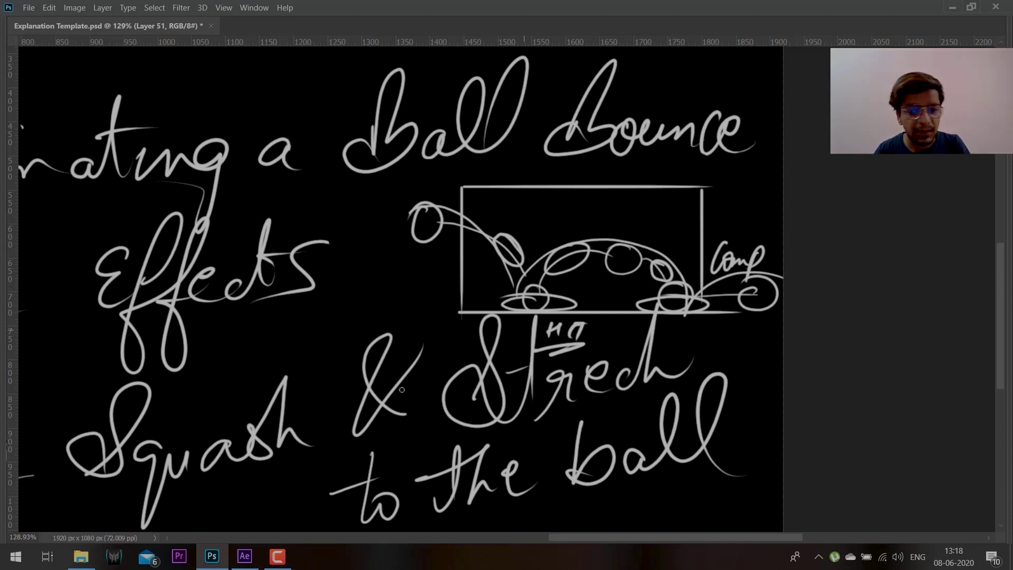
click(244, 556)
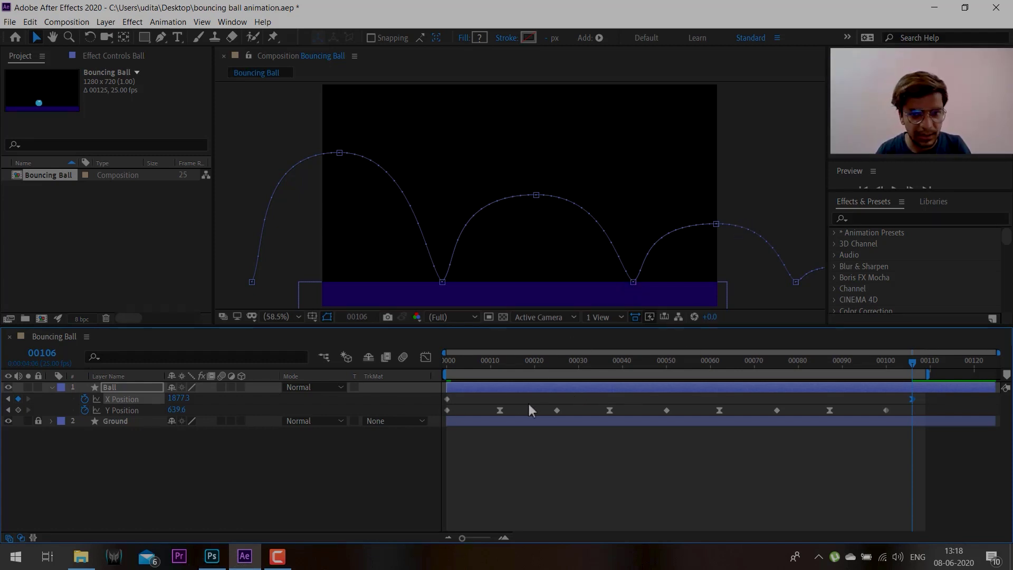
- Set the ball's X Position at frame 0 to -278.7 and preview the bounce animation
drag(475, 363, 357, 385)
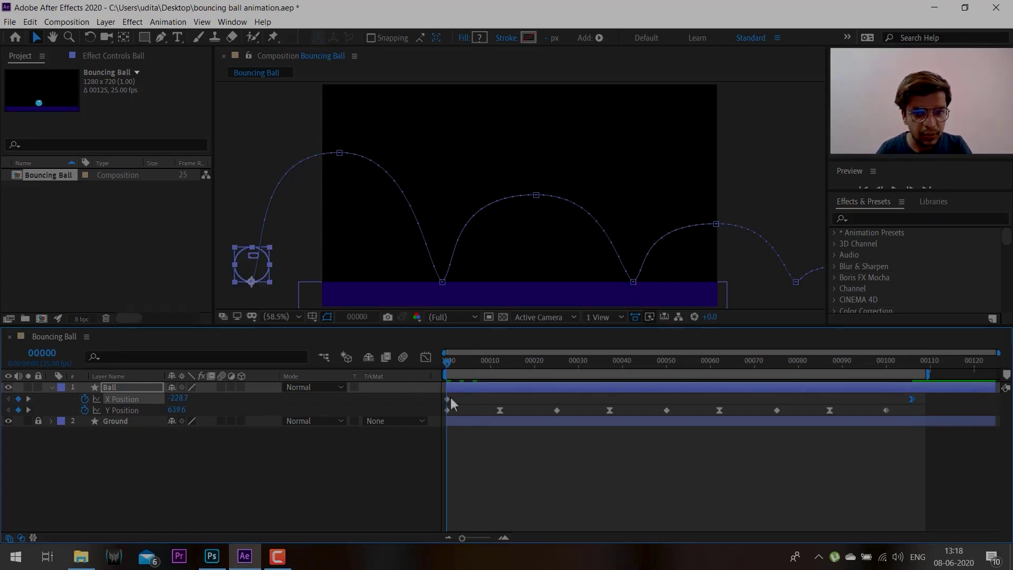
drag(178, 399, 152, 399)
key(space)
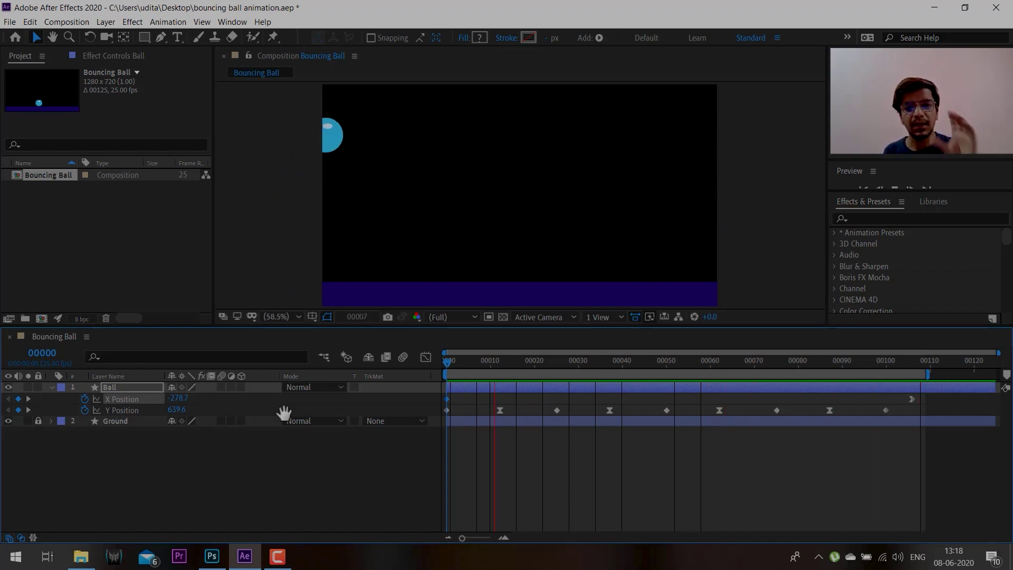
key(space)
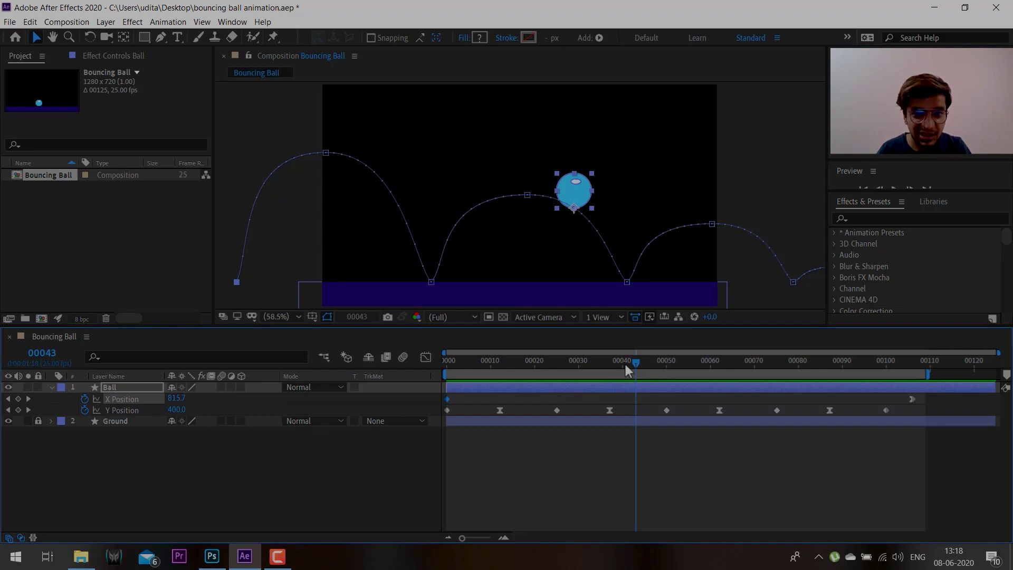
- Reveal the Ball layer's Rotation property and enable keyframing for it at frame 0
drag(625, 364, 445, 373)
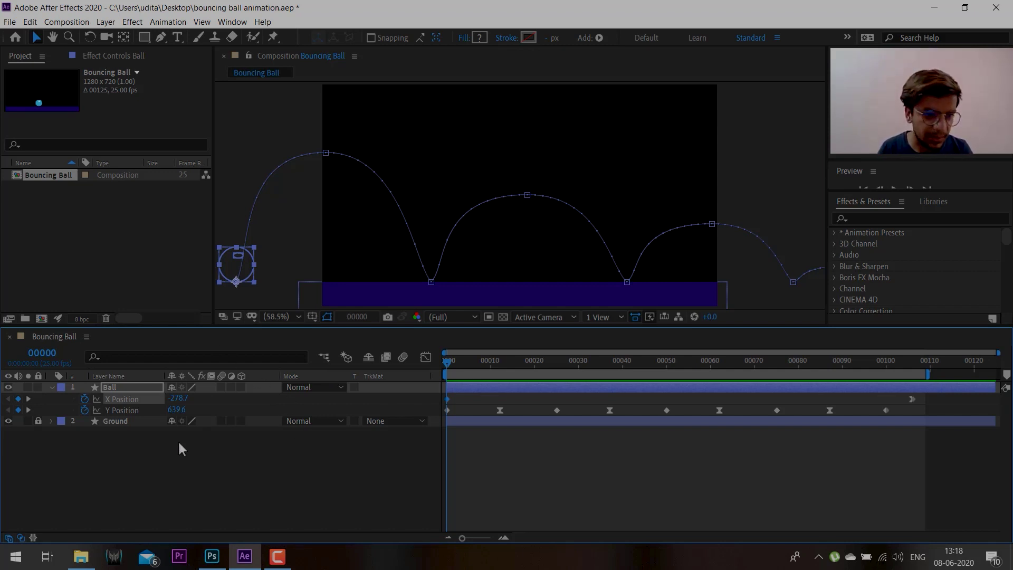
key(shift+r)
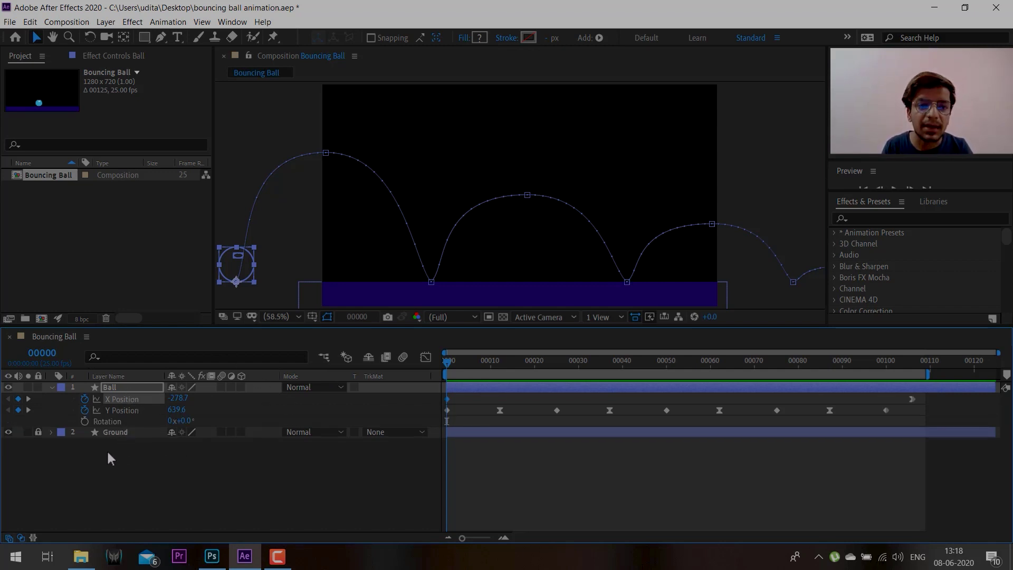
click(85, 421)
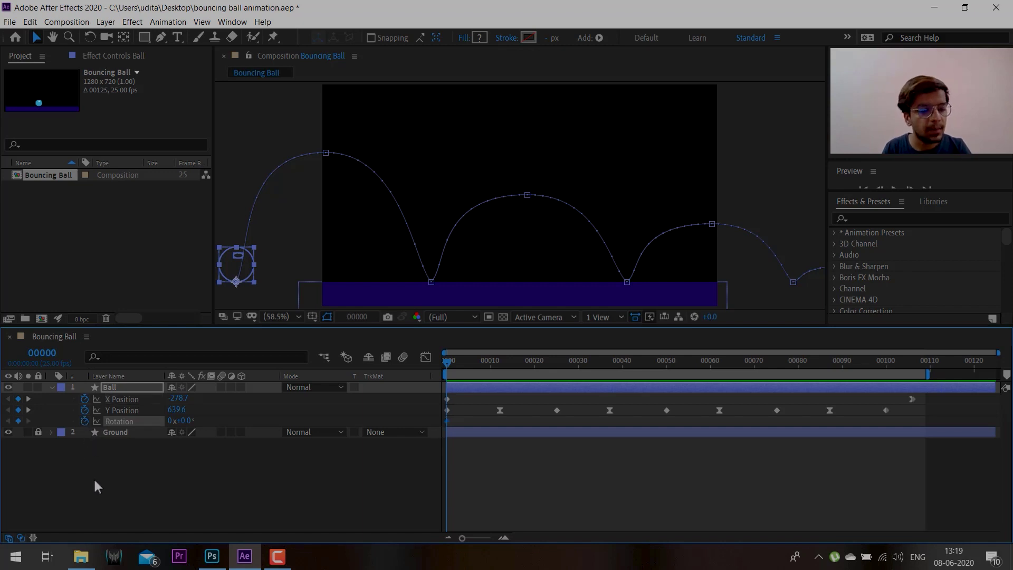
- Reveal the ball's Scale property and add 100% keyframes at the first ground contact, frame 25, and at frame 20
key(shift+s)
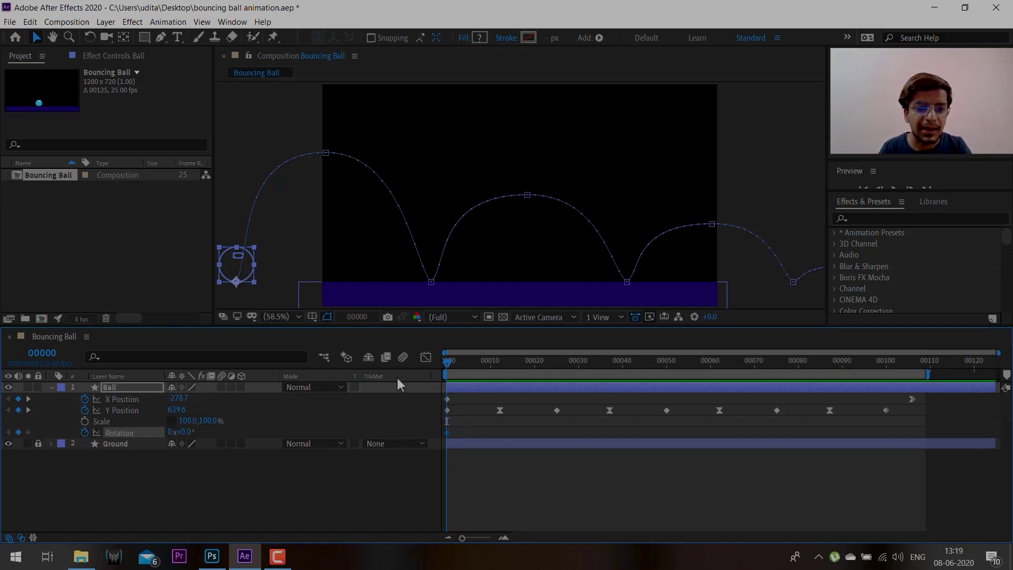
drag(456, 366, 557, 374)
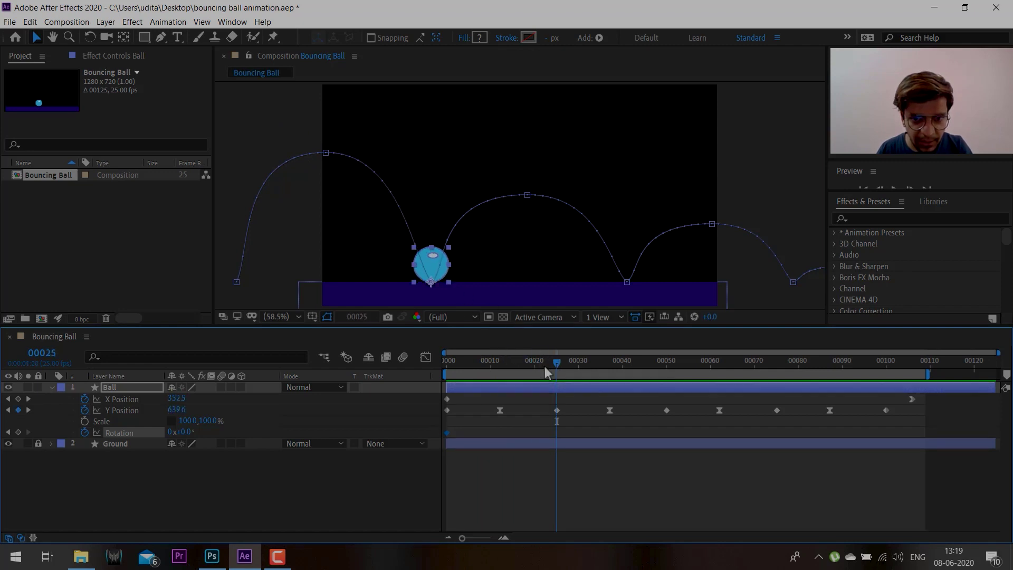
click(557, 411)
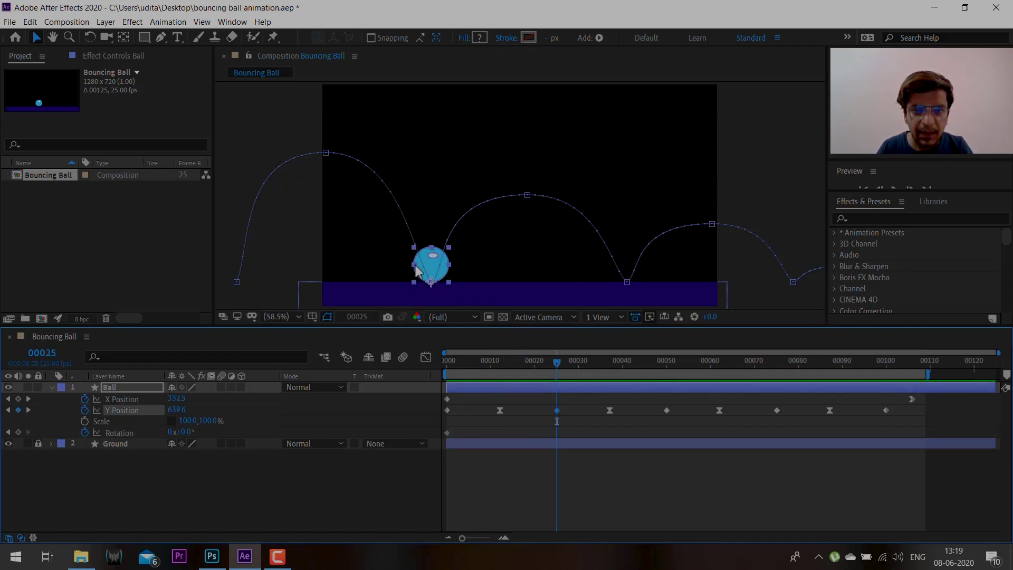
click(84, 421)
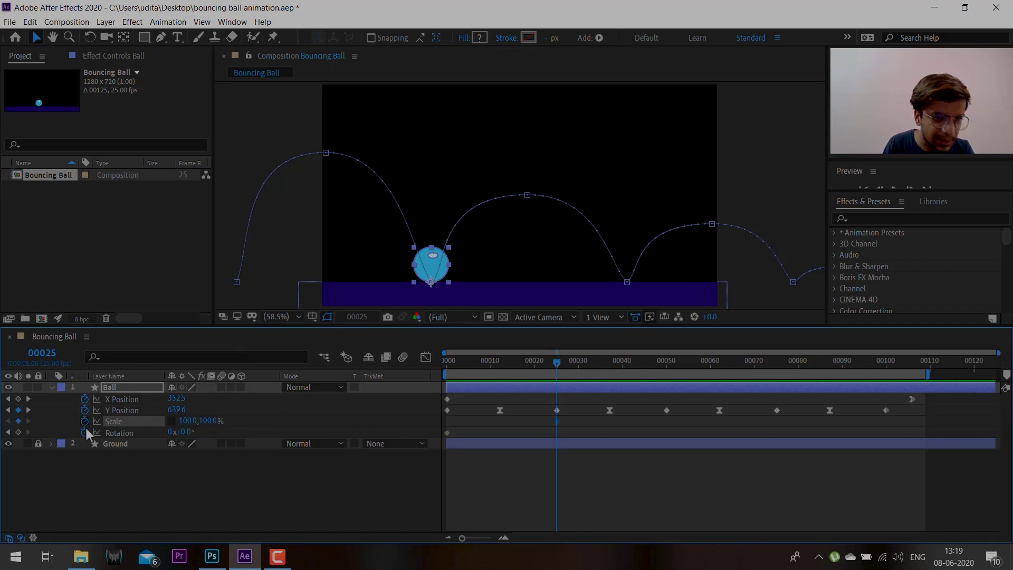
drag(552, 359, 534, 363)
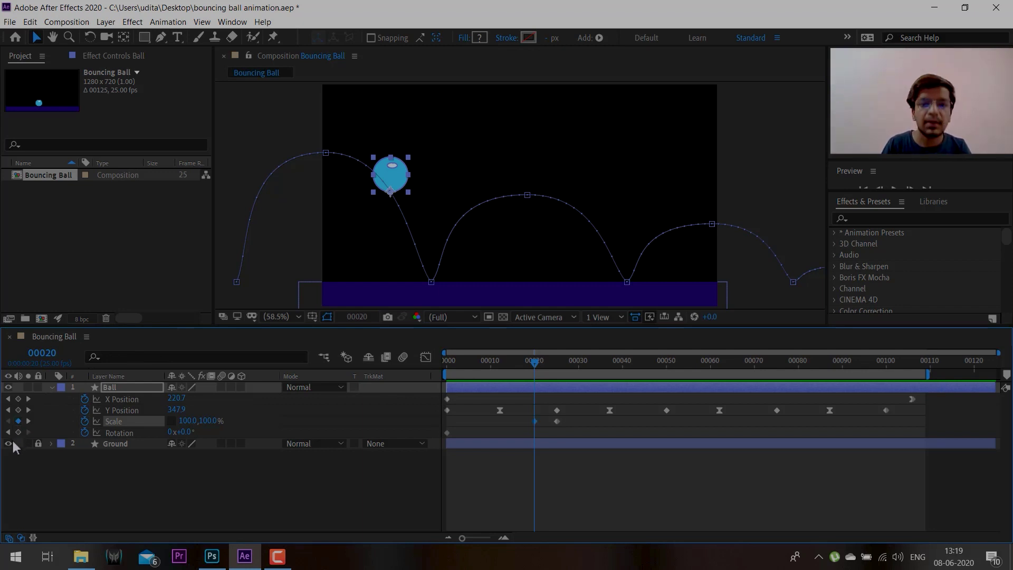
- At frame 25, try vertical Scale values of 120% and 80% on the ball, and settle on 70% for the squash
drag(544, 364, 556, 361)
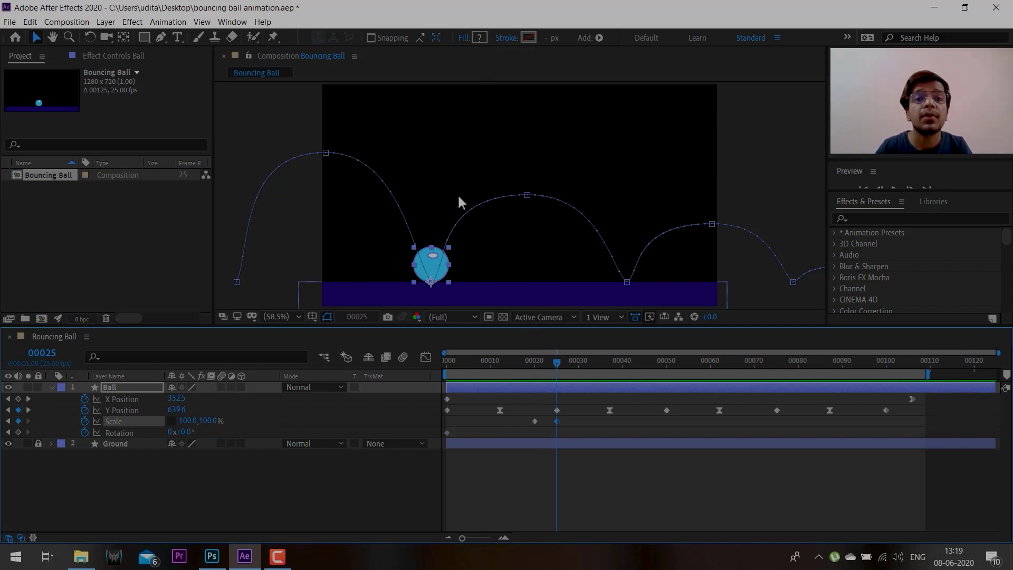
click(209, 421)
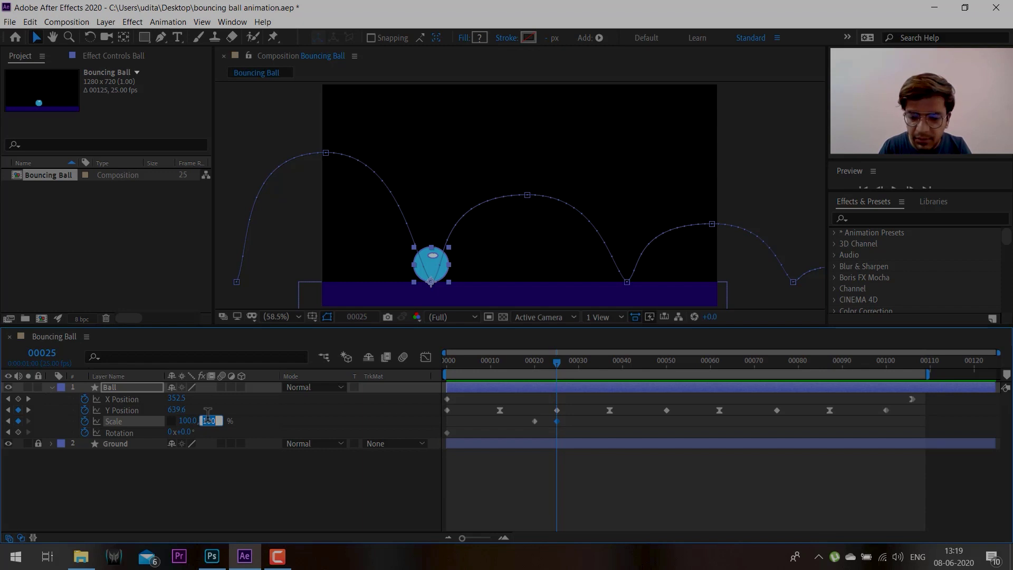
text(1)
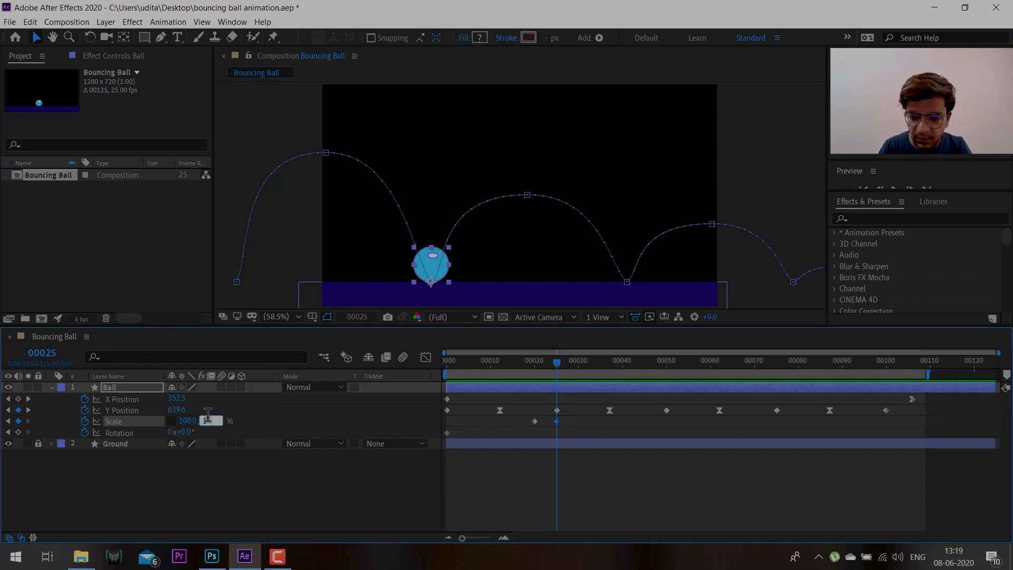
text(20)
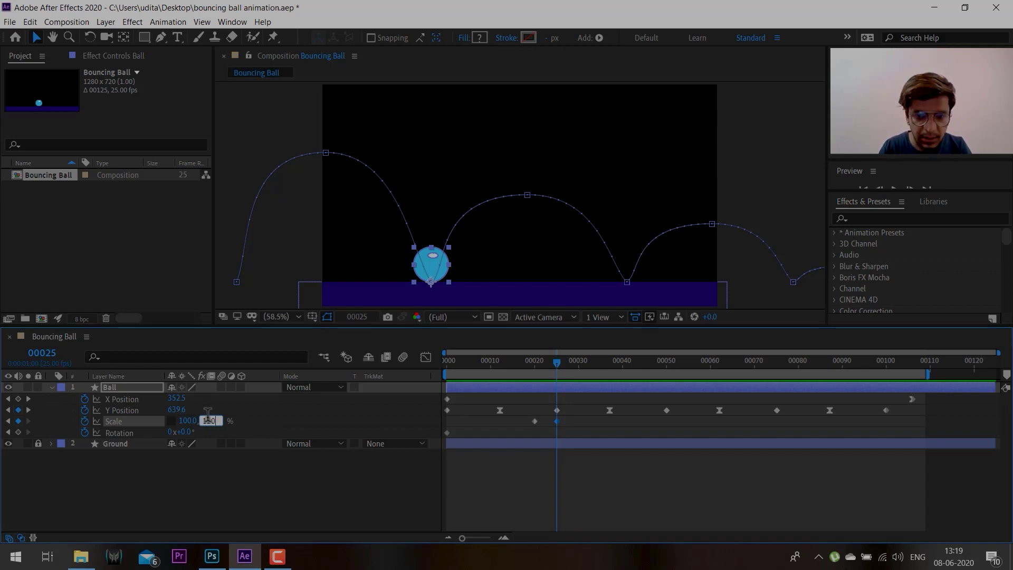
key(Return)
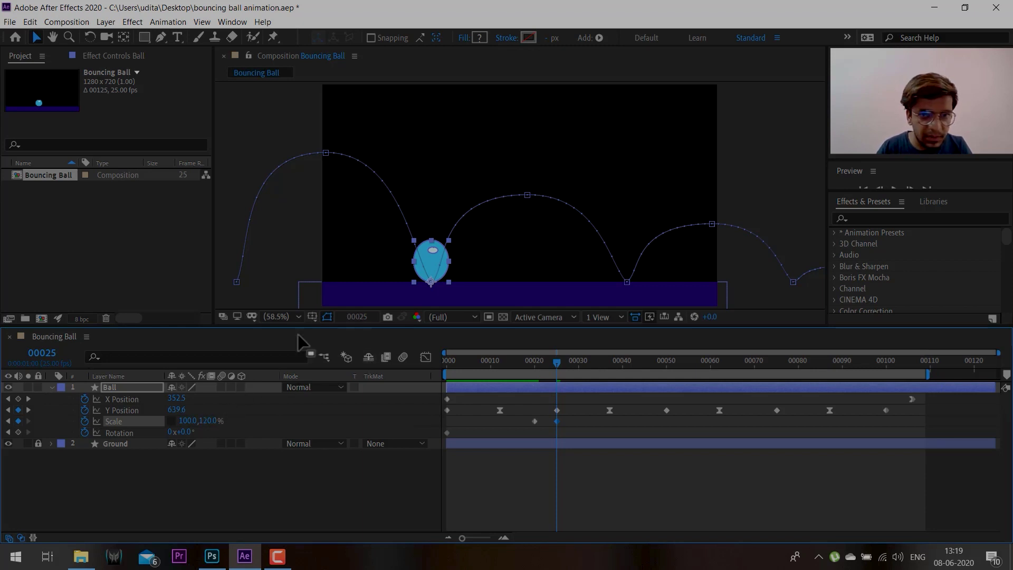
click(208, 421)
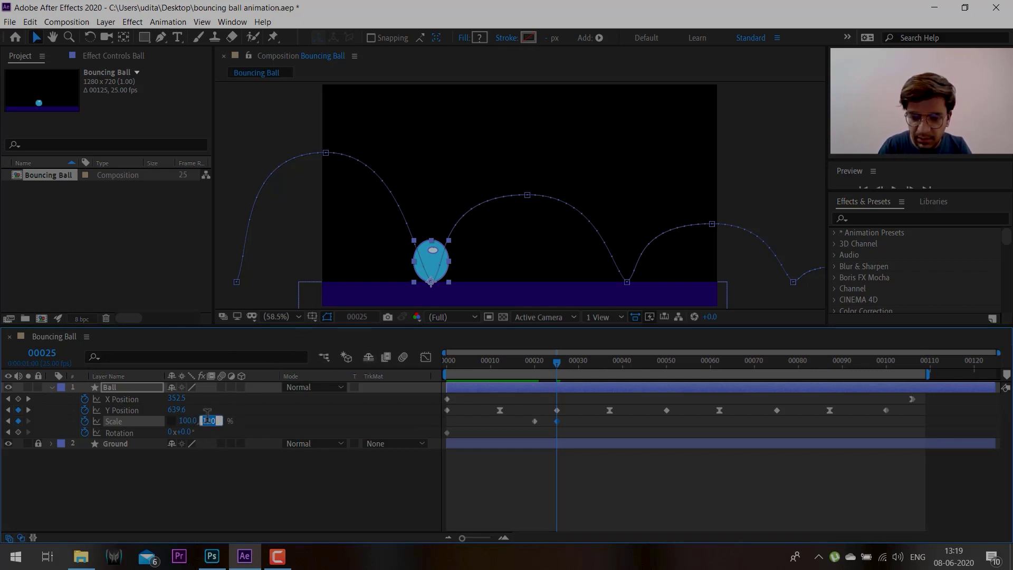
text(80)
key(Return)
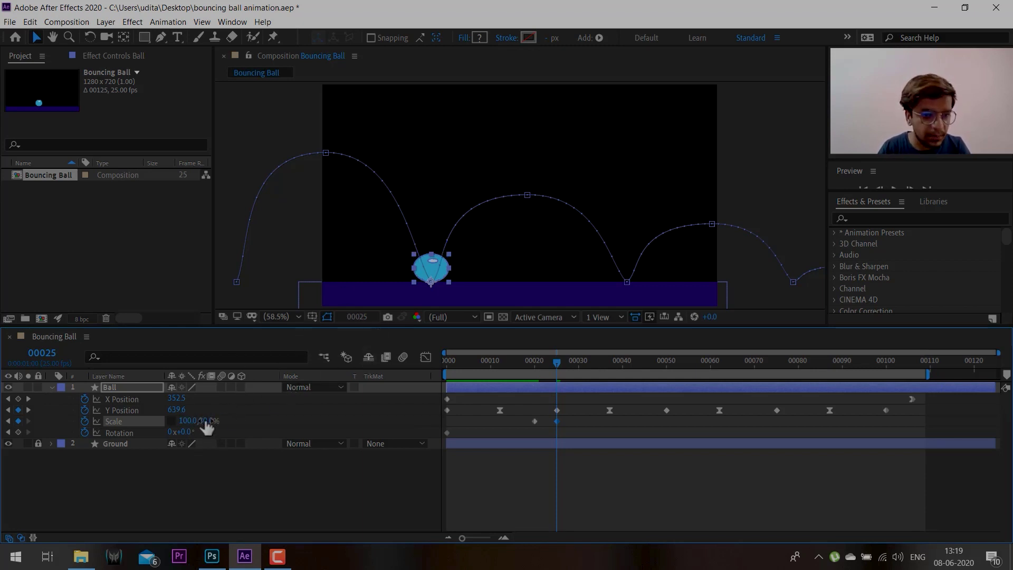
click(208, 421)
text(70)
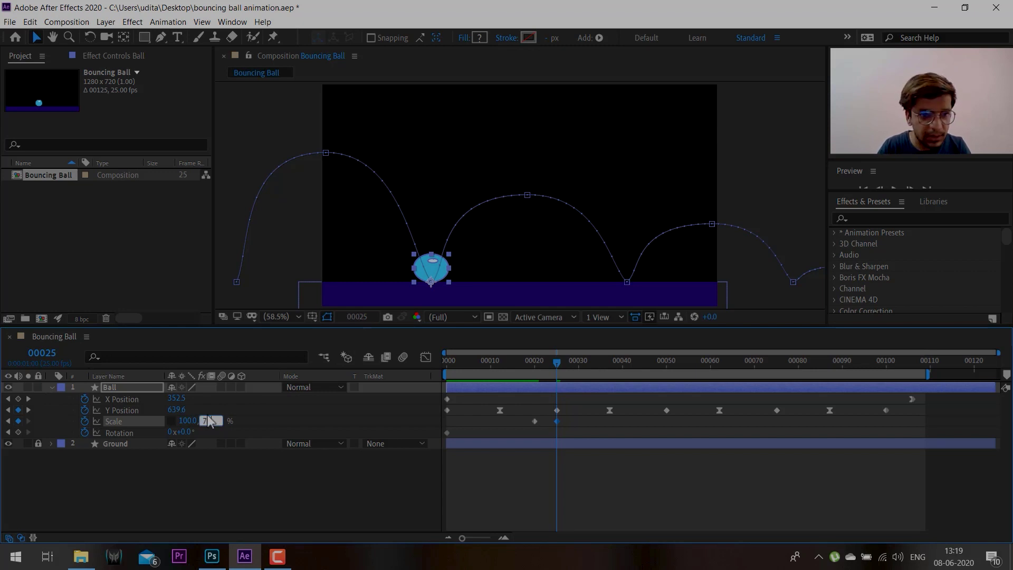
key(Return)
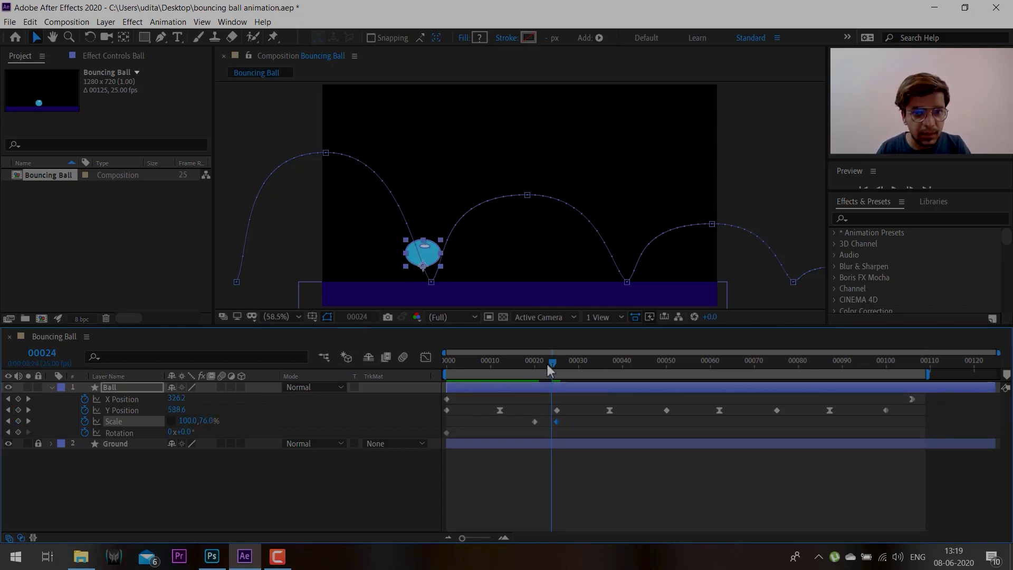
mouse_move(546, 364)
mouse_down()
mouse_move(533, 364)
mouse_move(556, 368)
mouse_up()
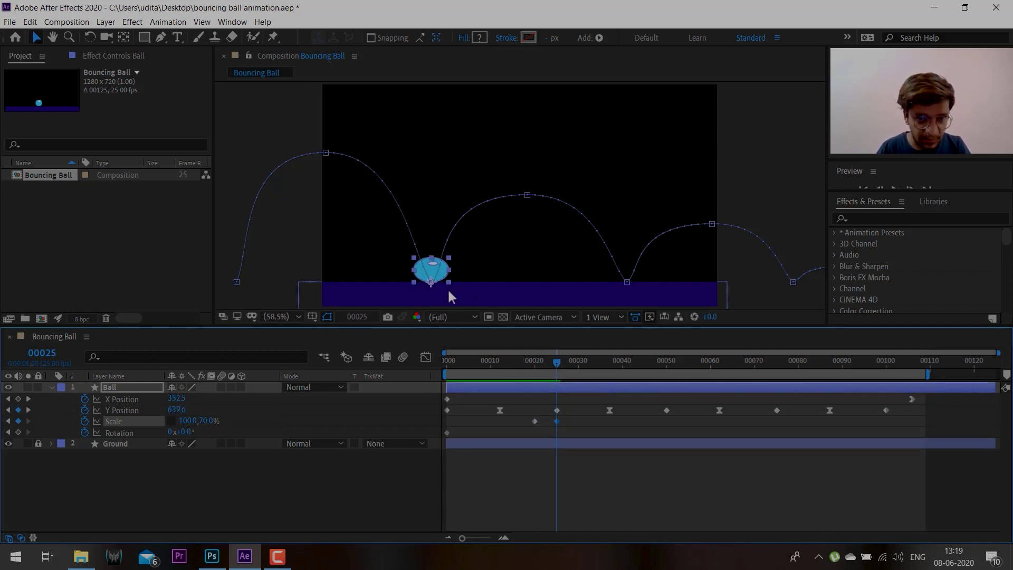
- Keyframe the ball's Rotation to -35° at frame 20 and 0° at frame 25
drag(555, 366, 535, 365)
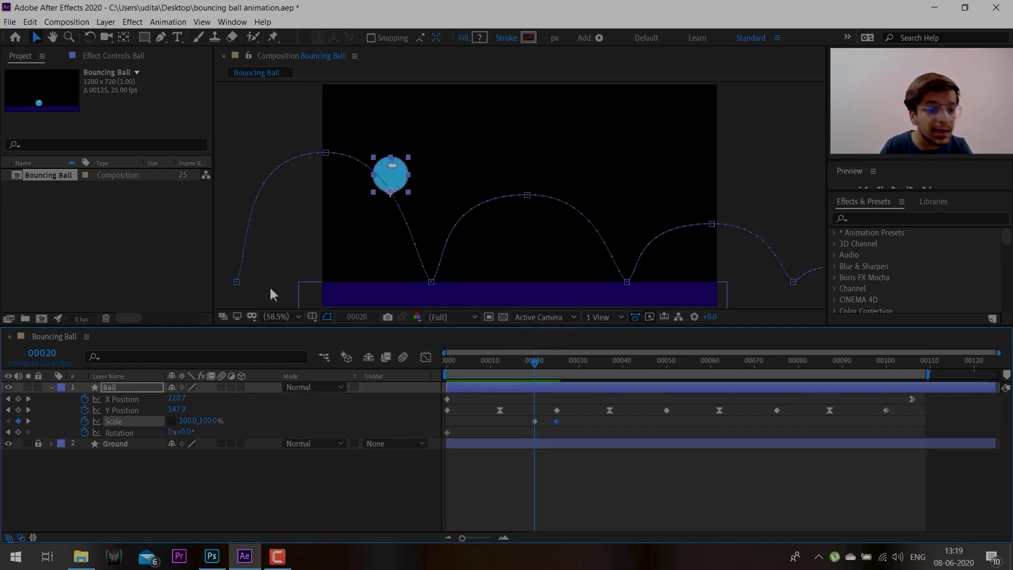
drag(182, 431, 163, 432)
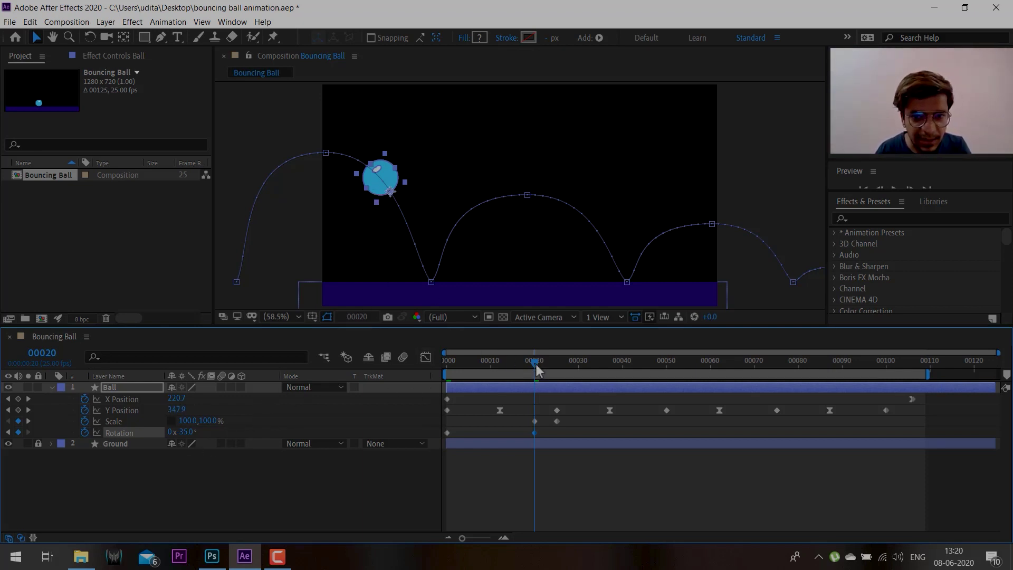
drag(534, 362, 557, 373)
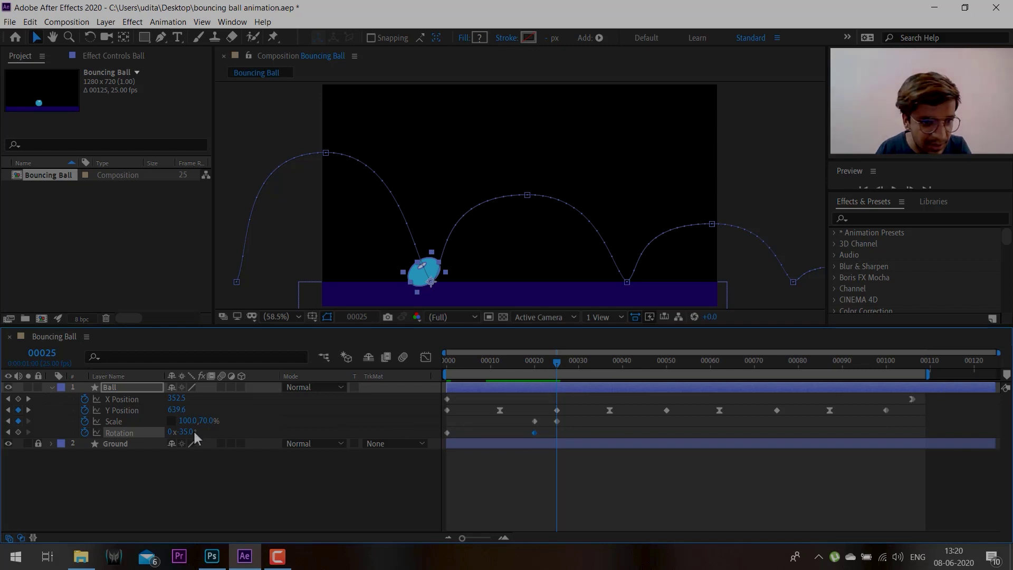
click(559, 429)
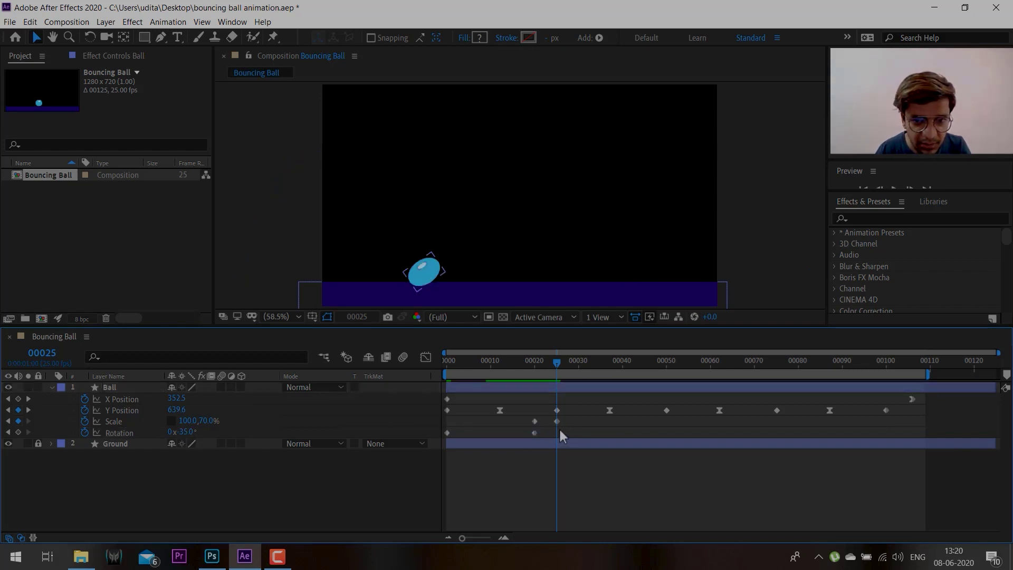
click(186, 432)
text(0)
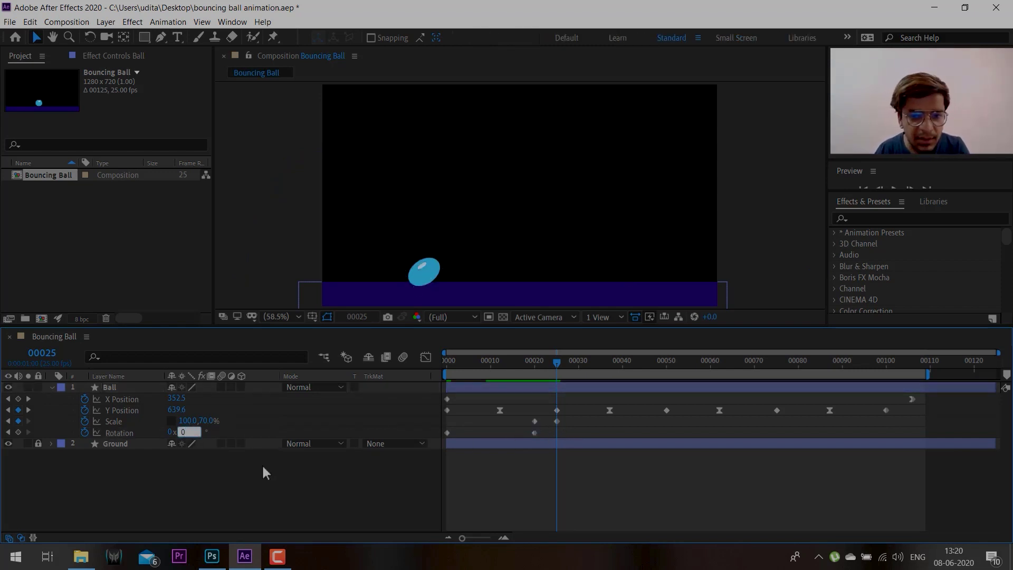
key(Return)
- Stretch the ball at frame 22 by setting its vertical Scale to 120%
drag(551, 360, 543, 364)
click(545, 387)
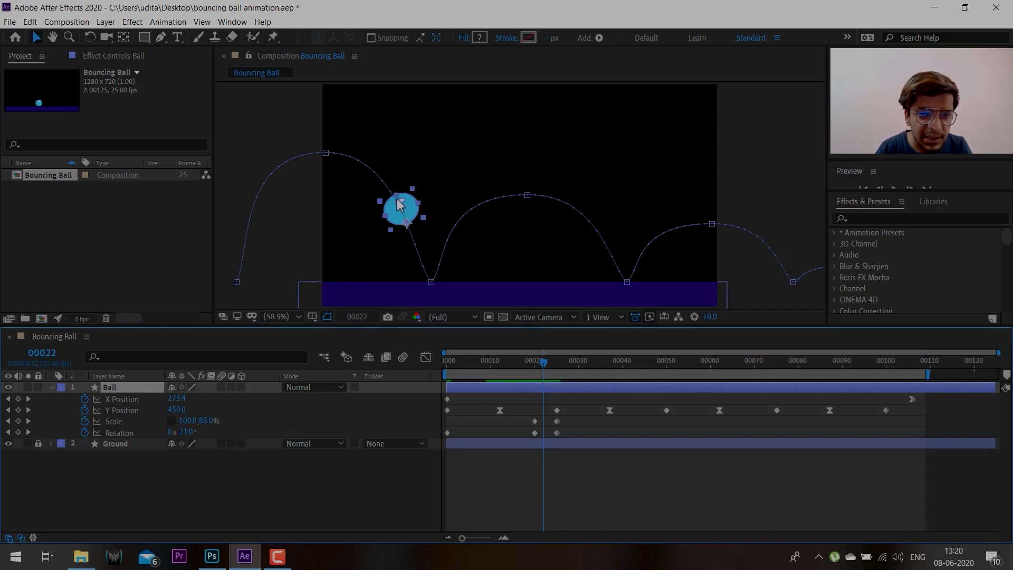
drag(396, 196, 392, 184)
click(213, 421)
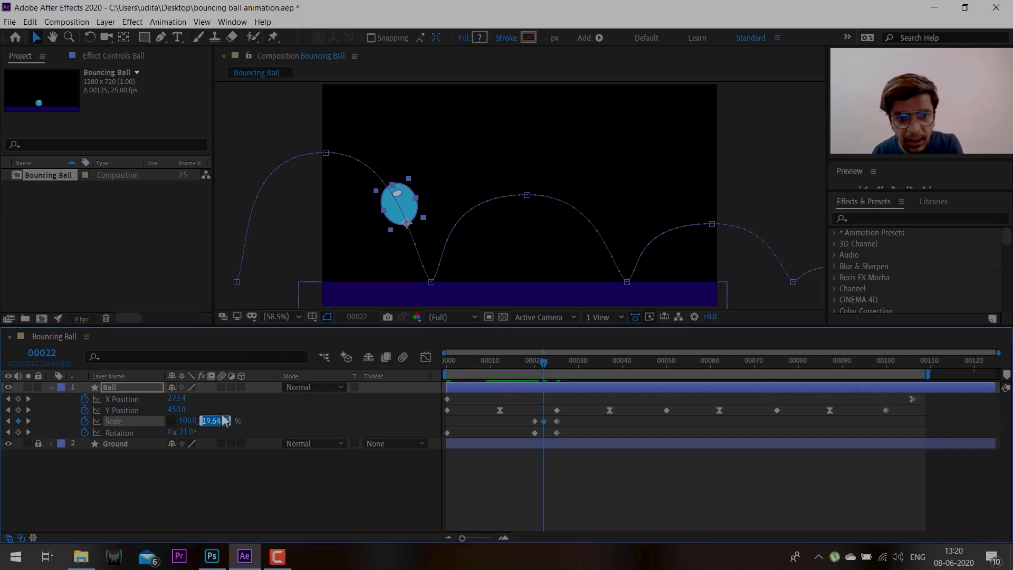
text(2120)
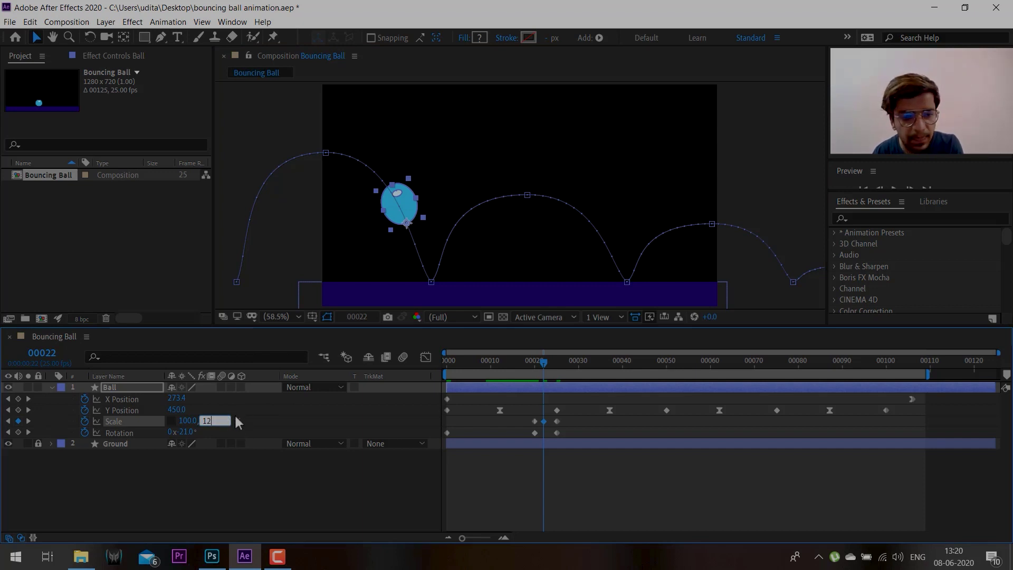
click(254, 418)
- Move the stretch Scale keyframe from frame 22 to frame 23 and scrub through the impact
drag(541, 362, 556, 363)
click(544, 422)
drag(544, 421, 548, 422)
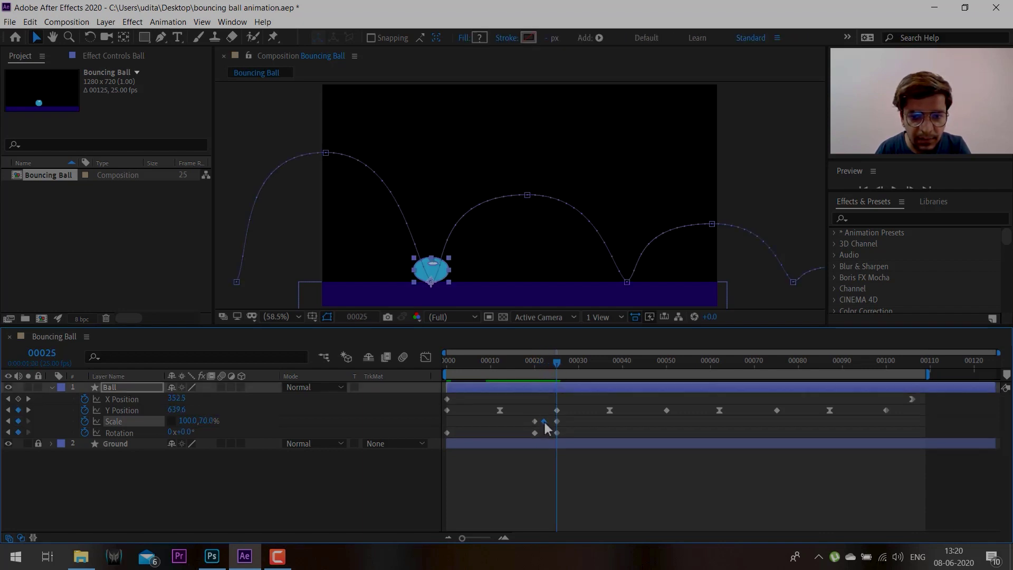
click(549, 366)
drag(551, 370, 560, 373)
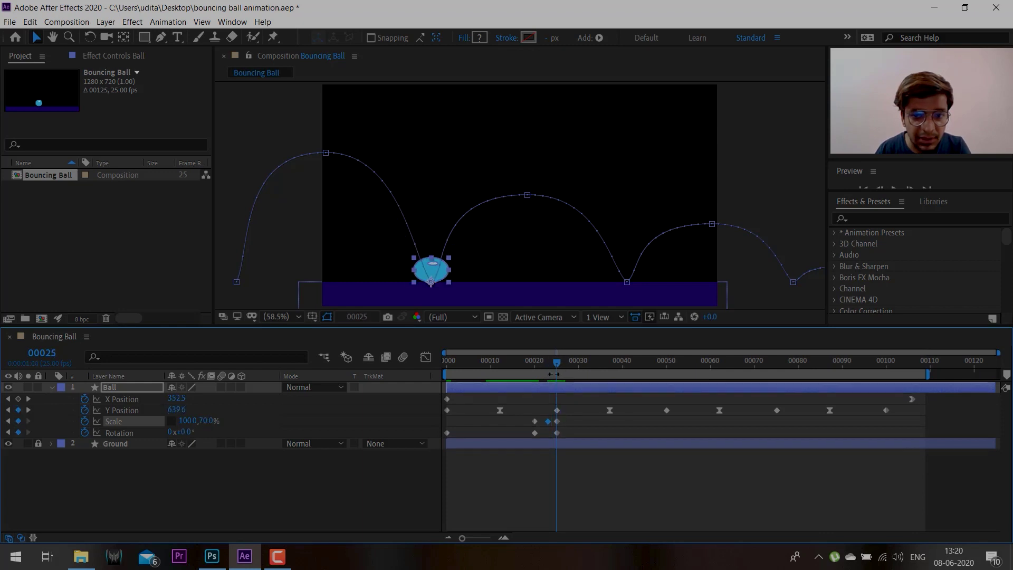
- Widen the ball's squash at frame 25 by setting its horizontal Scale to 130%
click(556, 434)
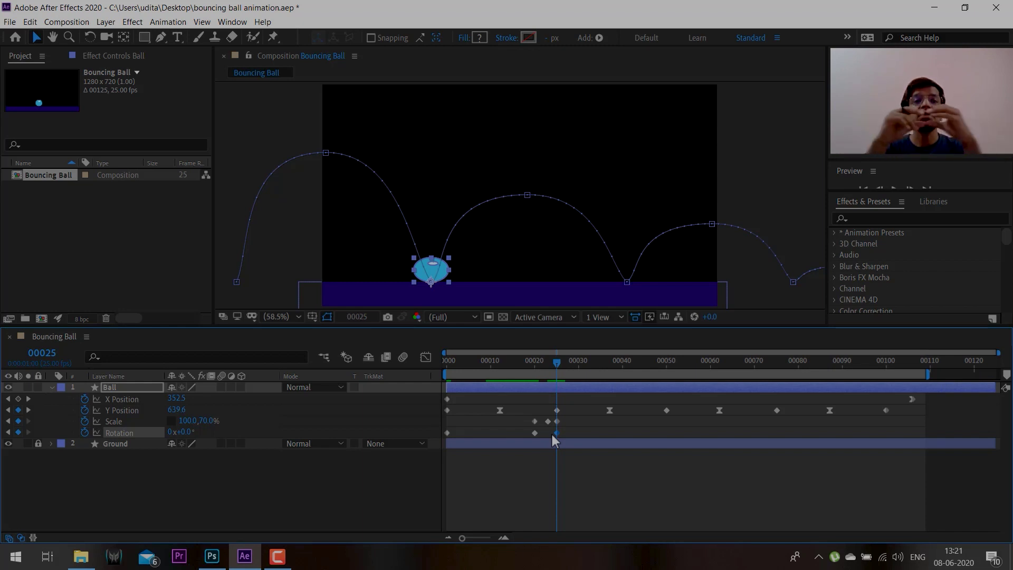
click(185, 421)
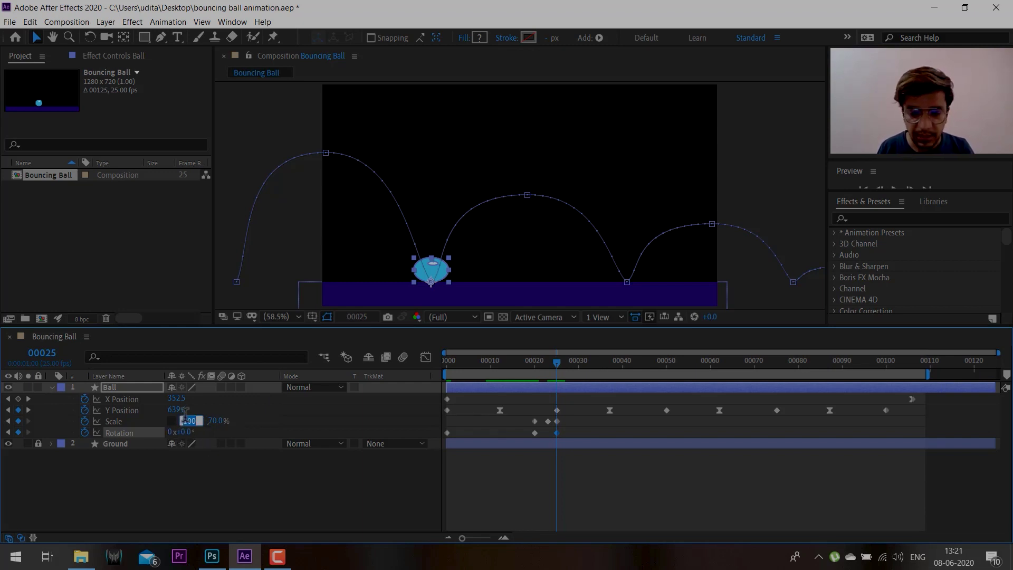
drag(581, 374, 586, 388)
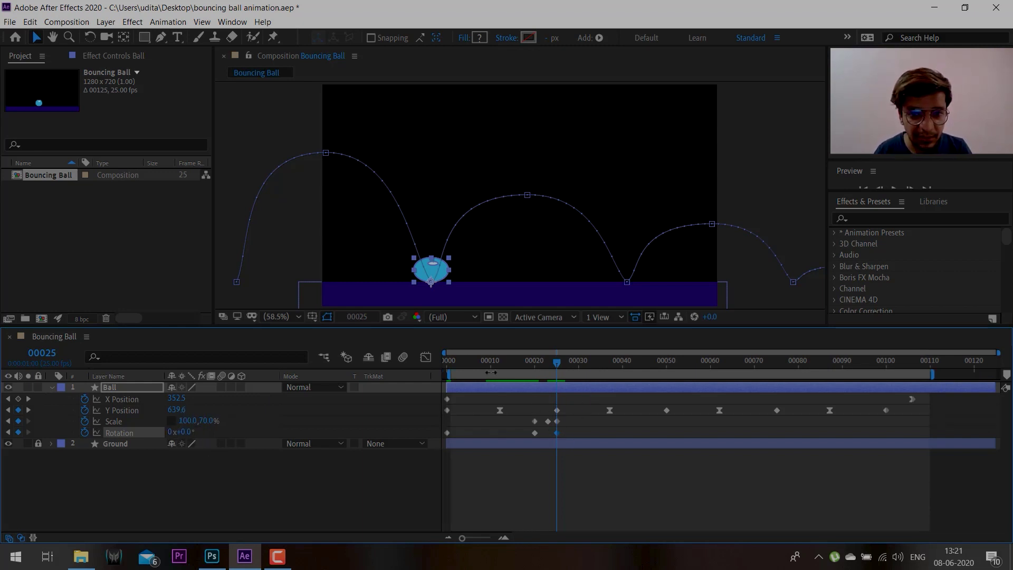
drag(491, 372, 487, 373)
drag(573, 428, 553, 434)
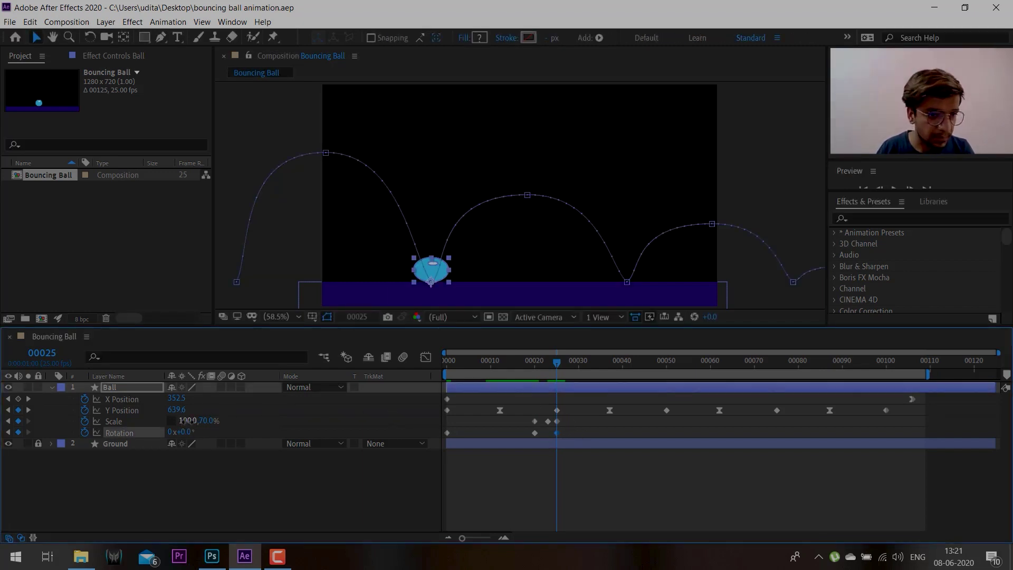
mouse_move(184, 421)
mouse_down()
mouse_move(196, 421)
mouse_move(189, 412)
mouse_up()
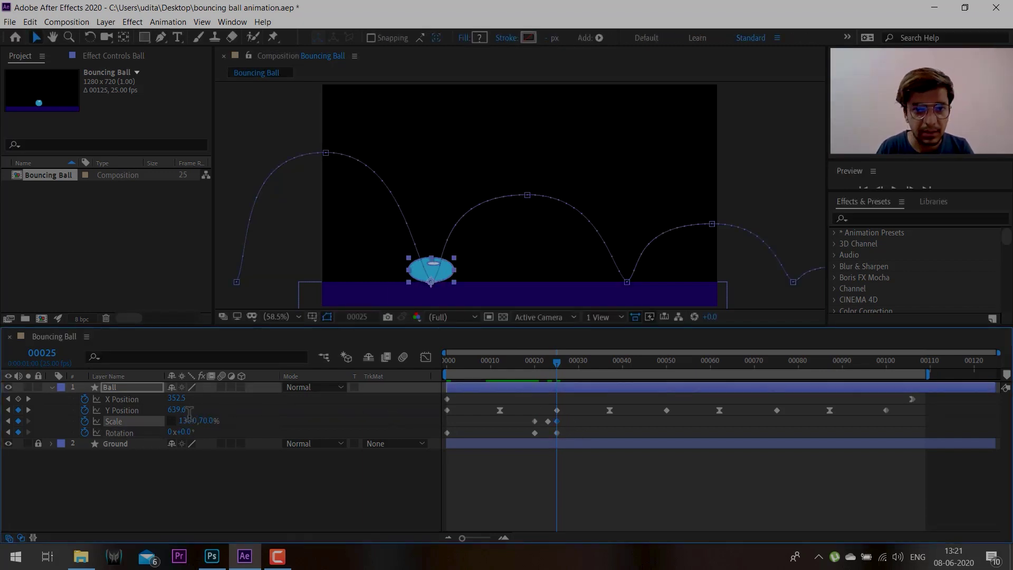
- Preview the first impact with the work area ending at frame 38, and extend the work area to about frame 90
drag(555, 365, 333, 360)
key(n)
key(space)
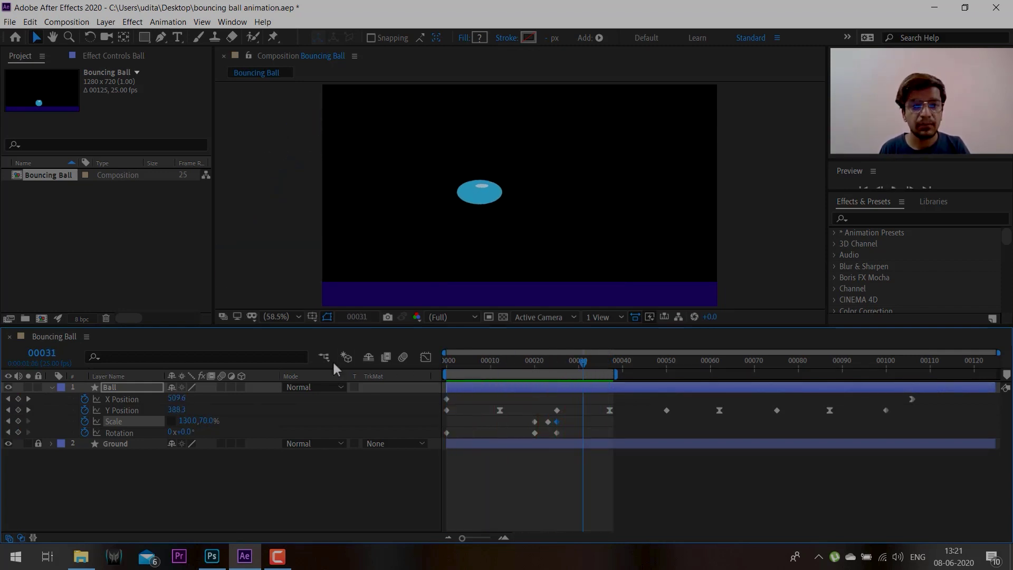
key(space)
drag(557, 370, 557, 369)
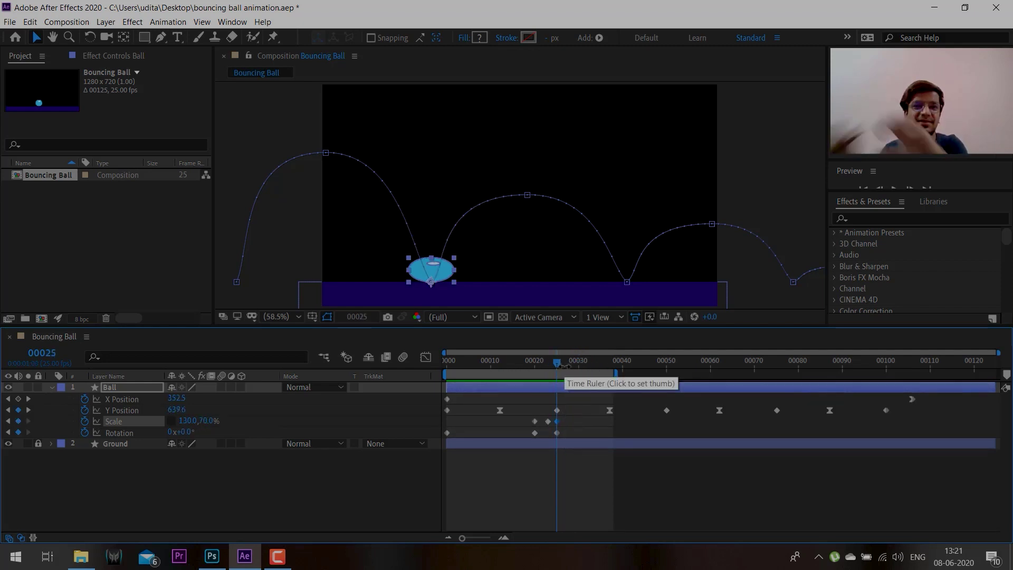
drag(616, 373, 843, 373)
- At frame 27, keyframe the ball's Rotation at 30° and stretch its vertical Scale to 132.5%
drag(557, 363, 565, 364)
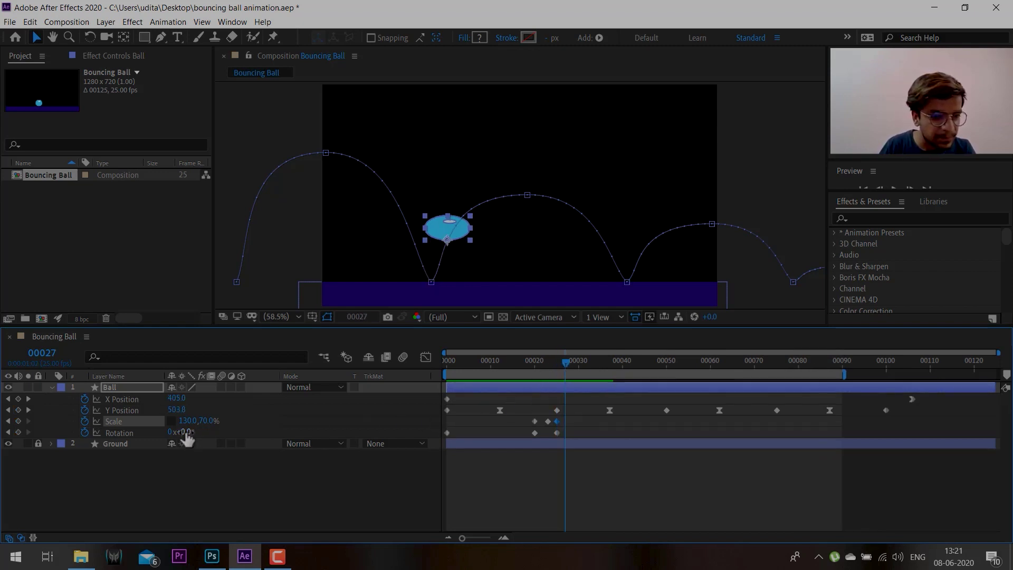
drag(186, 432, 201, 428)
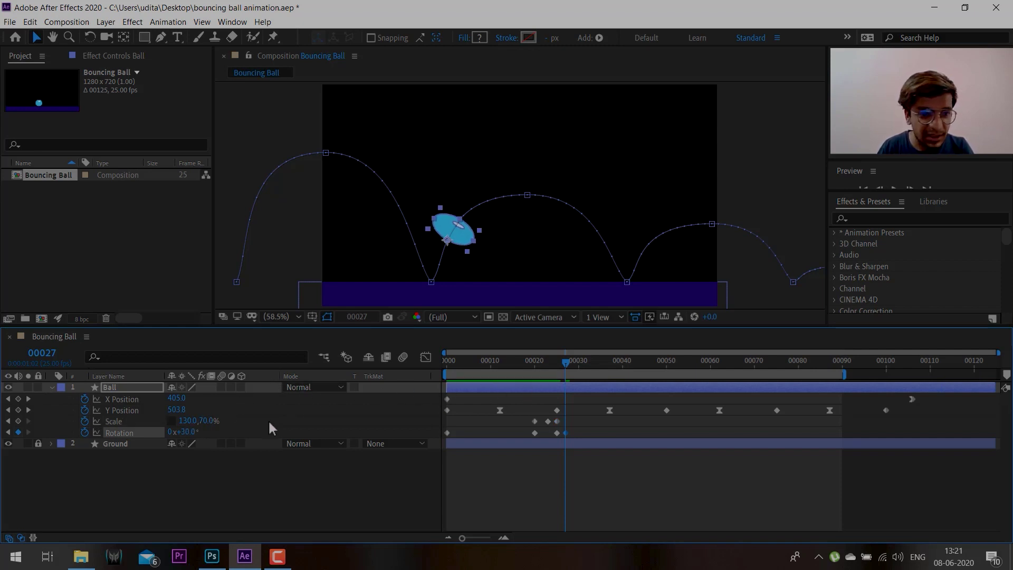
drag(459, 219, 471, 200)
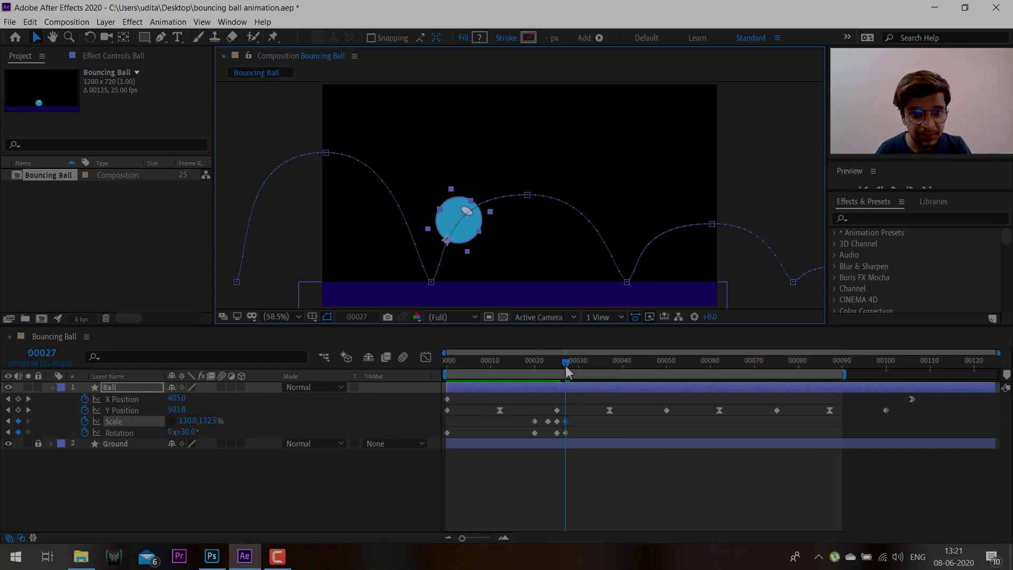
- At frame 30, try a Rotation of 0° on the ball and settle on 21°
mouse_move(565, 365)
mouse_down()
mouse_move(553, 366)
mouse_move(578, 371)
mouse_up()
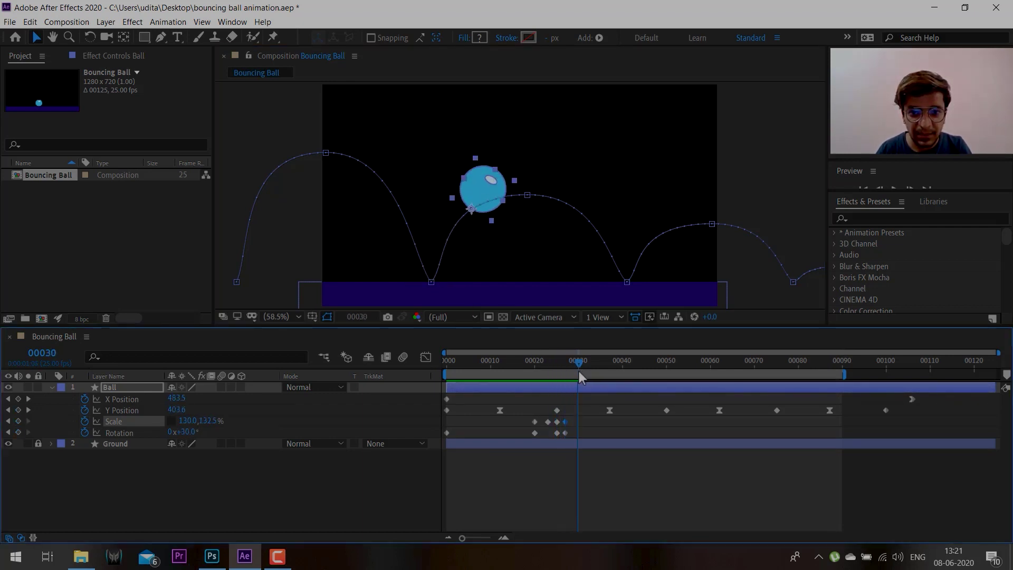
click(186, 432)
click(399, 473)
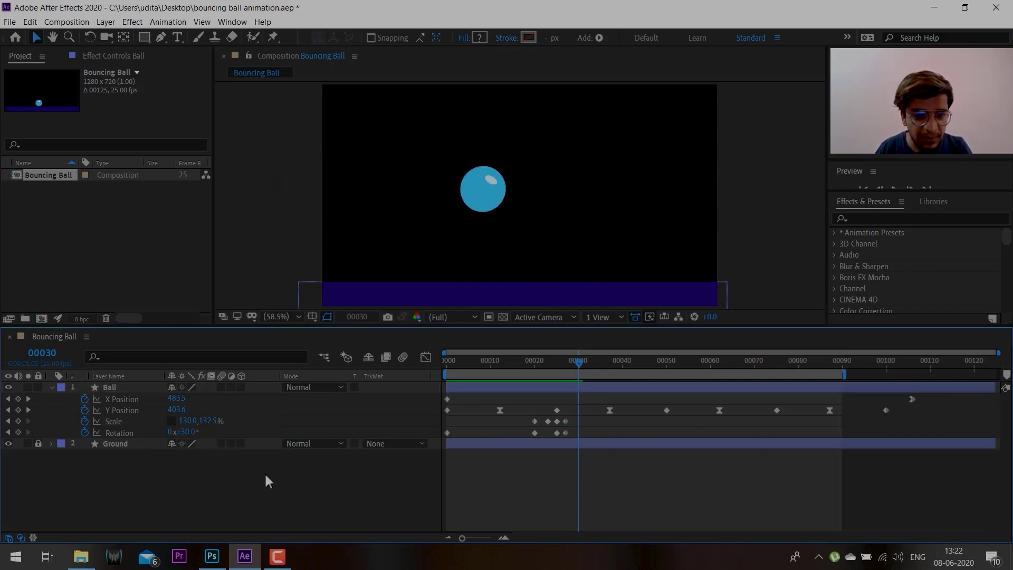
text(0)
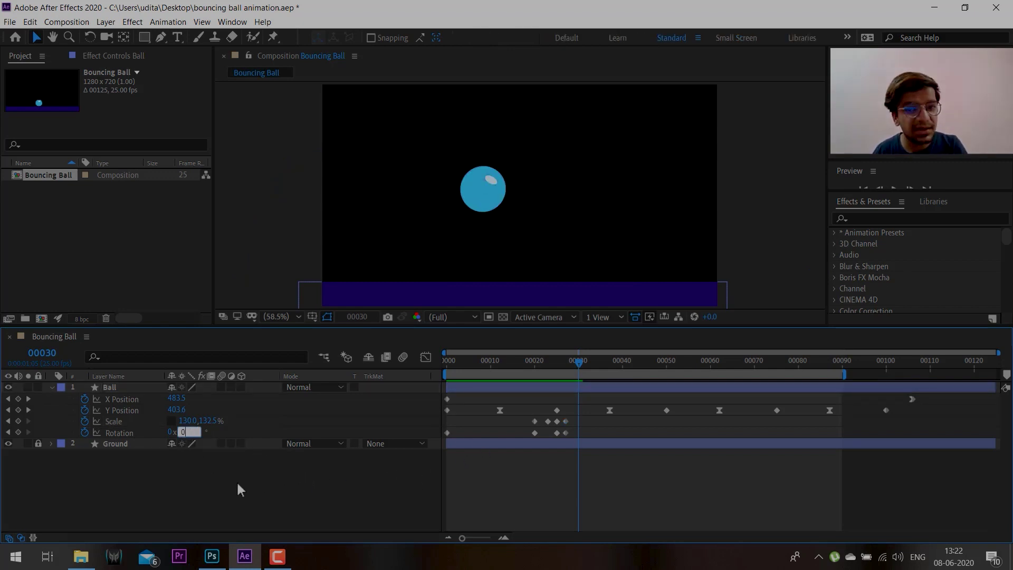
key(Return)
click(122, 422)
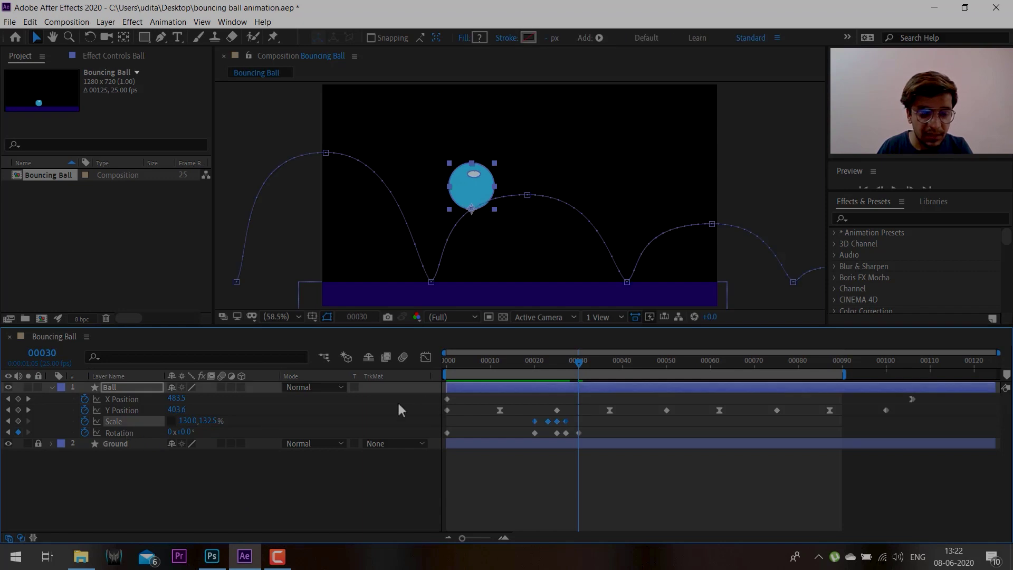
mouse_move(578, 366)
mouse_down()
mouse_move(562, 375)
mouse_move(578, 375)
mouse_up()
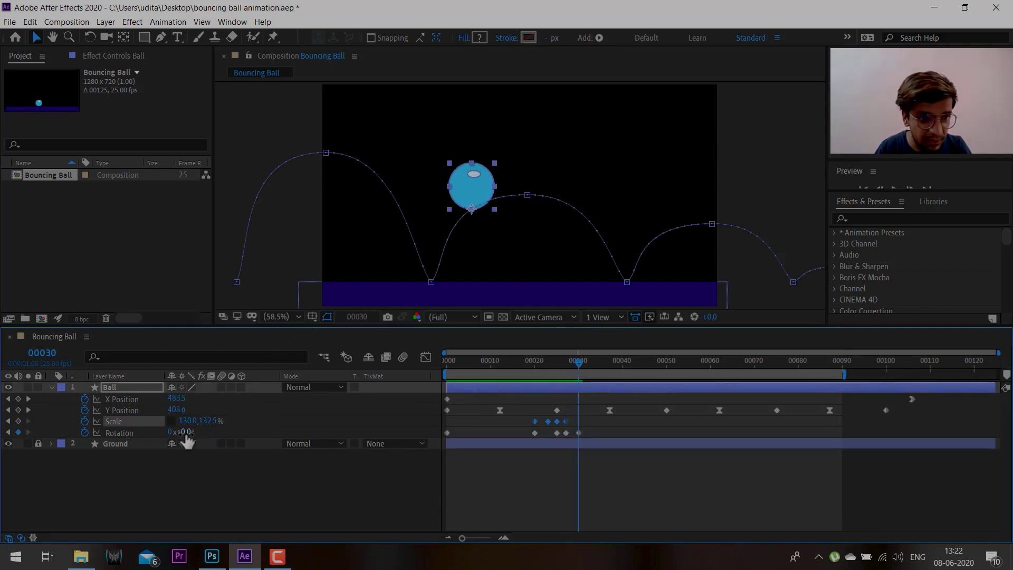
drag(188, 439, 198, 434)
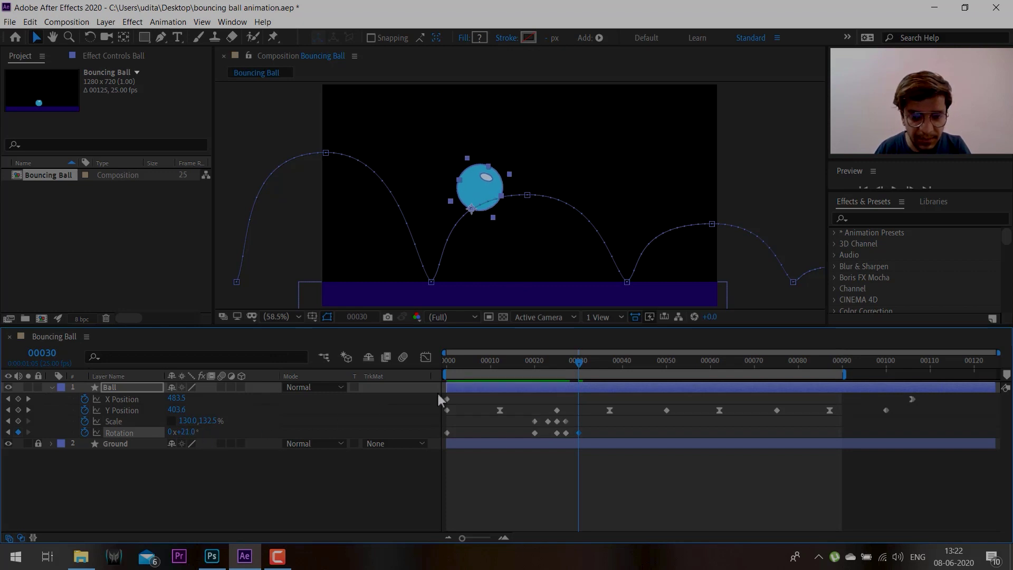
- Scrub and play the animation around the first ground impact to review the squash, stretch and tilt
drag(565, 366, 505, 381)
drag(588, 363, 613, 363)
key(space)
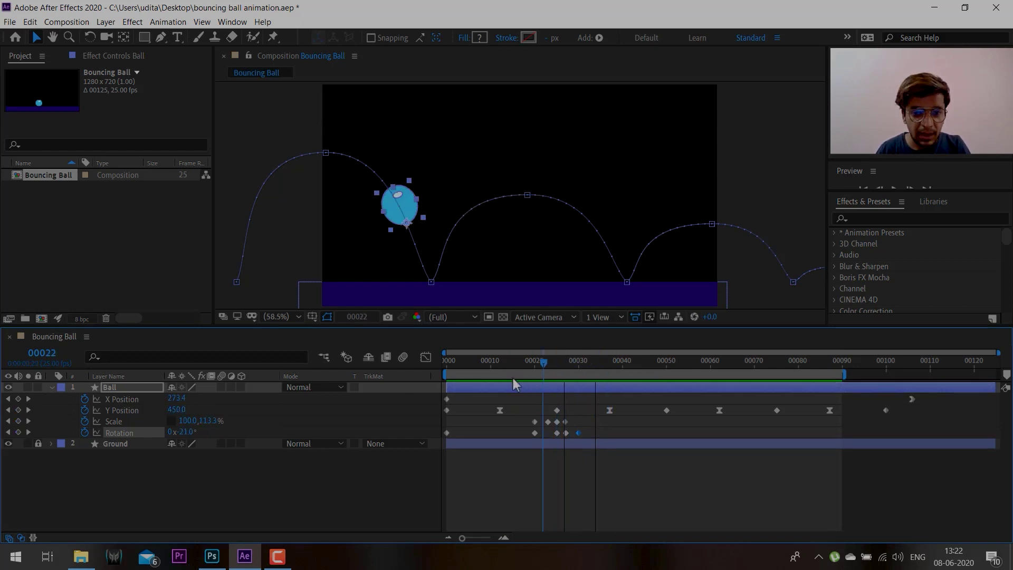
key(space)
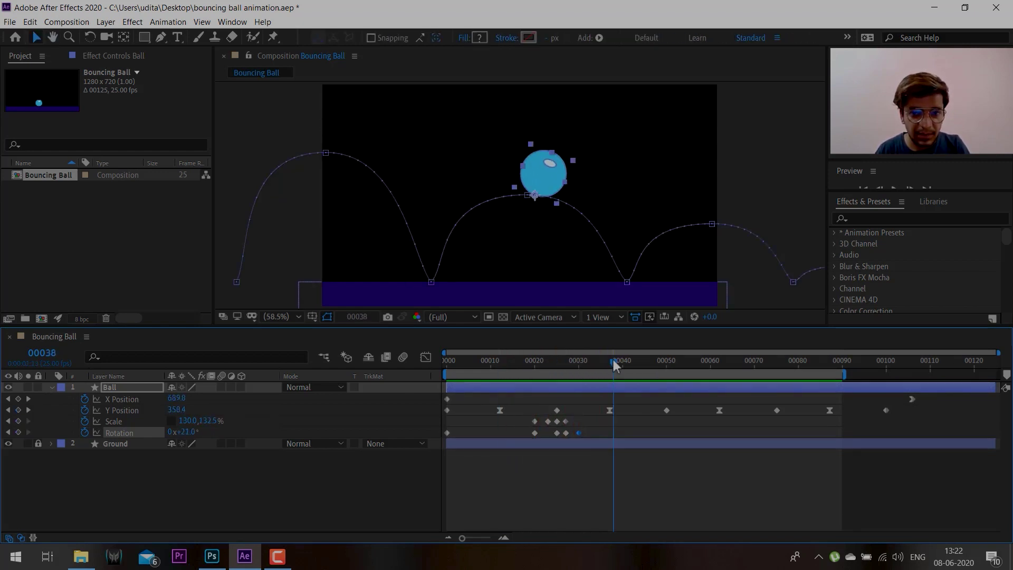
drag(613, 359, 586, 397)
key(space)
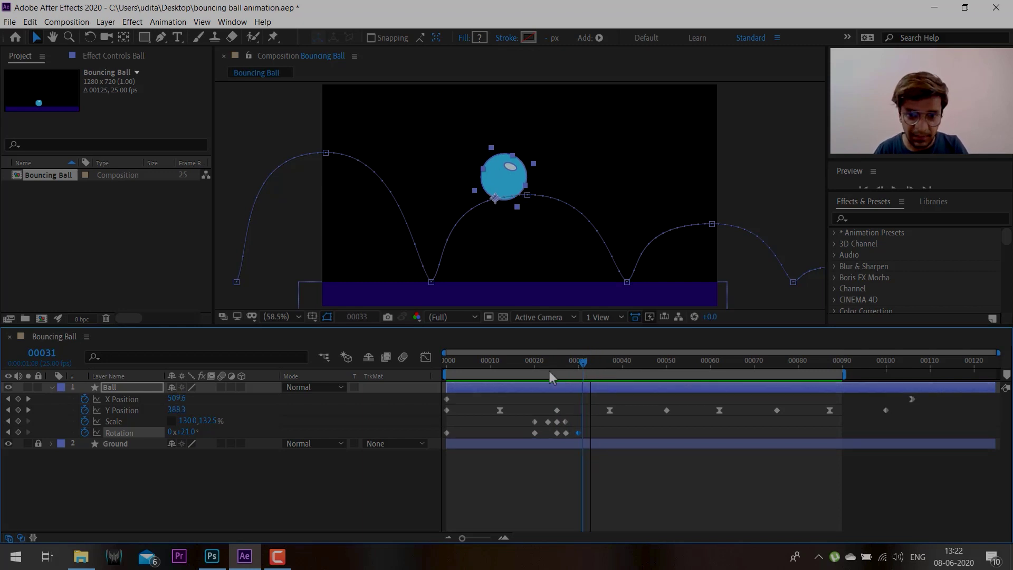
key(space)
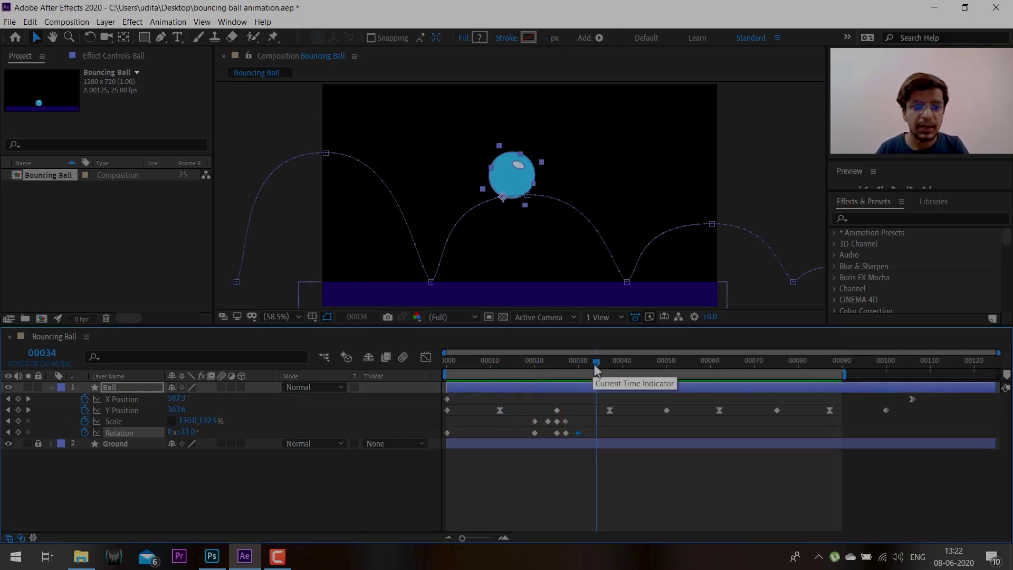
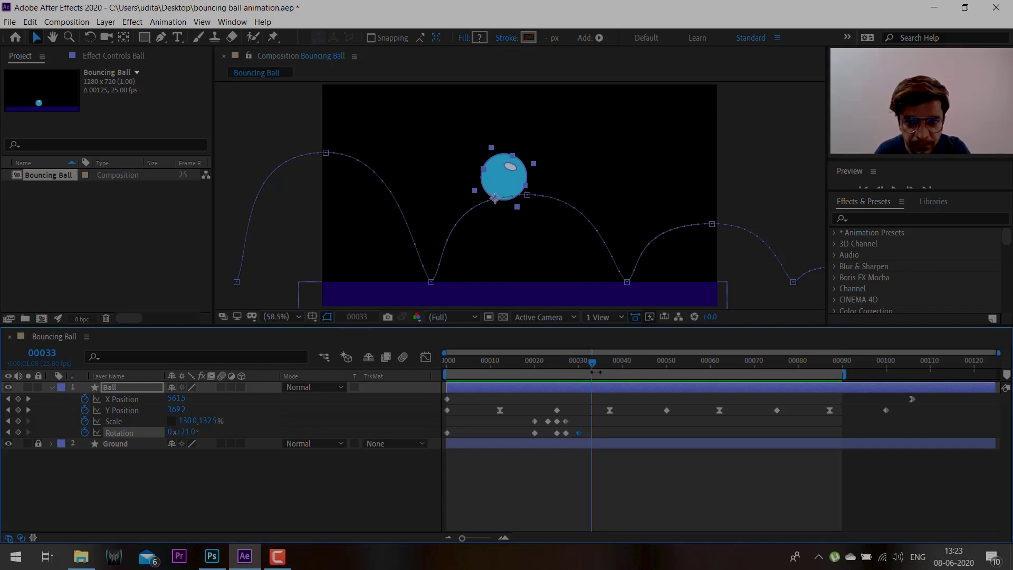
- Add a Scale keyframe to the ball at its second ground impact, frame 50
drag(599, 367, 668, 408)
click(666, 410)
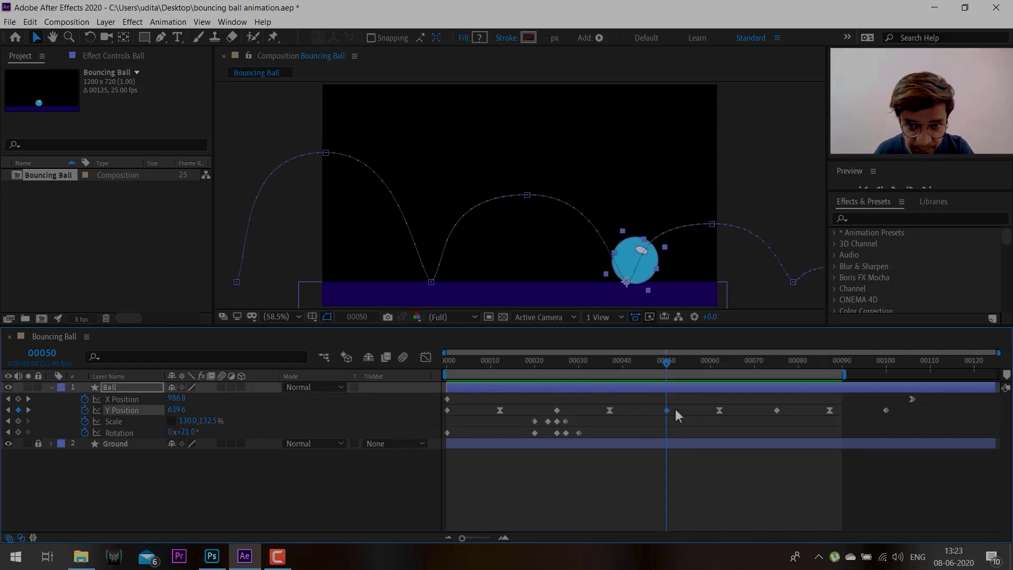
click(631, 430)
click(122, 422)
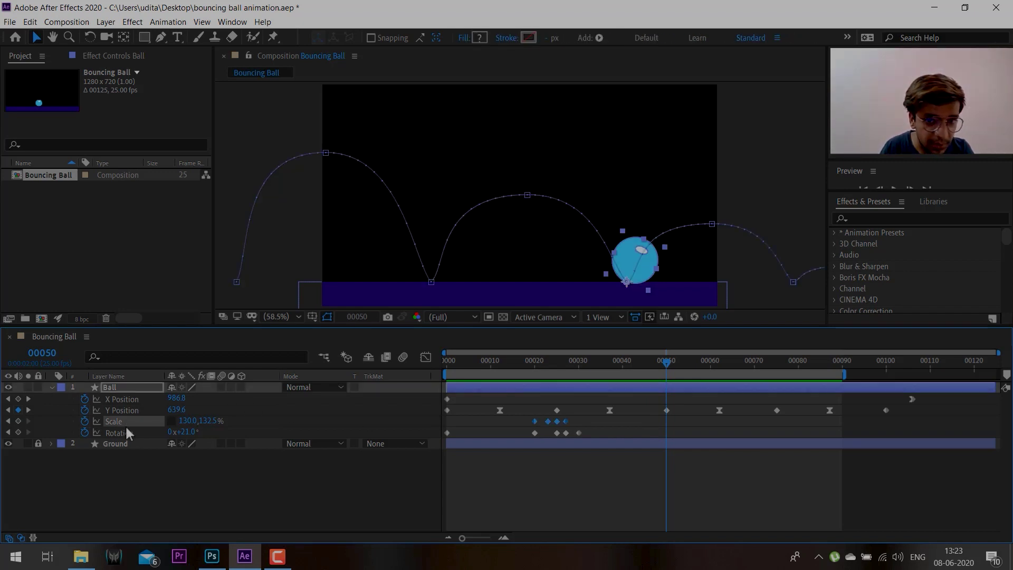
click(18, 421)
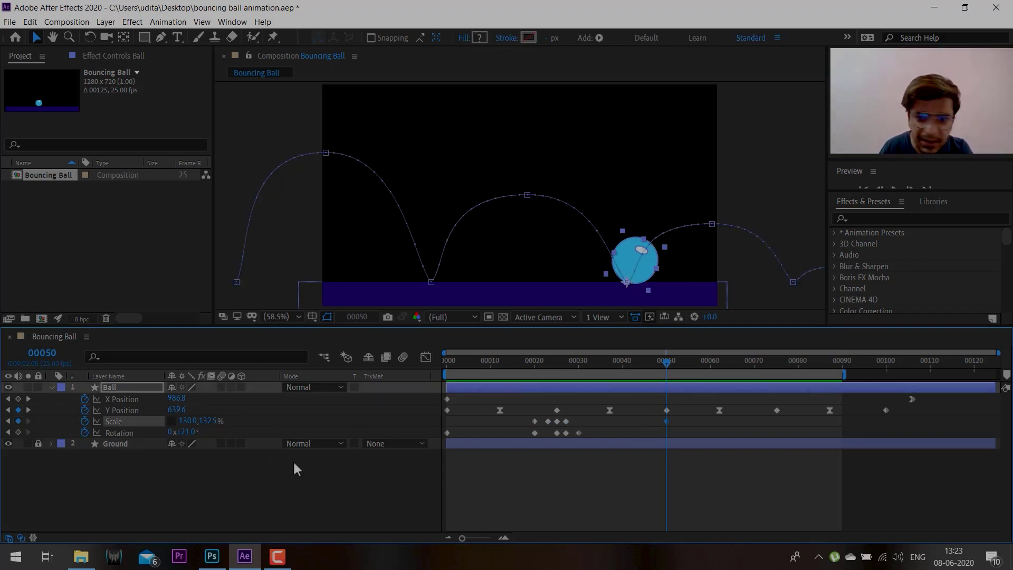
drag(683, 419, 659, 425)
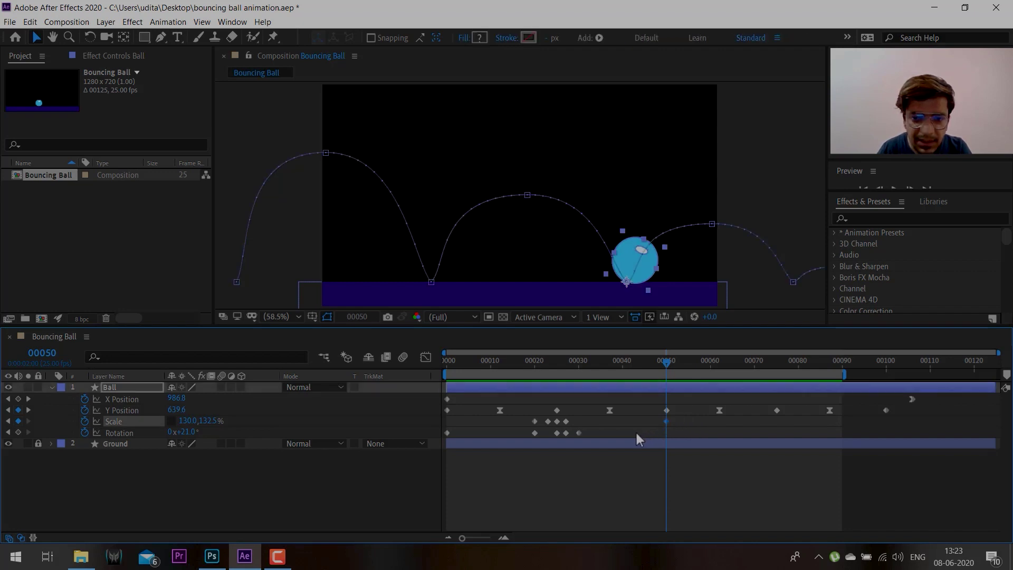
- Set the ball's horizontal Scale at frame 50 to 120%
click(188, 421)
text(120)
key(Return)
key(F2)
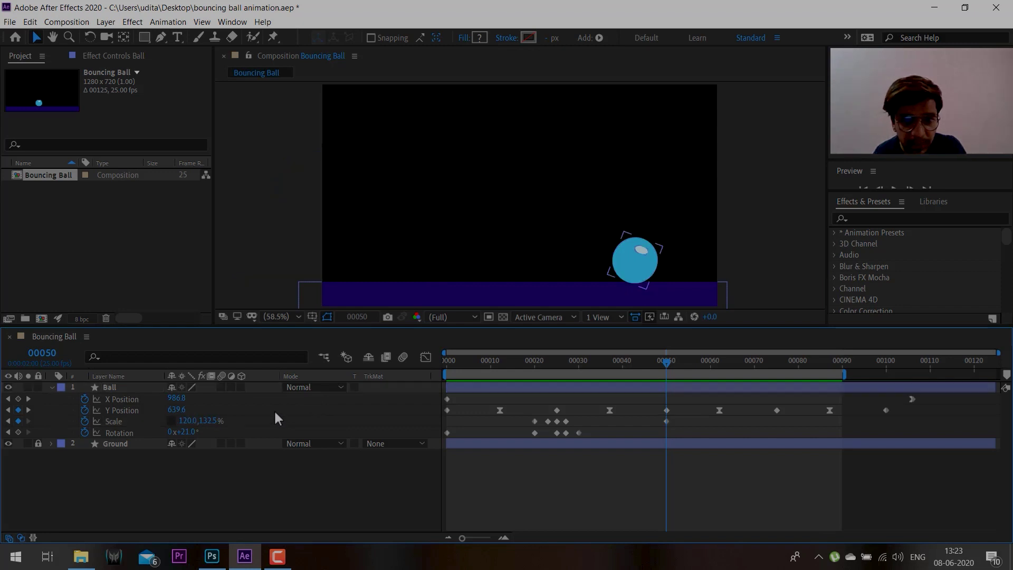
- Try a vertical Scale of 80% with all the ball's Scale keyframes selected, and undo the change
click(124, 421)
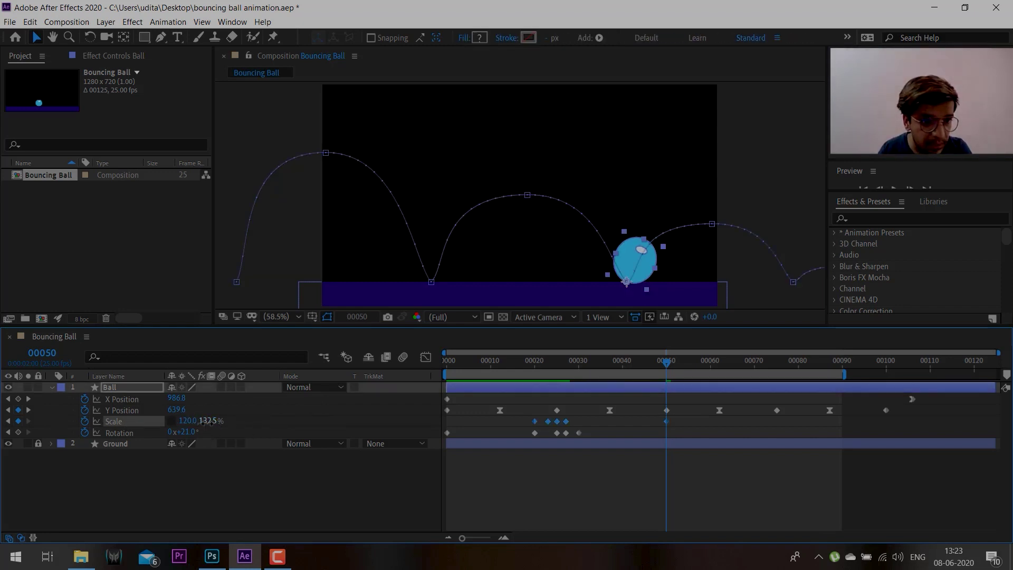
click(213, 421)
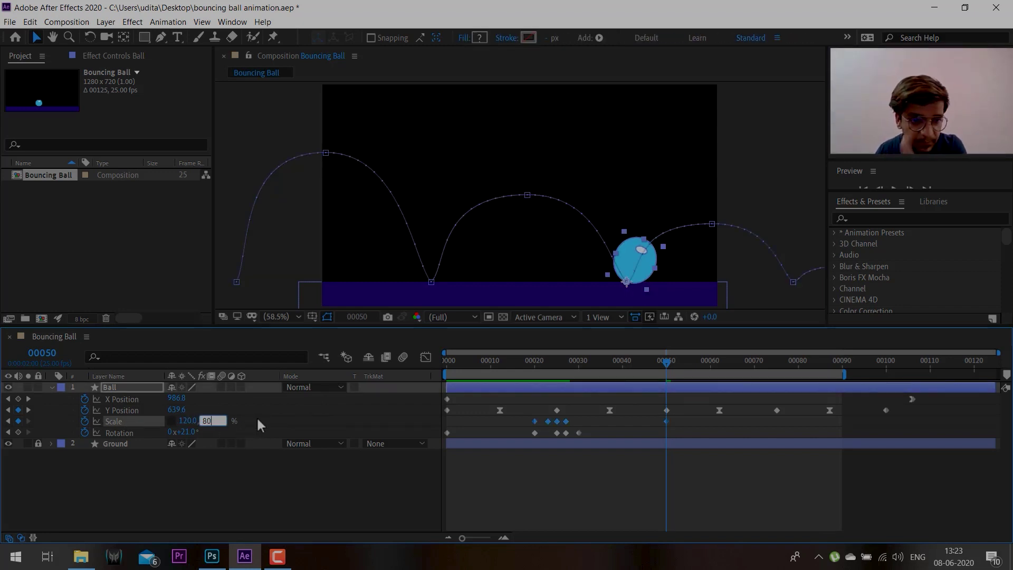
key(Return)
key(F2)
click(138, 422)
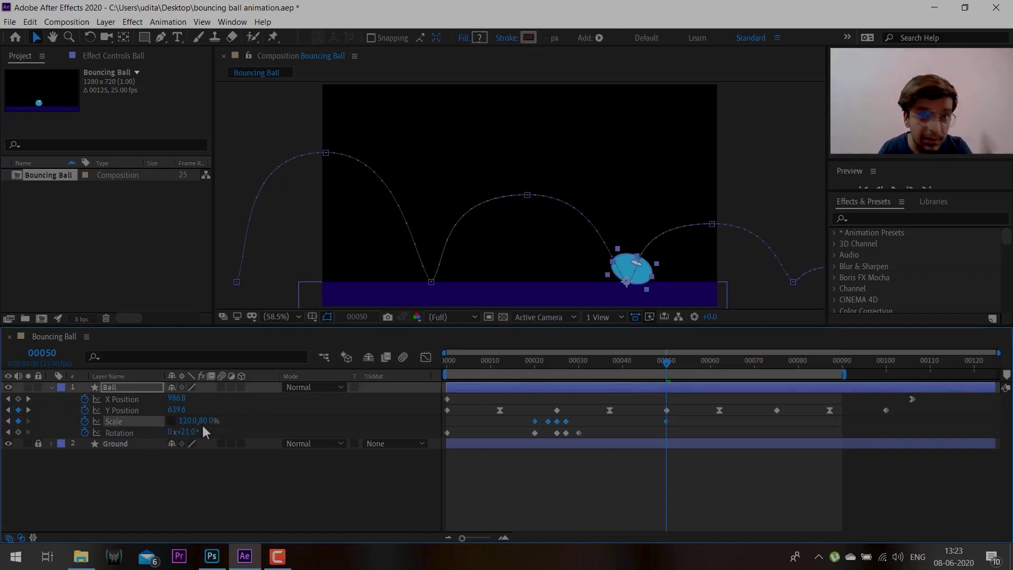
click(185, 432)
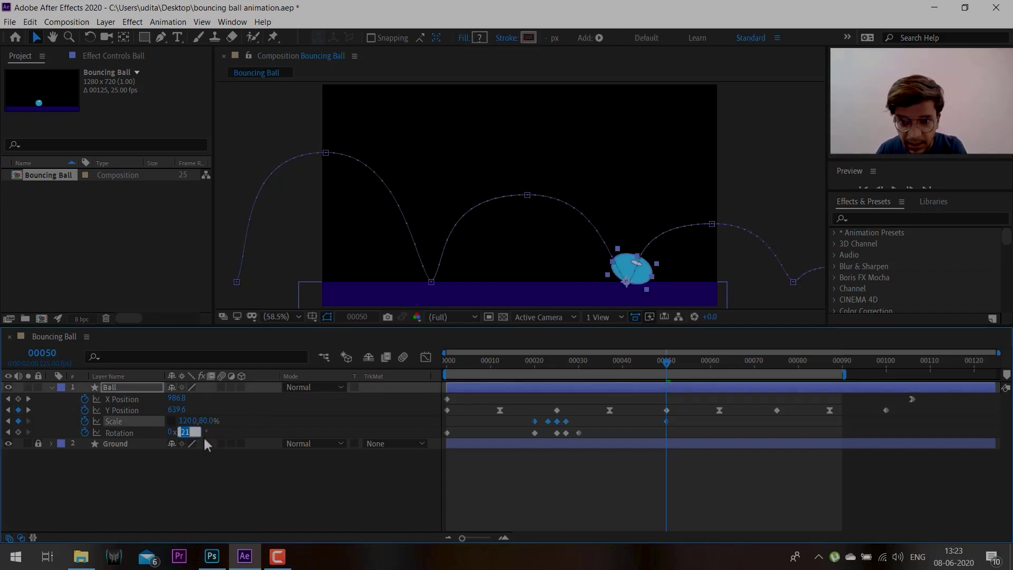
click(260, 426)
key(ctrl+z)
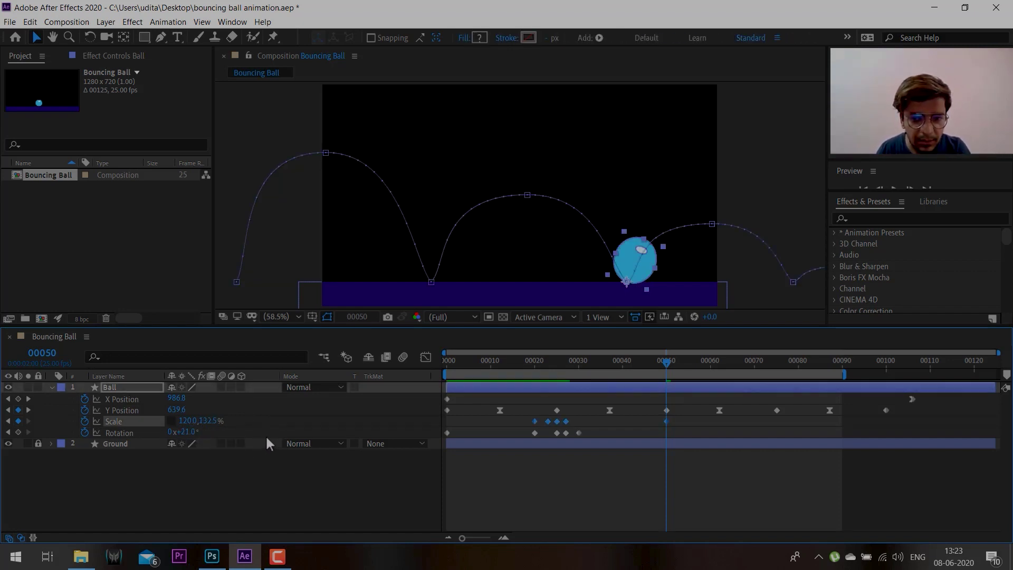
- Squash the ball at frame 50 by setting its vertical Scale to 80%
mouse_move(666, 362)
mouse_down()
mouse_move(541, 391)
mouse_move(663, 386)
mouse_move(679, 422)
mouse_move(650, 431)
mouse_up()
drag(680, 418, 649, 430)
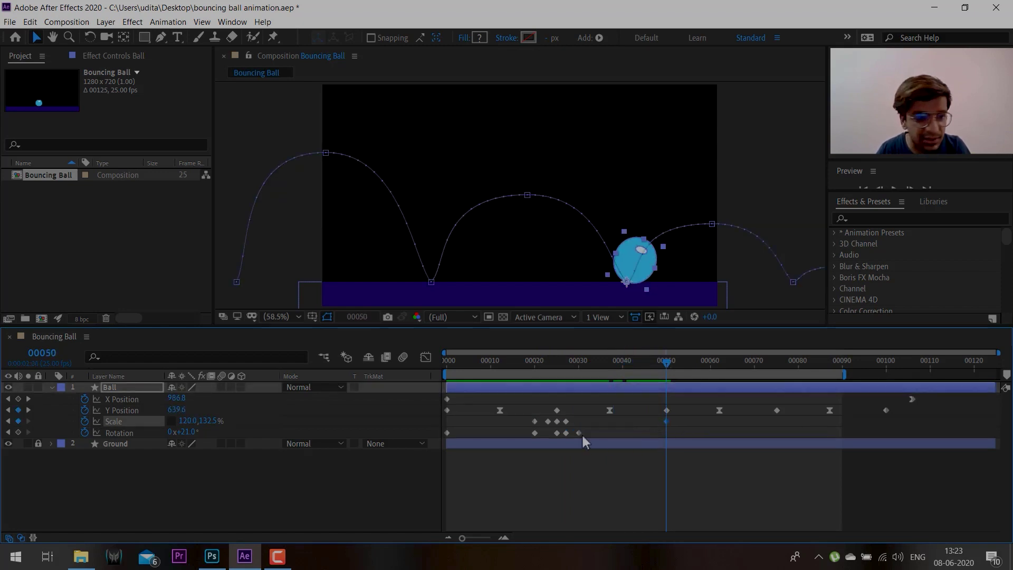
click(214, 424)
text(80)
key(Return)
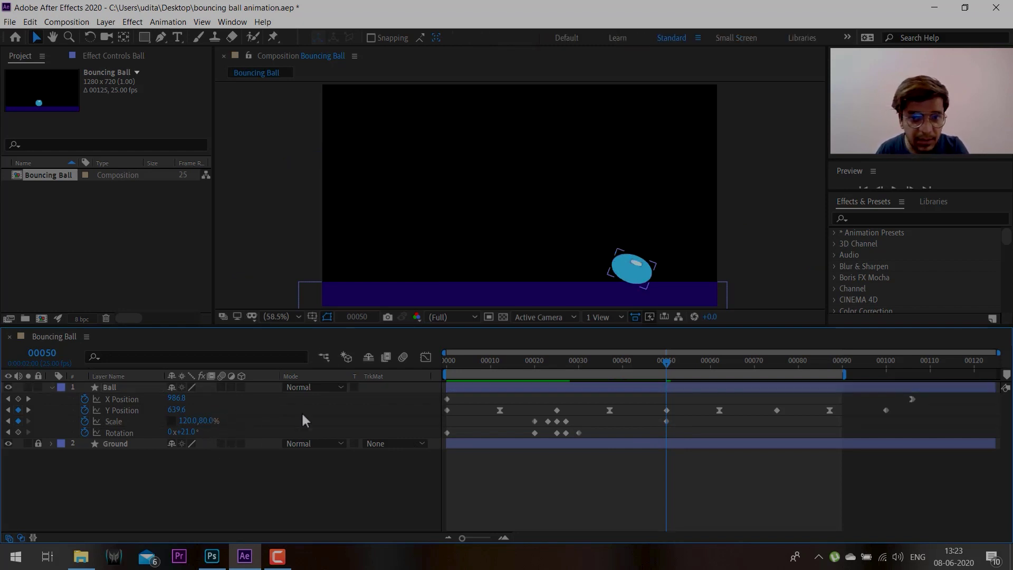
- Keyframe the ball's Rotation at 0° on frame 50 so it lands level on the ground
click(666, 421)
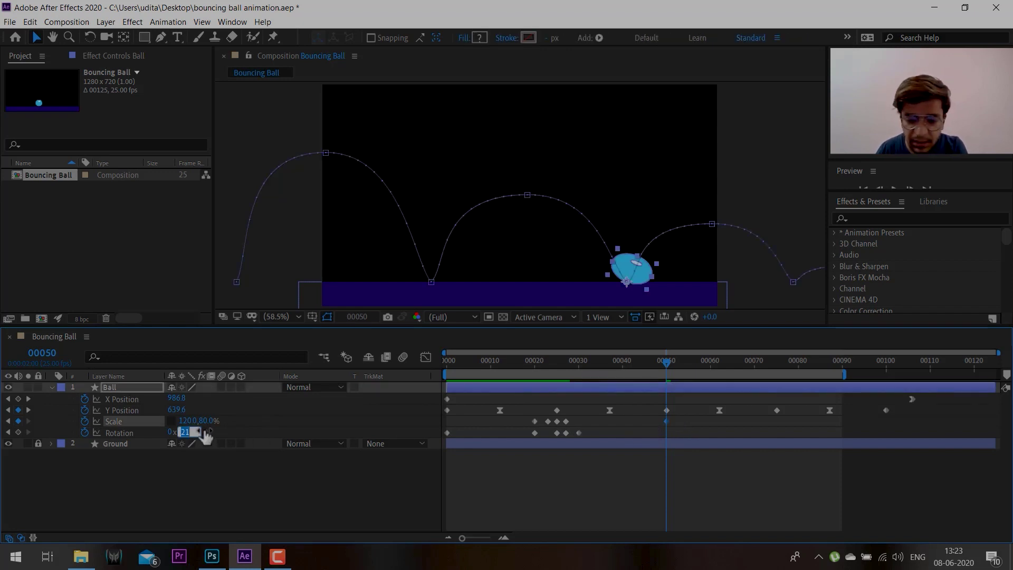
text(0)
click(258, 420)
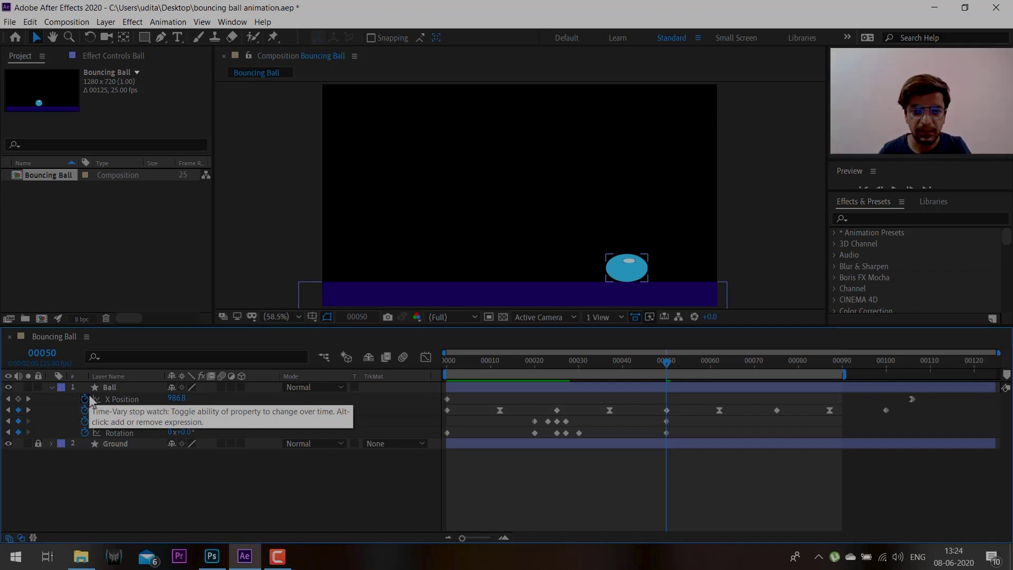
- Keyframe the ball's Rotation and Scale at frame 48 to tilt and stretch it just before the second ground impact
mouse_move(654, 360)
mouse_down()
mouse_move(640, 360)
mouse_move(666, 364)
mouse_up()
click(672, 389)
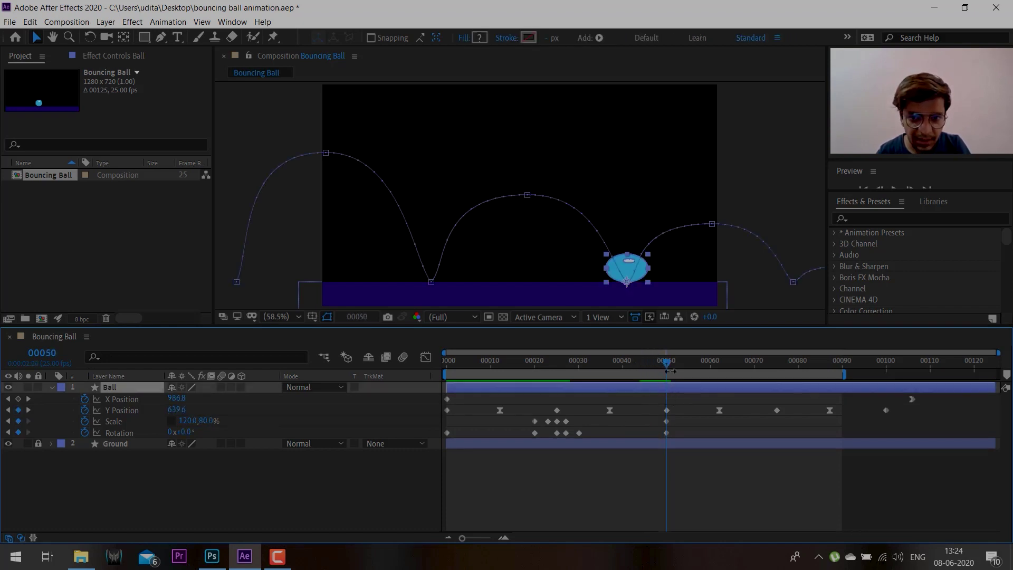
mouse_move(667, 362)
mouse_down()
mouse_move(548, 384)
mouse_move(667, 382)
mouse_move(659, 369)
mouse_up()
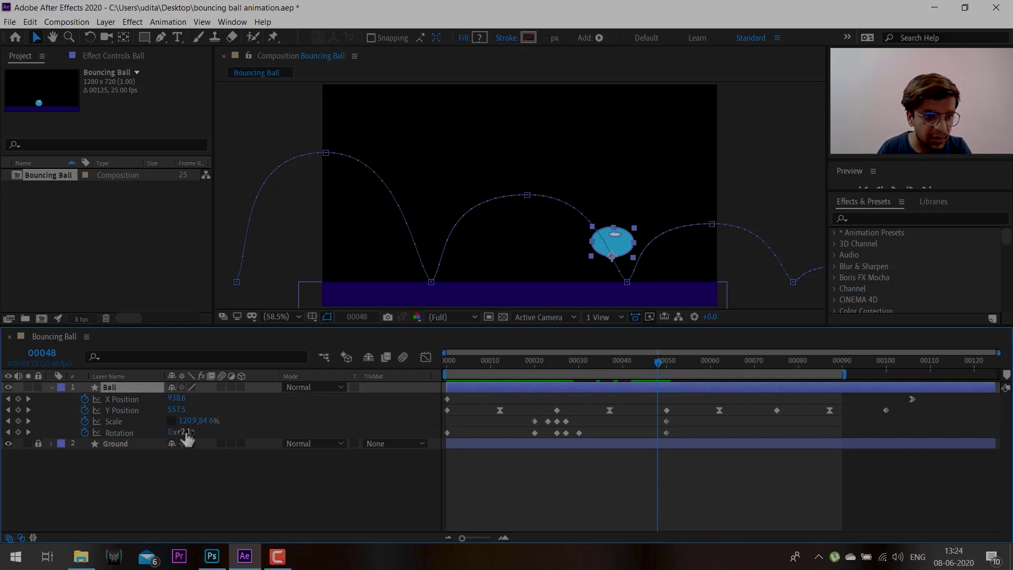
drag(188, 437, 237, 416)
- Examine the ball's Scale and Rotation keyframes on frames 27 and 30, after the first impact
drag(659, 368, 581, 399)
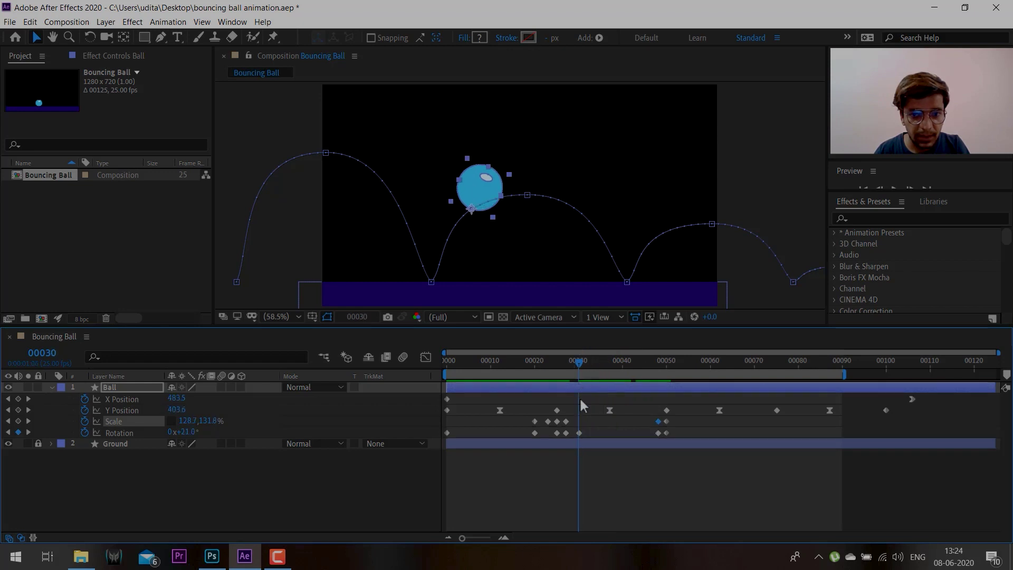
click(579, 432)
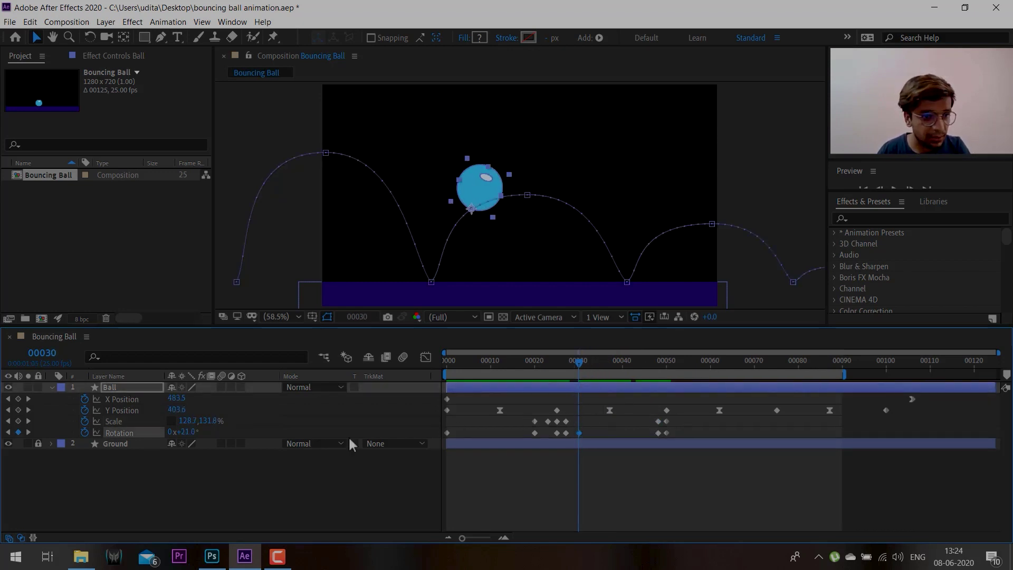
click(172, 470)
click(138, 421)
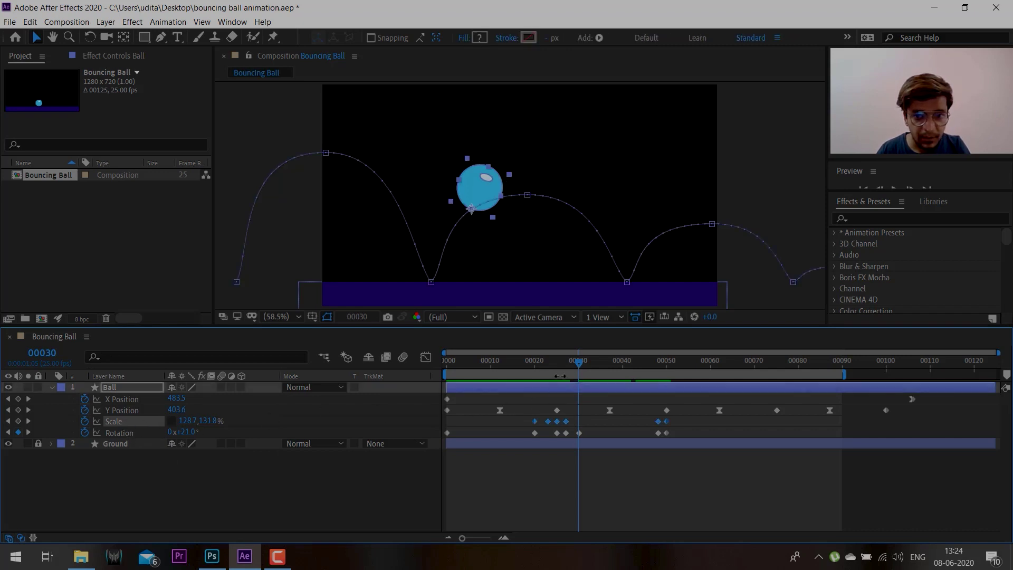
drag(578, 362, 566, 362)
click(575, 411)
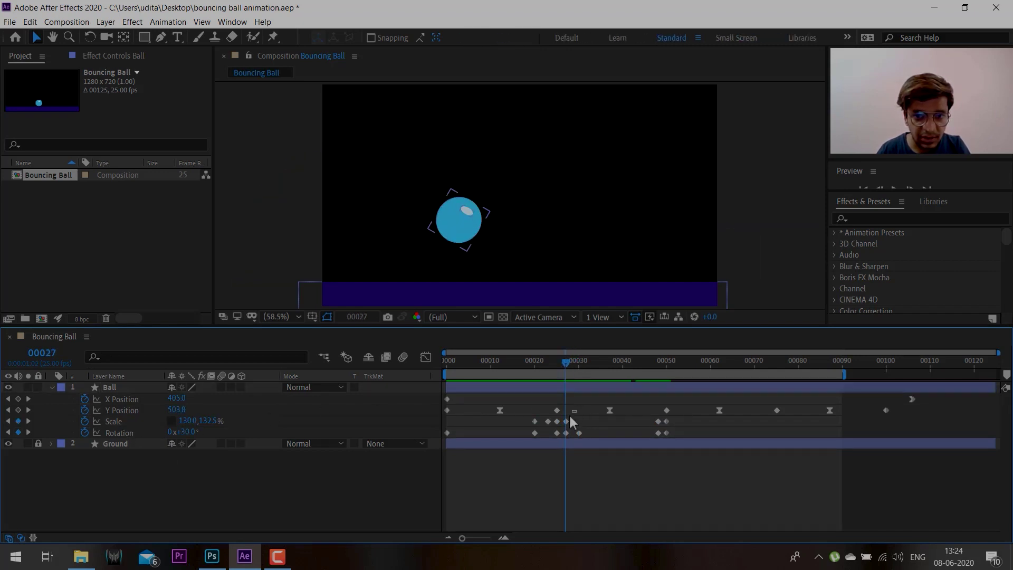
click(566, 421)
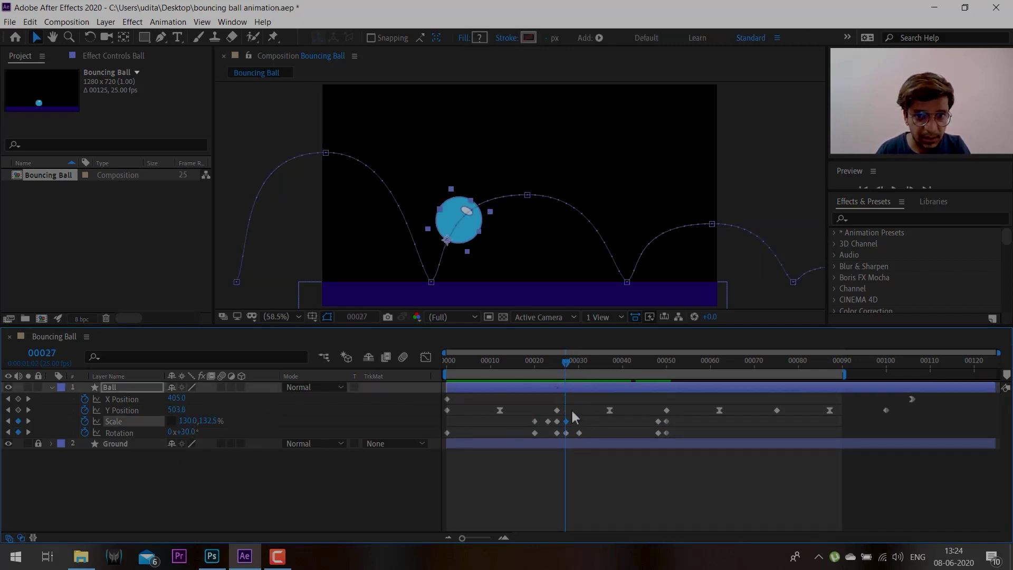
- Return the ball to its round shape at frame 37 by setting its horizontal and vertical Scale to 100%
drag(567, 363, 609, 356)
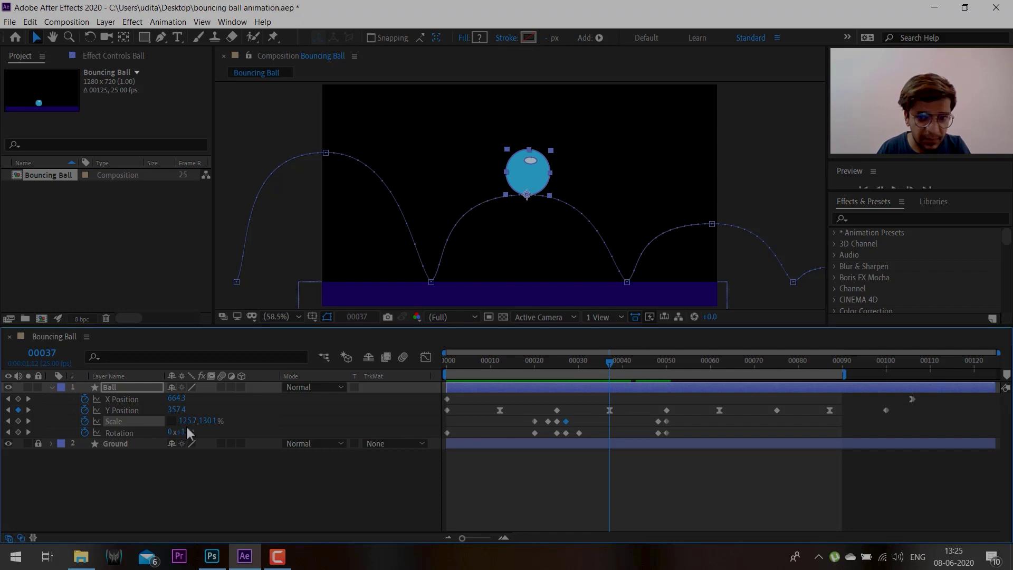
click(625, 416)
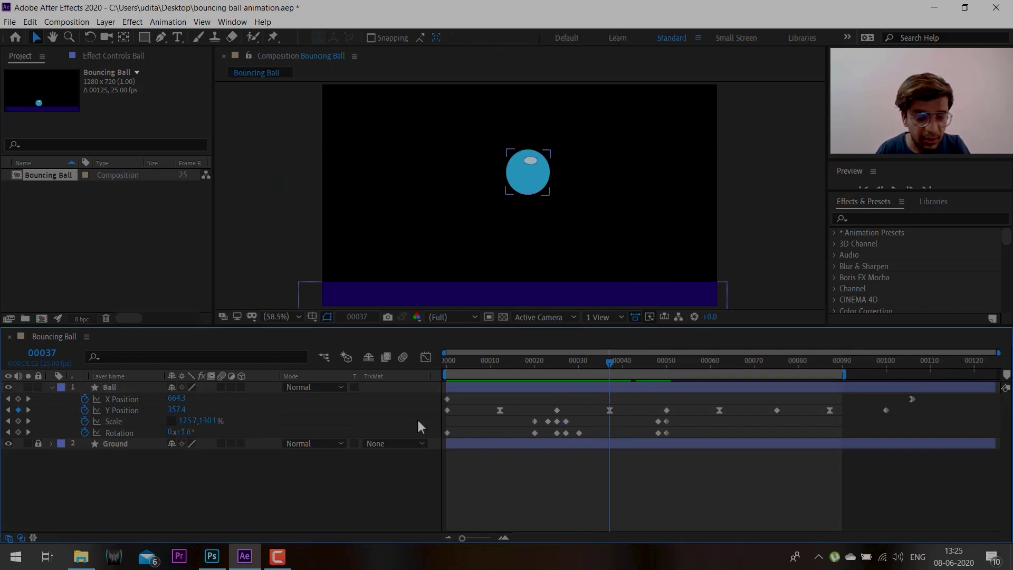
click(194, 421)
text(100)
key(Return)
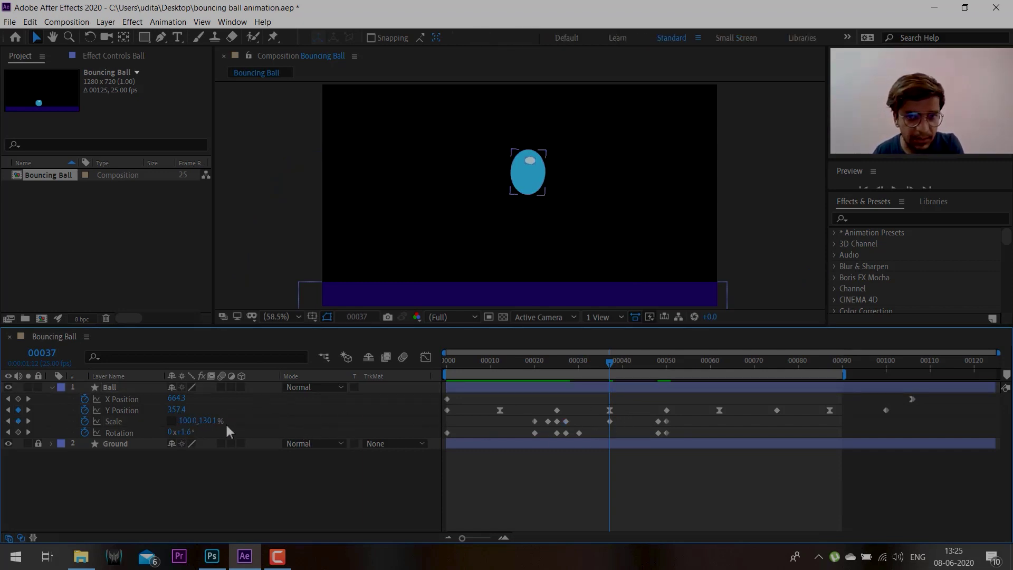
click(217, 421)
text(100)
key(Return)
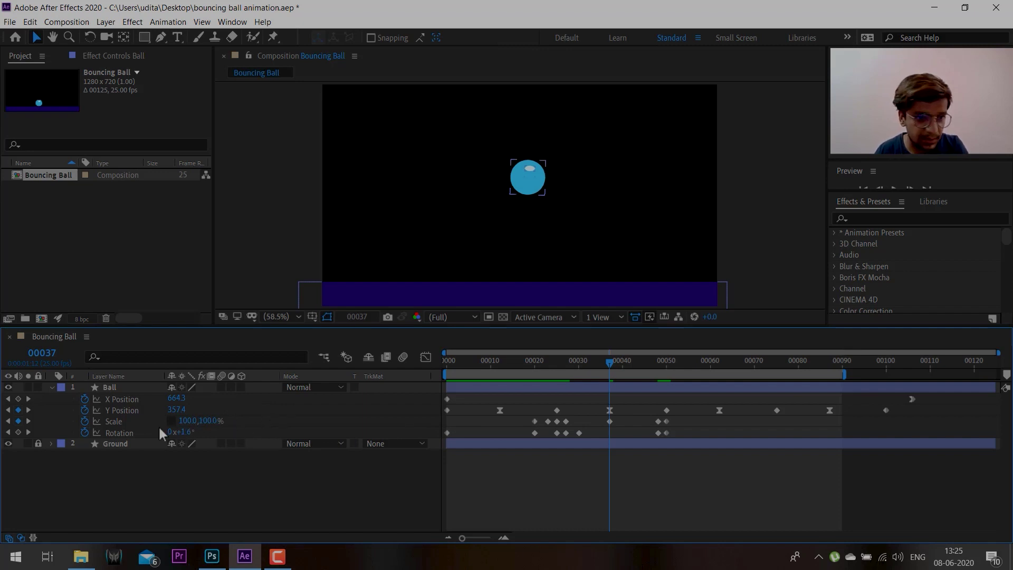
click(158, 425)
click(625, 414)
click(610, 421)
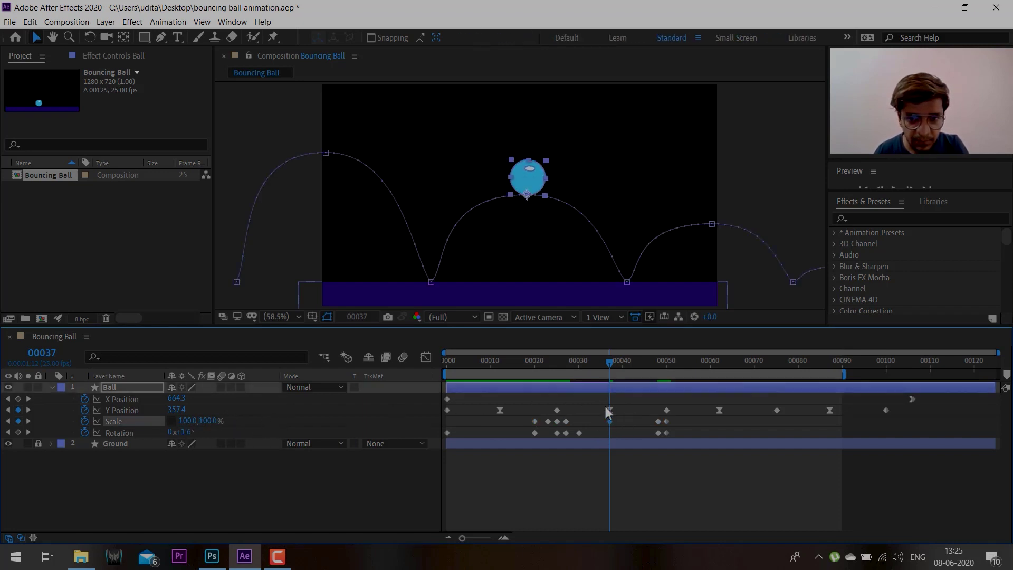
- Keyframe the ball at frame 52 with a Rotation of 34° and stretch its vertical Scale to about 126%
drag(603, 365, 675, 368)
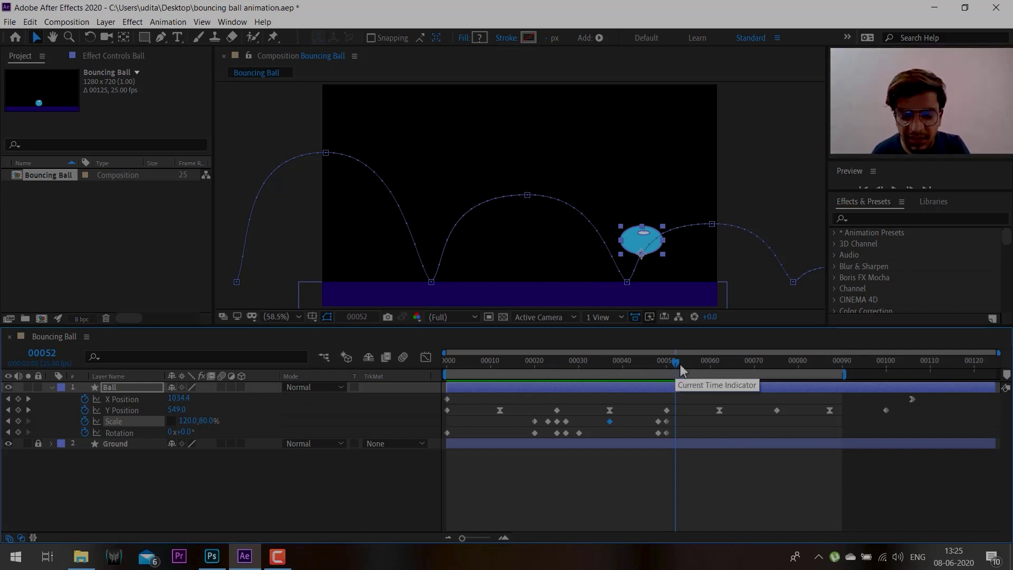
drag(674, 365, 676, 366)
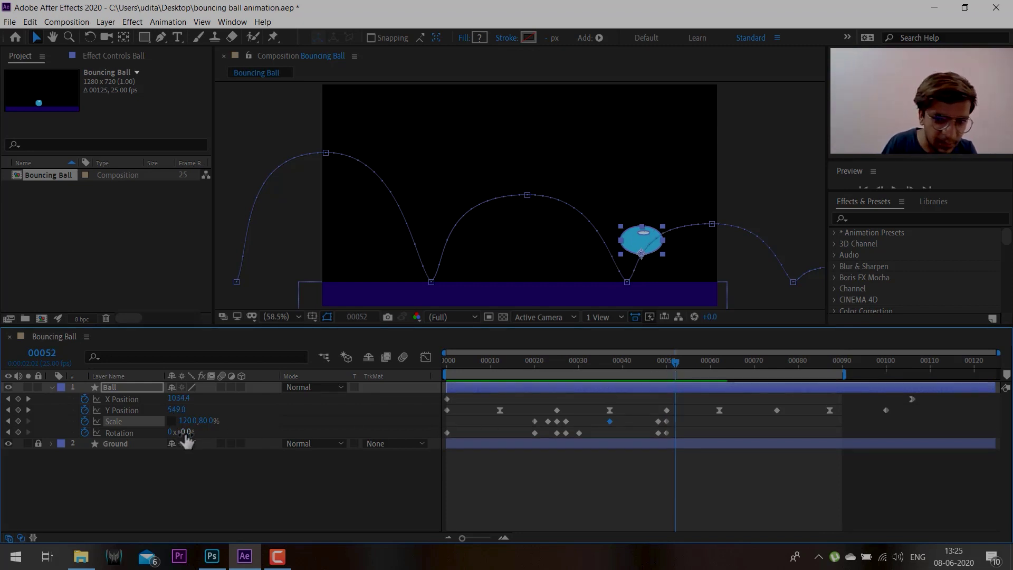
drag(184, 431, 207, 432)
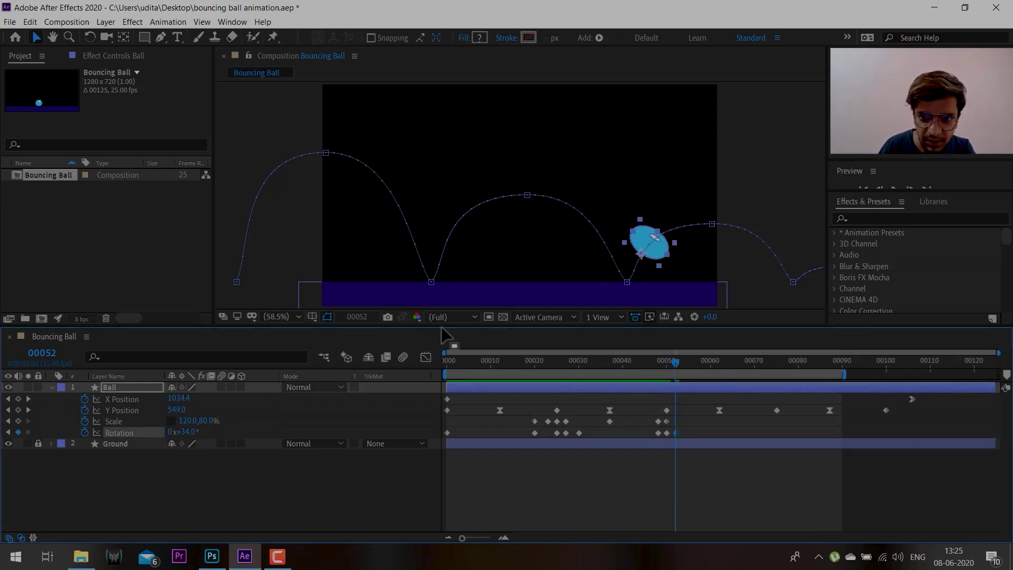
drag(663, 236, 654, 275)
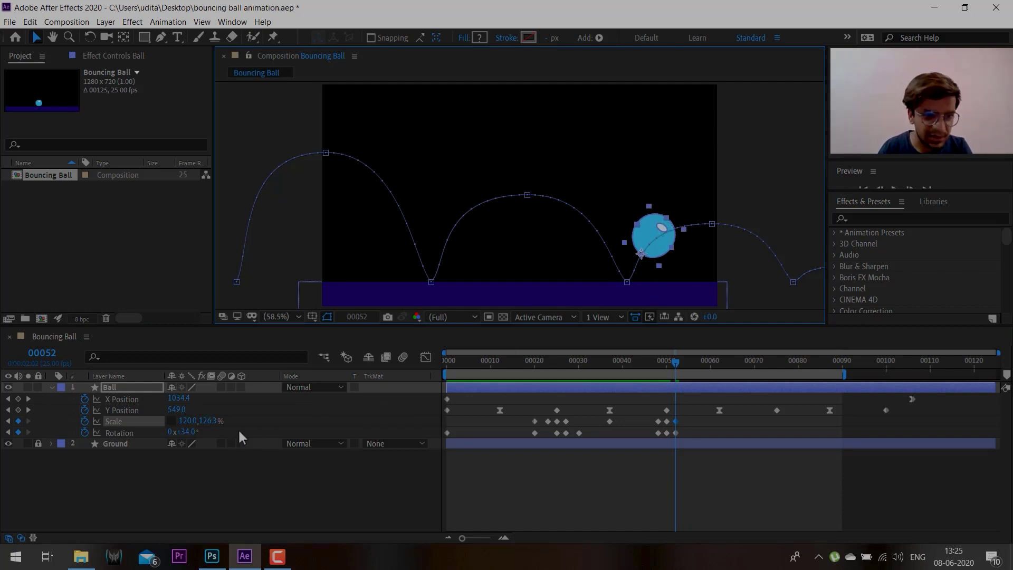
- Set the ball's horizontal Scale at frame 56 to 100%
drag(686, 366, 692, 364)
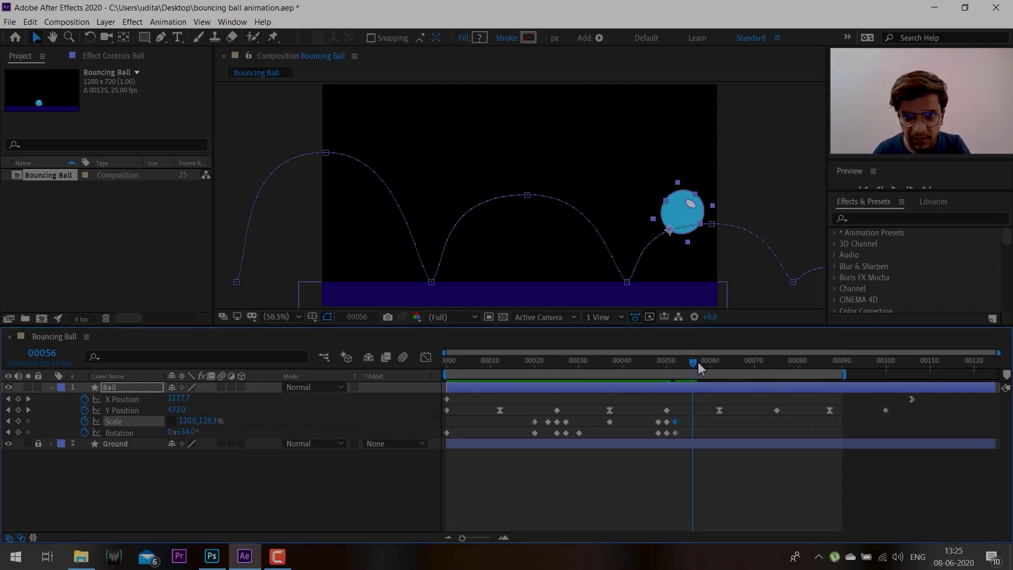
click(215, 437)
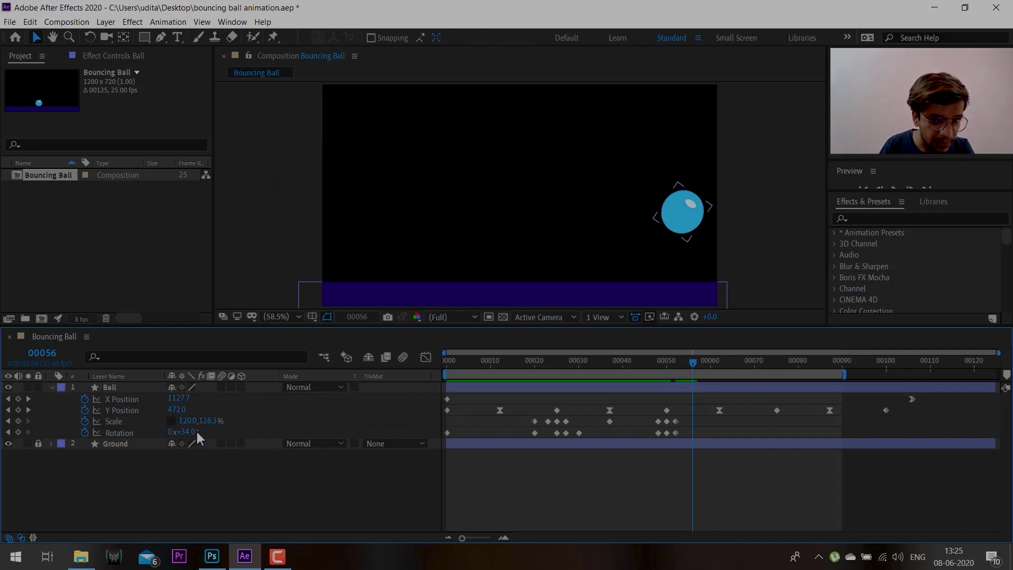
click(116, 432)
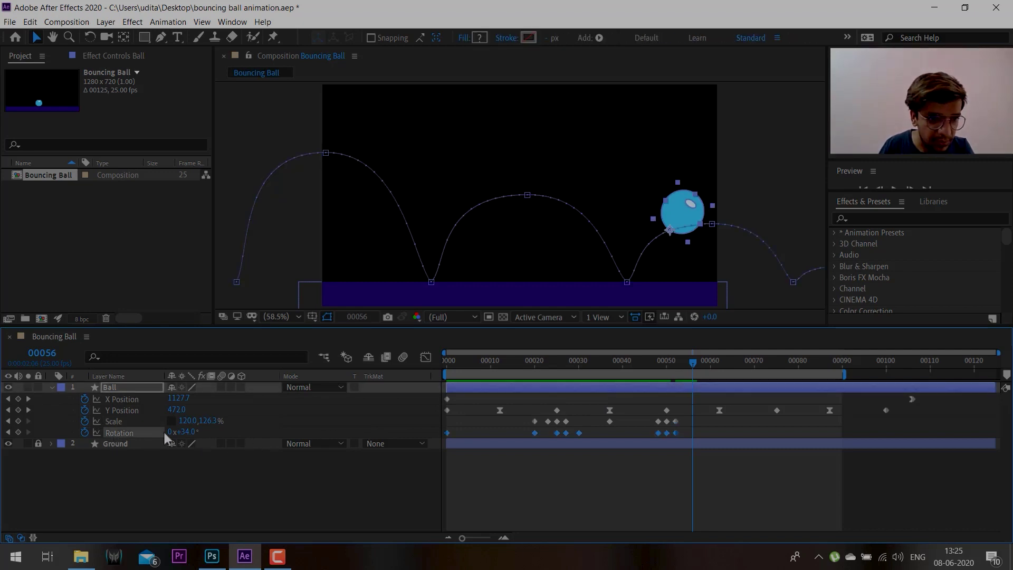
click(190, 421)
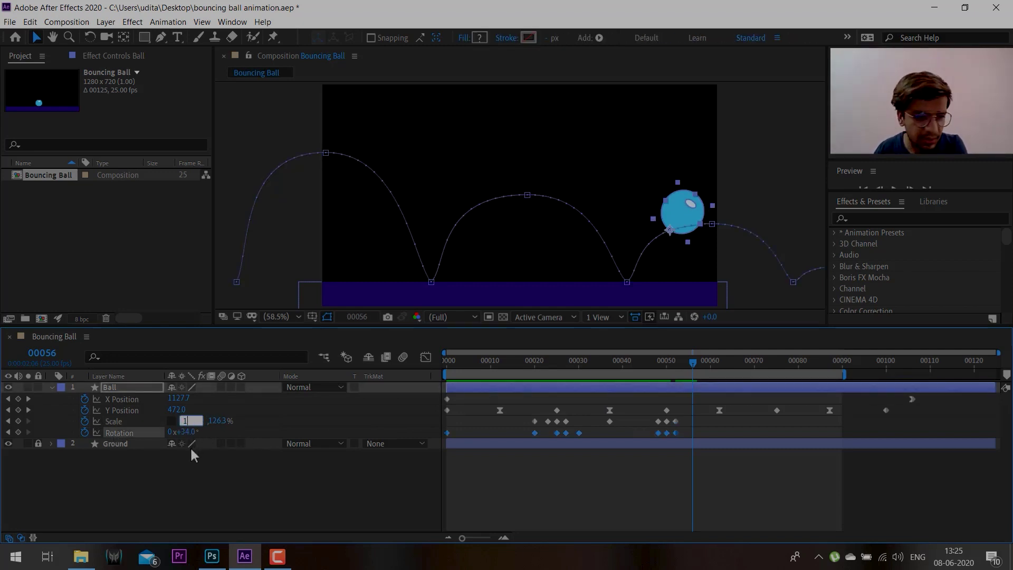
text(120)
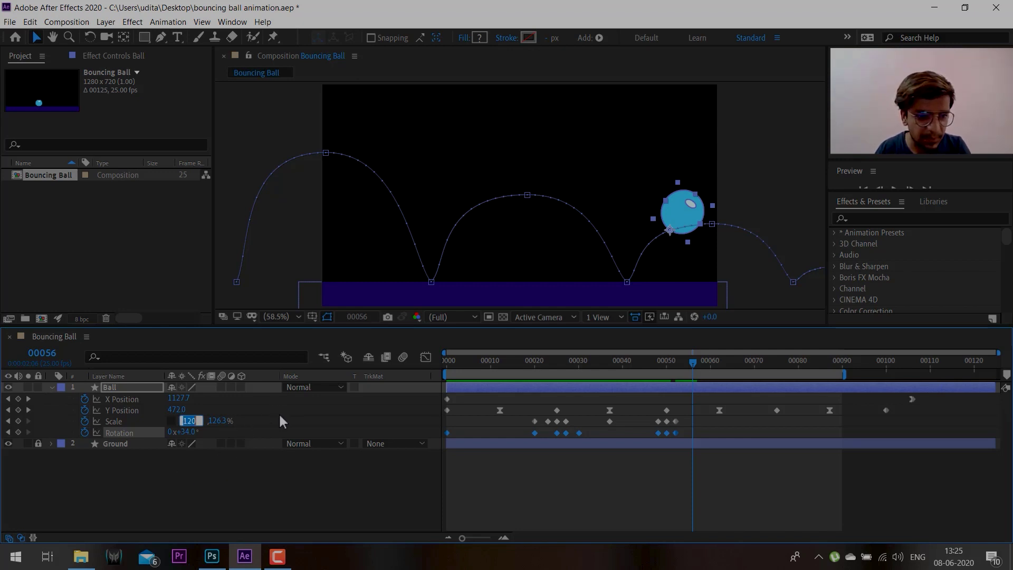
click(279, 413)
click(137, 424)
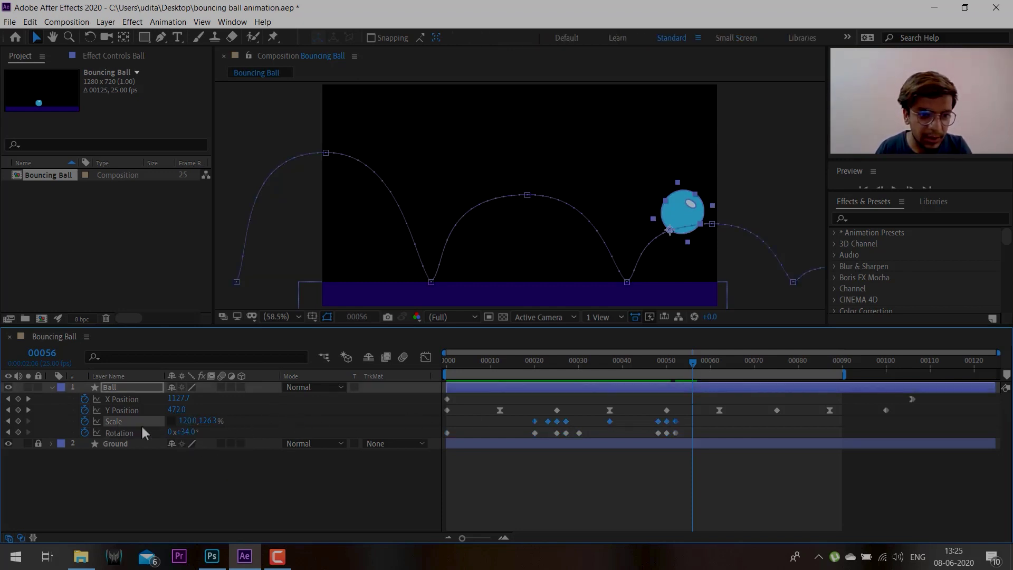
click(441, 461)
click(189, 421)
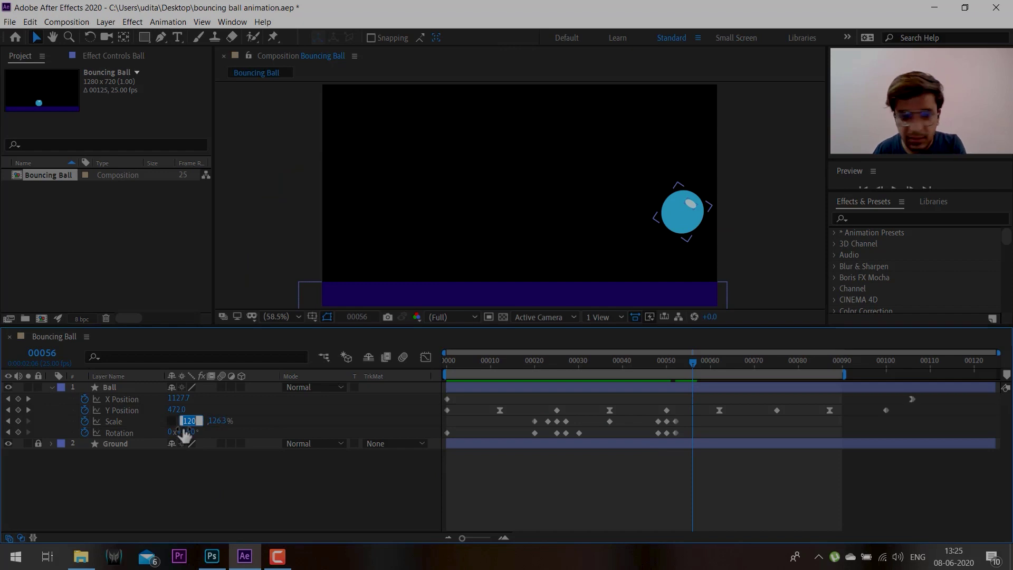
text(100)
click(176, 462)
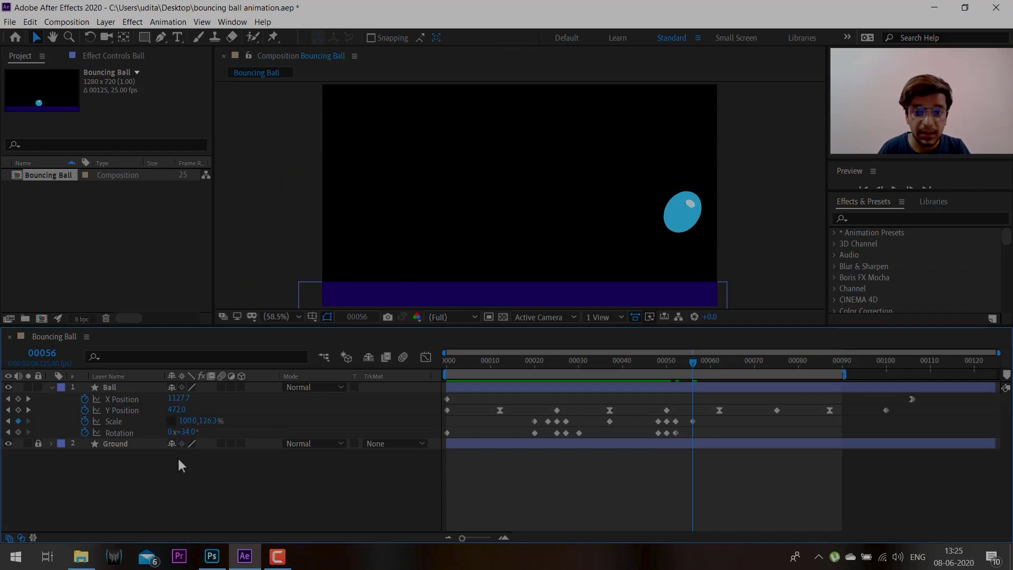
- Try a vertical Scale of 100% with all the ball's Scale keyframes selected, check the other impacts, and undo the change
click(131, 421)
click(210, 421)
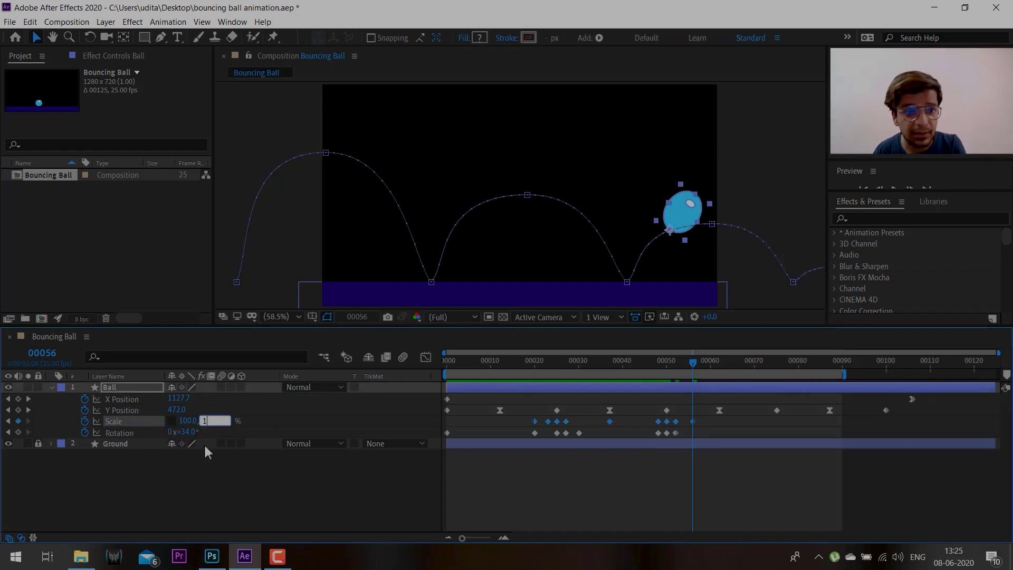
click(195, 460)
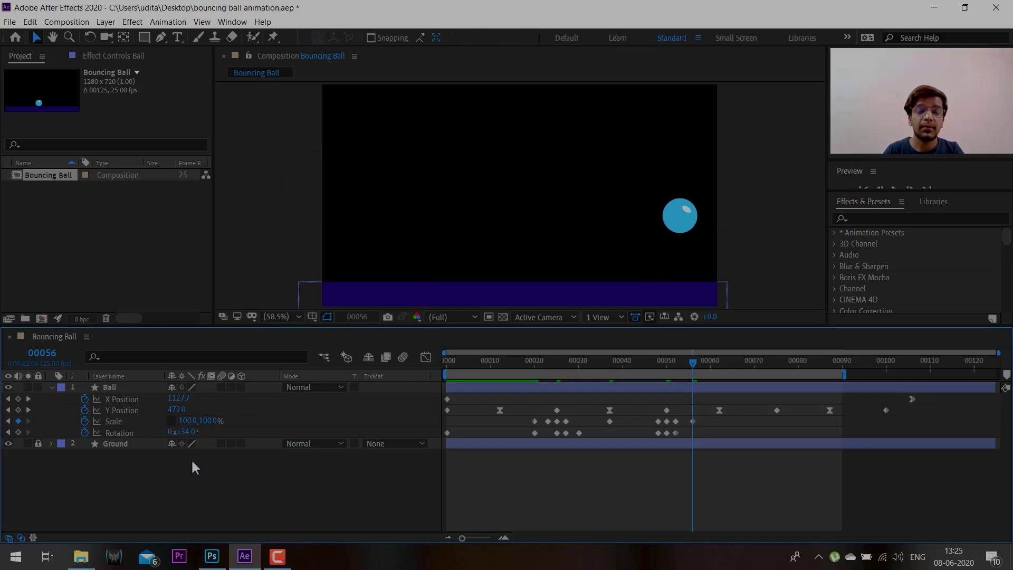
drag(688, 365, 556, 388)
click(608, 387)
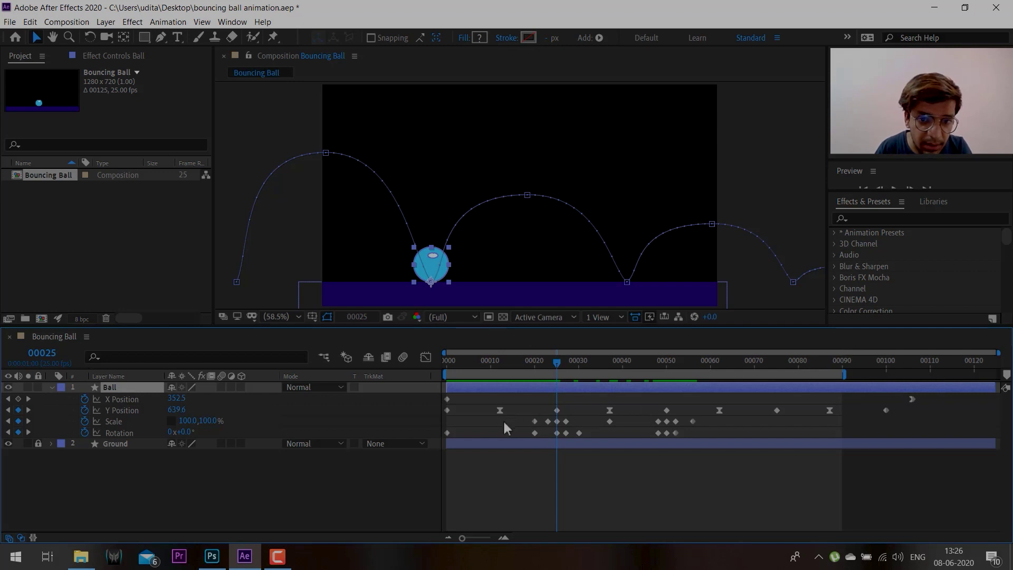
click(122, 422)
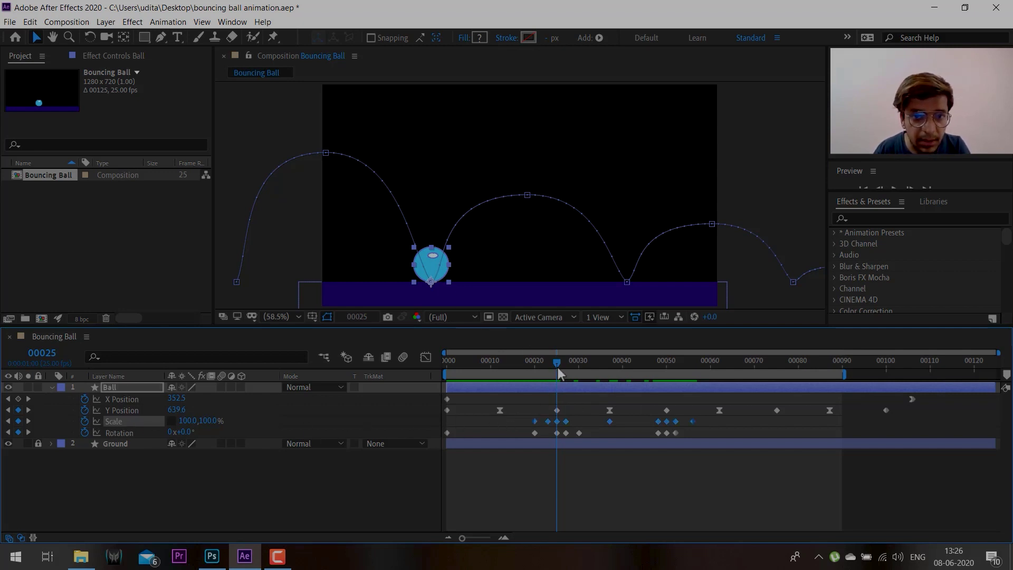
drag(558, 367, 689, 379)
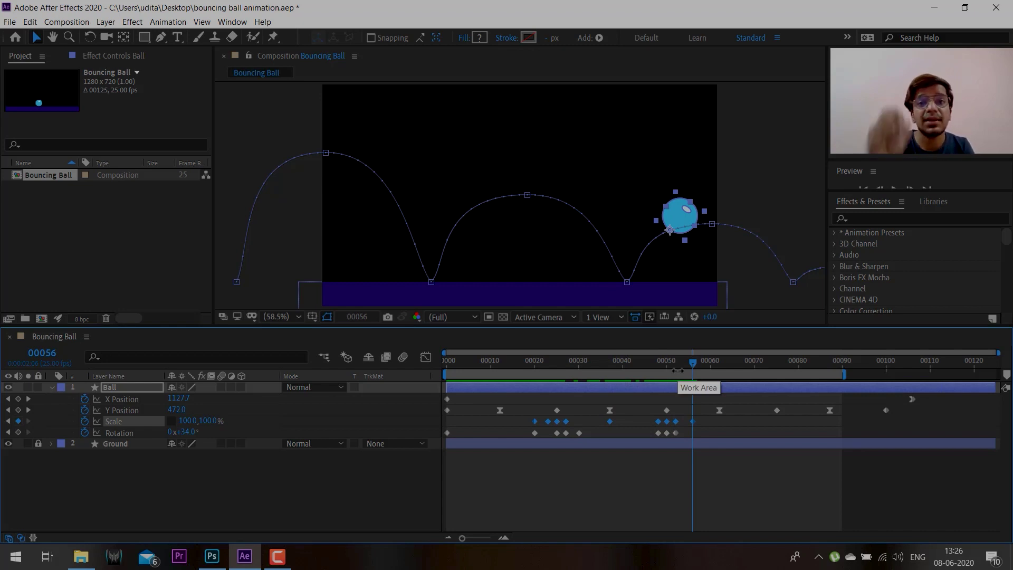
click(716, 419)
key(ctrl+z)
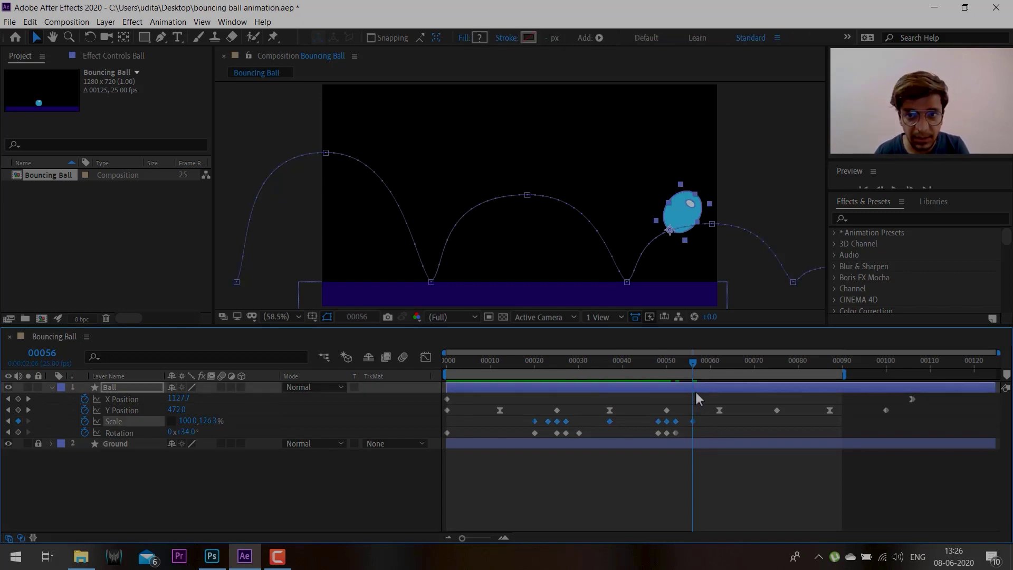
- Set the height of only the ball's Scale keyframe at frame 56 to 100%
mouse_move(692, 365)
mouse_down()
mouse_move(552, 381)
mouse_move(691, 382)
mouse_up()
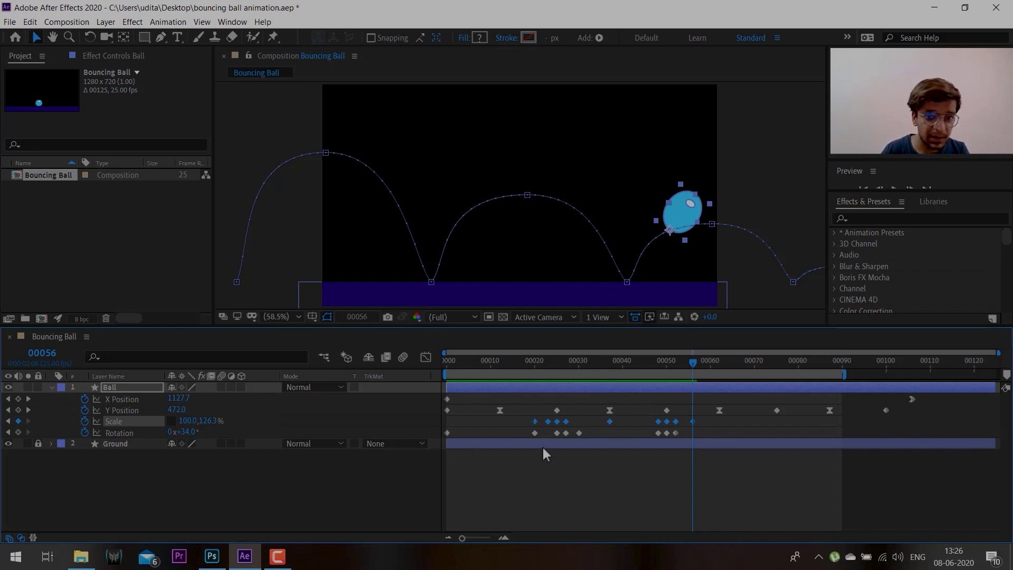
mouse_move(567, 421)
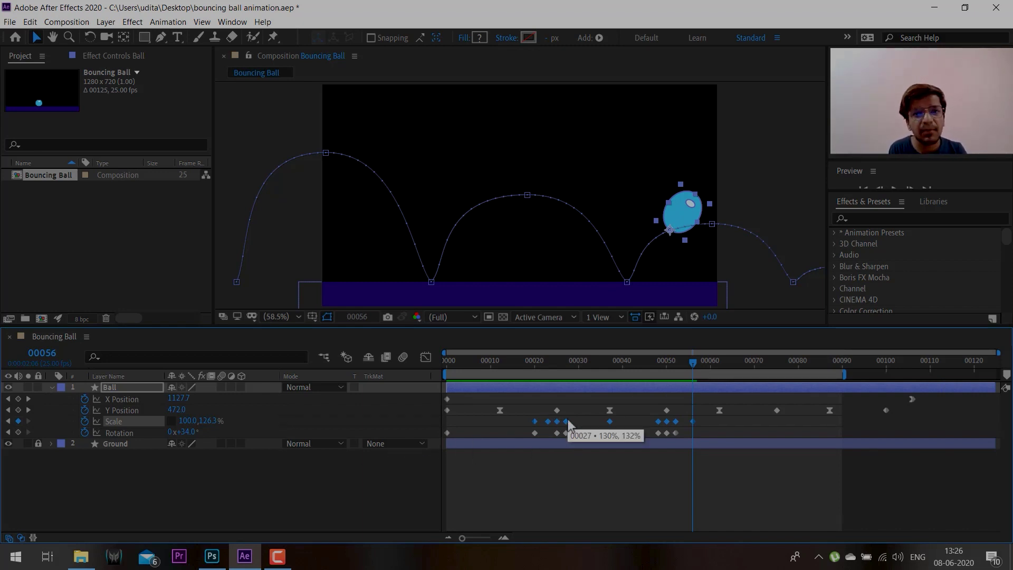
click(694, 422)
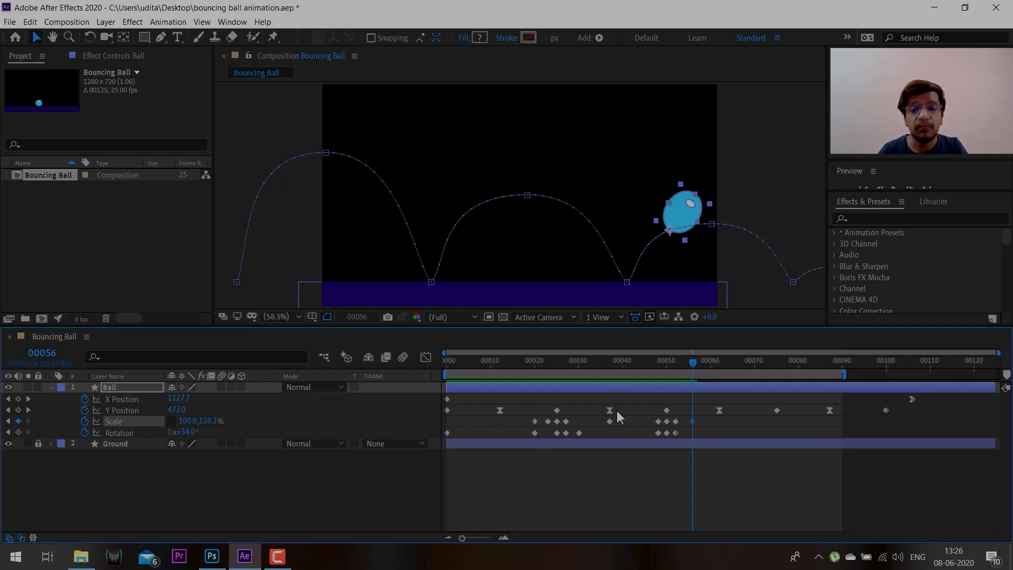
double_click(693, 421)
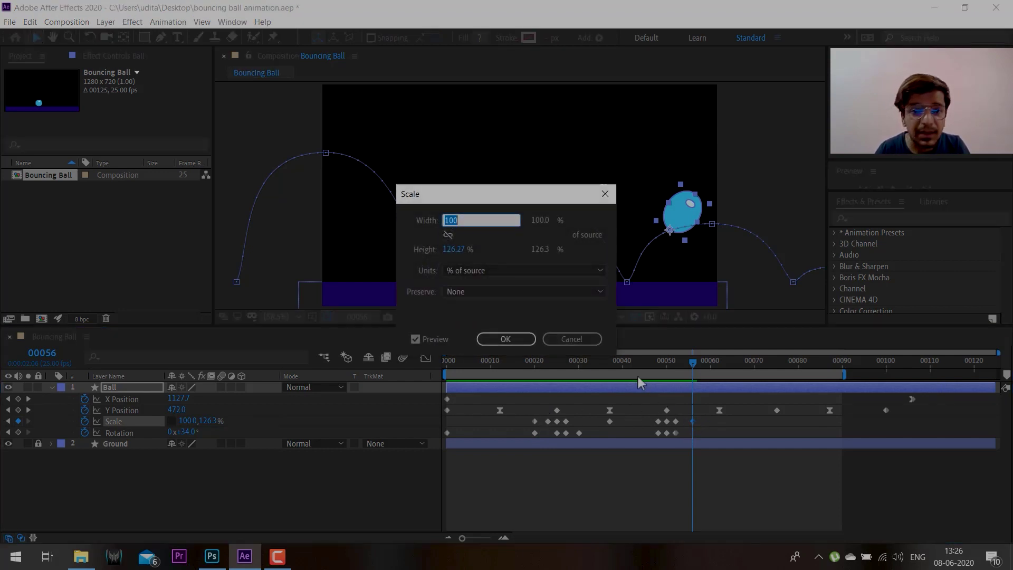
click(461, 247)
text(10)
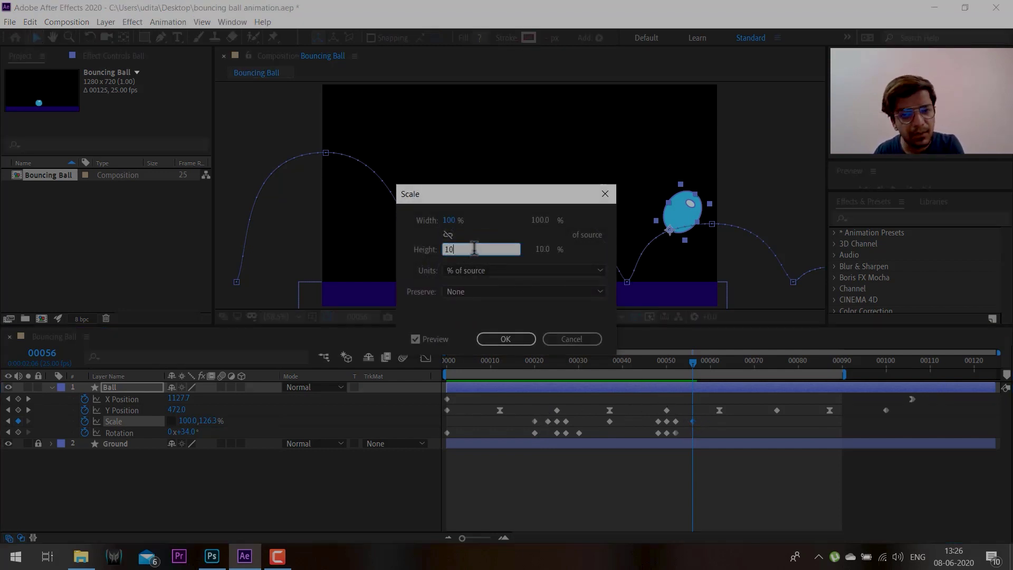
text(0)
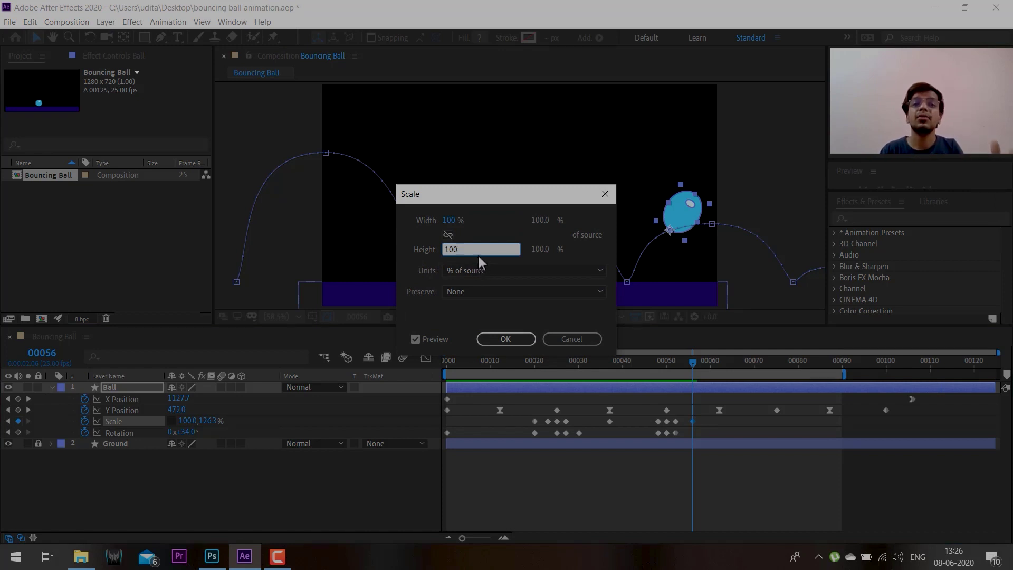
click(277, 556)
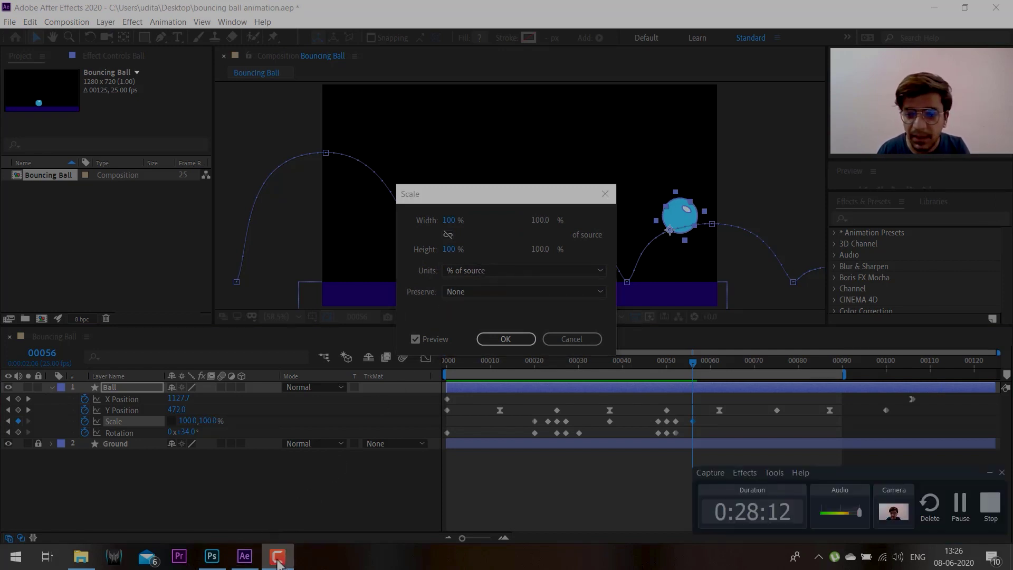
click(277, 559)
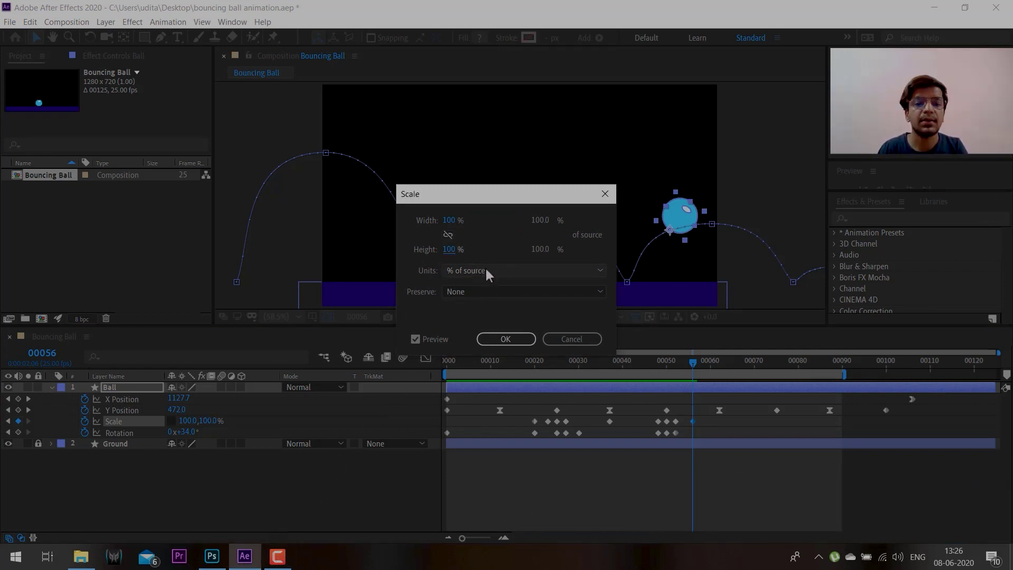
click(506, 338)
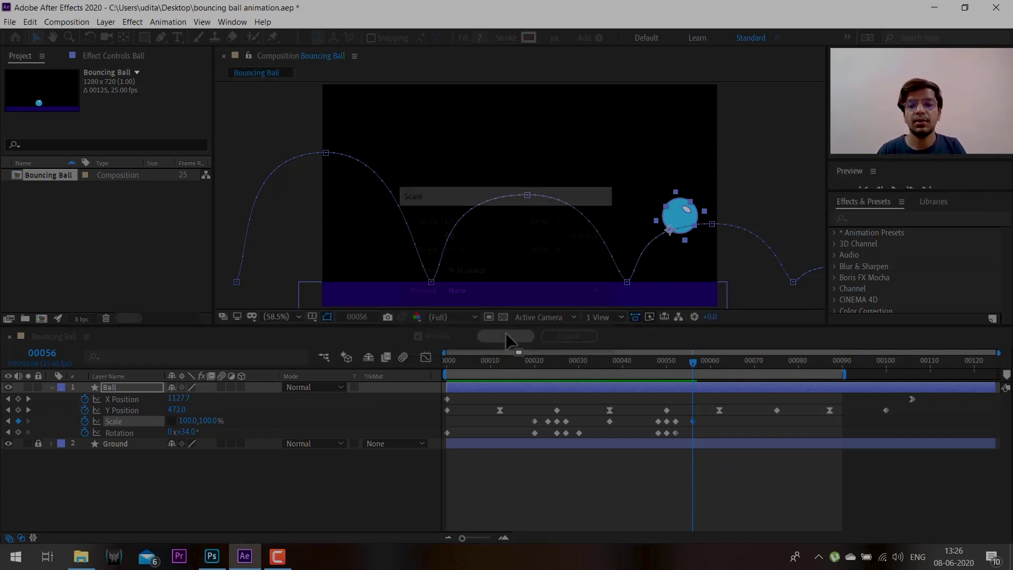
- Preview the animation and shift the ball's round-shape Scale keyframe between the first two impacts to frame 33
click(689, 362)
drag(689, 362, 670, 372)
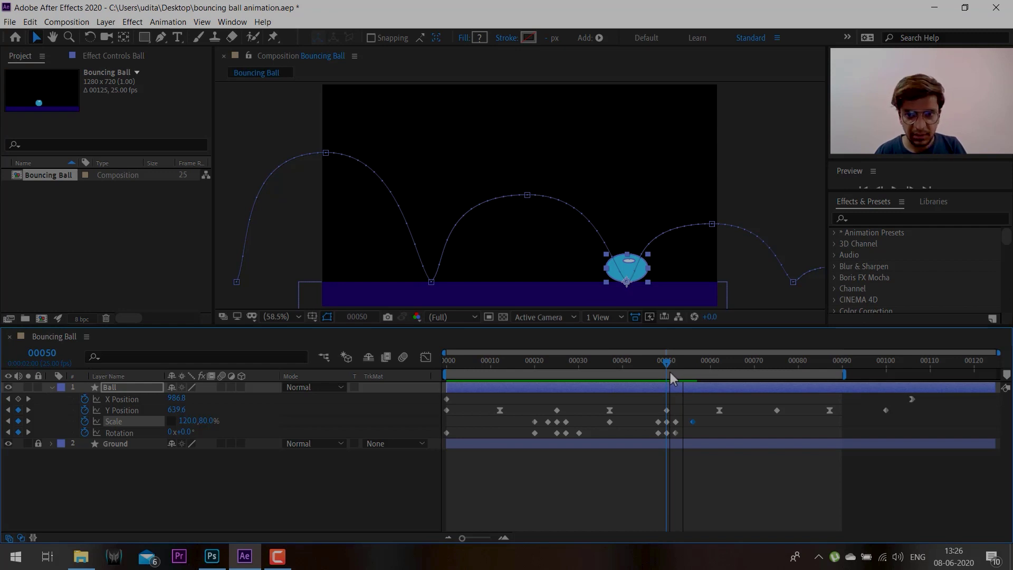
drag(671, 372, 388, 432)
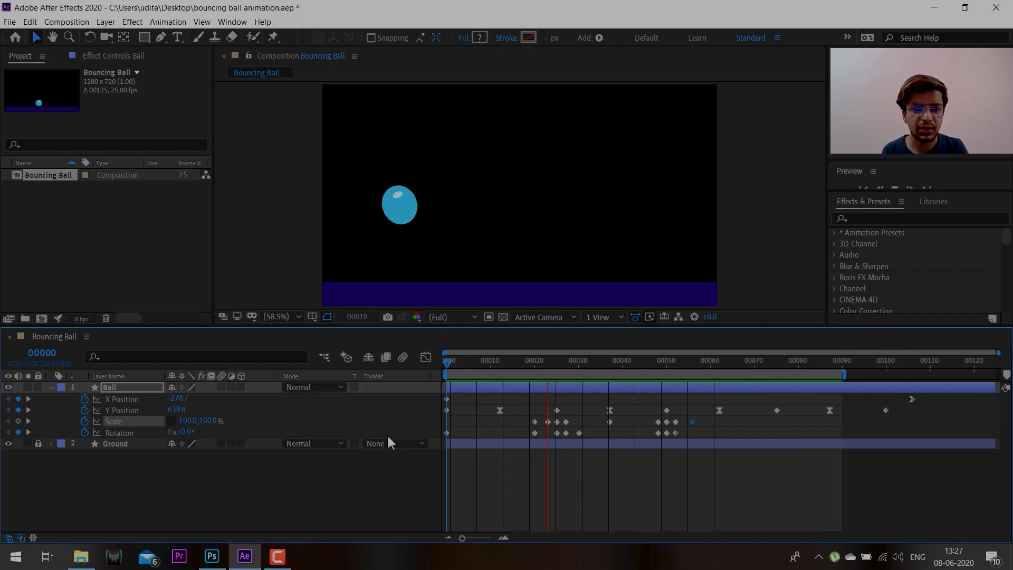
key(space)
mouse_move(626, 362)
mouse_down()
mouse_move(561, 369)
mouse_move(592, 372)
mouse_up()
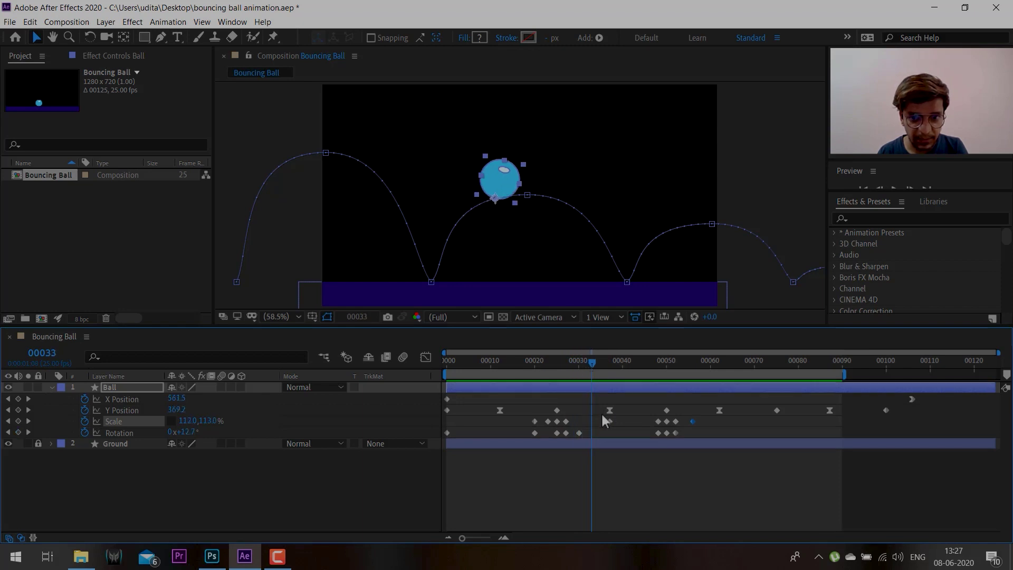
drag(608, 421, 593, 421)
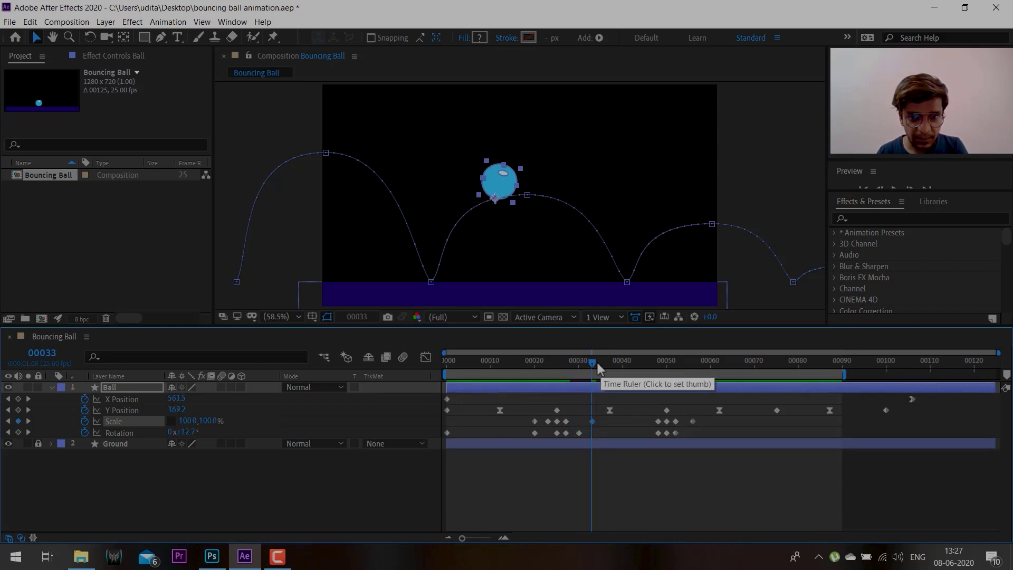
- Keyframe the ball's round shape at frame 45 with horizontal and vertical Scale of 100%
mouse_move(592, 364)
mouse_down()
mouse_move(660, 369)
mouse_move(644, 370)
mouse_up()
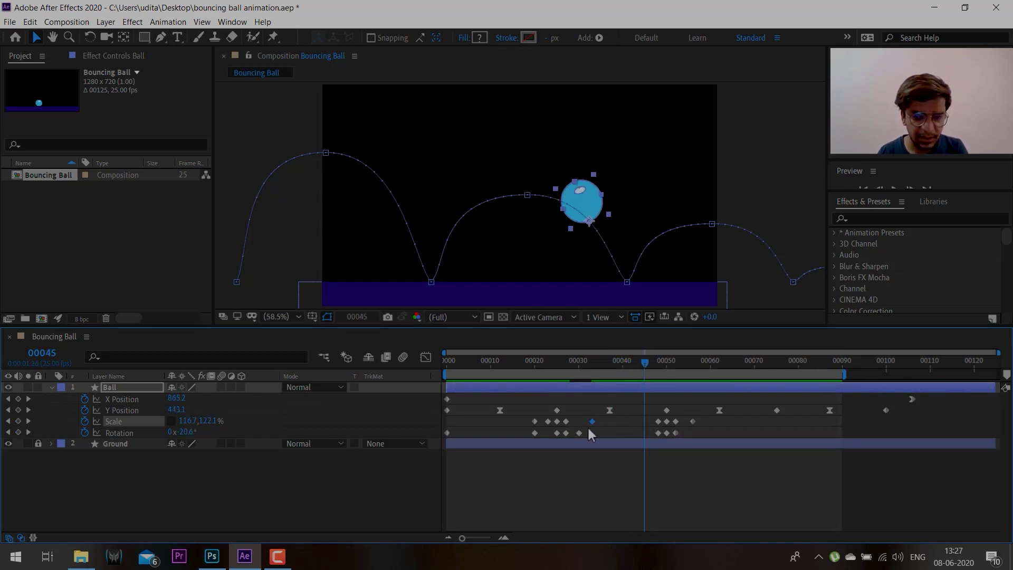
click(640, 432)
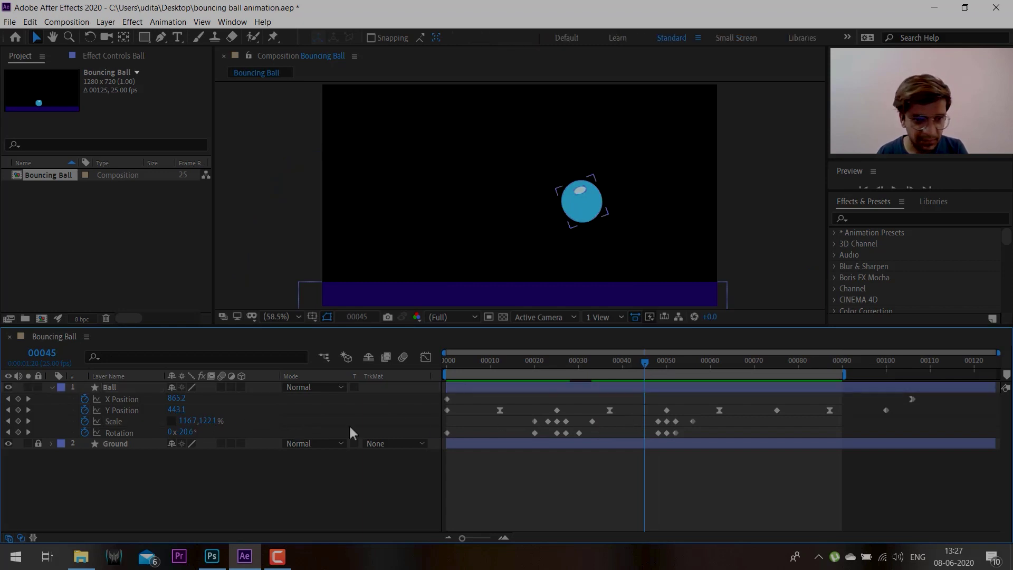
click(188, 421)
text(100)
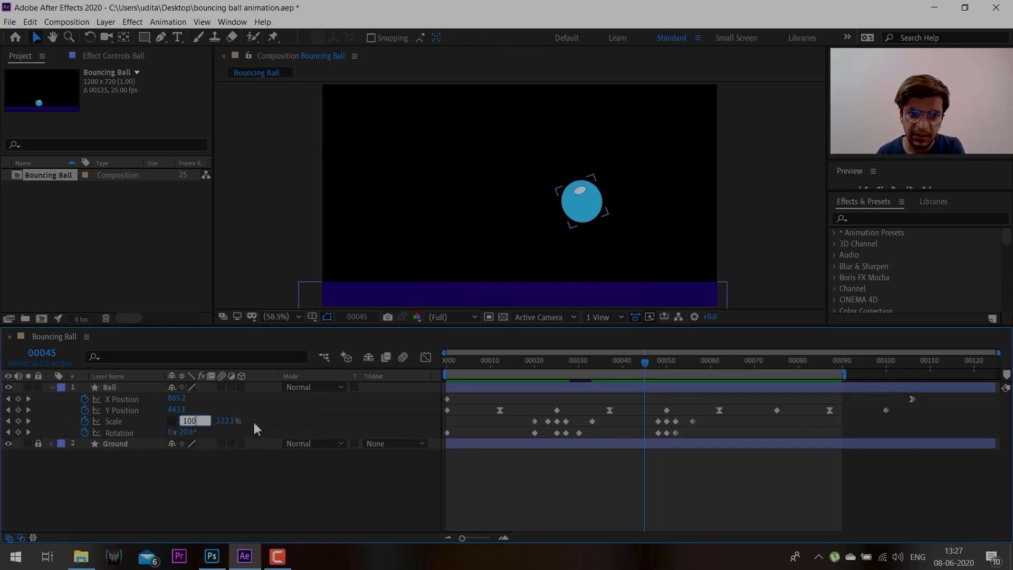
key(Return)
click(213, 421)
text(100)
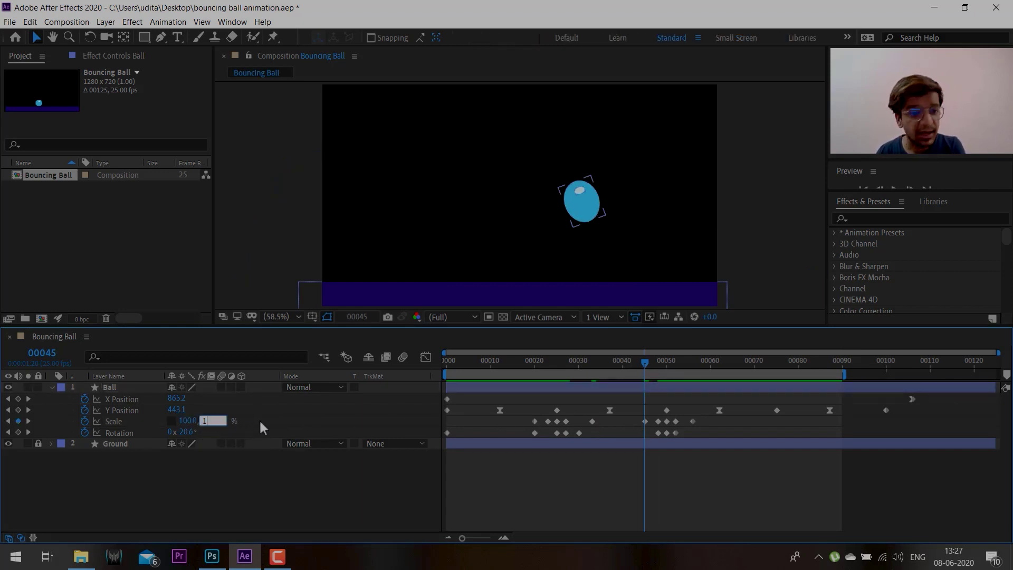
key(Return)
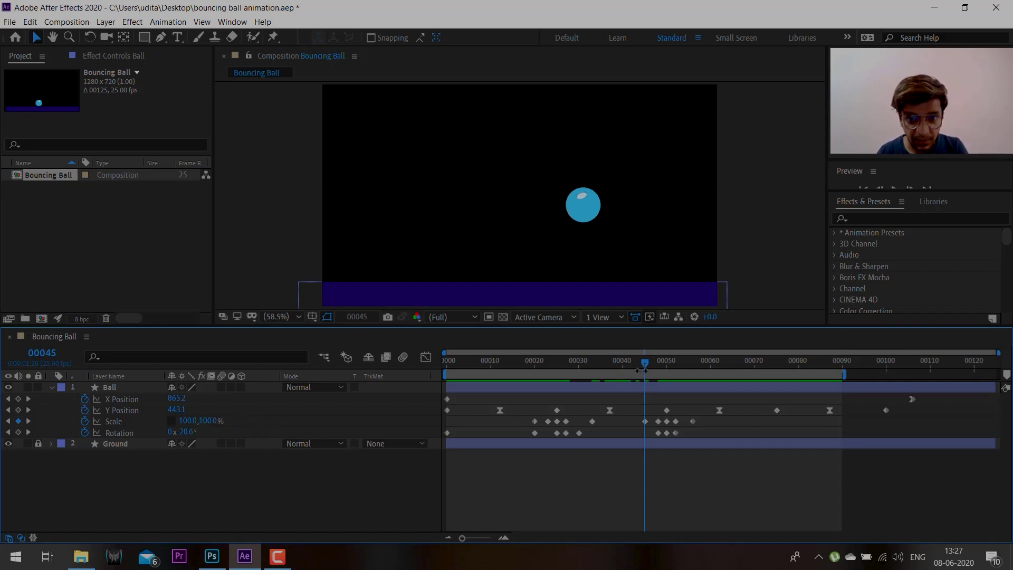
- Move the round-shape Scale keyframe following the first impact to frame 30 and preview the animation
click(619, 367)
drag(620, 368, 567, 371)
click(565, 421)
drag(591, 421, 579, 421)
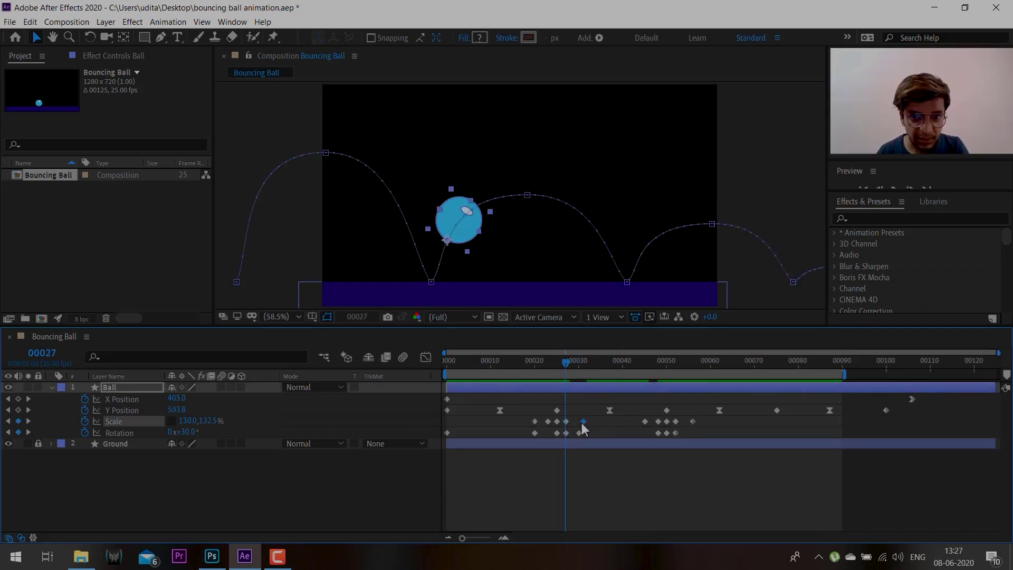
key(space)
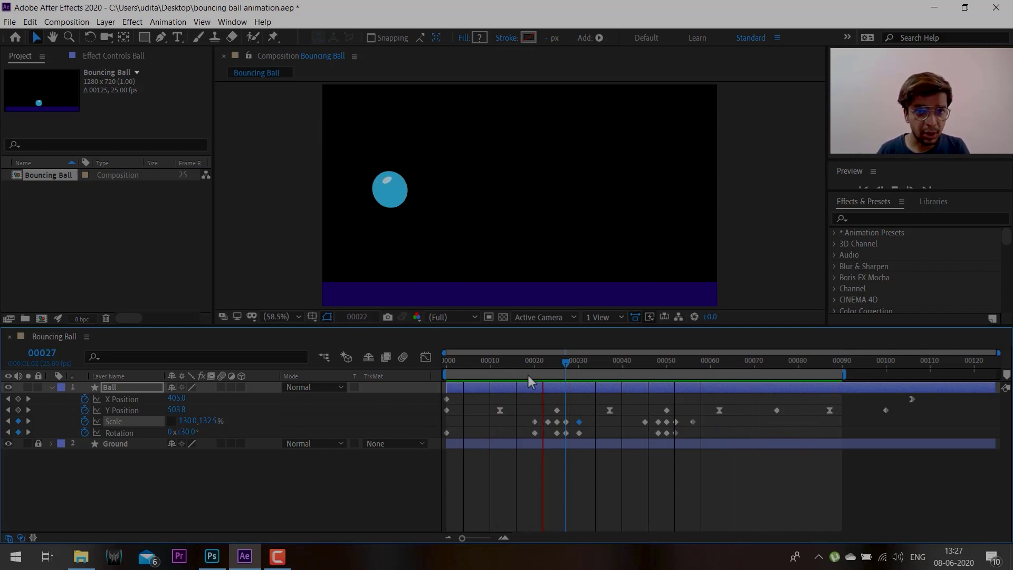
- Move the Scale and Rotation keyframes at frame 30 to frame 29, set the Rotation there to 37.2°, and preview
drag(528, 363, 576, 369)
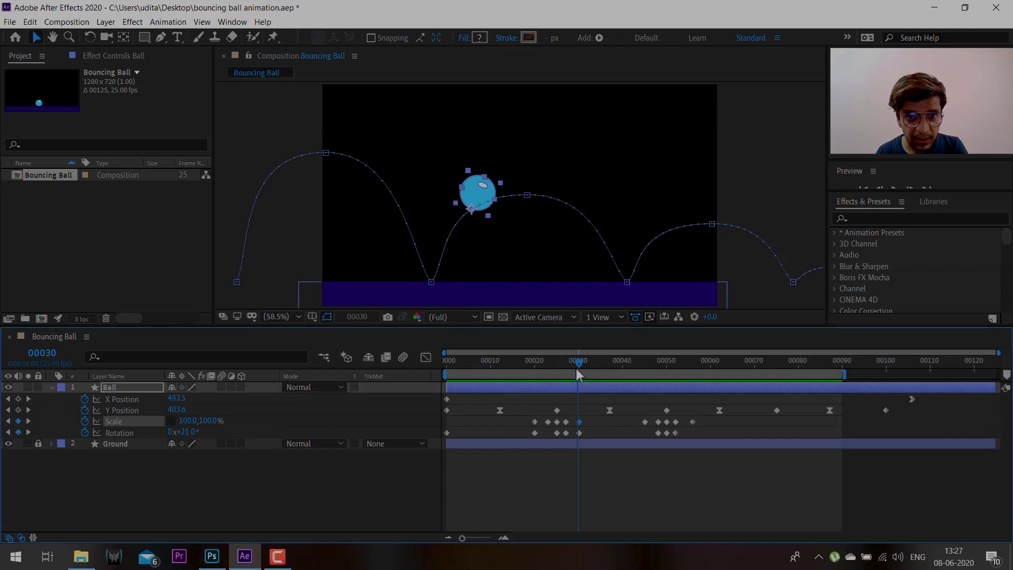
drag(588, 414, 575, 422)
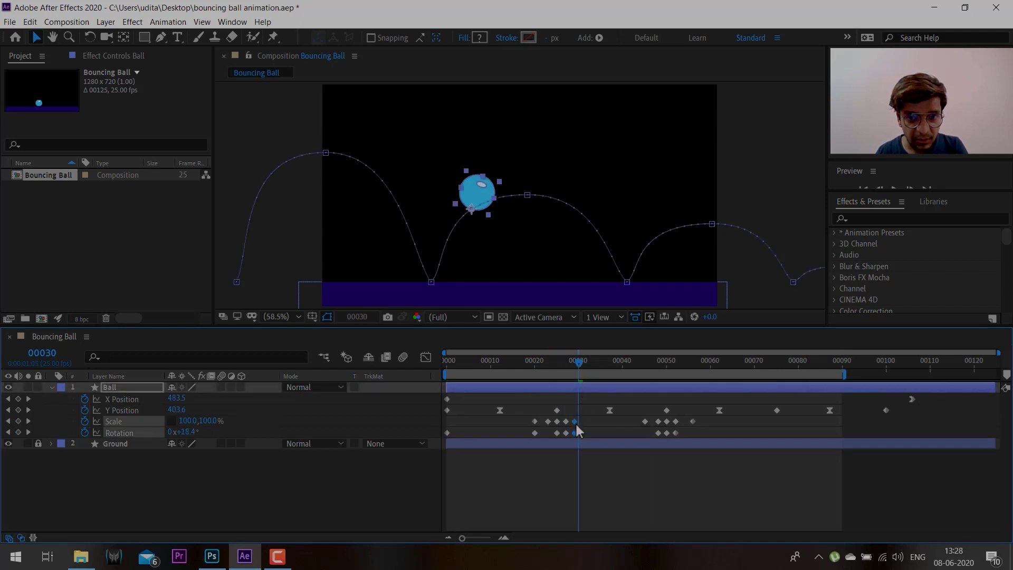
click(574, 365)
drag(574, 365, 575, 366)
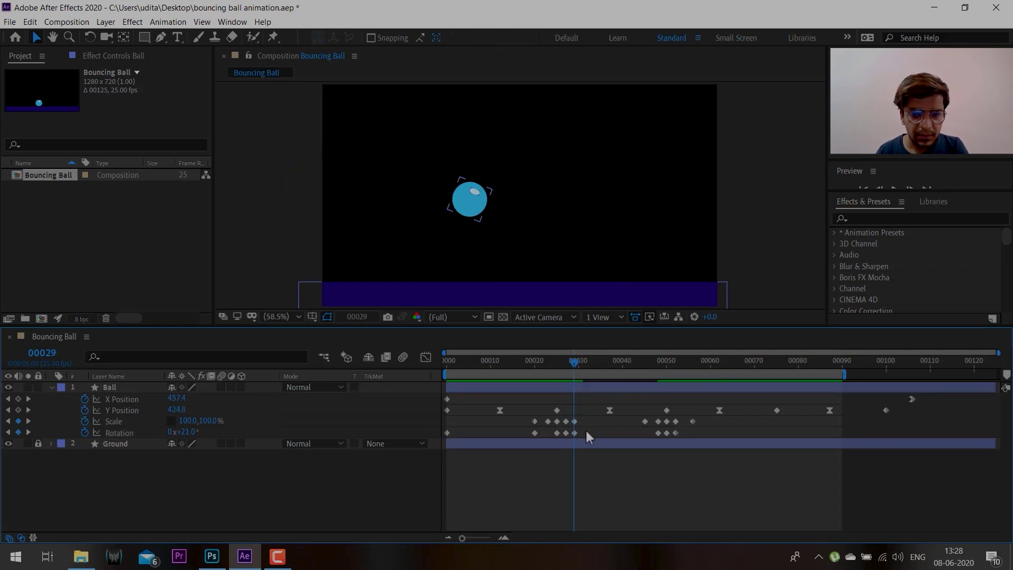
drag(187, 437, 238, 436)
key(space)
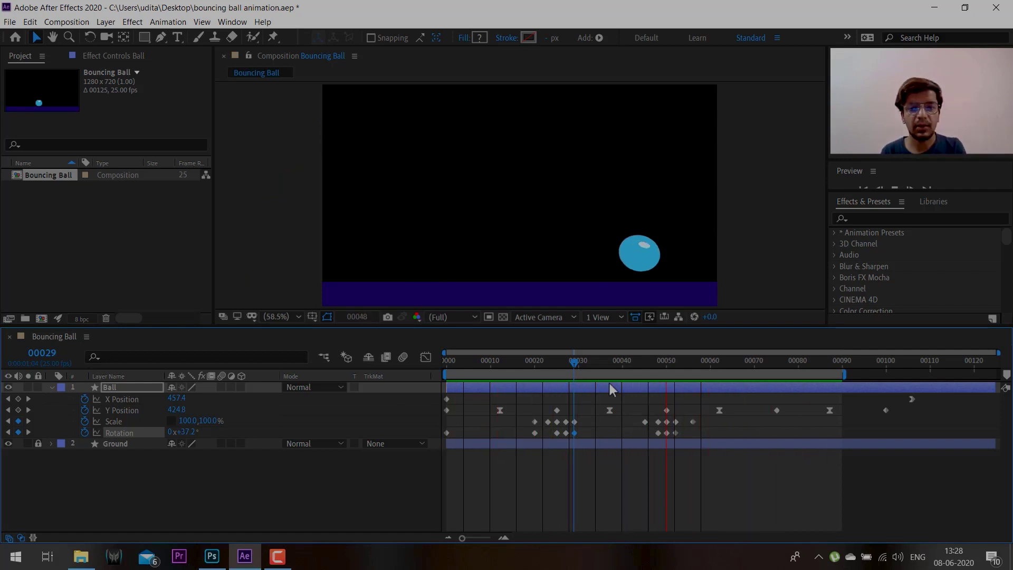
key(space)
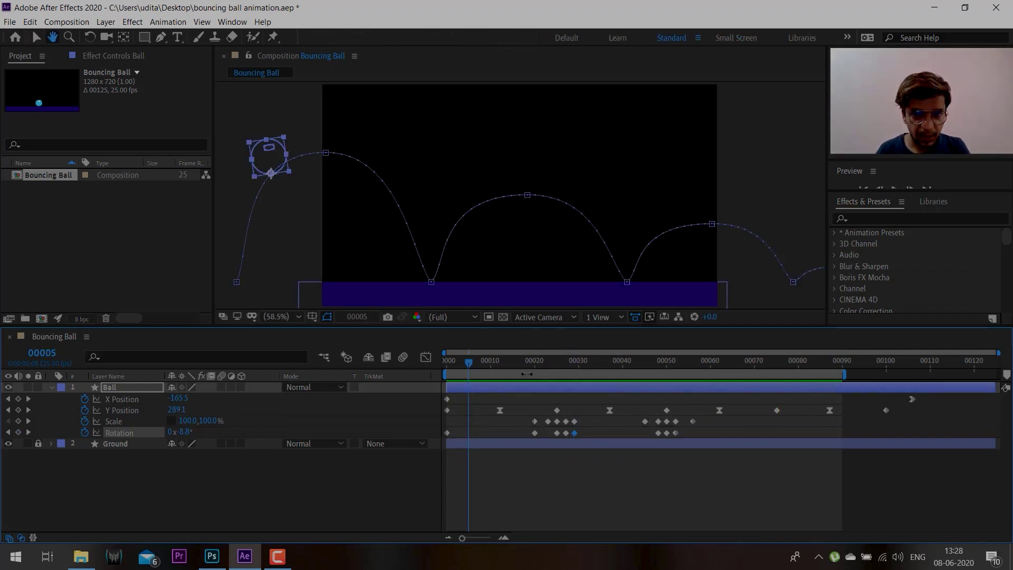
- Reduce the ball's Scale at the frame 48 keyframe to about 106% horizontally and 109% vertically
drag(471, 365, 646, 377)
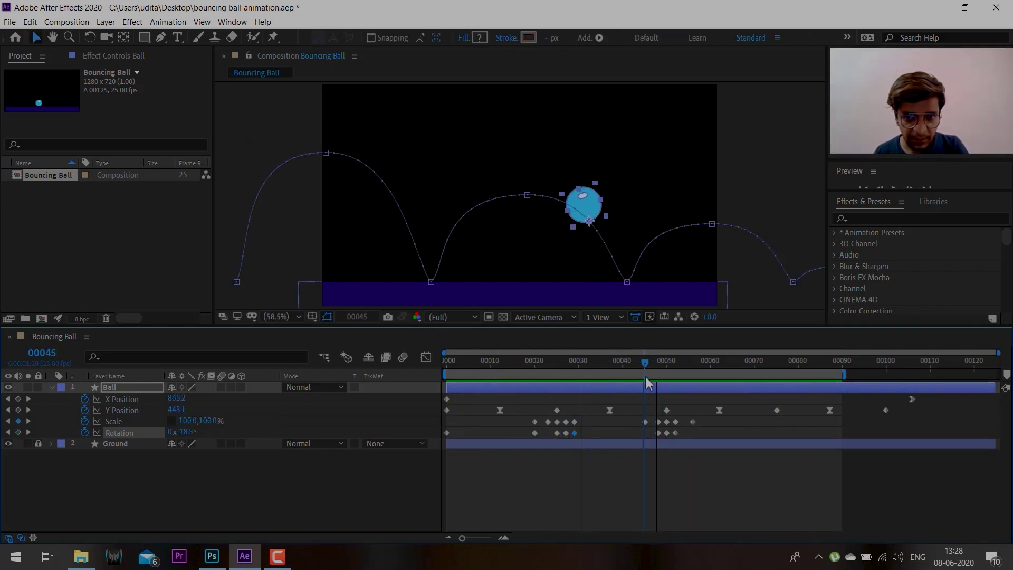
click(645, 421)
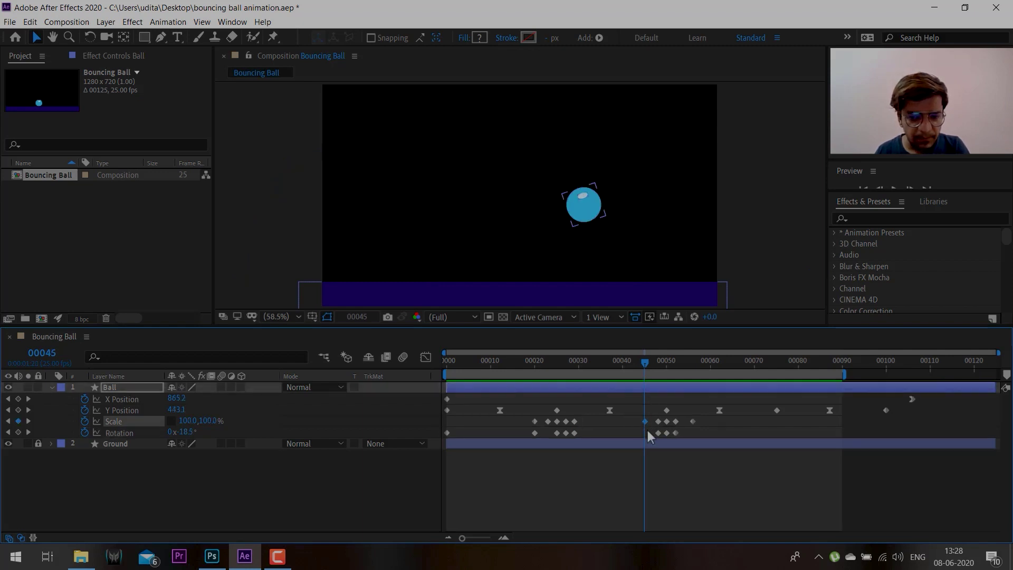
click(28, 420)
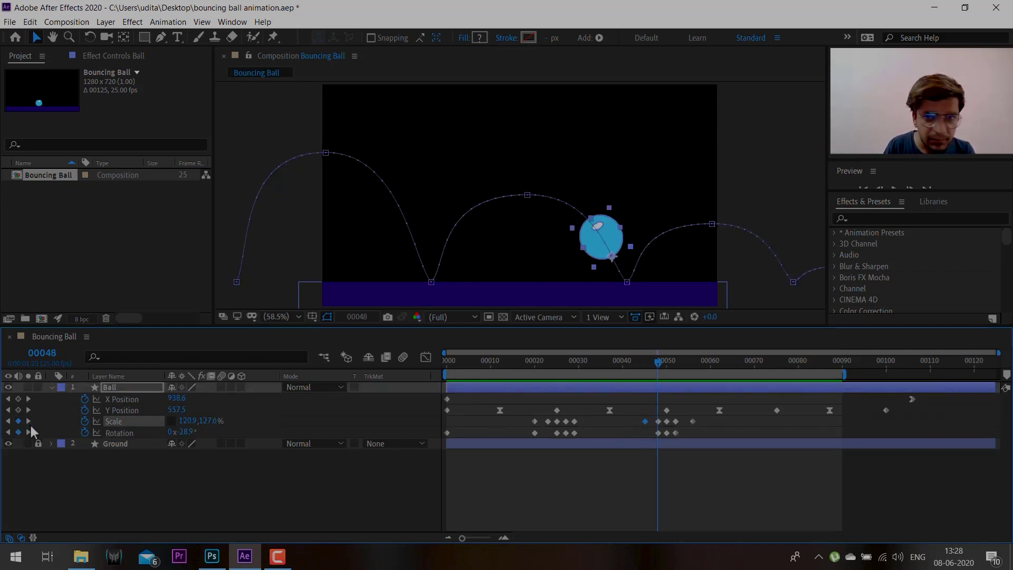
drag(626, 225, 622, 229)
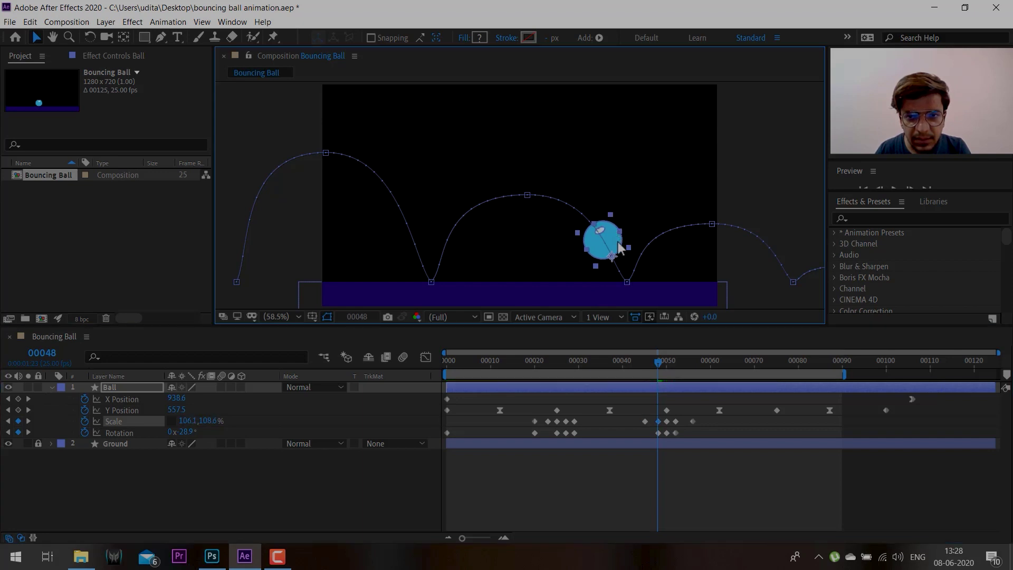
- Move the ball's Scale keyframe at frame 56 to frame 54, preview the animation, and return to frame 0
click(662, 363)
mouse_move(664, 368)
mouse_down()
mouse_move(720, 371)
mouse_move(669, 374)
mouse_move(675, 361)
mouse_up()
click(675, 421)
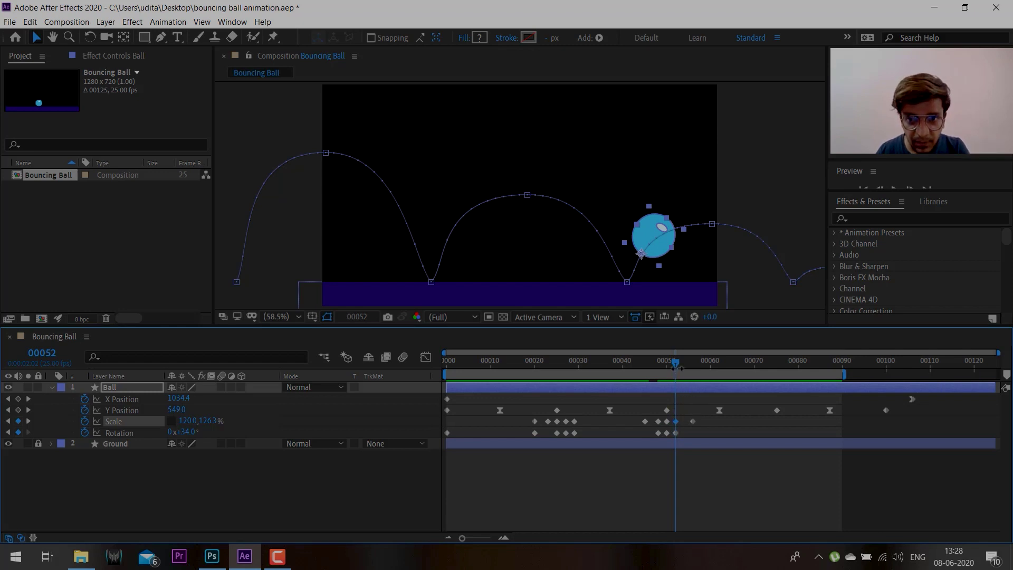
drag(678, 368, 692, 369)
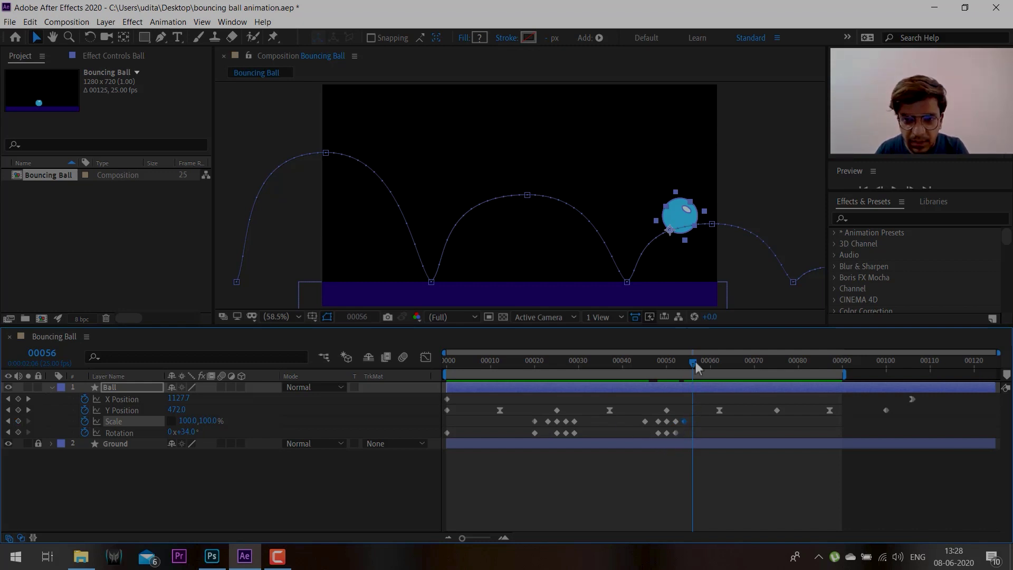
mouse_move(681, 369)
mouse_down()
mouse_move(673, 372)
mouse_move(708, 371)
mouse_move(683, 378)
mouse_up()
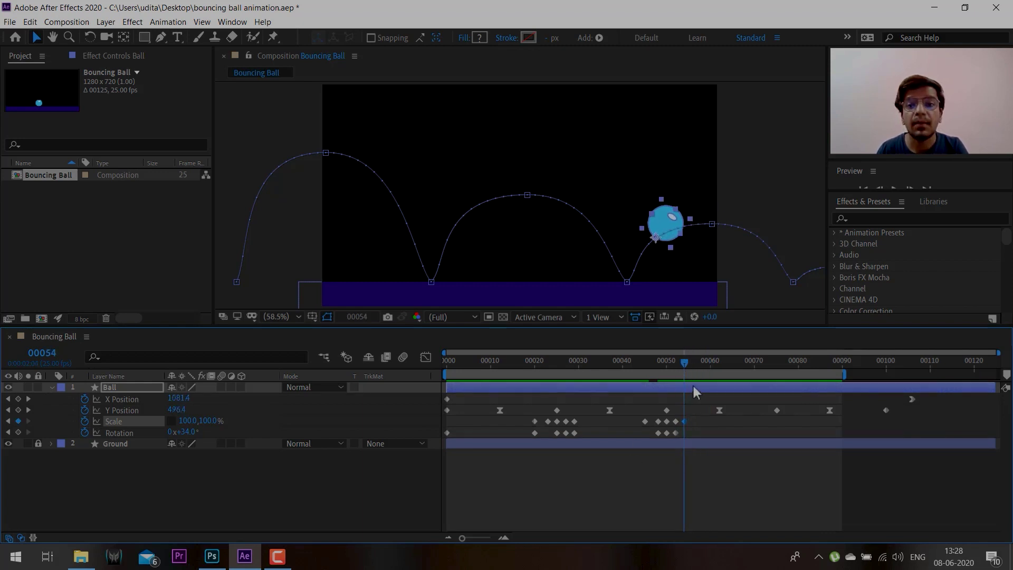
key(space)
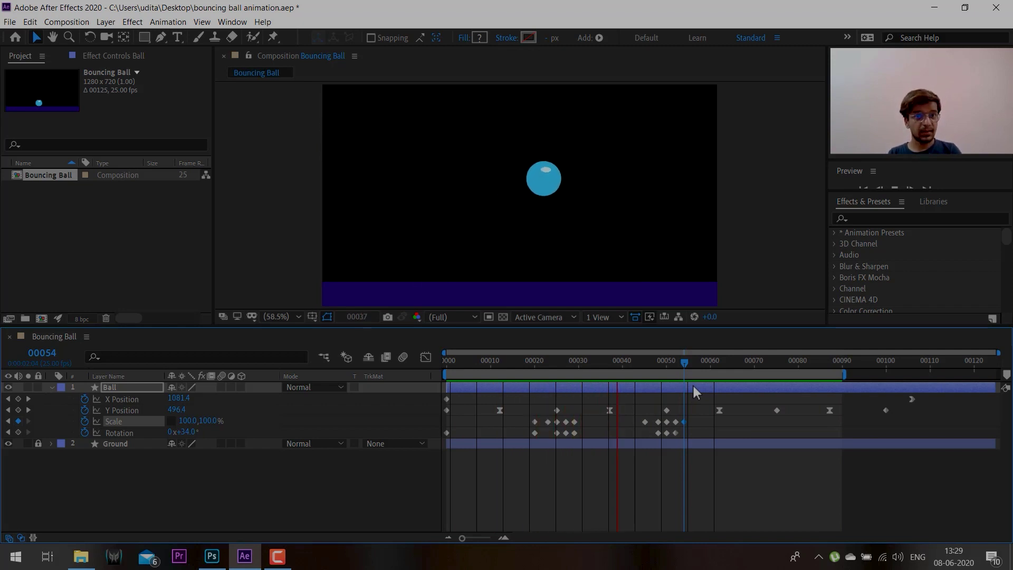
key(space)
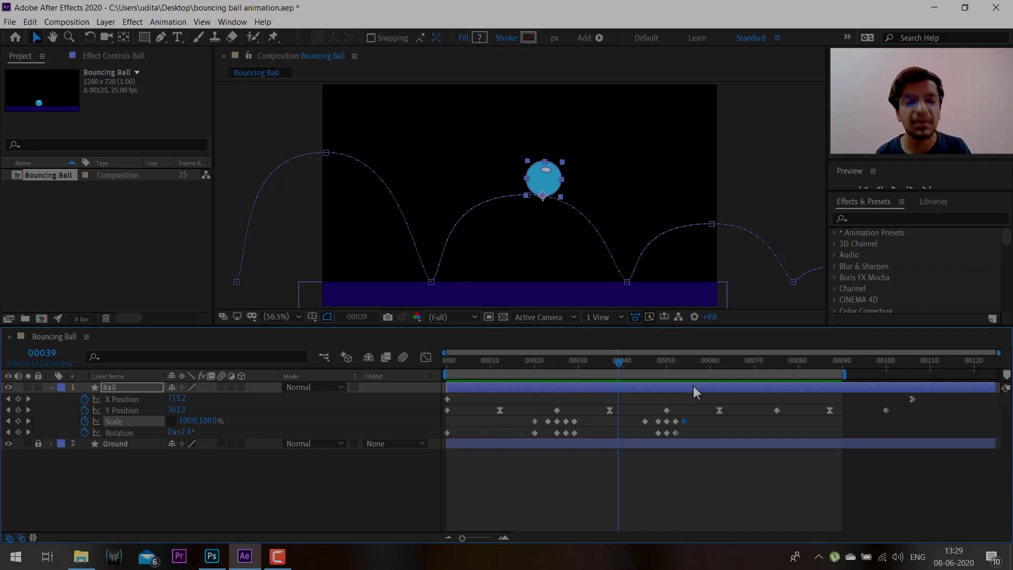
drag(619, 362, 372, 385)
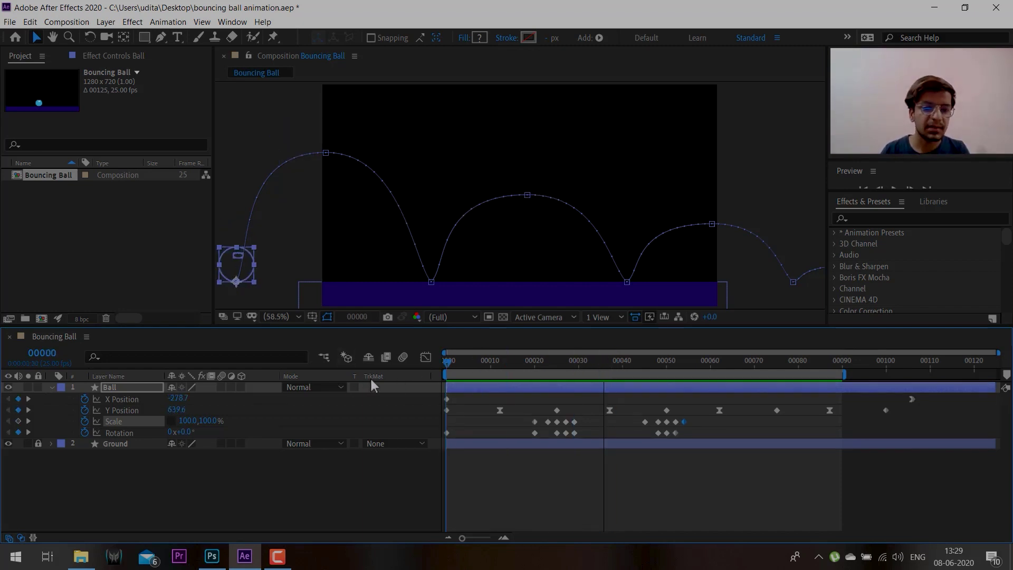
- Enable motion blur for the composition and the Ball layer, and preview the animation from frame 0
click(402, 356)
drag(457, 364, 504, 363)
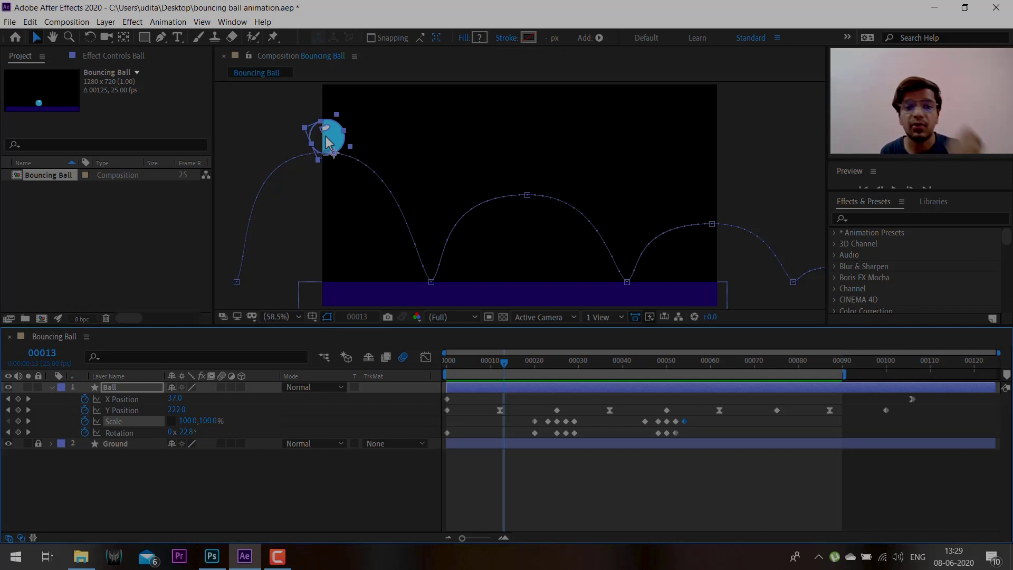
click(221, 387)
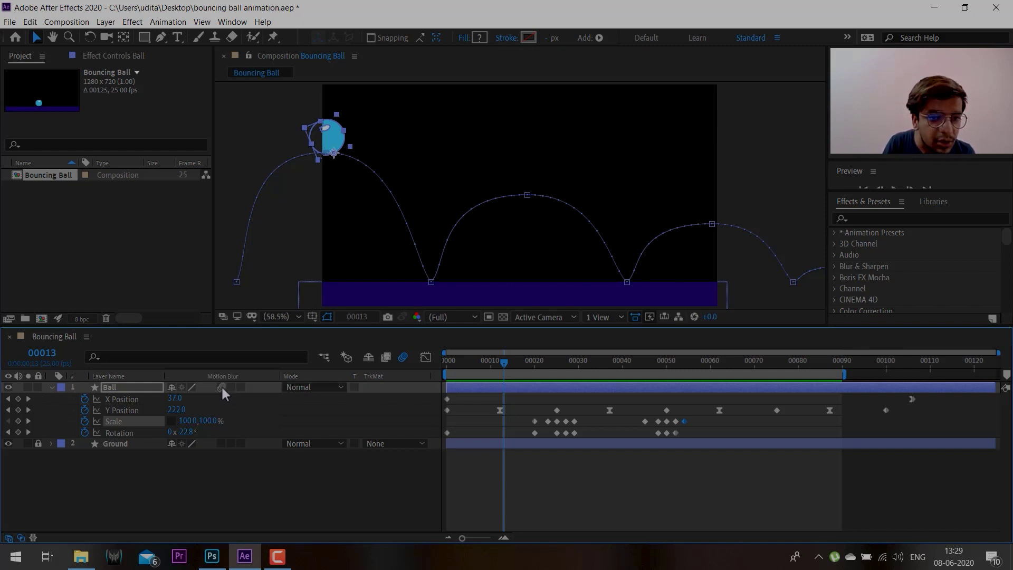
key(Page_Up)
key(space)
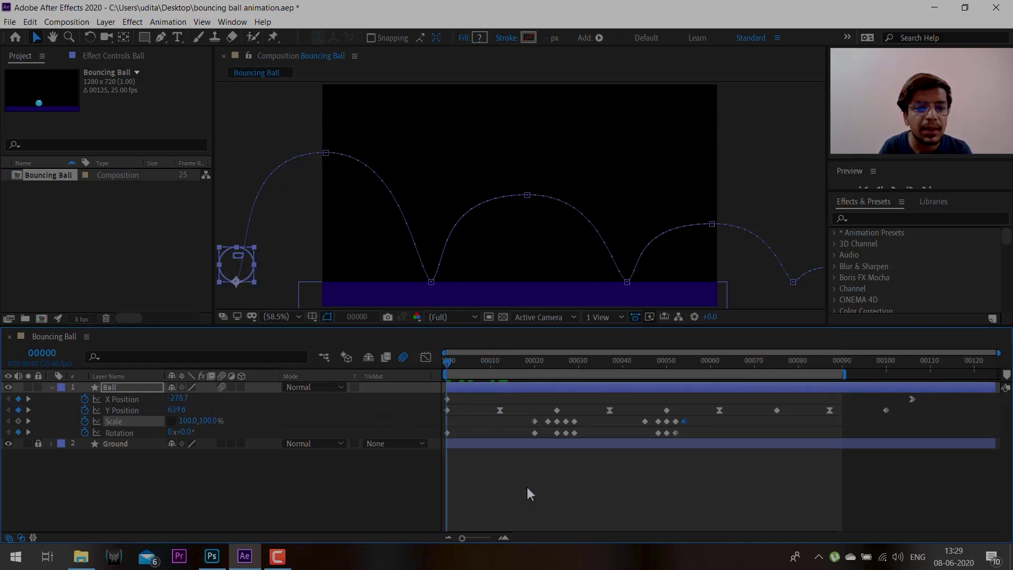
click(521, 473)
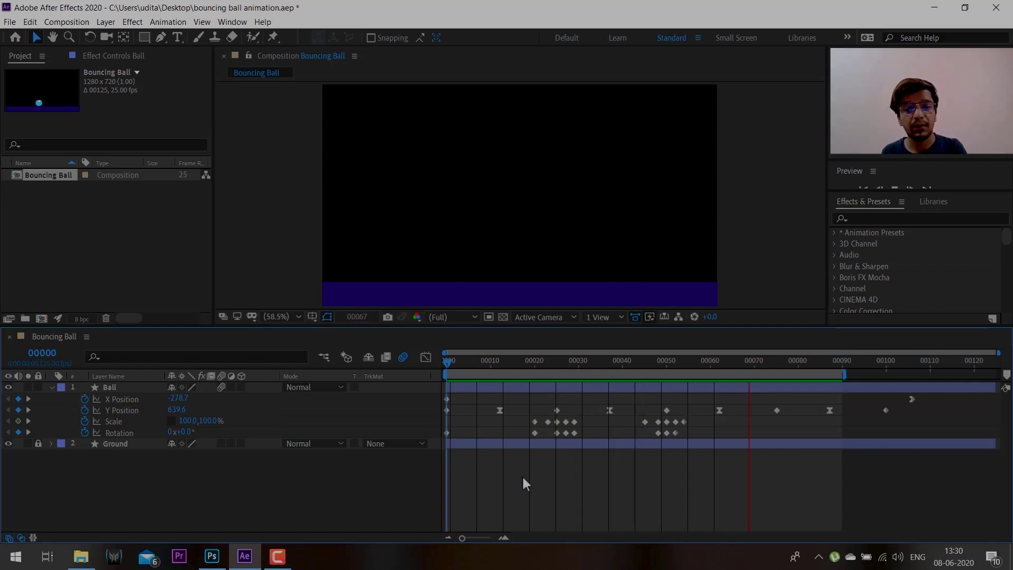
key(space)
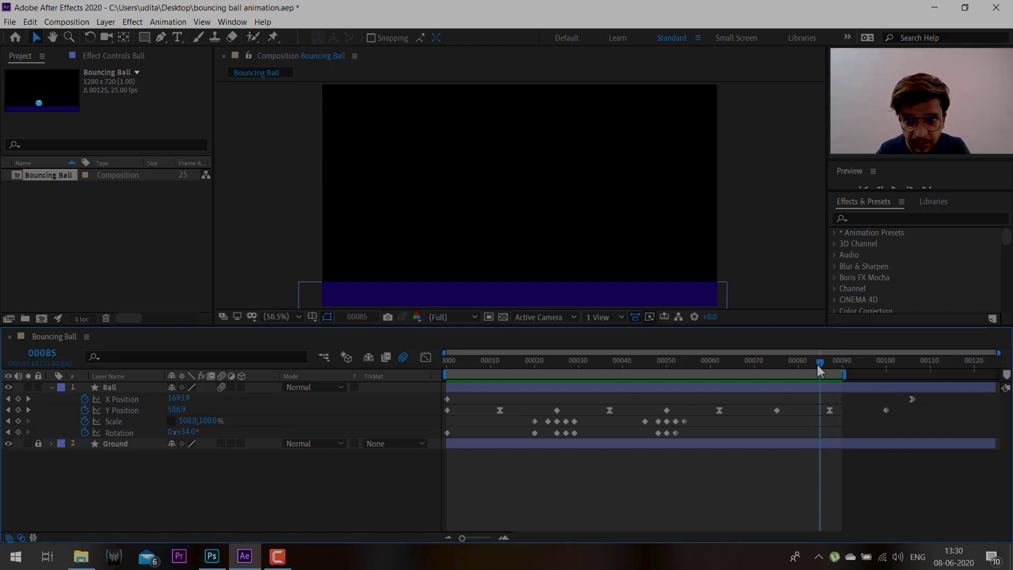
- Trim the composition to the work area so it lasts 90 frames
mouse_move(818, 365)
mouse_down()
mouse_move(830, 365)
mouse_move(802, 361)
mouse_move(711, 383)
mouse_move(793, 372)
mouse_move(829, 379)
mouse_up()
click(785, 389)
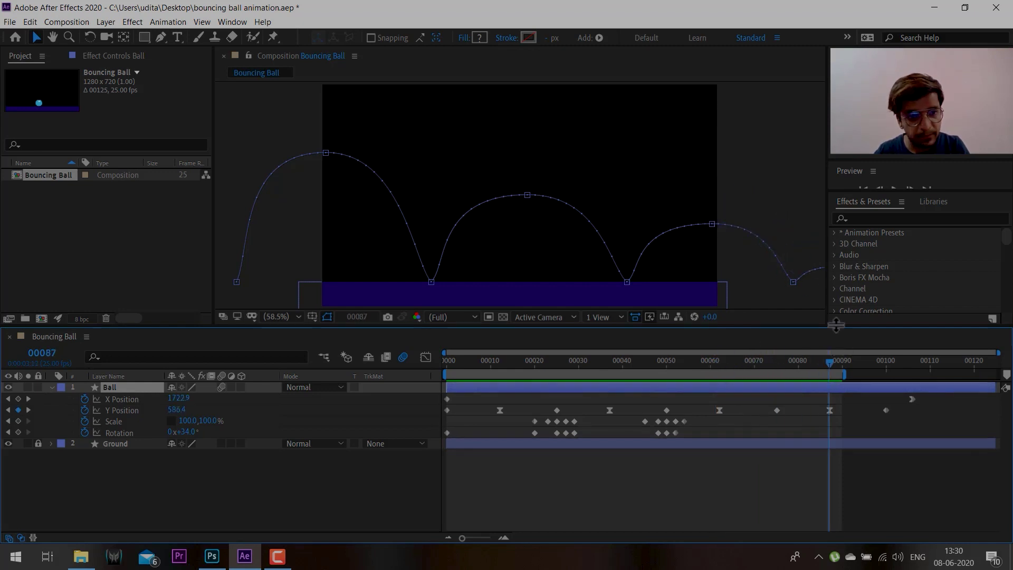
right_click(780, 377)
click(811, 409)
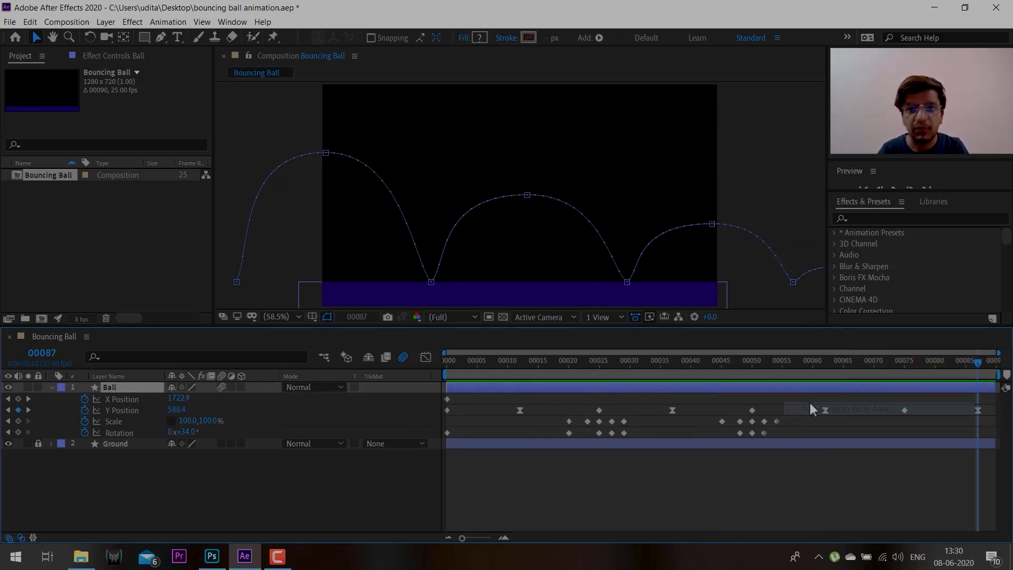
drag(492, 398, 855, 441)
click(929, 433)
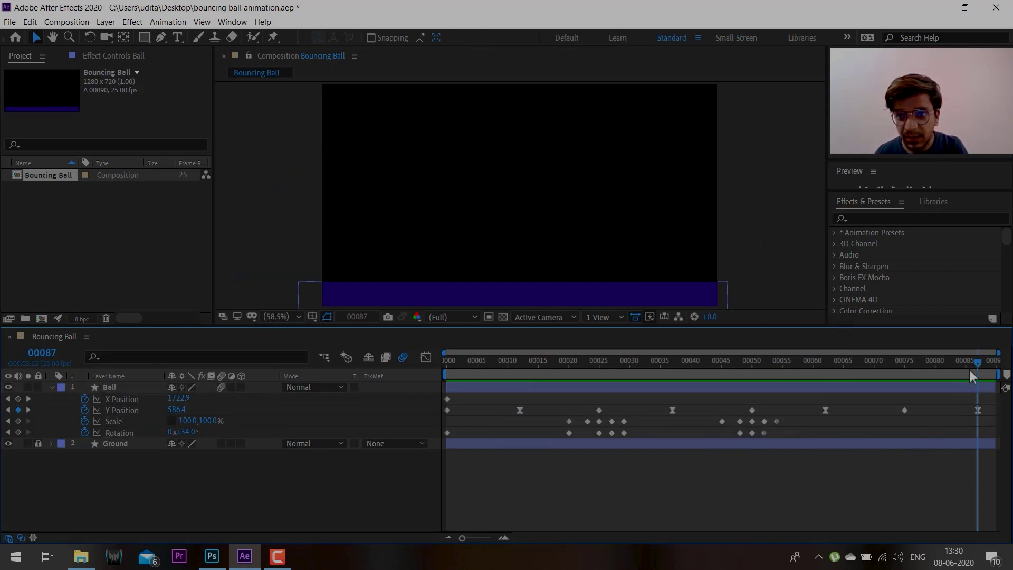
- Retime the ball's Y Position, Scale and Rotation keyframes so the first ground impact falls at frame 27 and the second at frame 47
drag(968, 367, 447, 388)
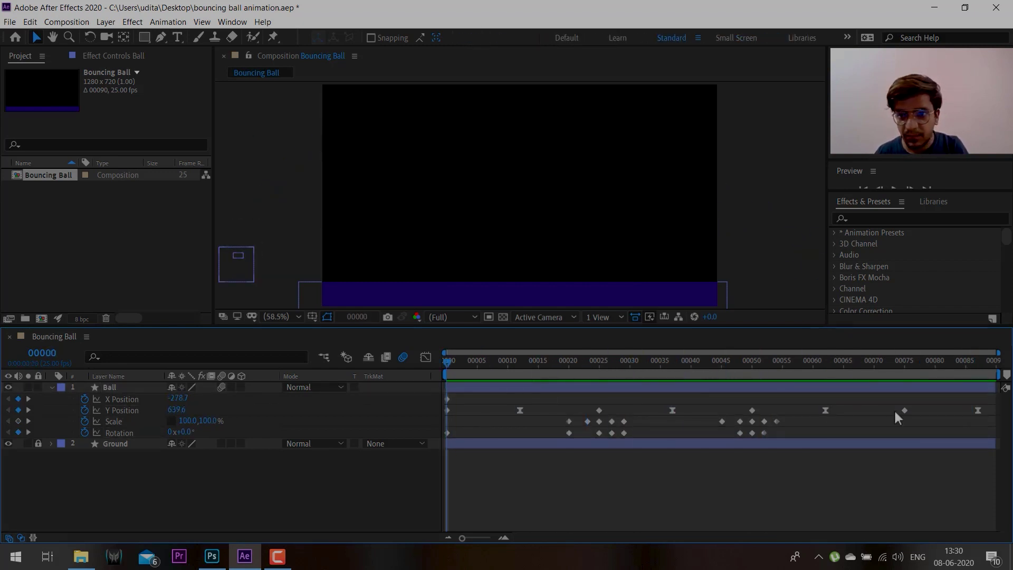
click(978, 410)
drag(977, 410, 702, 434)
drag(753, 410, 740, 411)
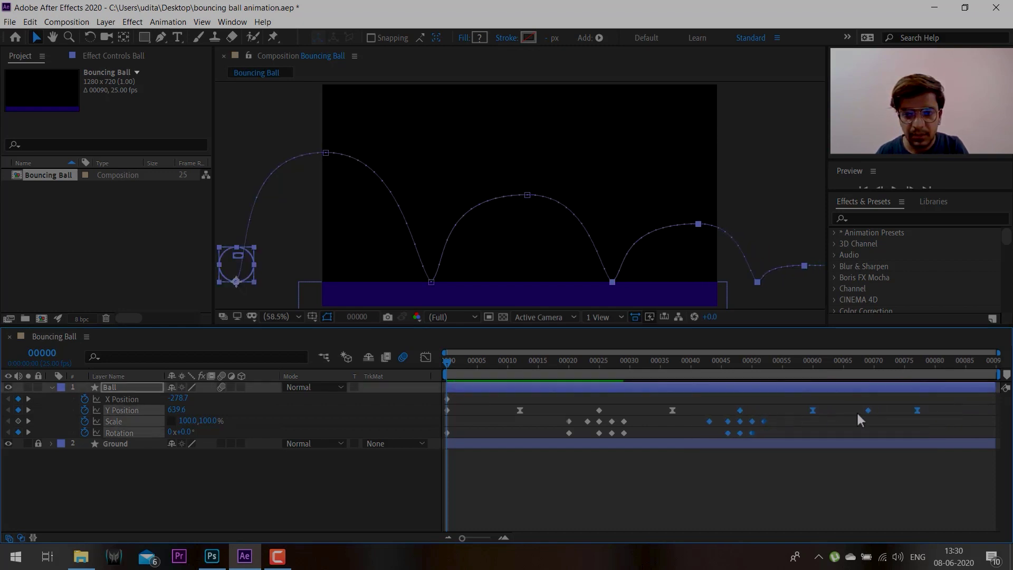
drag(951, 399, 655, 410)
drag(939, 399, 897, 439)
click(661, 410)
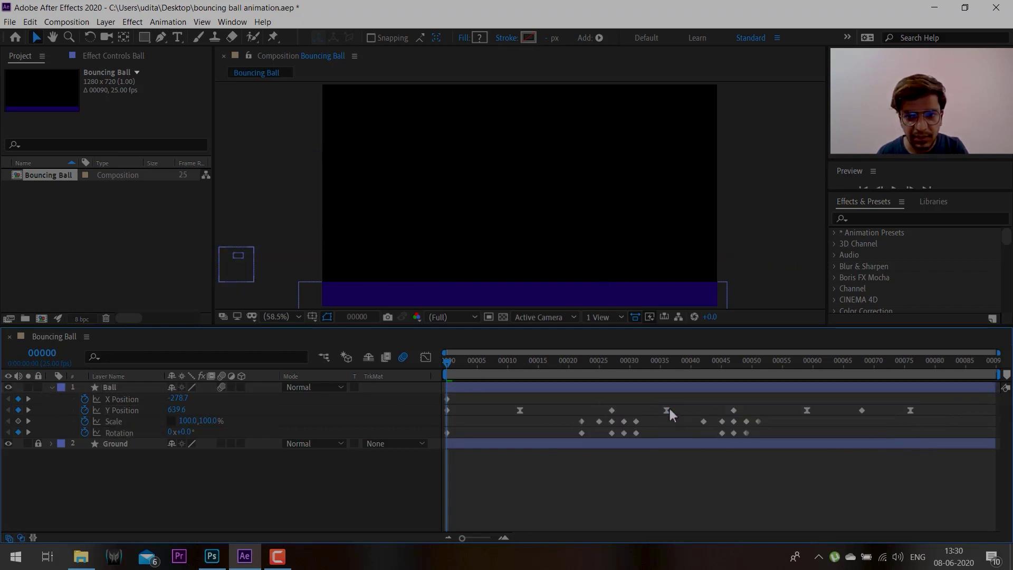
- Shift the keyframes from the second peak onward three frames later, and all Y Position, Scale and Rotation keyframes after frame 0 two frames later
click(667, 409)
drag(656, 396, 921, 436)
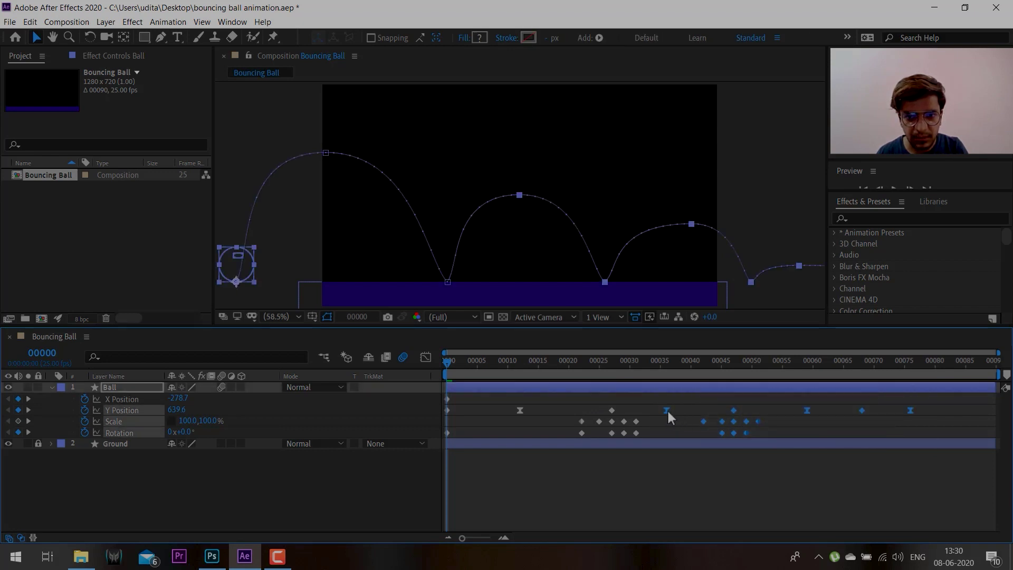
drag(667, 410, 683, 411)
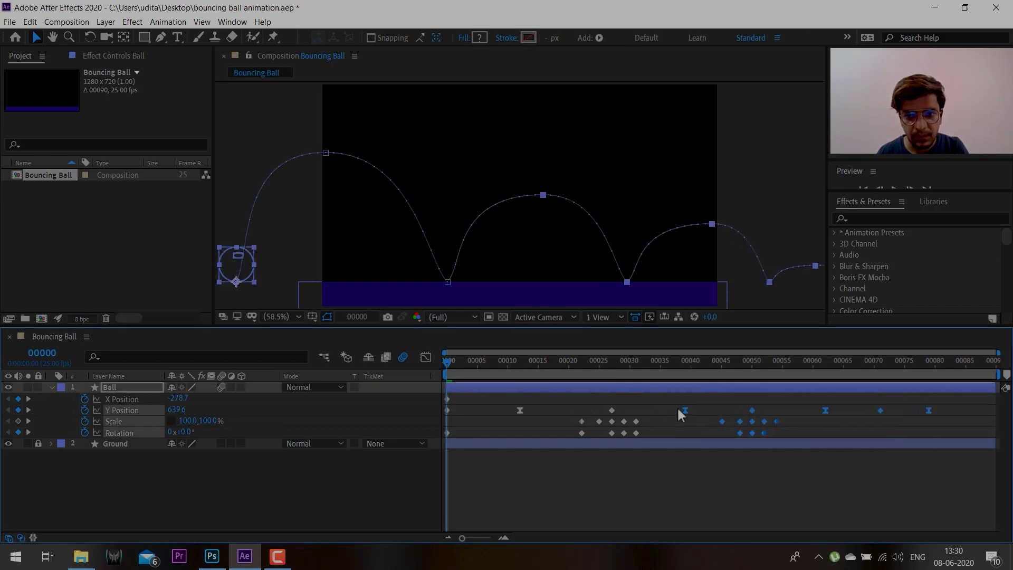
drag(490, 394, 953, 444)
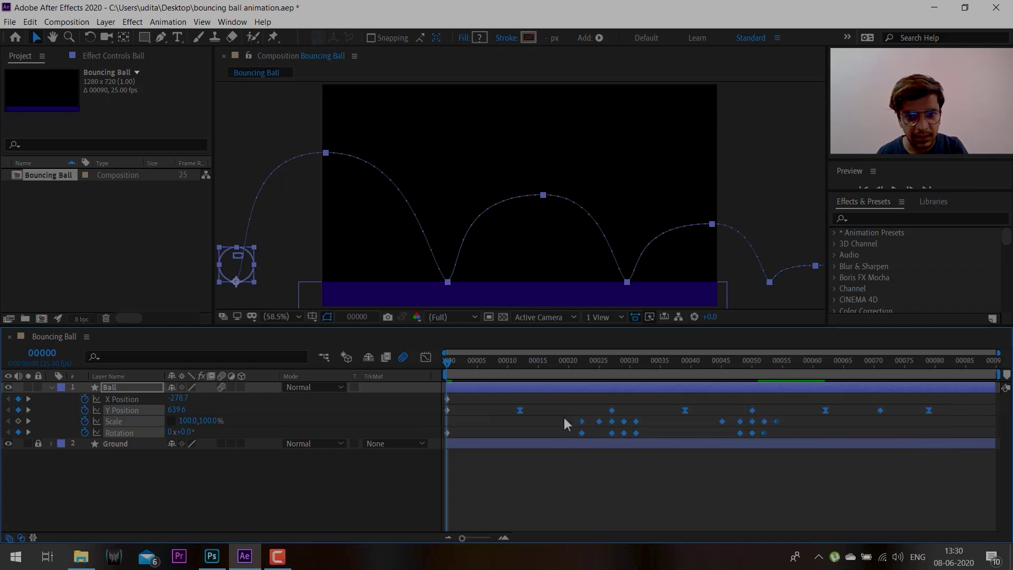
drag(522, 413, 534, 420)
click(503, 459)
- Set the ball's X Position at frame 0 to -347.7 and preview the retimed animation
click(461, 399)
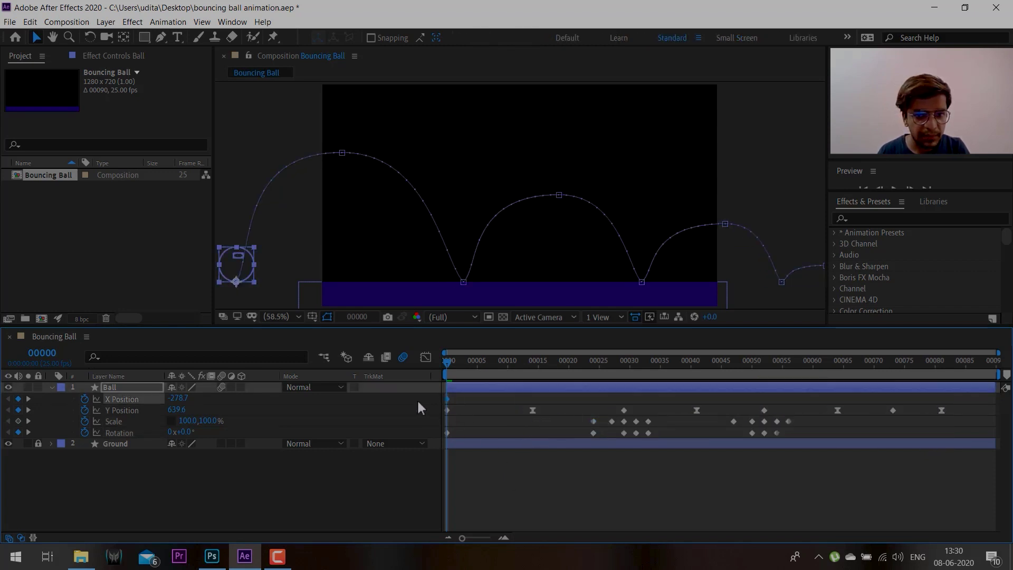
drag(178, 399, 126, 398)
key(space)
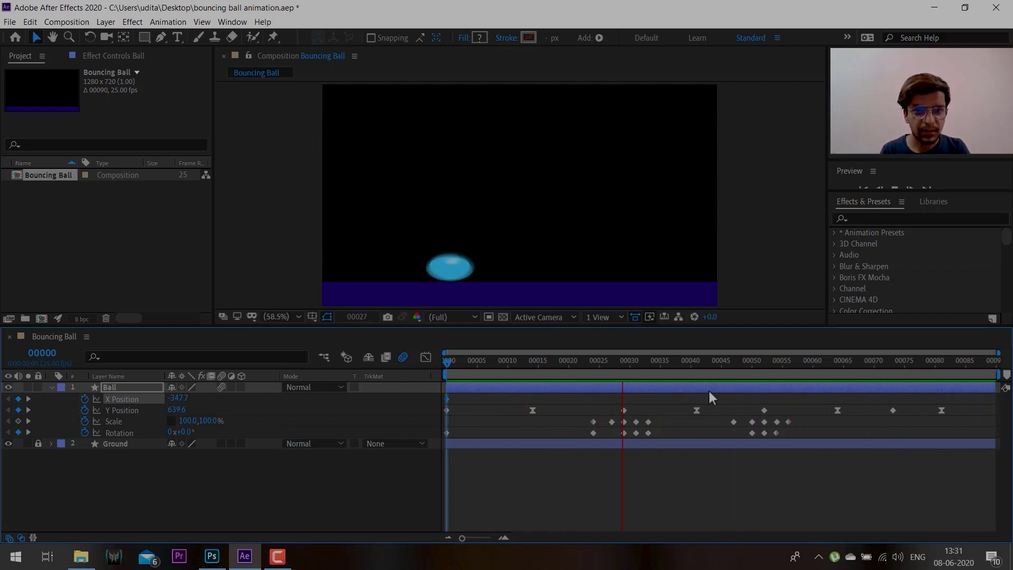
drag(758, 364, 641, 388)
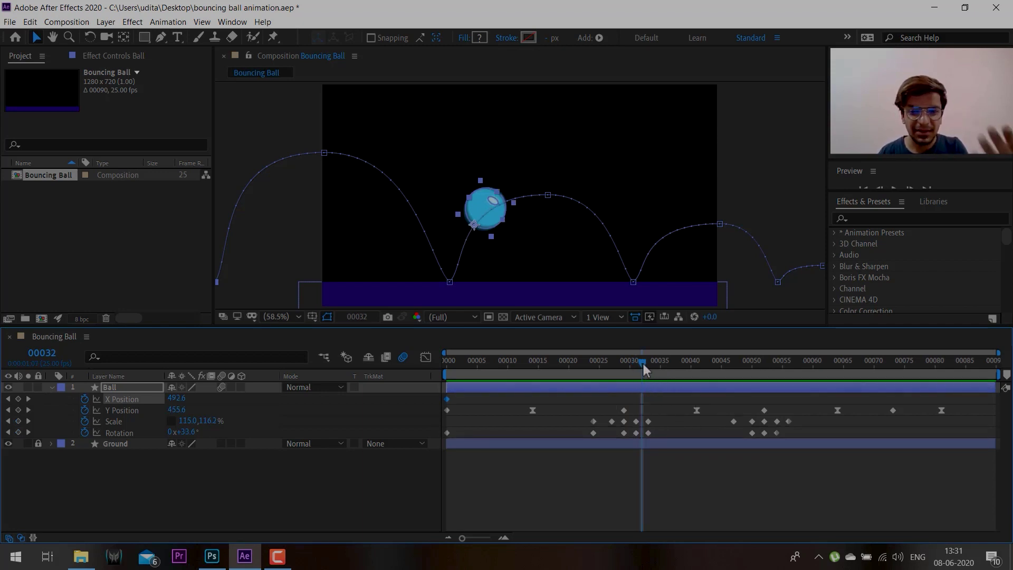
drag(643, 363, 724, 364)
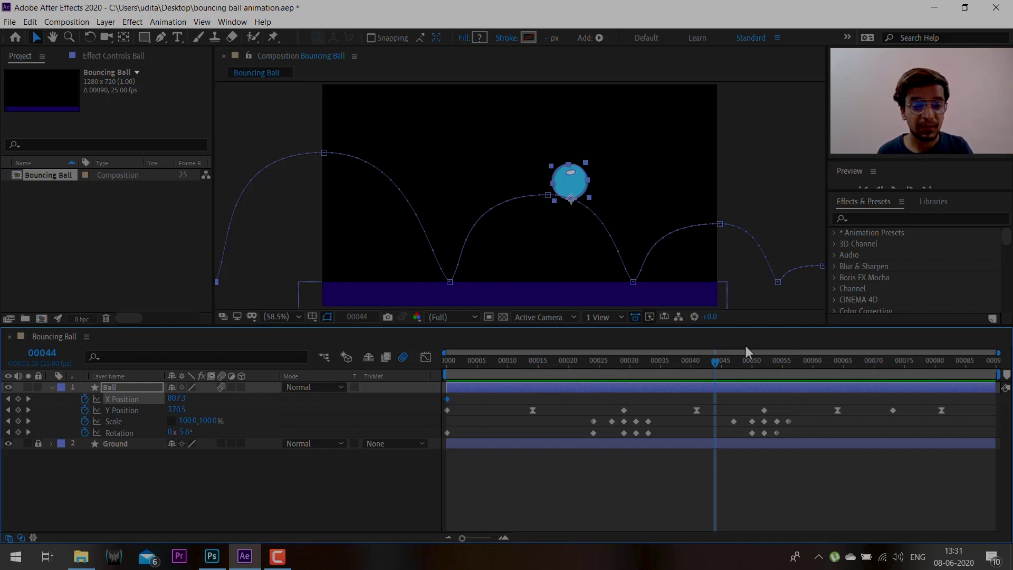
key(space)
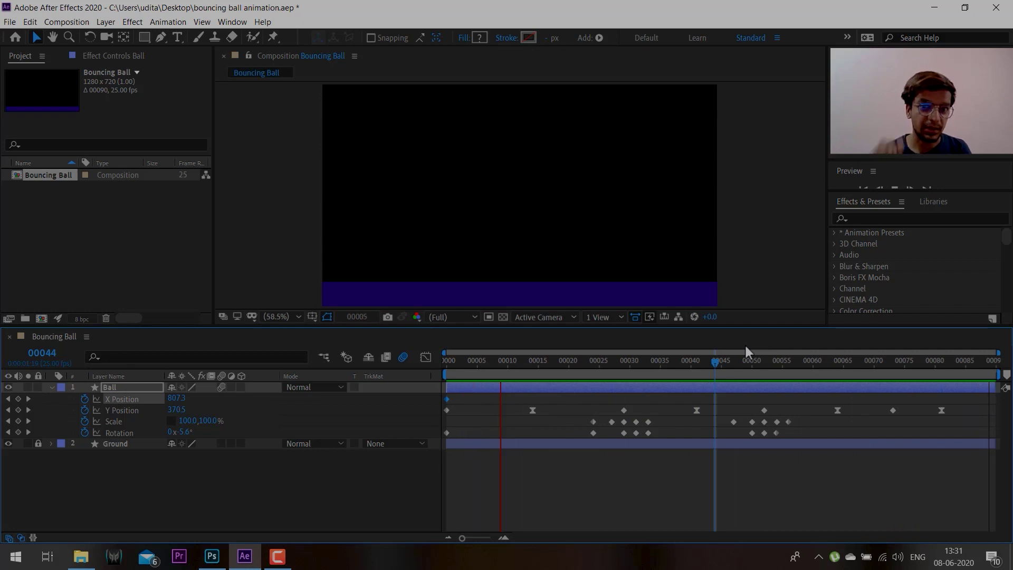
key(space)
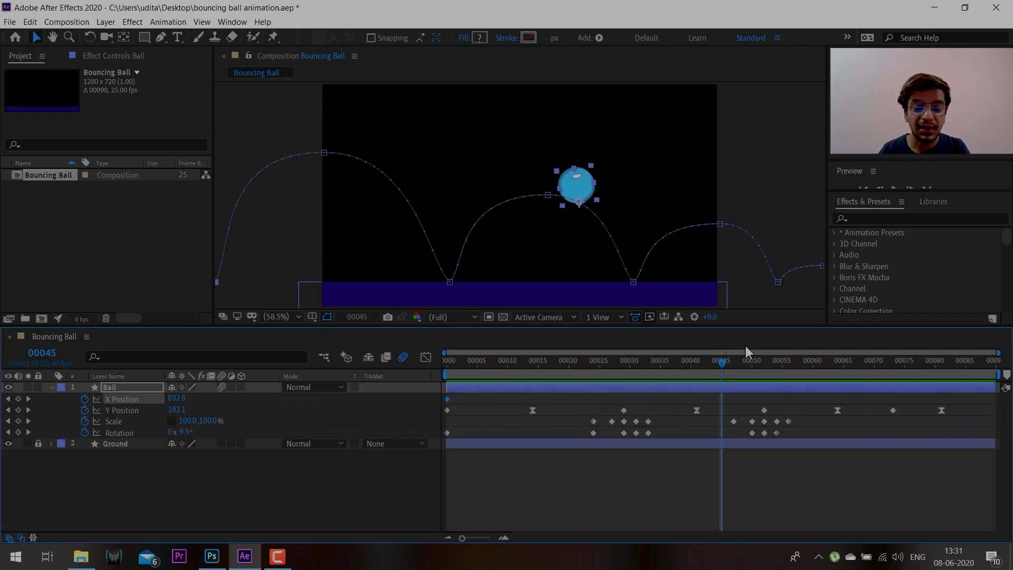
- Reduce the ball's Scale to about 108.2, 115.4% at frame 31 and 102.9, 103.3% at frame 50, and preview
drag(721, 362, 634, 406)
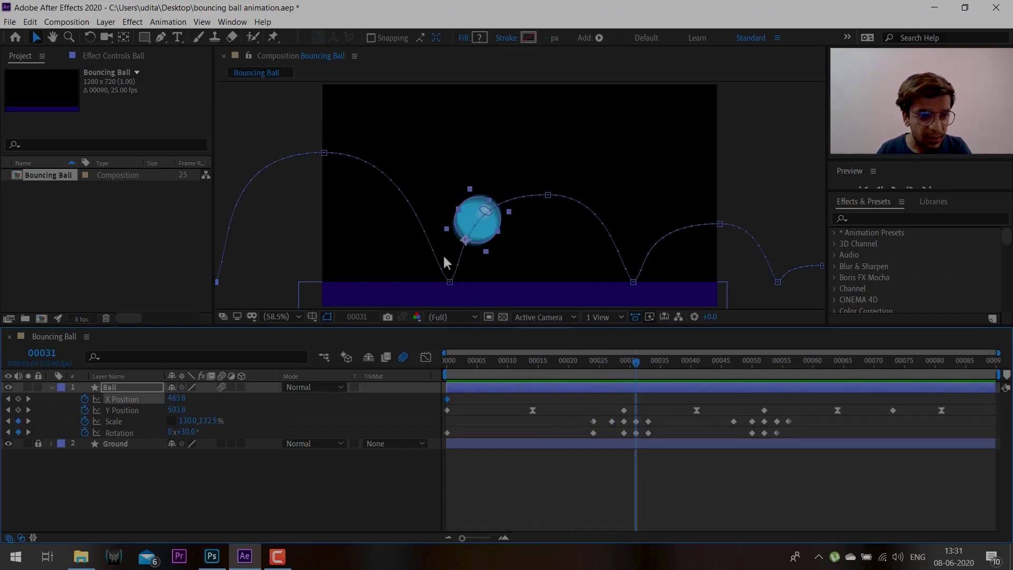
drag(458, 210, 465, 219)
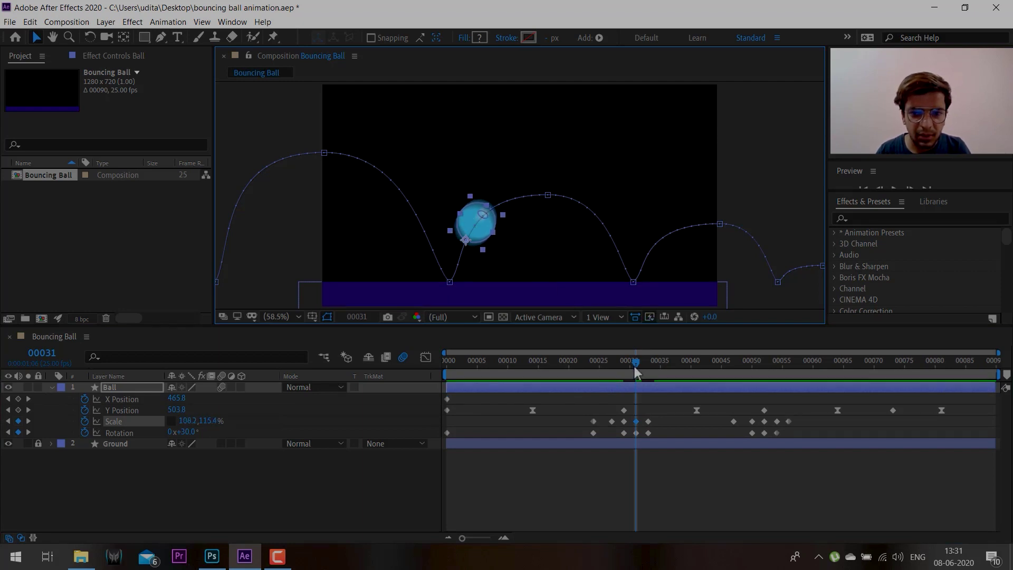
drag(637, 370, 752, 379)
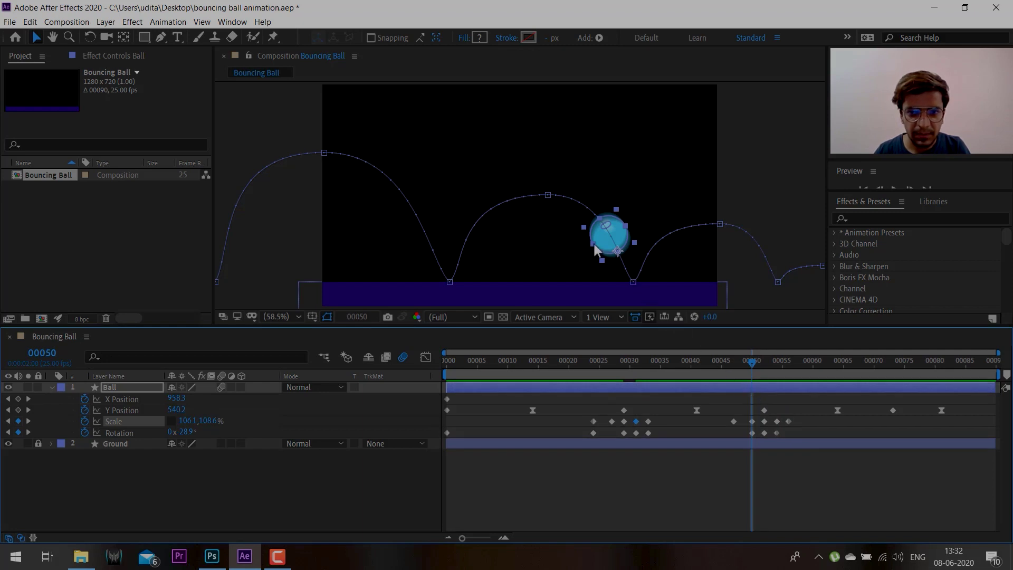
drag(593, 243, 627, 229)
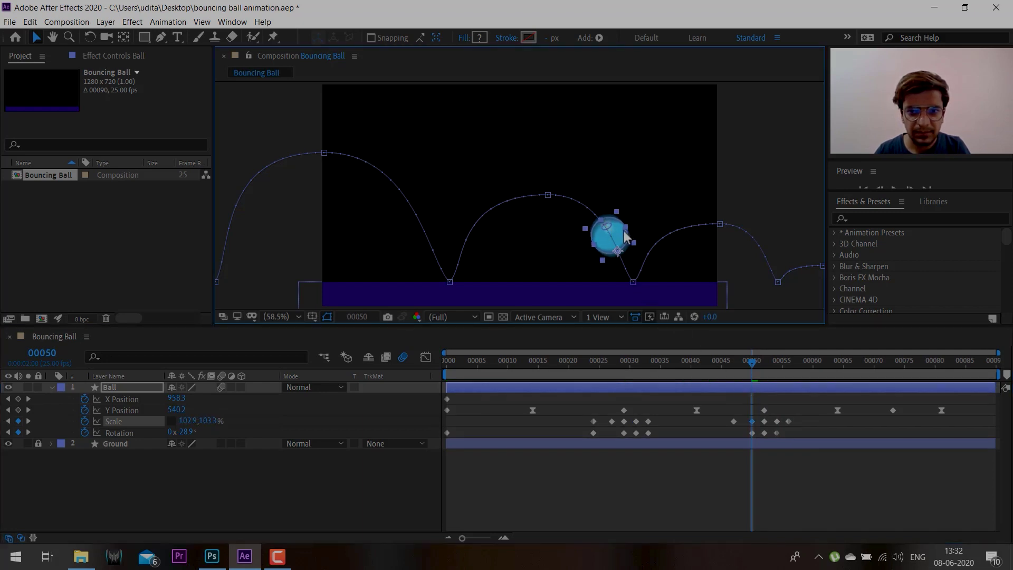
key(space)
key(space)
- Reduce the ball's Scale at the frame 54 keyframe to about 100.7, 119.1% and preview the animation
drag(829, 369, 775, 371)
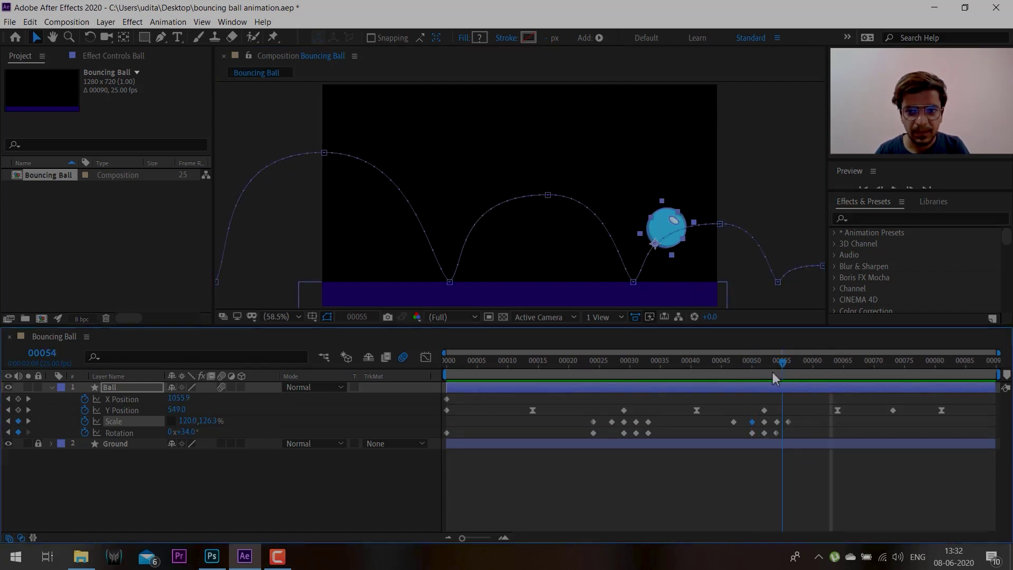
drag(643, 225, 647, 226)
drag(673, 229, 674, 226)
key(space)
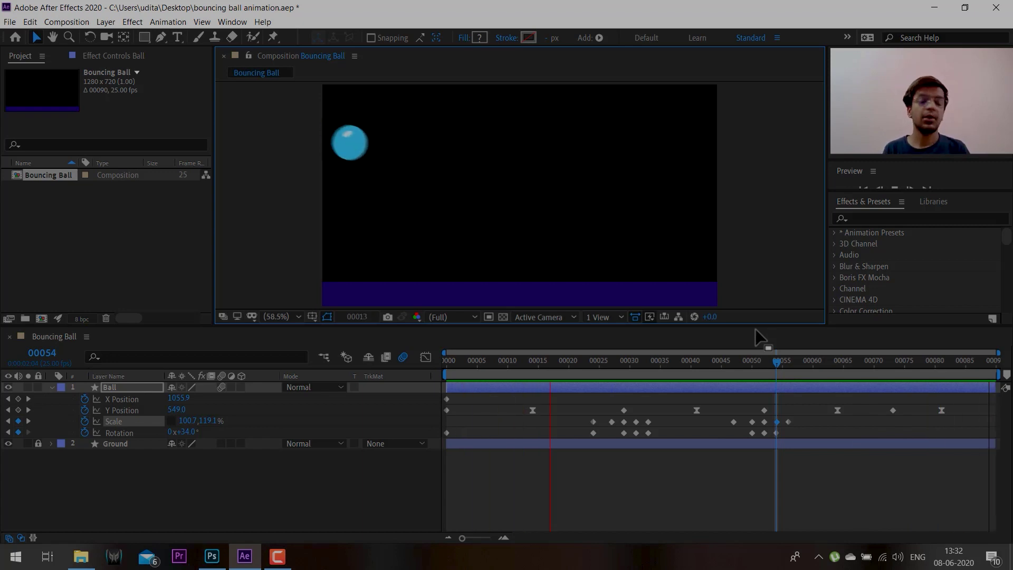
key(space)
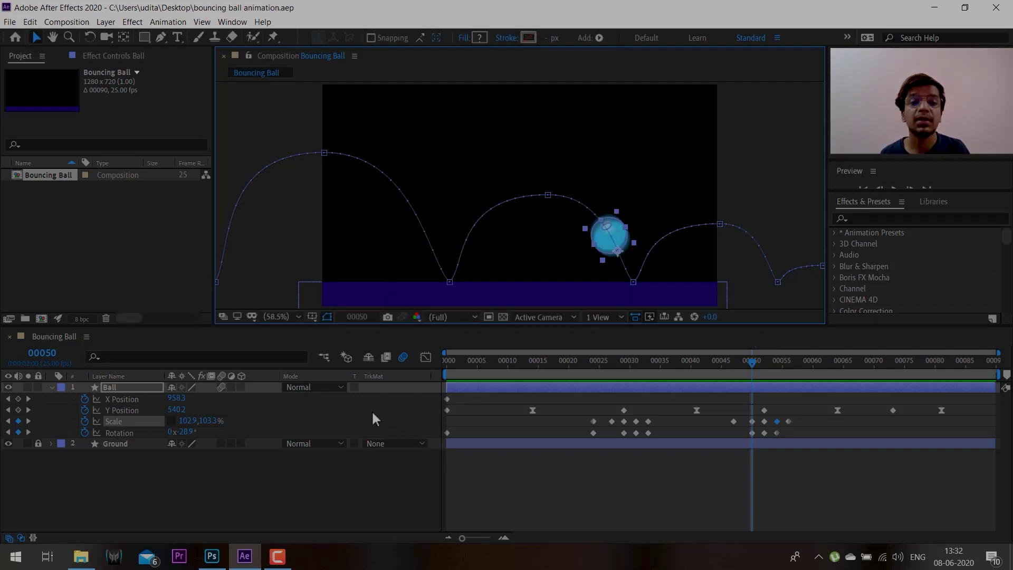
- Collapse the Ball layer's keyframed properties and expand its Contents to show the two ellipses
click(335, 422)
click(147, 385)
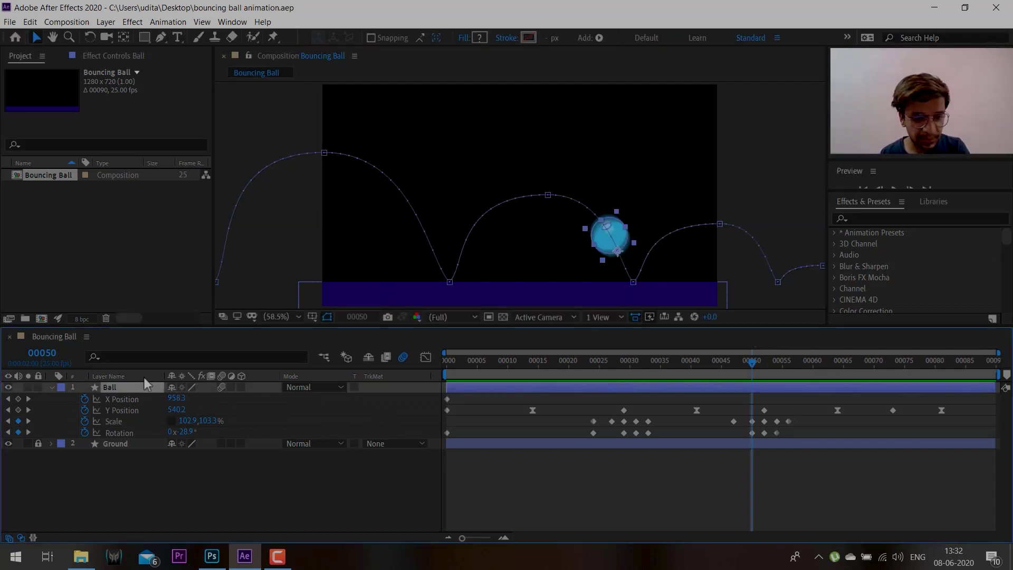
key(u)
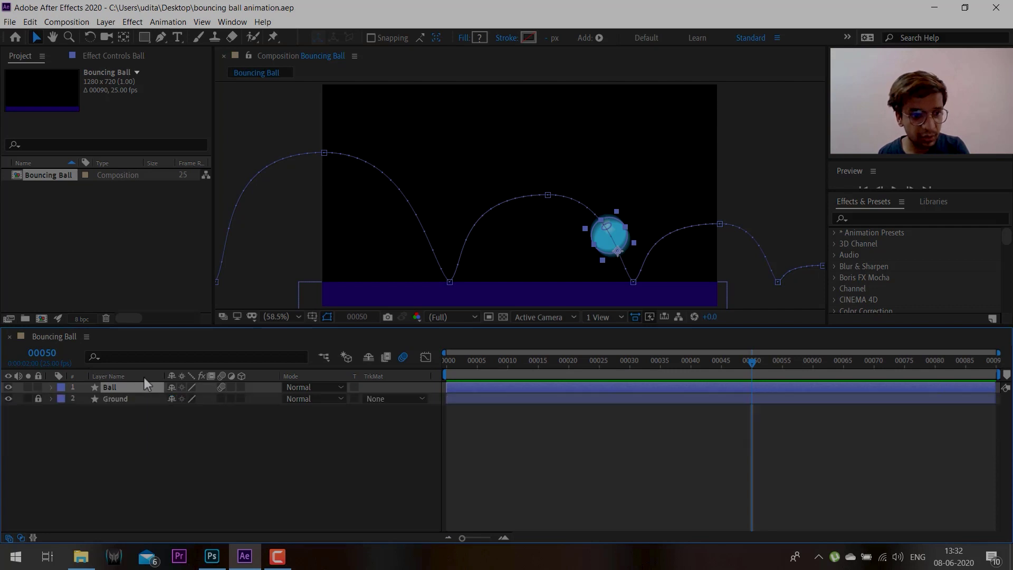
click(51, 387)
click(63, 399)
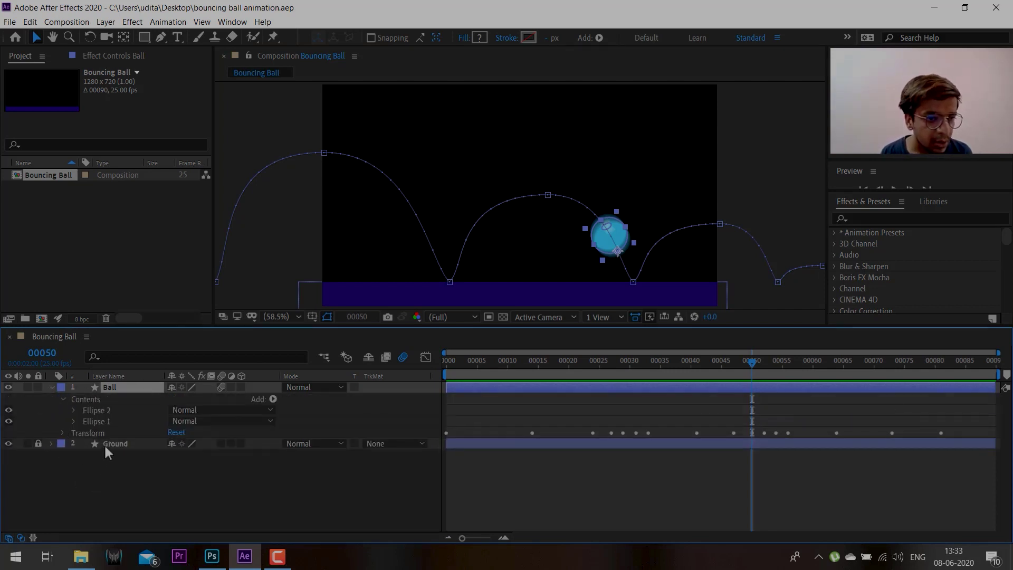
- Group the Ellipse 1 and Ellipse 2 shapes in the Ball layer's Contents
click(106, 410)
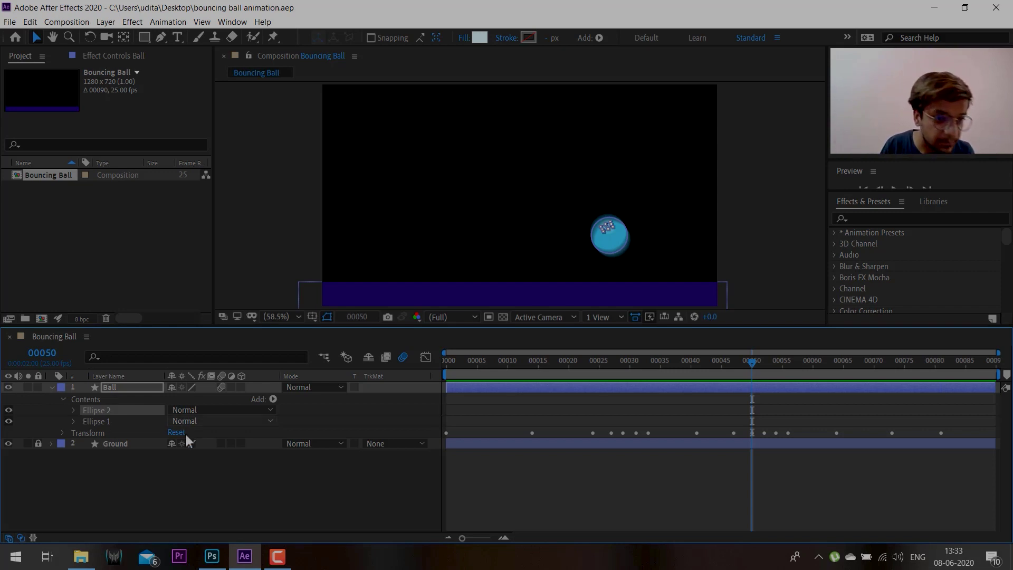
click(107, 418)
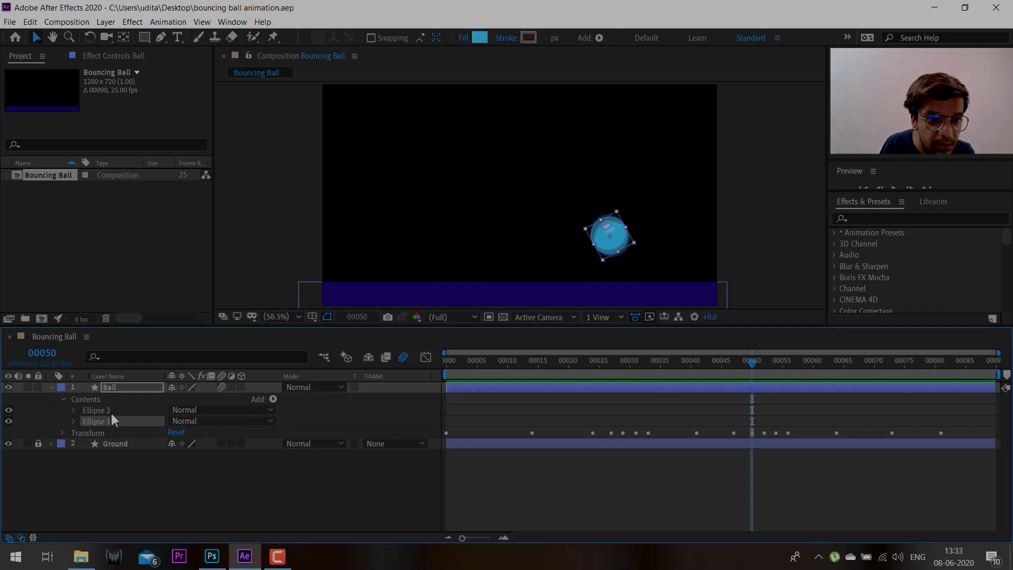
click(87, 480)
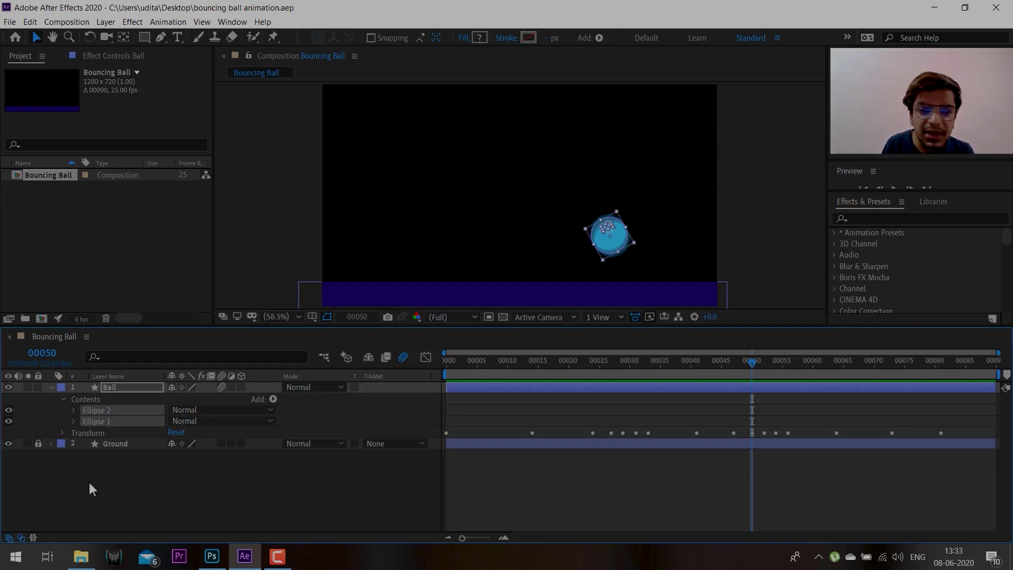
click(103, 416)
shift+click(110, 409)
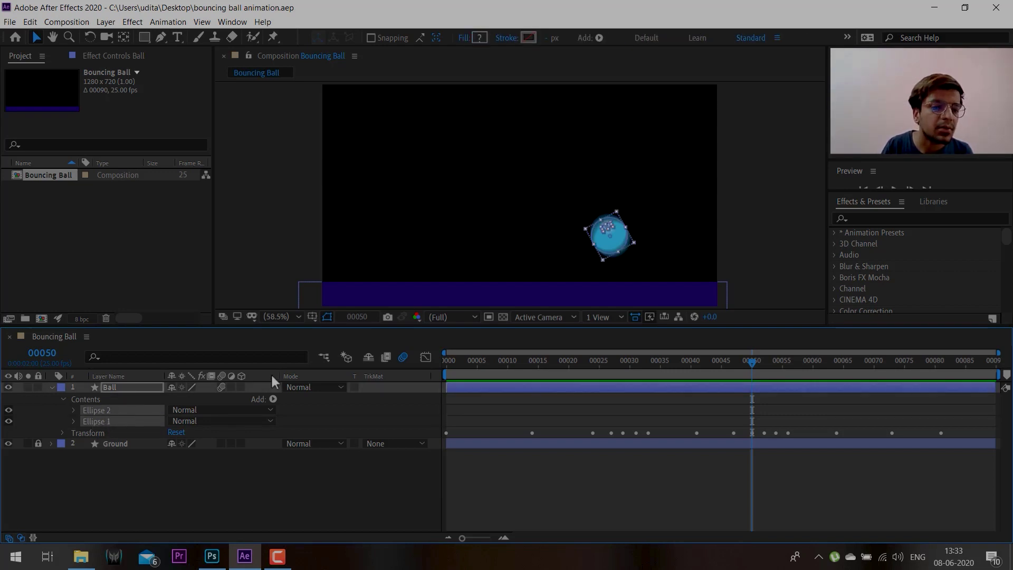
right_click(126, 409)
click(167, 384)
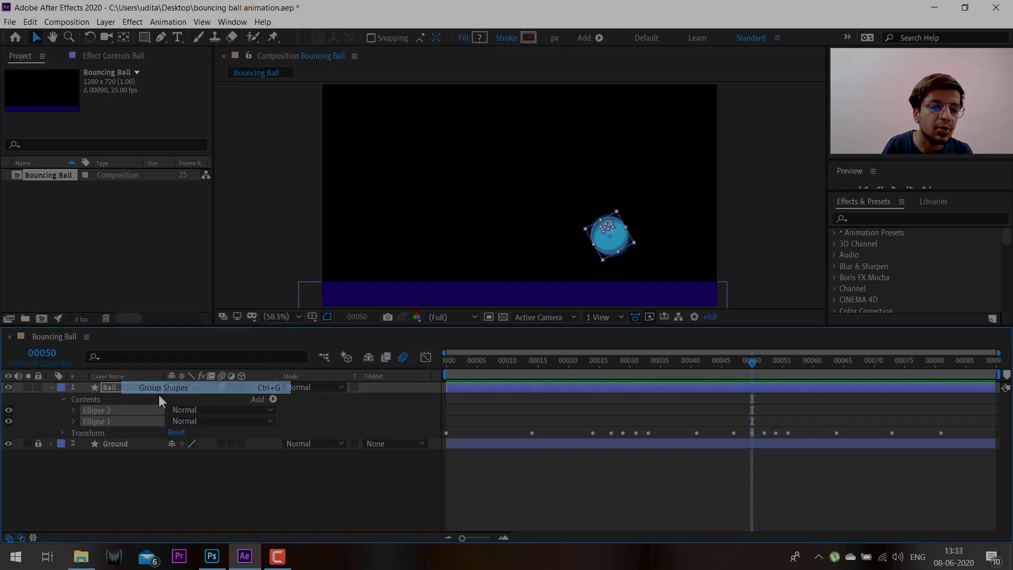
- Rename the new shape group in the Ball layer as "ball with highlight"
key(Return)
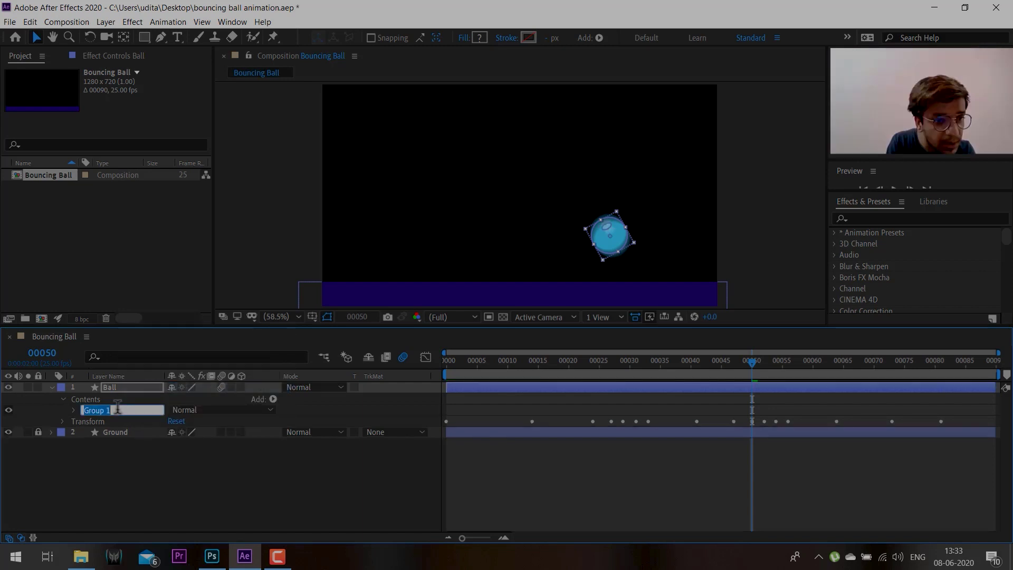
key(Caps_Lock)
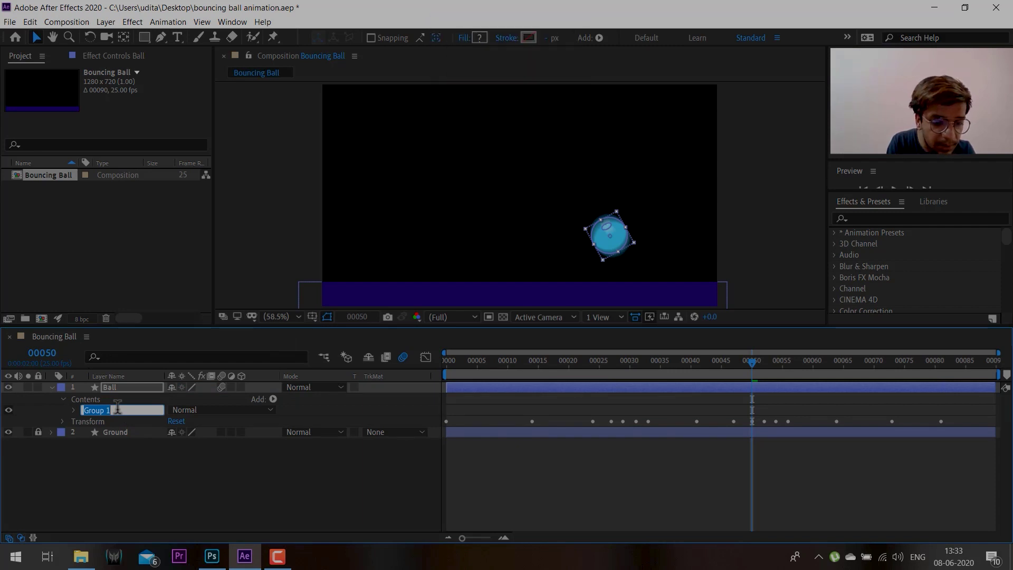
text(b)
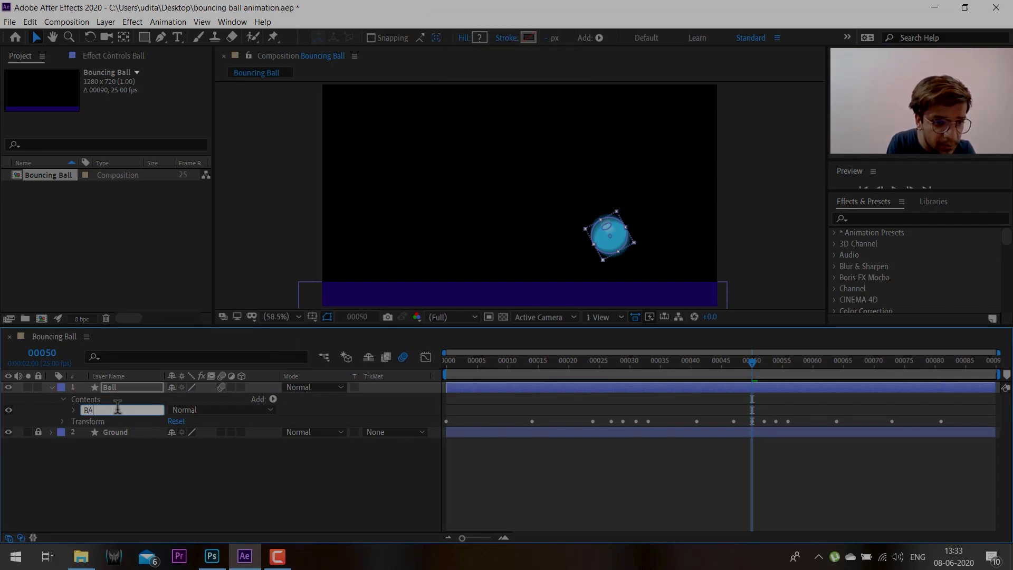
key(Caps_Lock)
text(all wi)
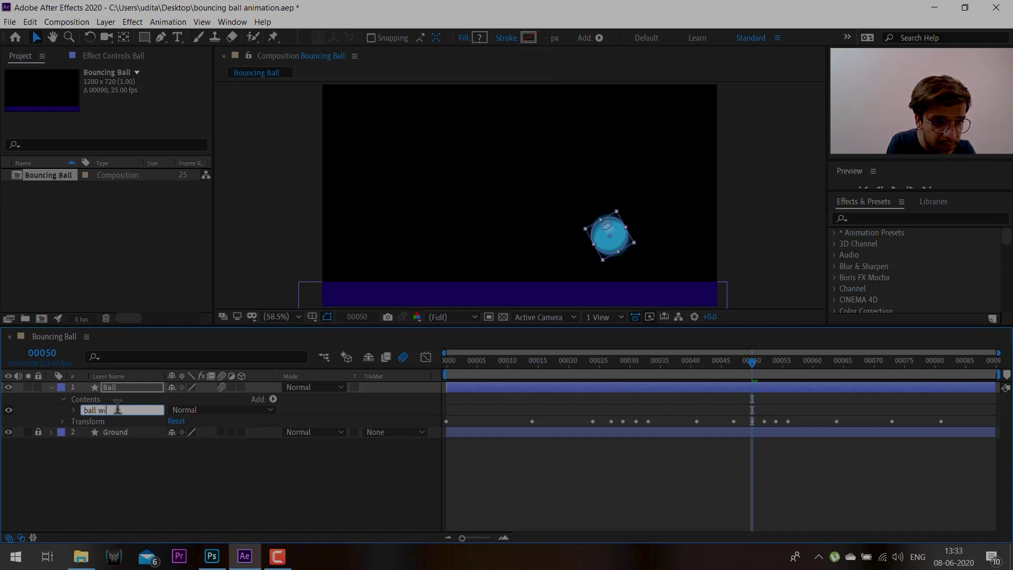
text(th highlight)
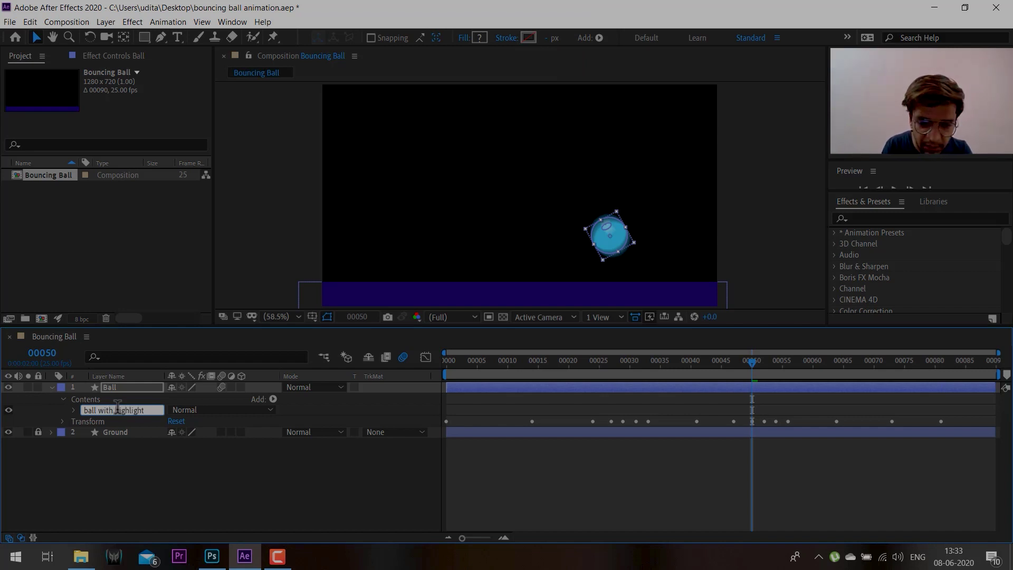
key(Return)
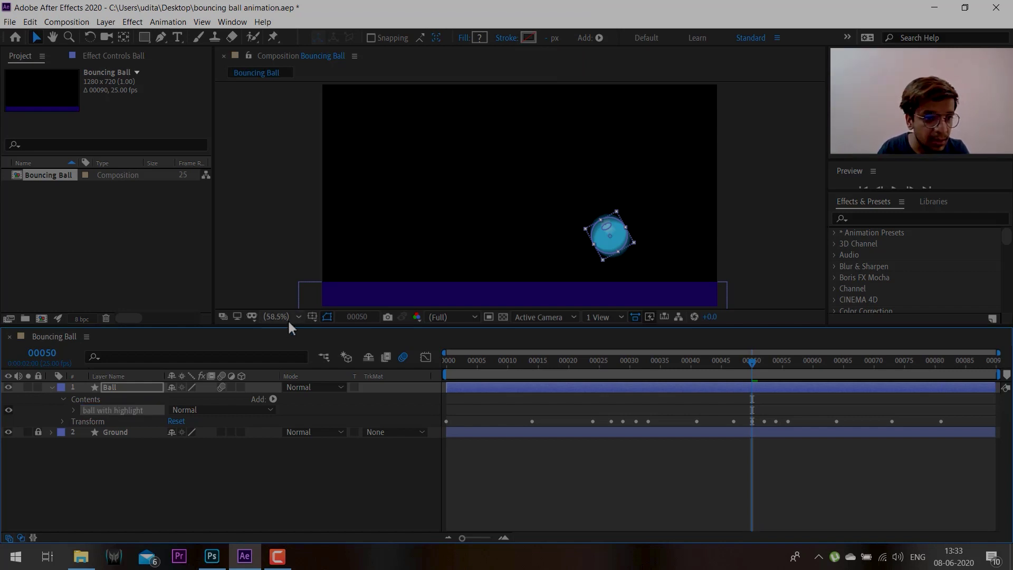
- Add a Rotation keyframe at frame 0 to the "ball with highlight" group's transform and reveal the layer's keyframed properties
click(74, 410)
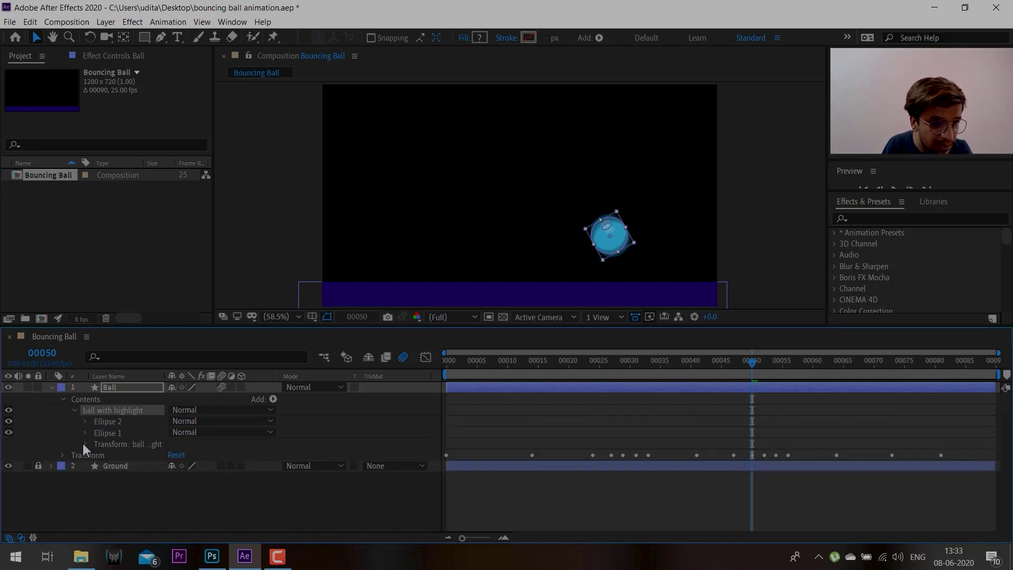
click(84, 444)
key(Home)
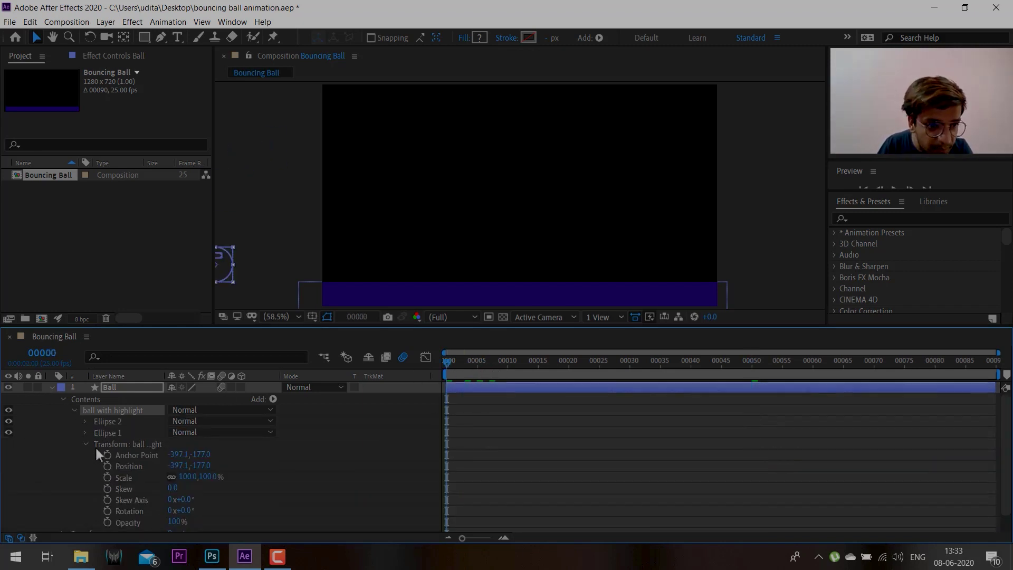
click(107, 510)
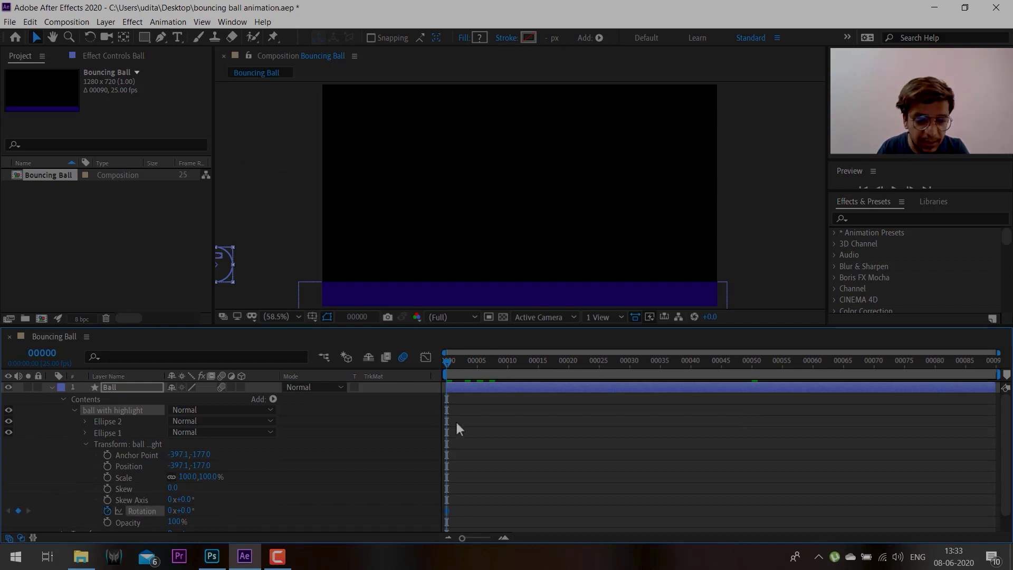
key(u)
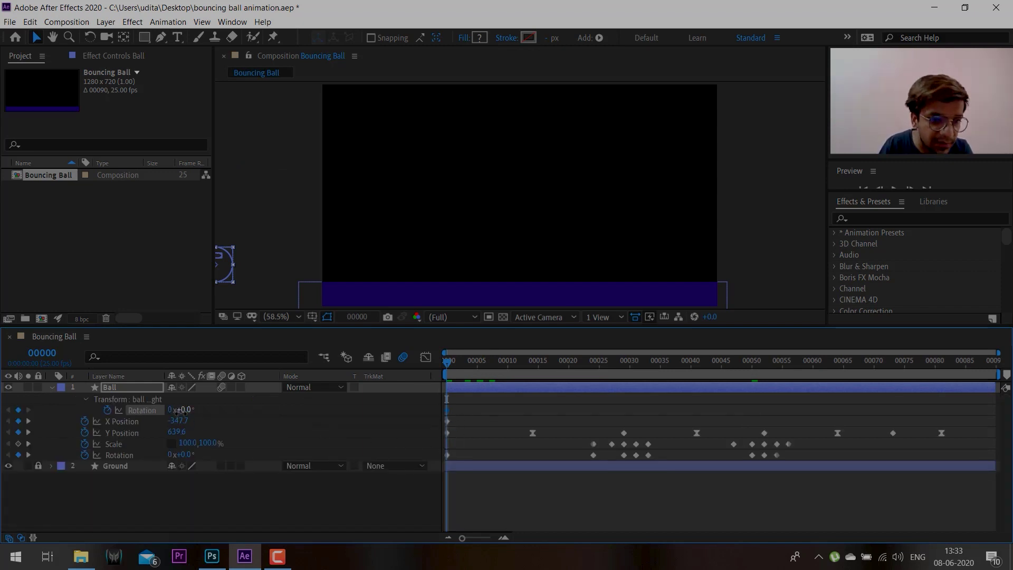
click(185, 410)
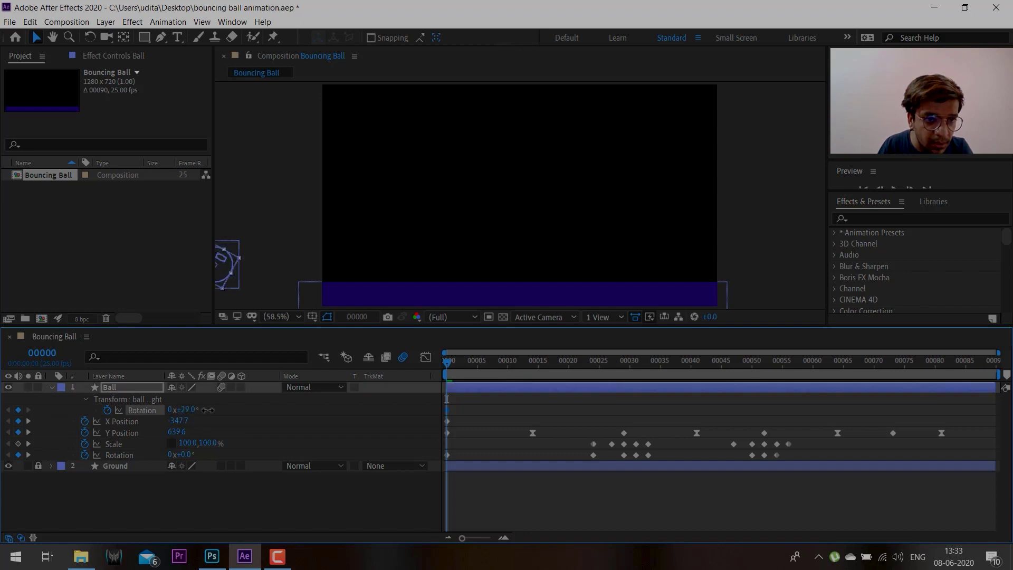
drag(186, 410, 390, 407)
key(ctrl+z)
click(650, 416)
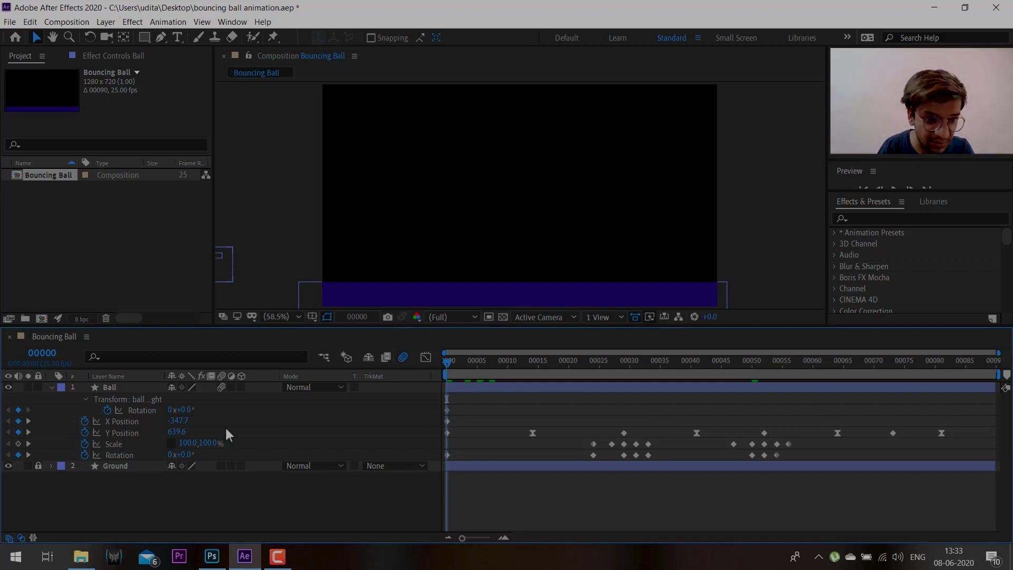
- Set the "ball with highlight" group's Rotation to 216° at frame 81 and preview the animation
click(447, 410)
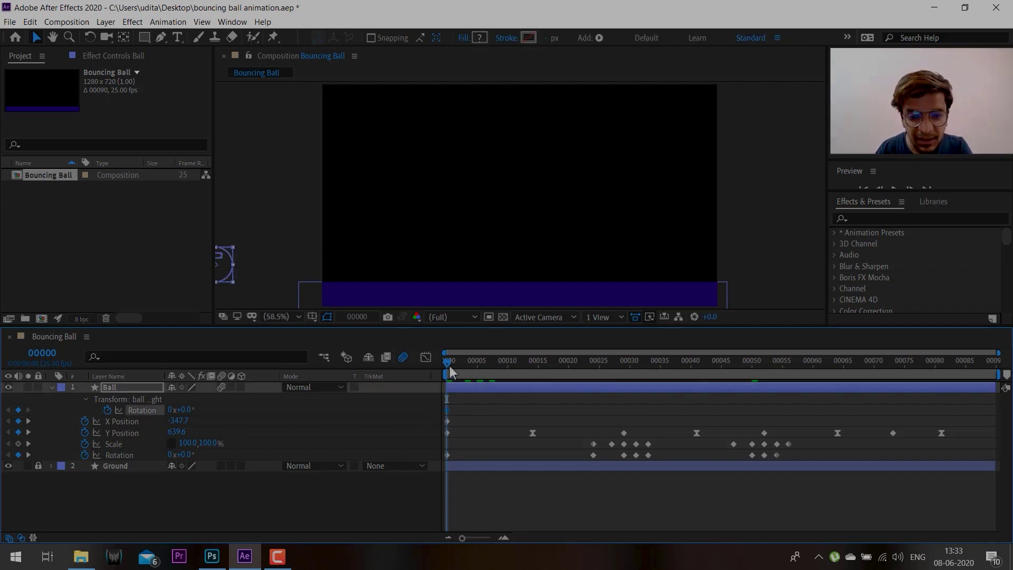
drag(451, 372, 946, 412)
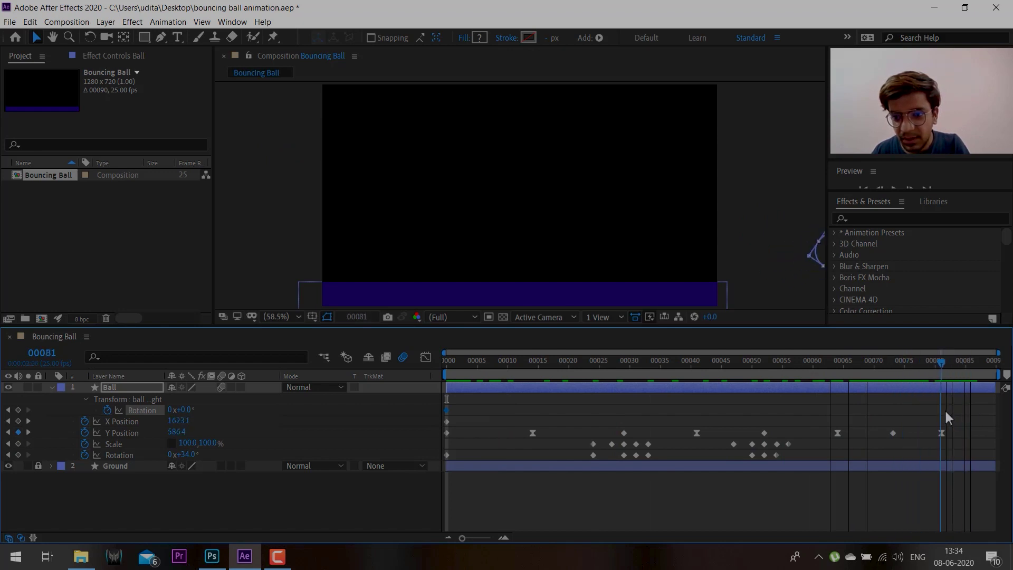
drag(183, 410, 340, 386)
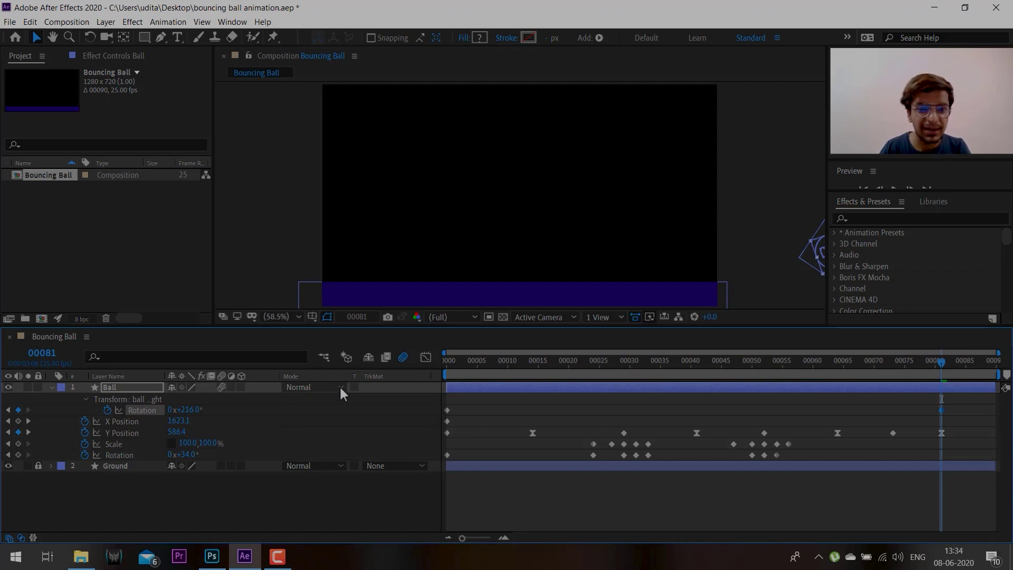
key(space)
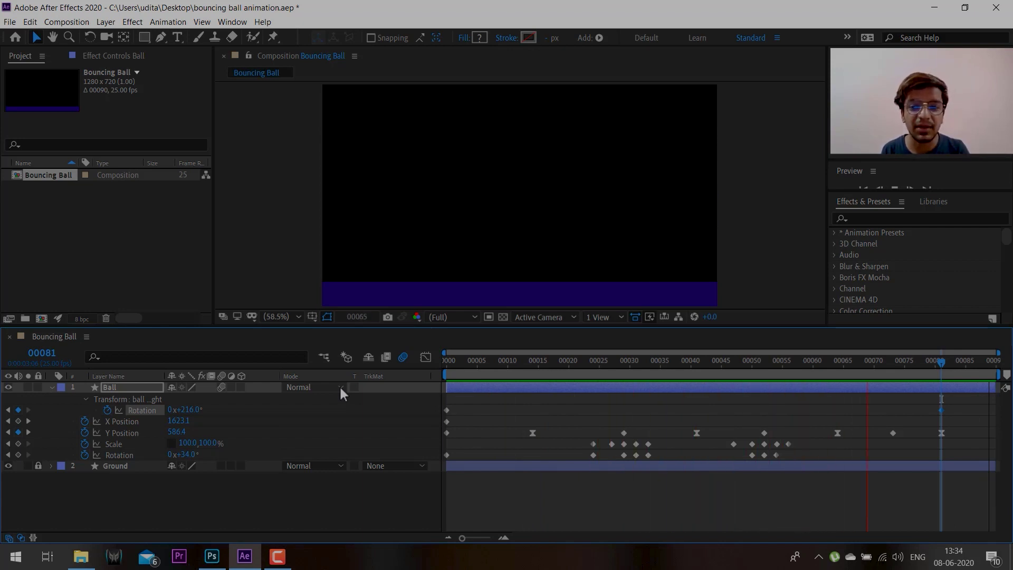
key(space)
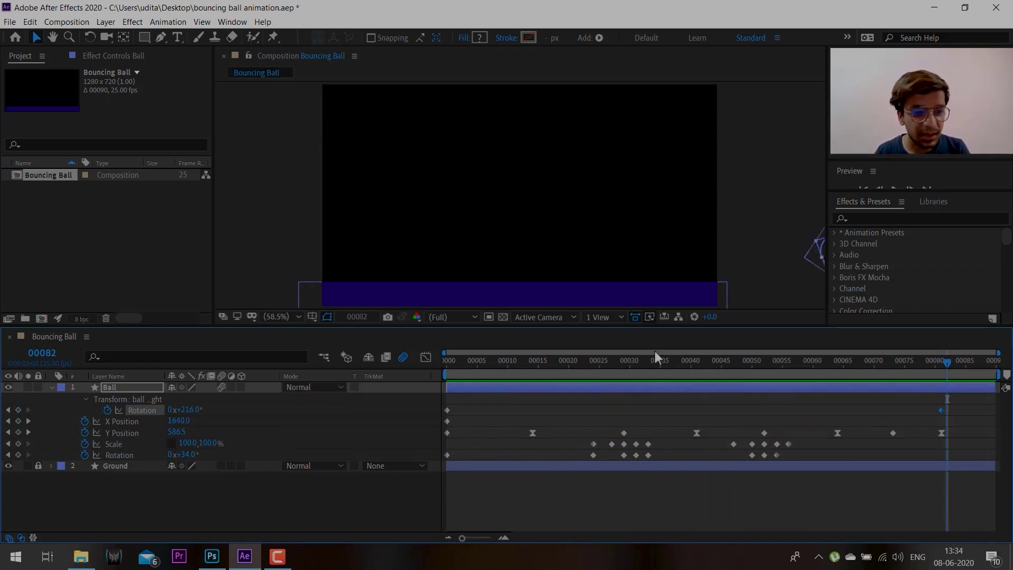
- Apply Easy Ease In to the group's Rotation keyframe at frame 81 and preview the animation
click(941, 362)
right_click(940, 409)
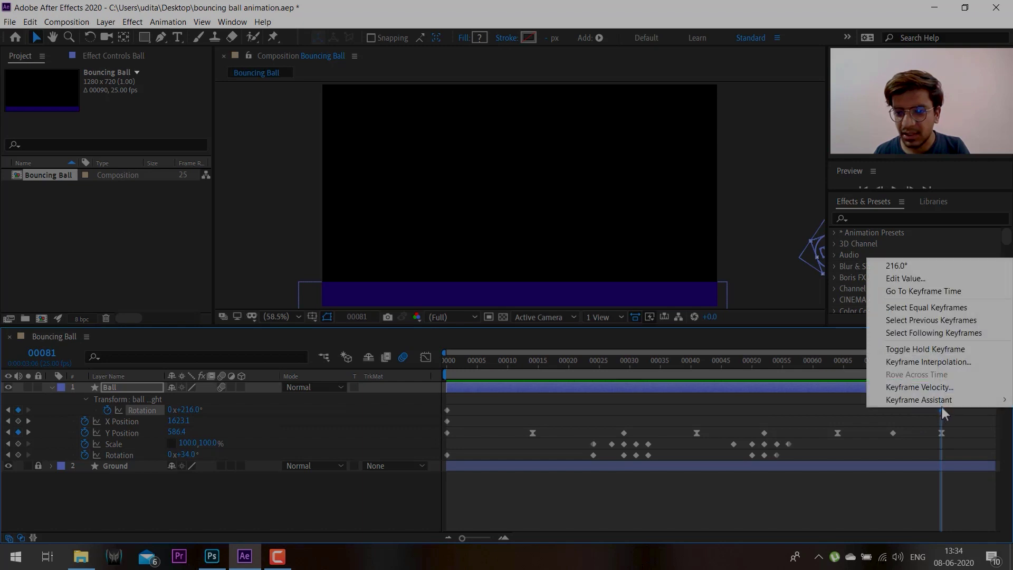
mouse_move(939, 401)
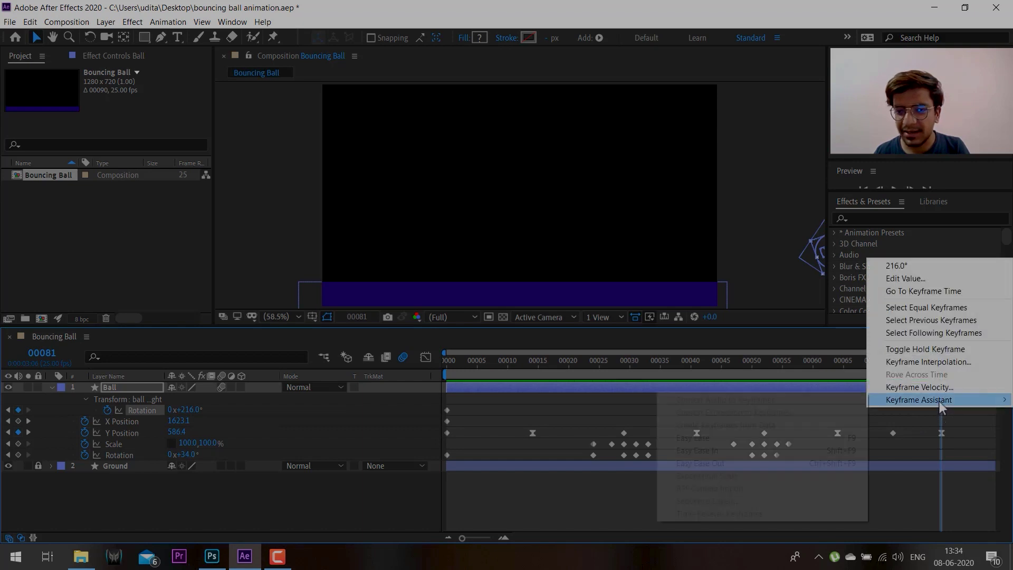
click(730, 452)
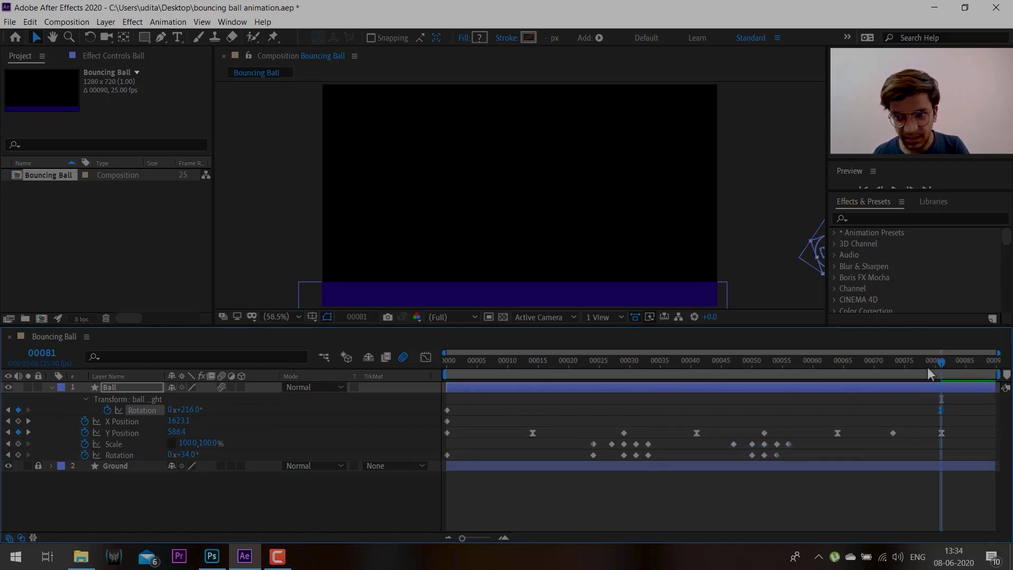
key(space)
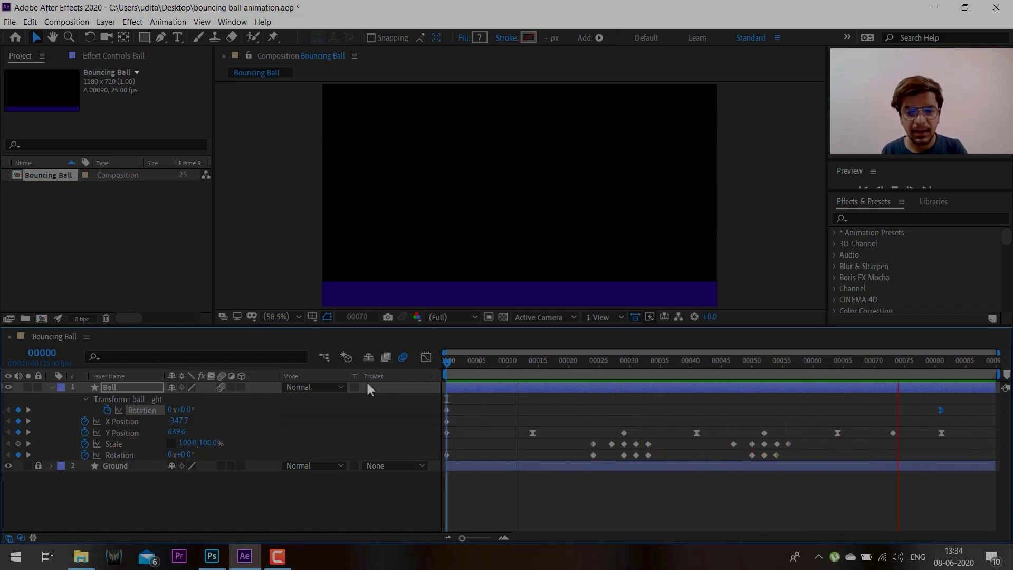
key(space)
- Try moving the Ball layer's Scale and Rotation keyframes from frame 50 to frame 51 and preview
mouse_move(750, 368)
mouse_down()
mouse_move(725, 362)
mouse_move(759, 369)
mouse_up()
click(129, 454)
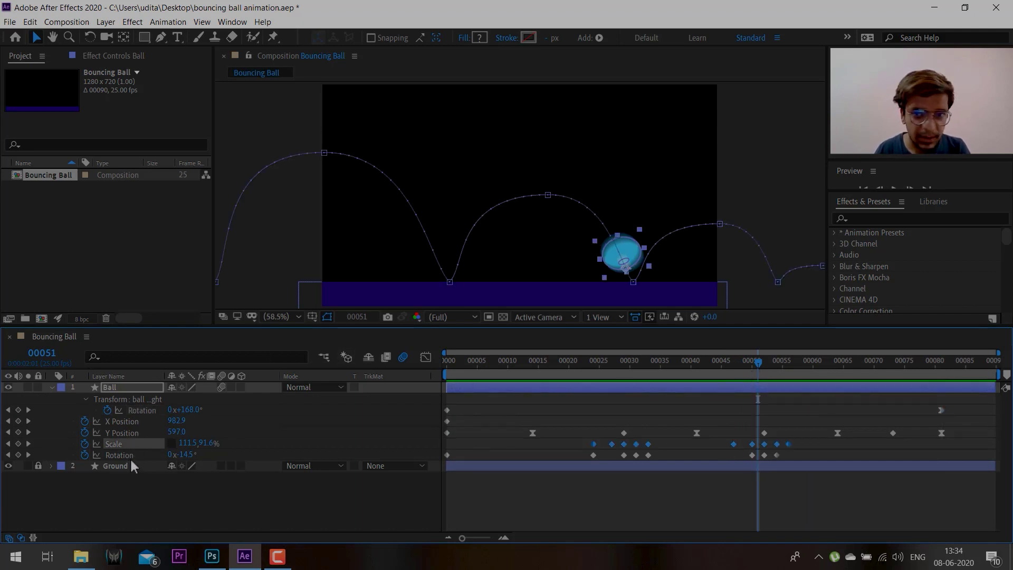
click(752, 397)
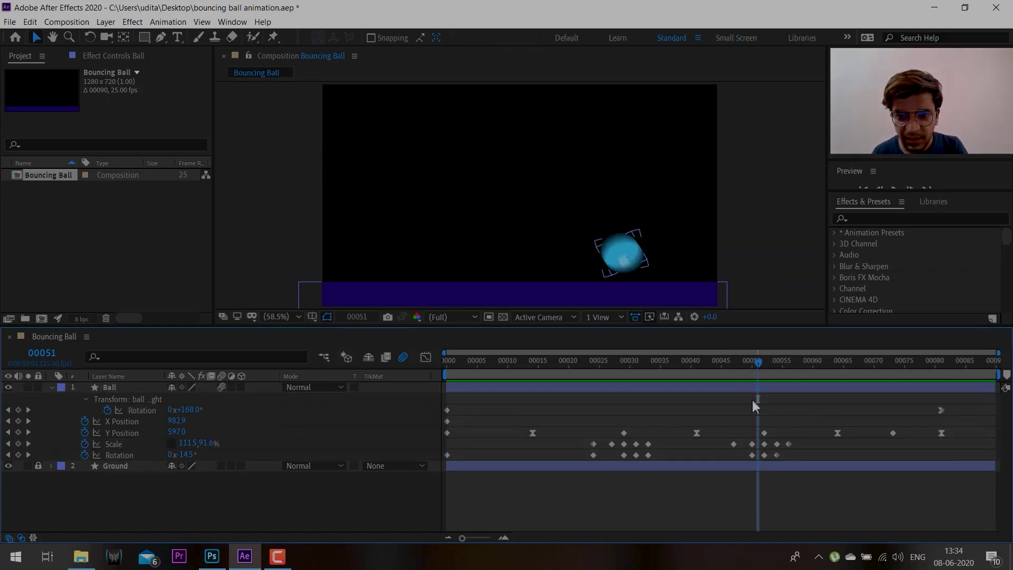
drag(761, 363, 754, 365)
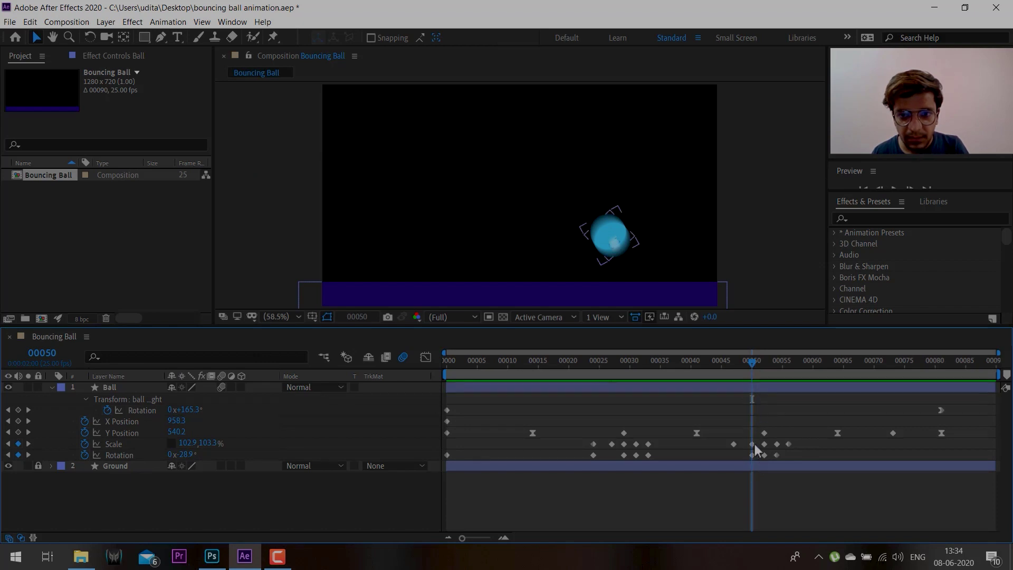
click(738, 389)
mouse_move(744, 437)
mouse_down()
mouse_move(750, 457)
mouse_move(758, 459)
mouse_move(758, 445)
mouse_up()
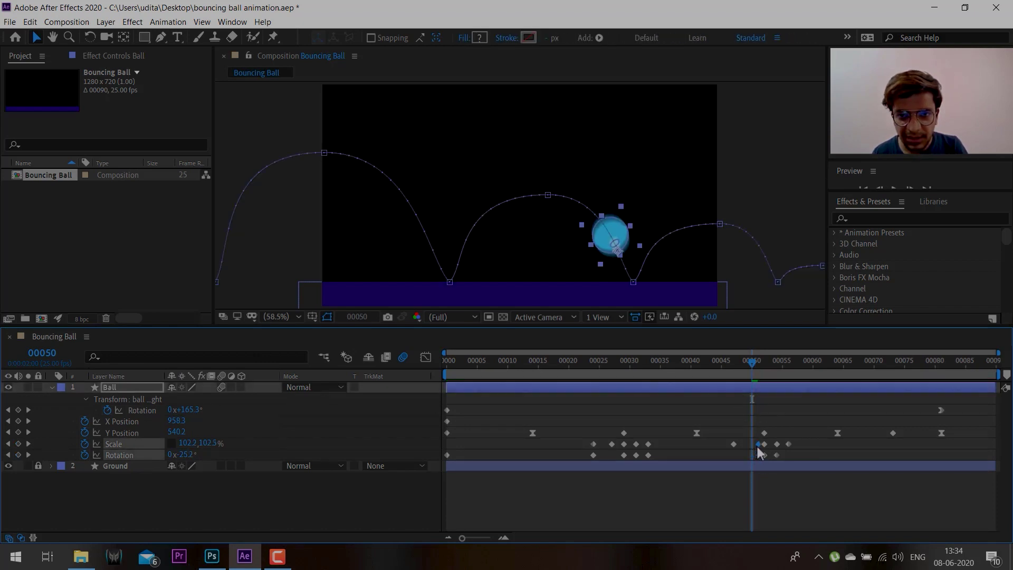
mouse_move(753, 375)
mouse_down()
mouse_move(765, 369)
mouse_move(734, 371)
mouse_up()
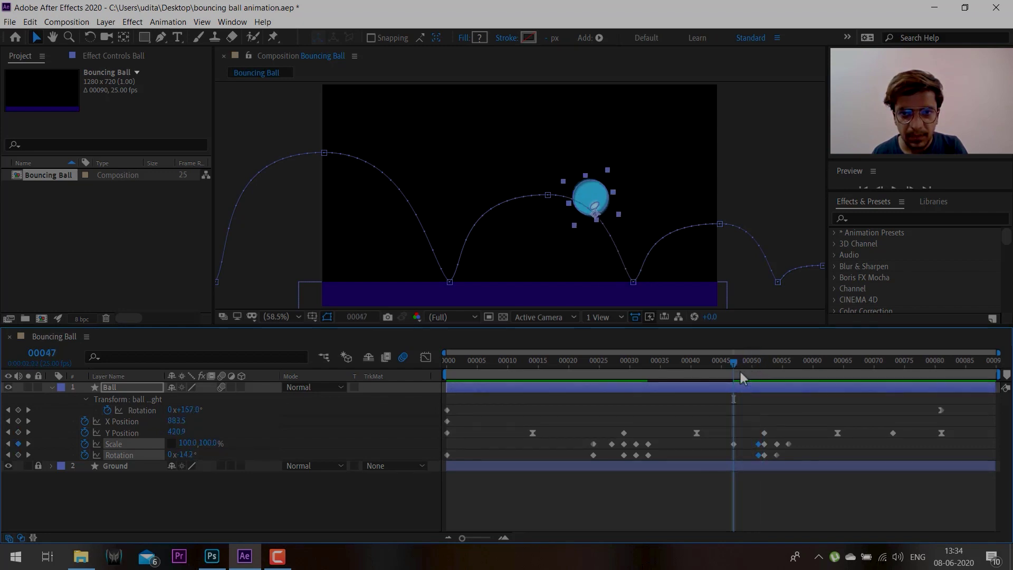
key(space)
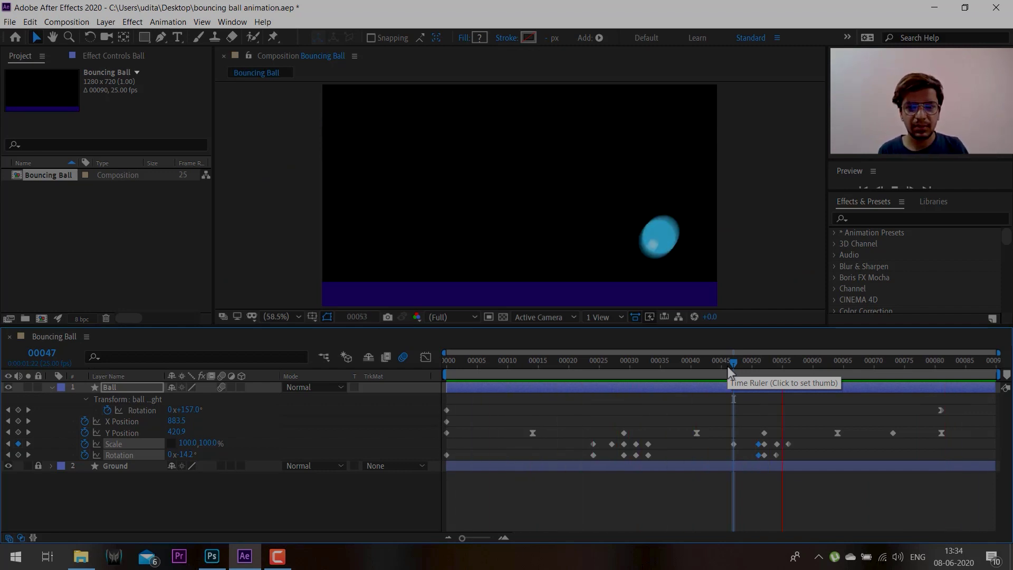
- Move the Ball layer's Scale and Rotation keyframes from frame 50 to frame 49 and preview the animation
click(752, 364)
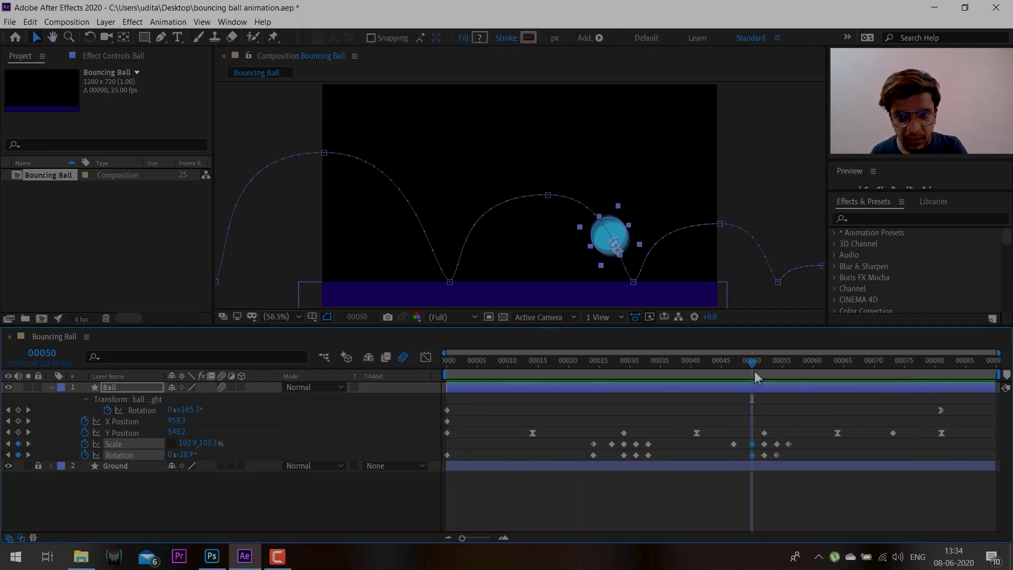
drag(754, 371, 746, 371)
drag(753, 444, 748, 446)
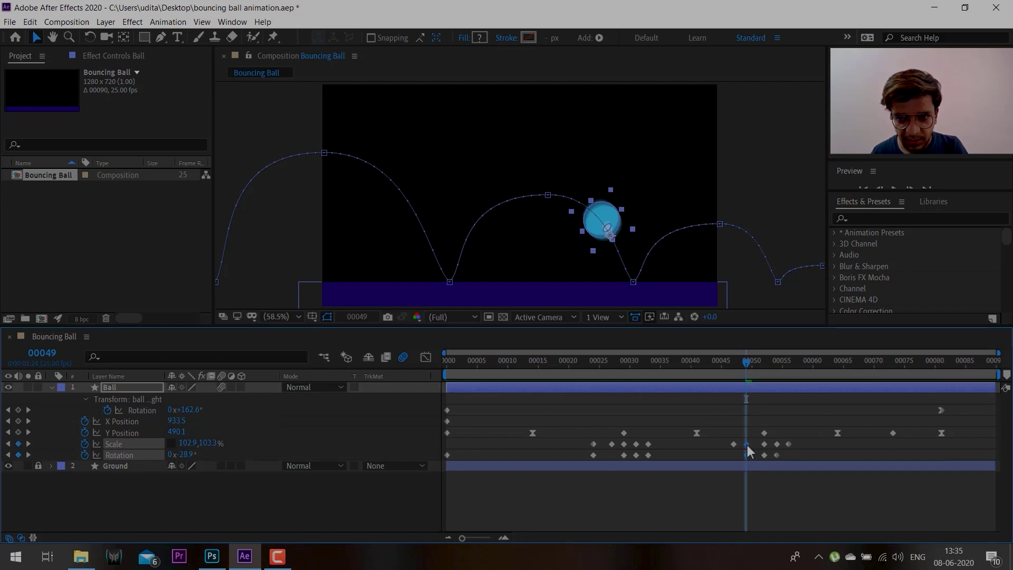
key(space)
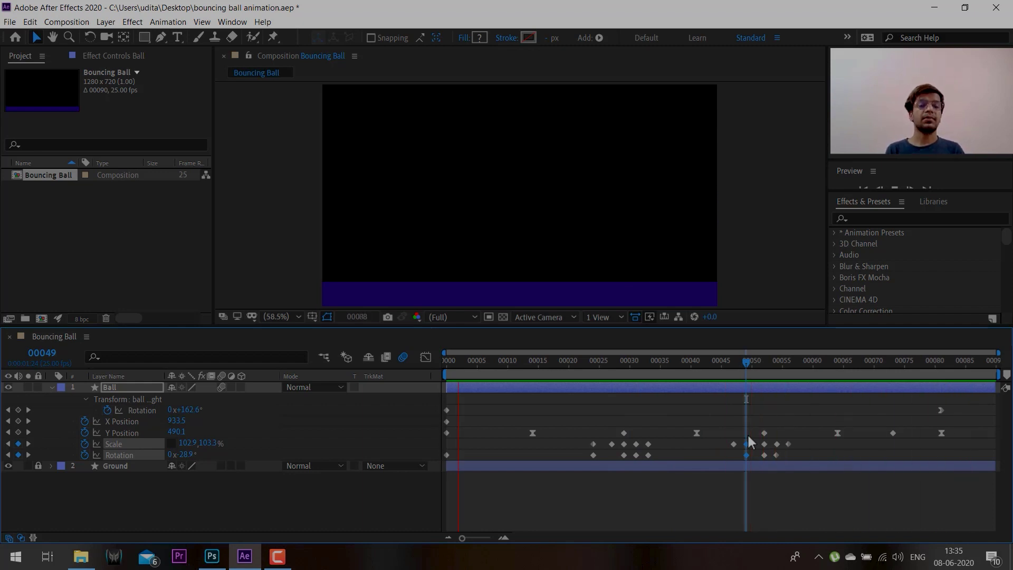
key(space)
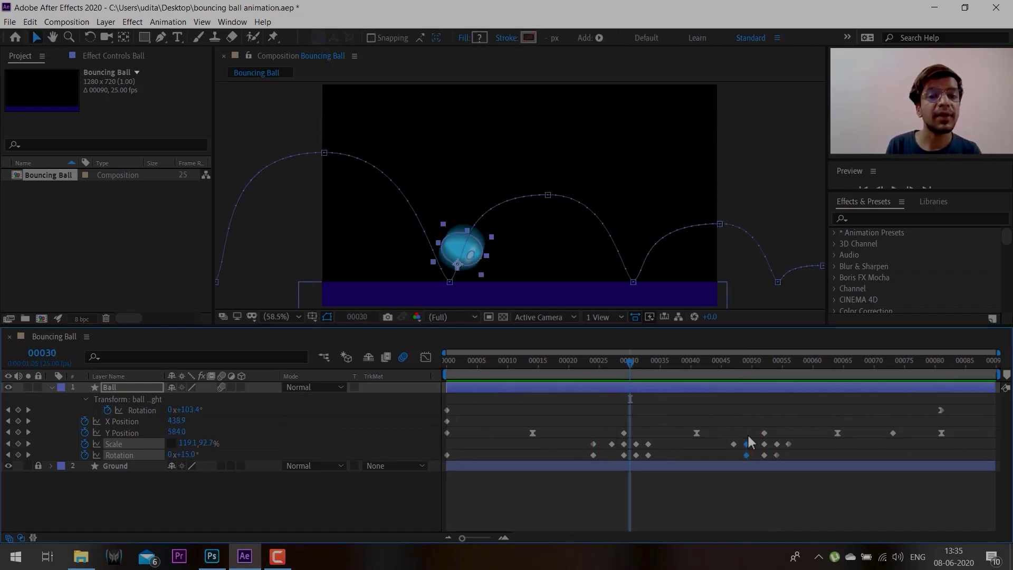
key(space)
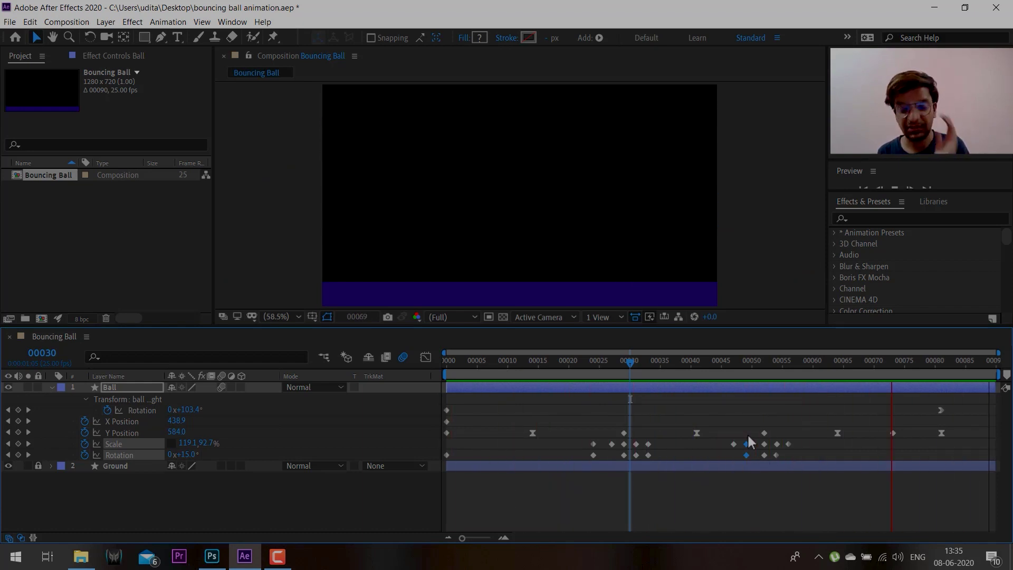
key(space)
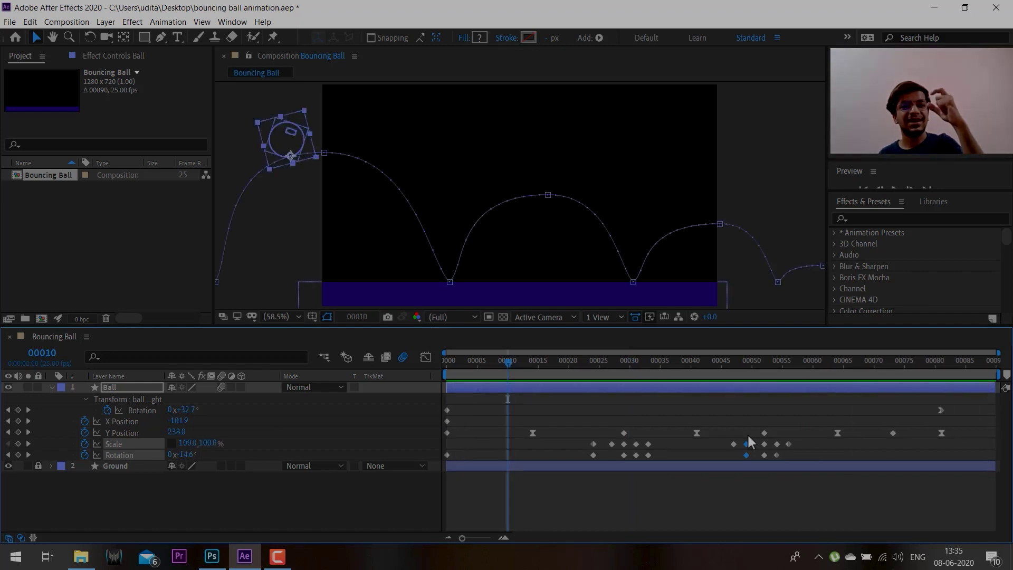
key(space)
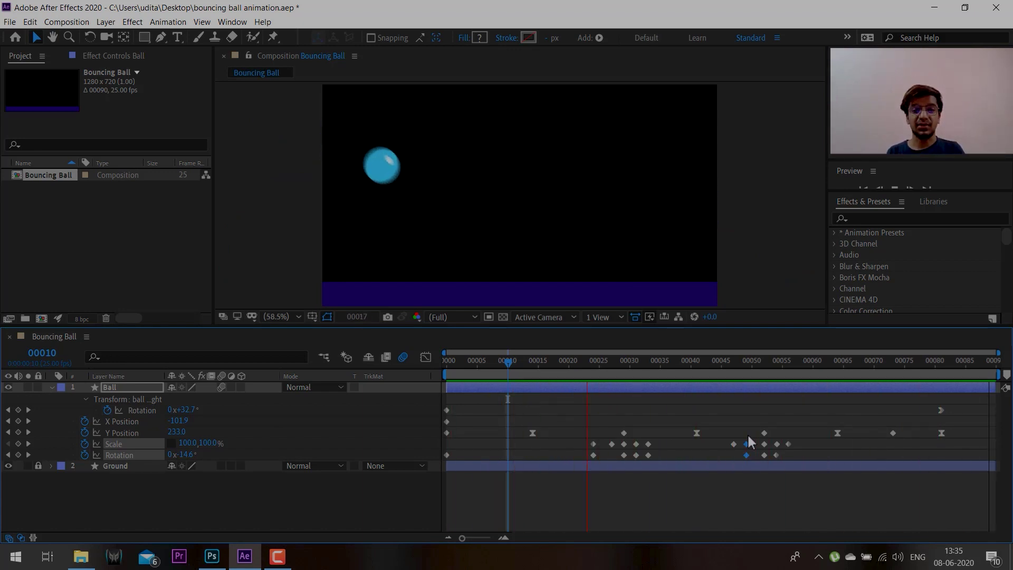
key(space)
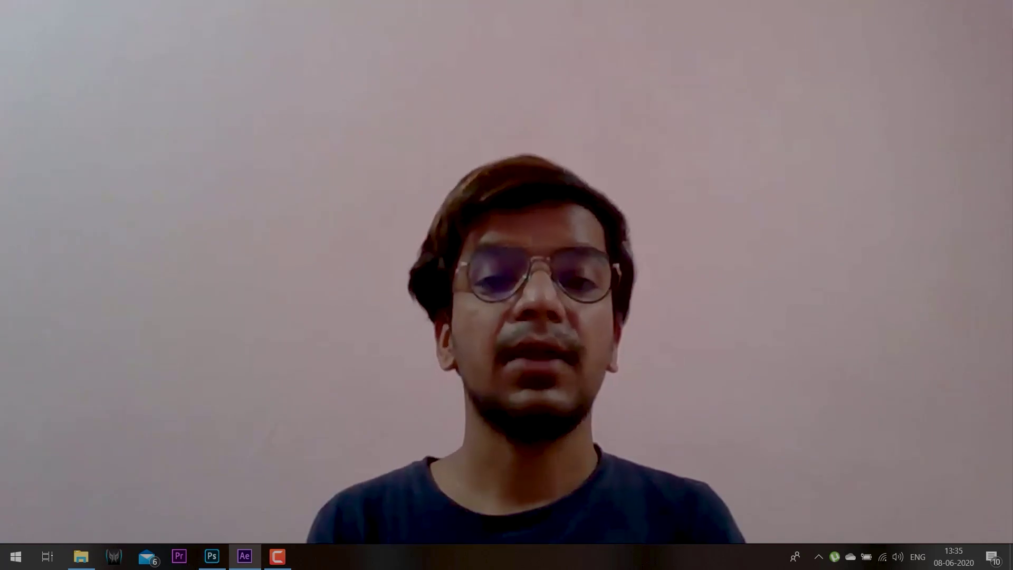